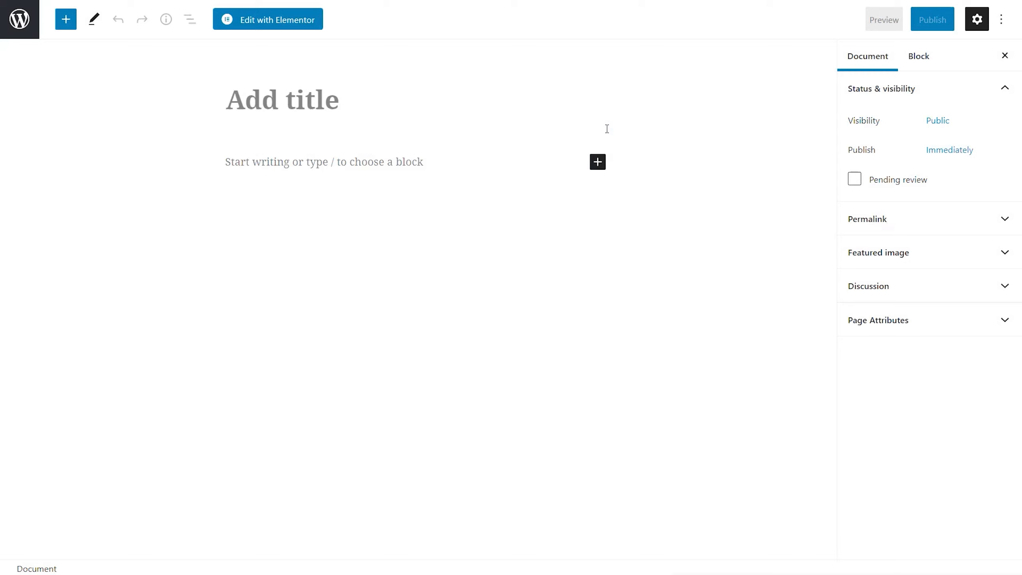
# Step: Title the new page "Homepage", turn off the pre-publish checks and publish the page
pyautogui.write('Homepage')
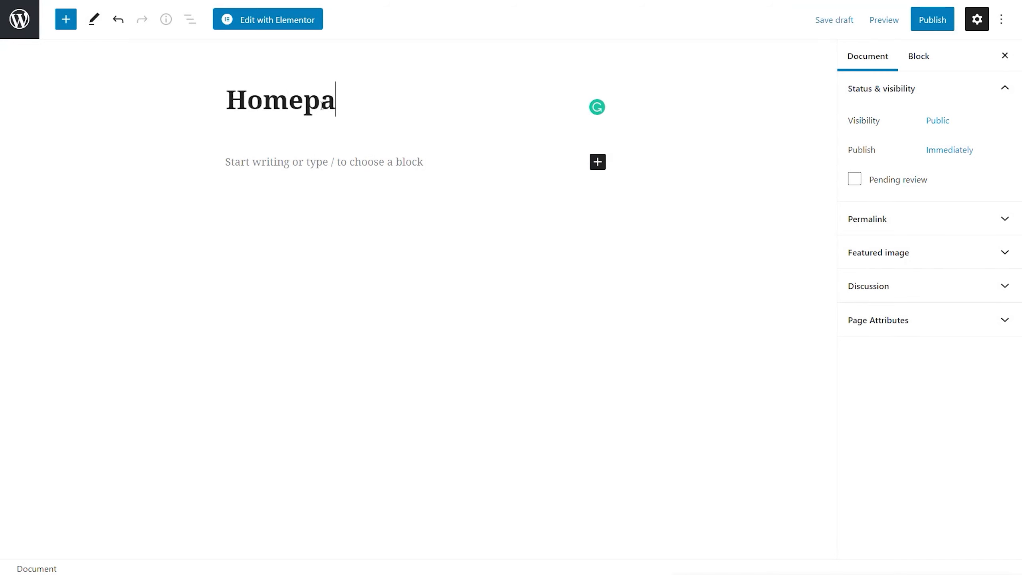
pyautogui.click(916, 22)
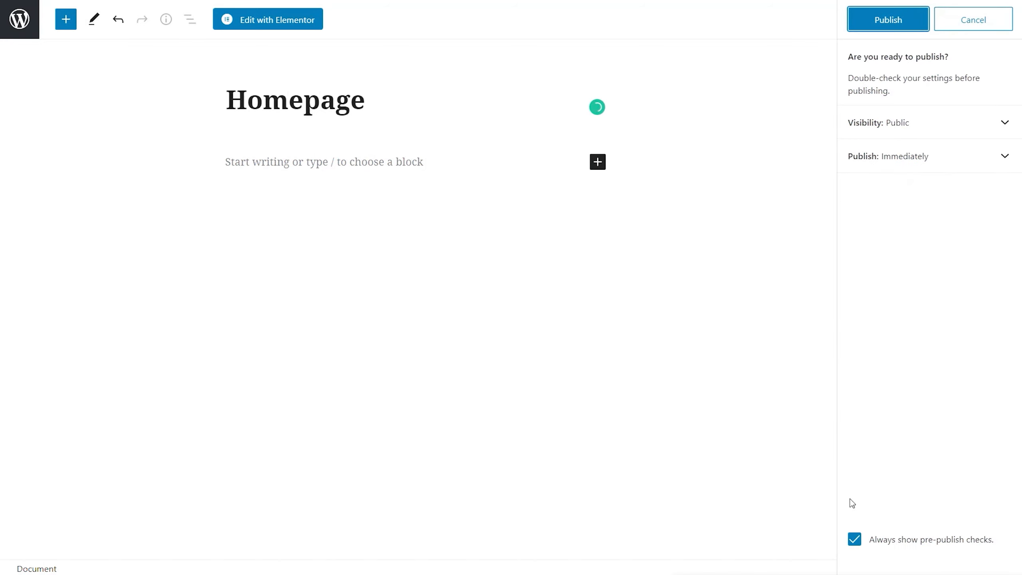
pyautogui.click(854, 539)
pyautogui.click(889, 20)
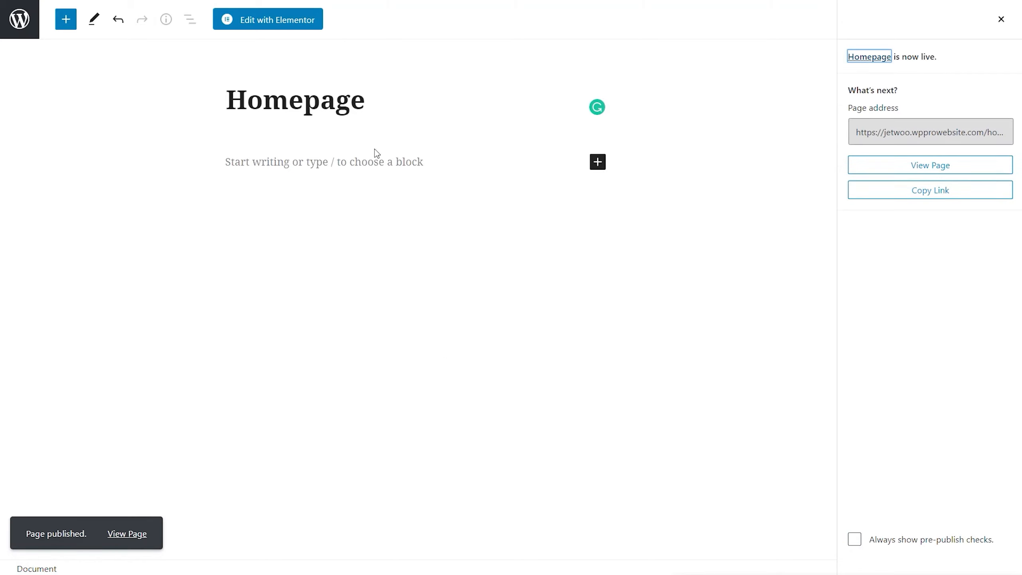
# Step: Open the published page in the Elementor editor and hide its page title
pyautogui.click(303, 20)
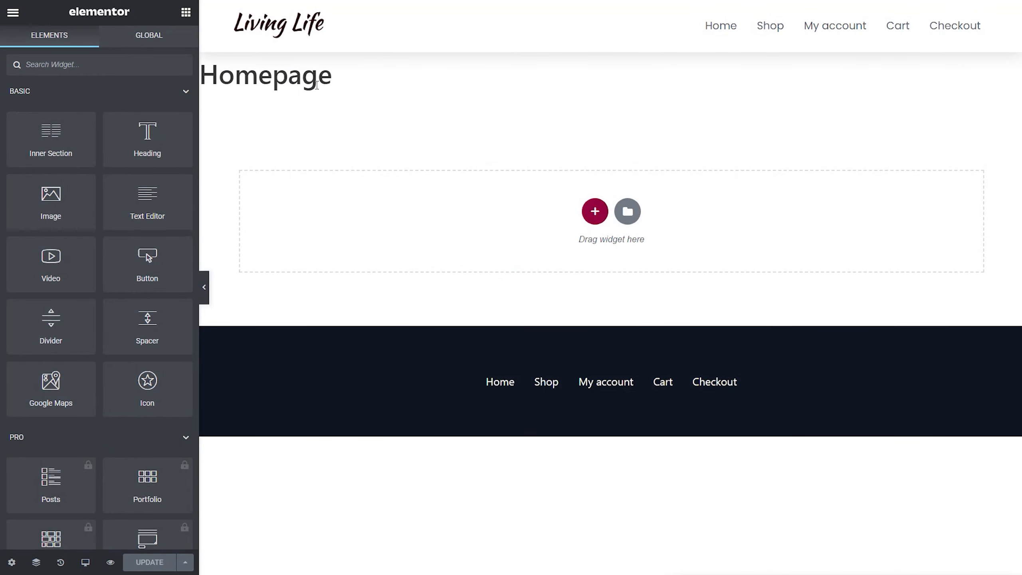
pyautogui.moveTo(331, 81); pyautogui.dragTo(209, 85)
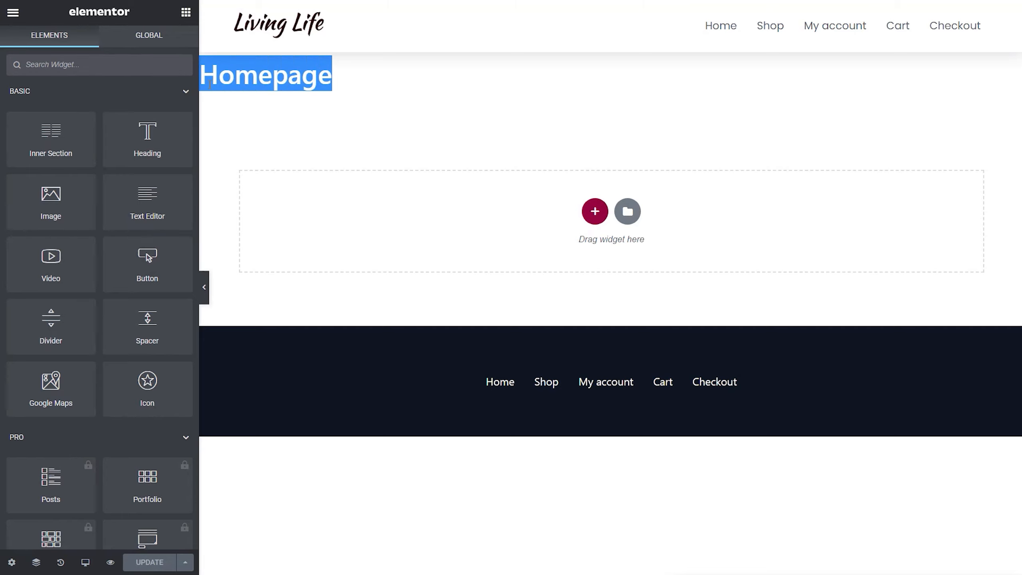
pyautogui.click(11, 562)
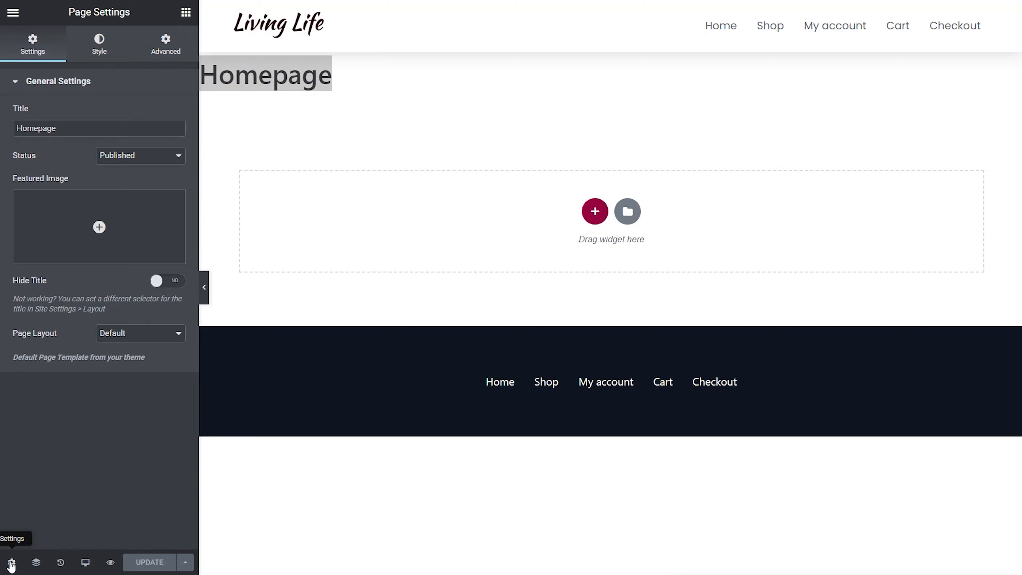
pyautogui.click(175, 282)
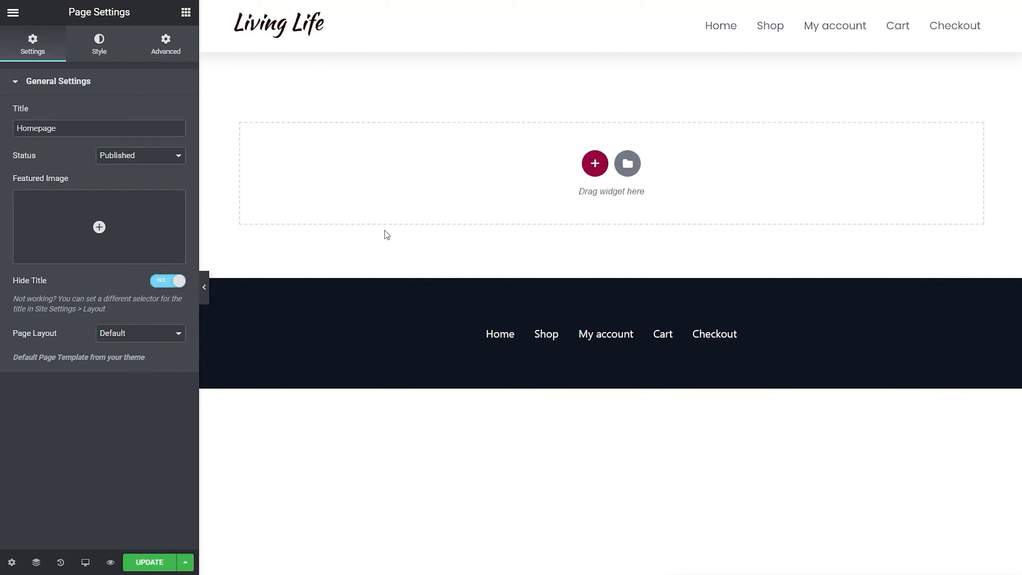
# Step: Add a single-column section with a classic background using the media library photo of the woman in a denim jacket against yellow
pyautogui.click(594, 167)
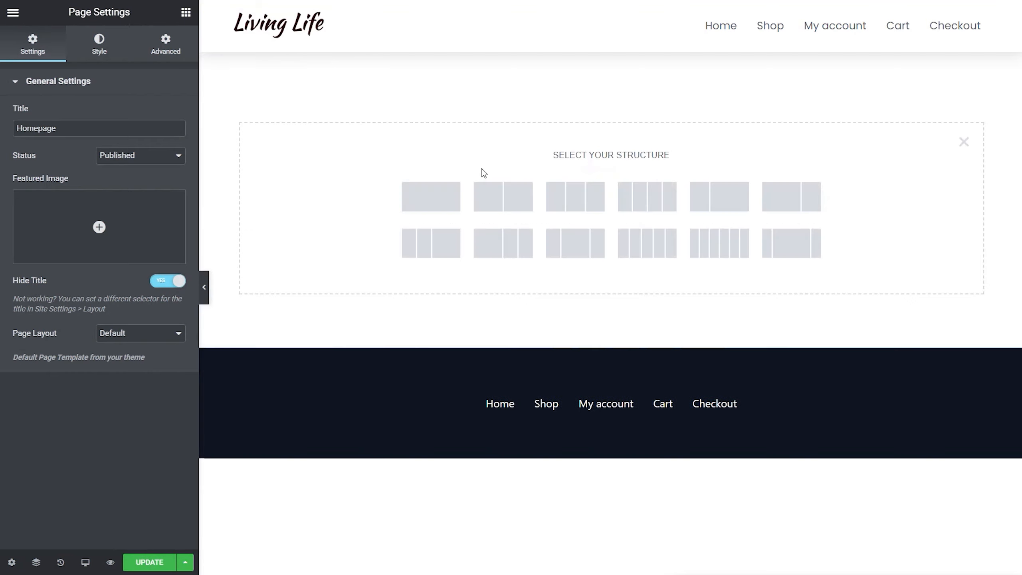
pyautogui.click(446, 201)
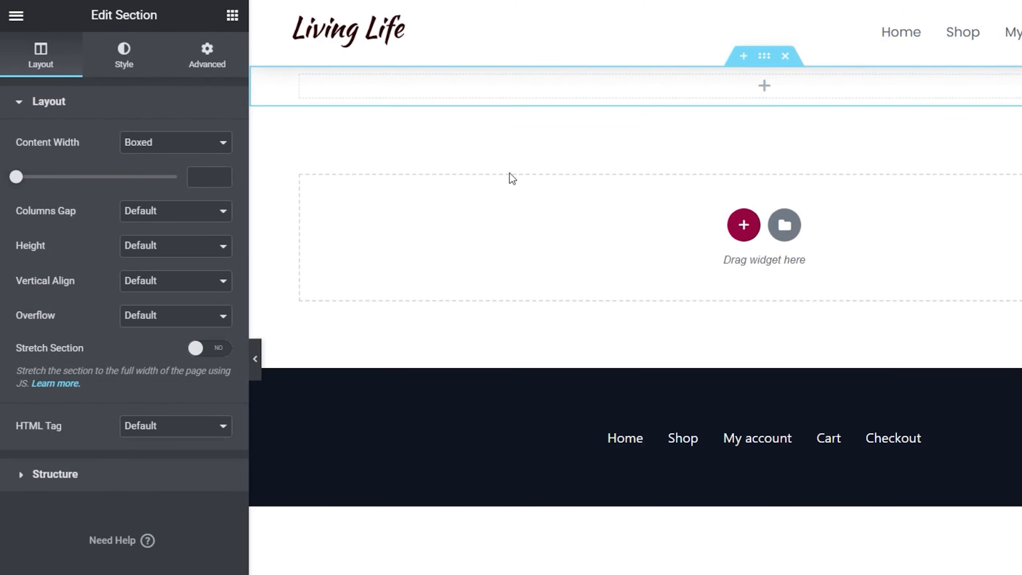
pyautogui.click(124, 59)
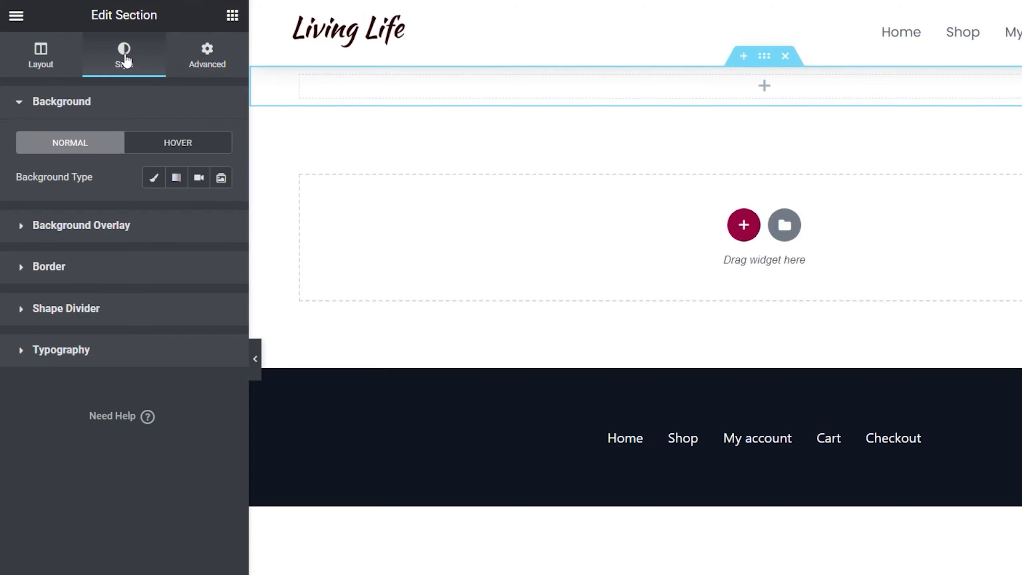
pyautogui.click(154, 183)
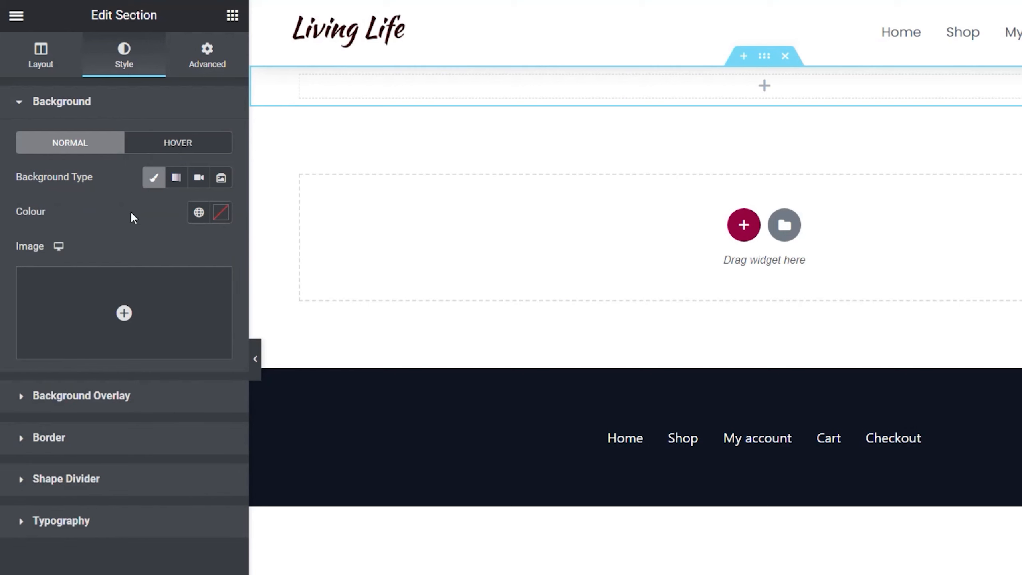
pyautogui.click(148, 323)
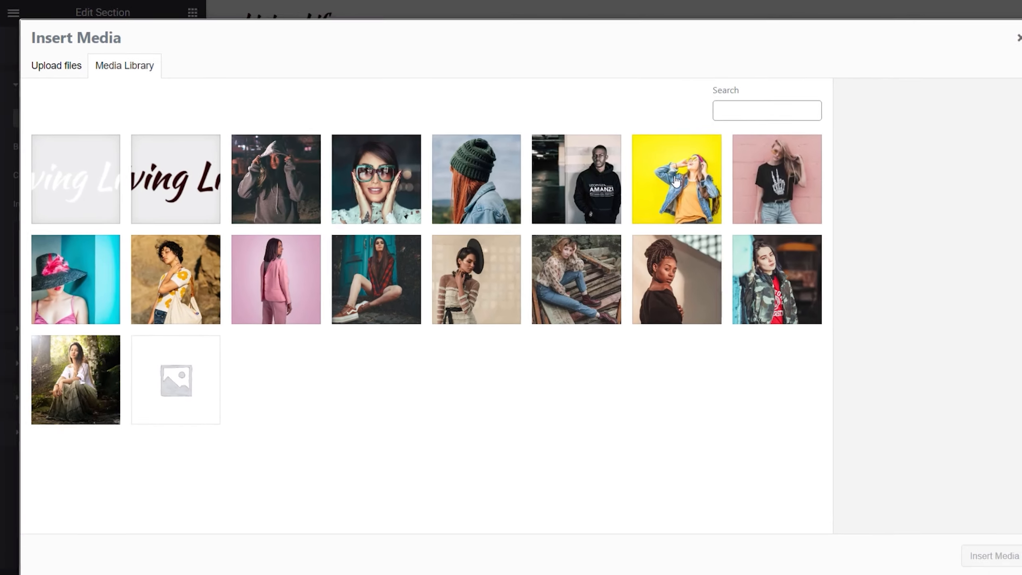
pyautogui.click(798, 213)
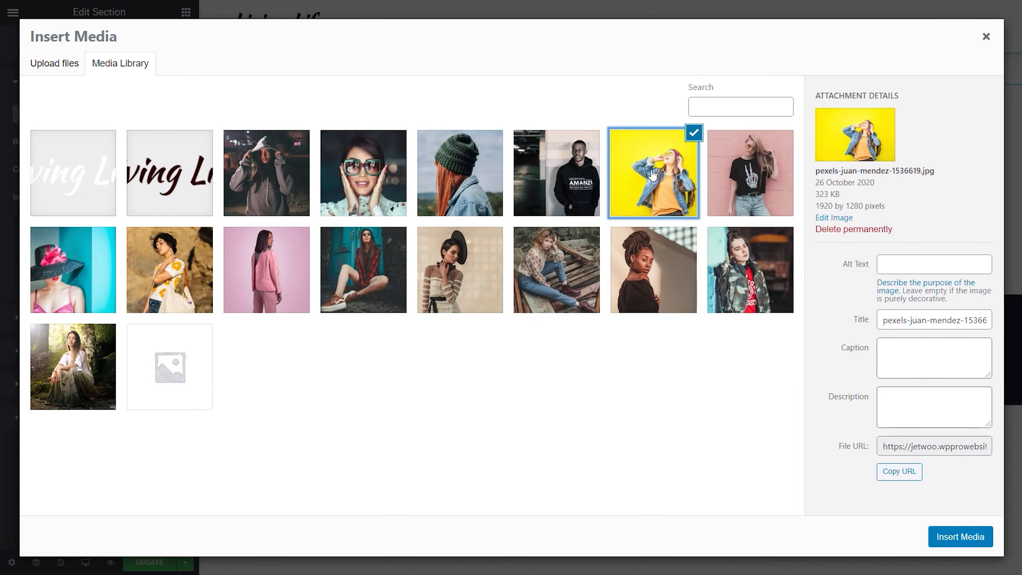
pyautogui.click(960, 537)
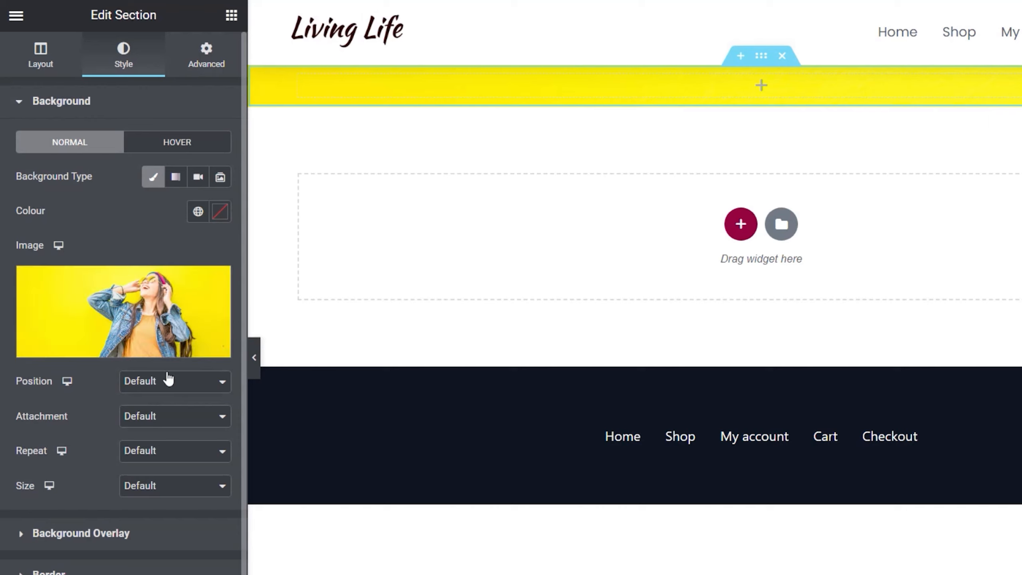
# Step: Set the section's background image position to Centre Centre, repeat to No-repeat and size to Cover
pyautogui.click(172, 382)
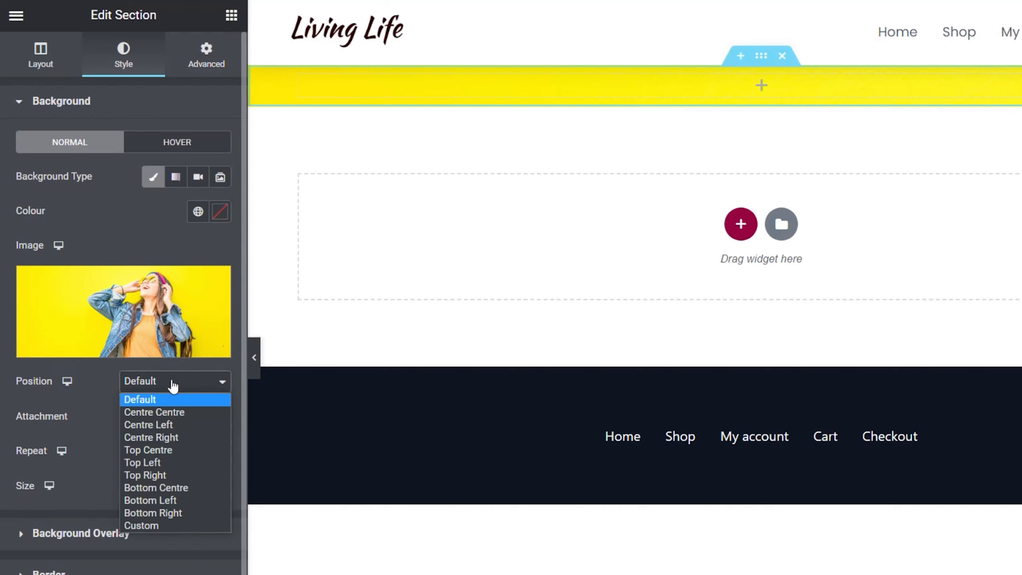
pyautogui.click(171, 411)
pyautogui.click(169, 419)
pyautogui.click(169, 421)
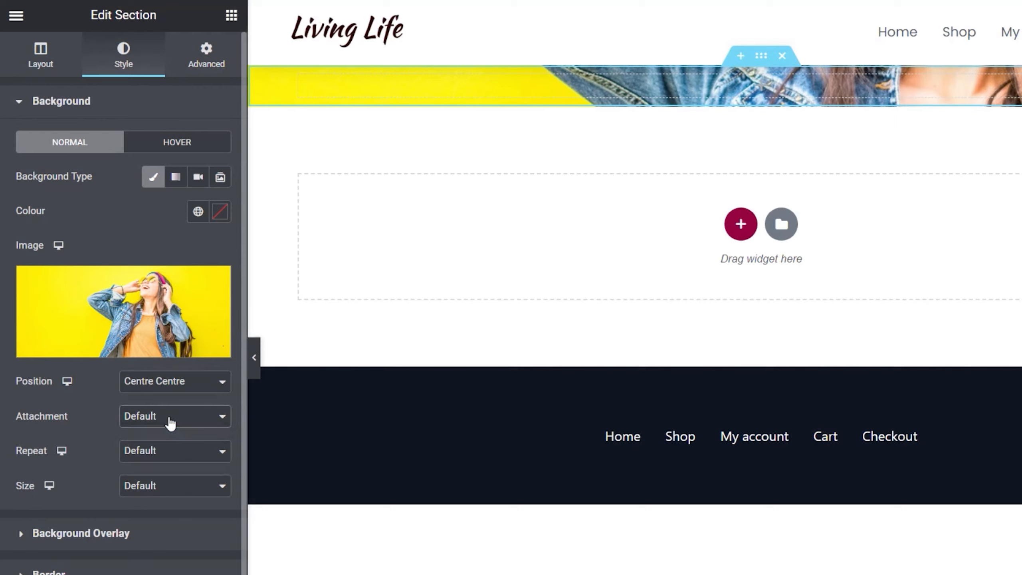
pyautogui.click(175, 456)
pyautogui.click(174, 482)
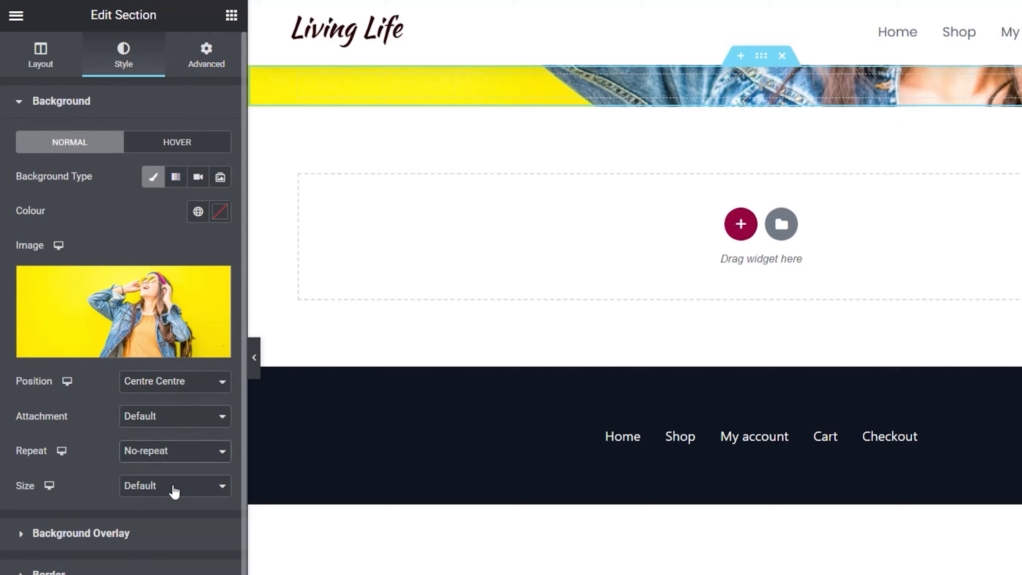
pyautogui.click(174, 487)
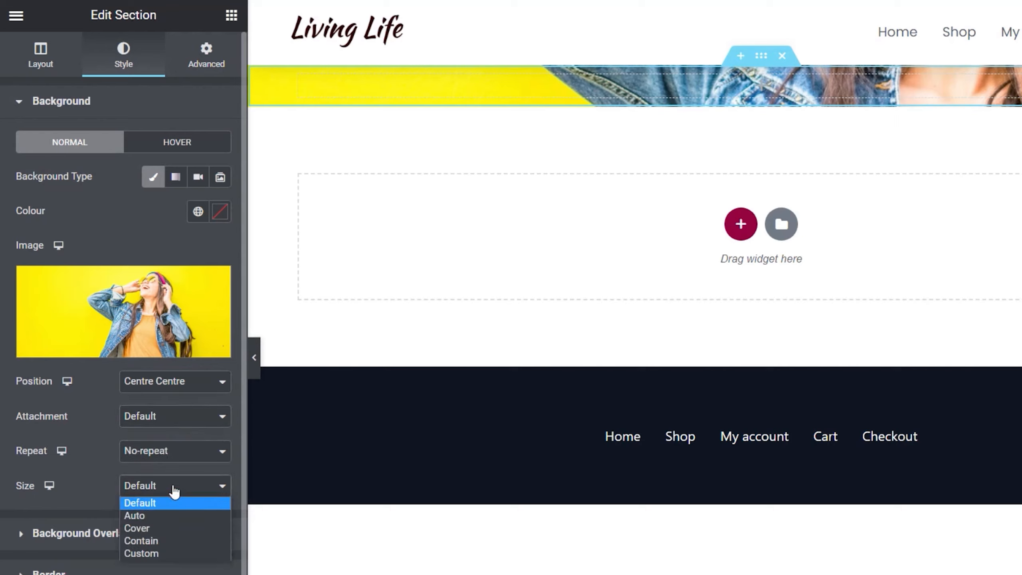
pyautogui.click(148, 531)
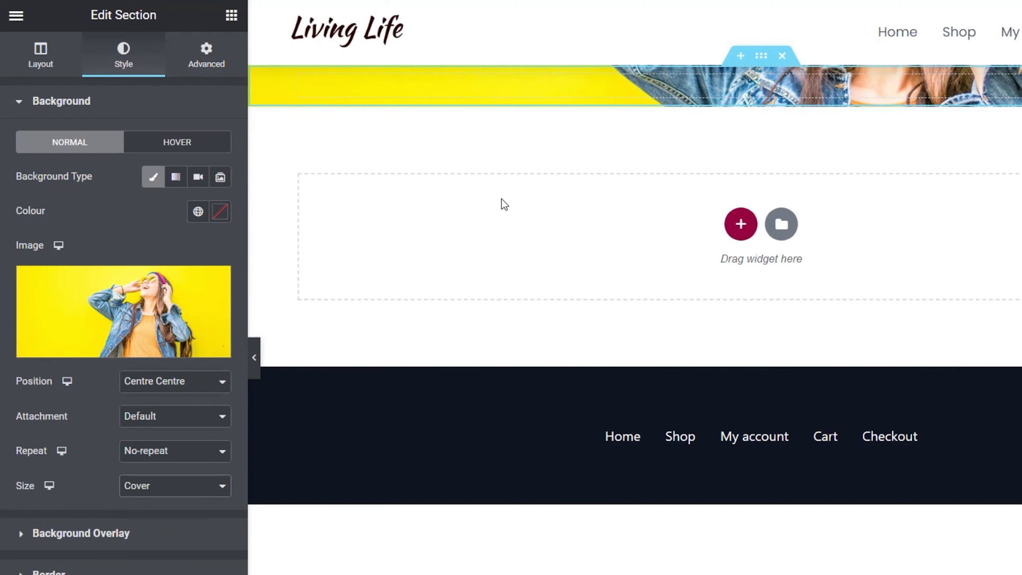
# Step: Switch the section's height to Min Height with a minimum of 800 px
pyautogui.click(39, 63)
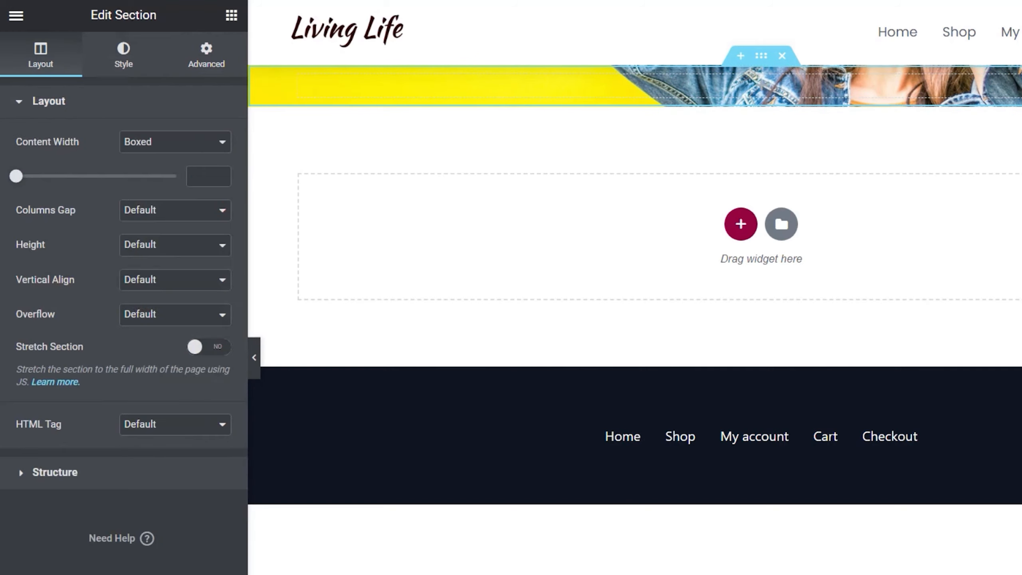
pyautogui.click(187, 251)
pyautogui.click(181, 289)
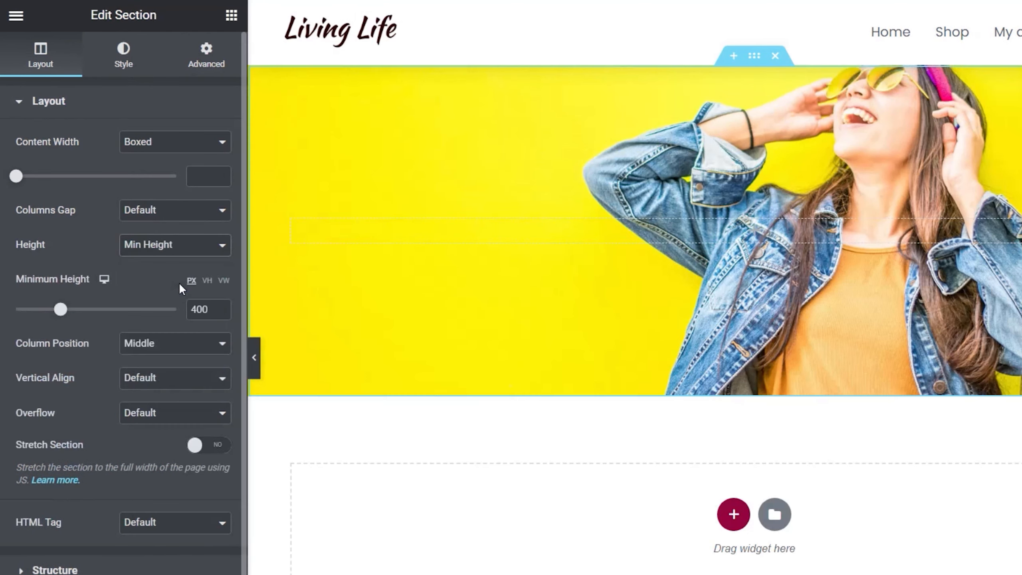
pyautogui.moveTo(196, 309); pyautogui.dragTo(188, 309)
pyautogui.write('8')
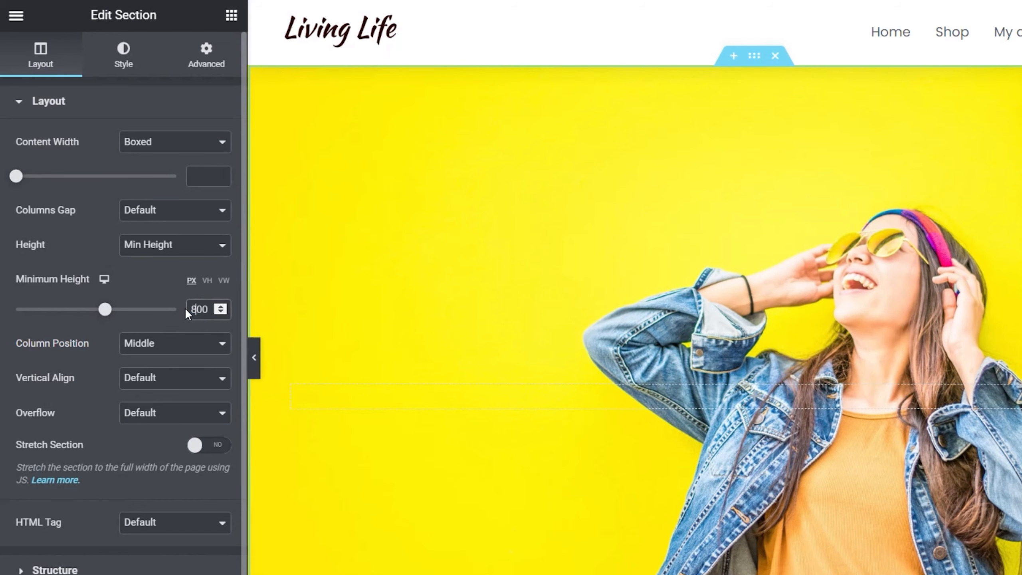
pyautogui.scroll(-2, 653, 461)
pyautogui.scroll(-3, 653, 459)
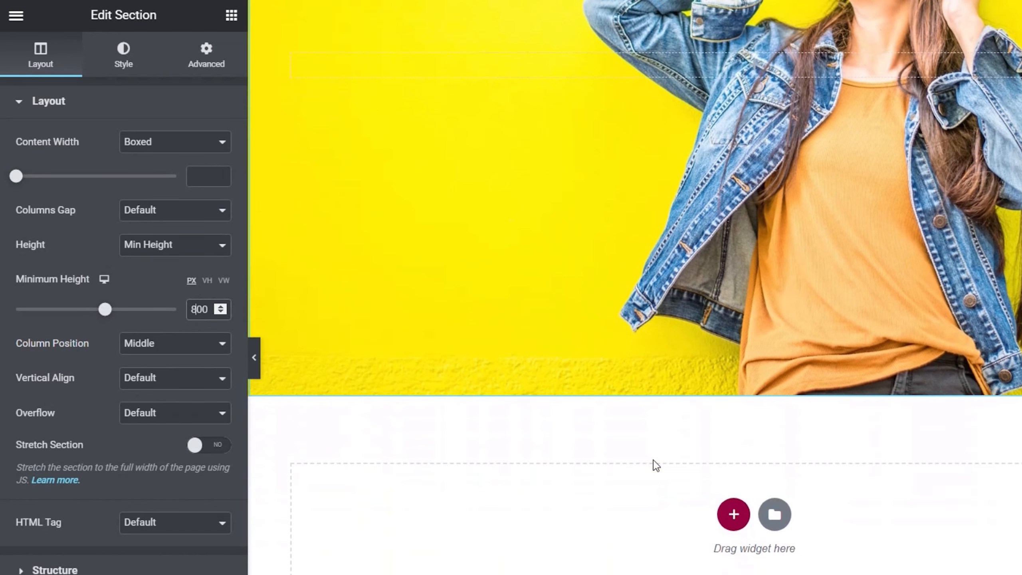
pyautogui.scroll(5, 653, 460)
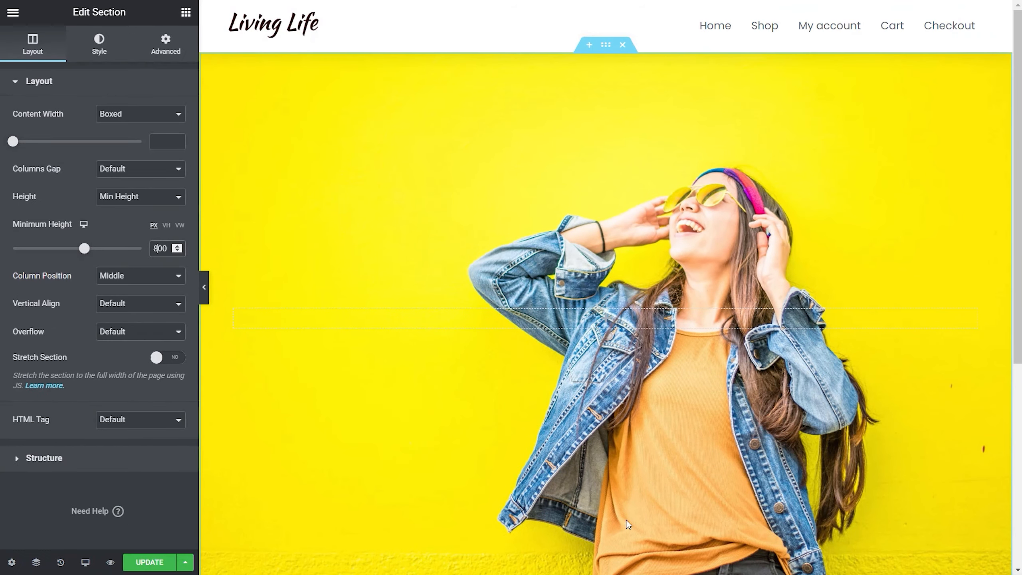
pyautogui.scroll(-3, 405, 286)
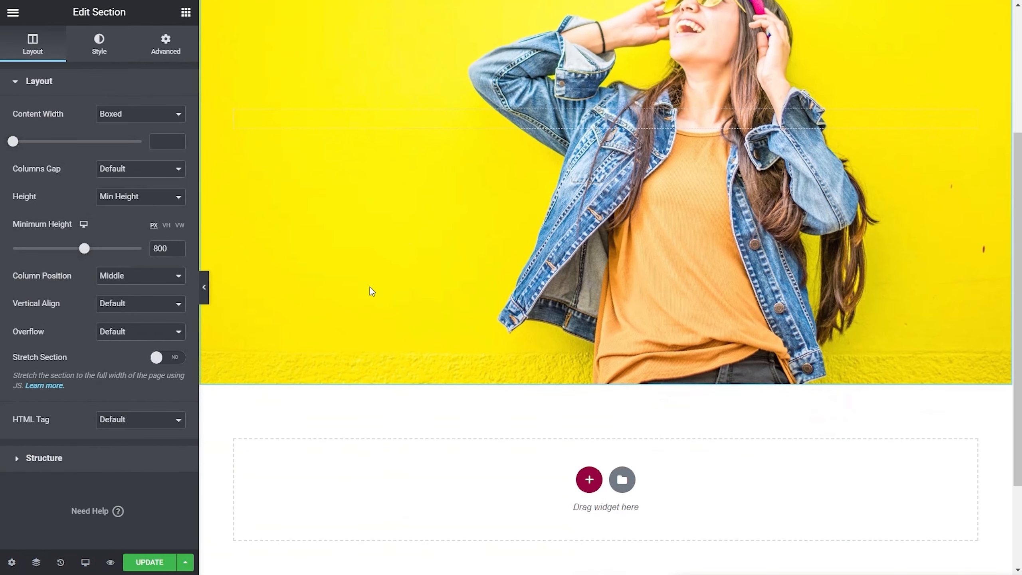
# Step: Add a Pyramids shape divider to the bottom of the banner section
pyautogui.click(99, 44)
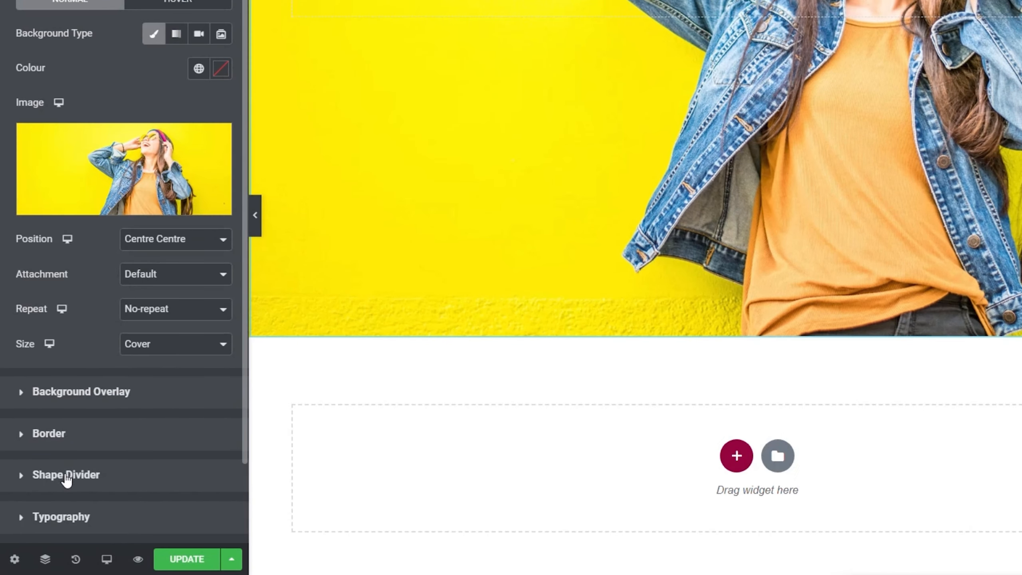
pyautogui.click(69, 479)
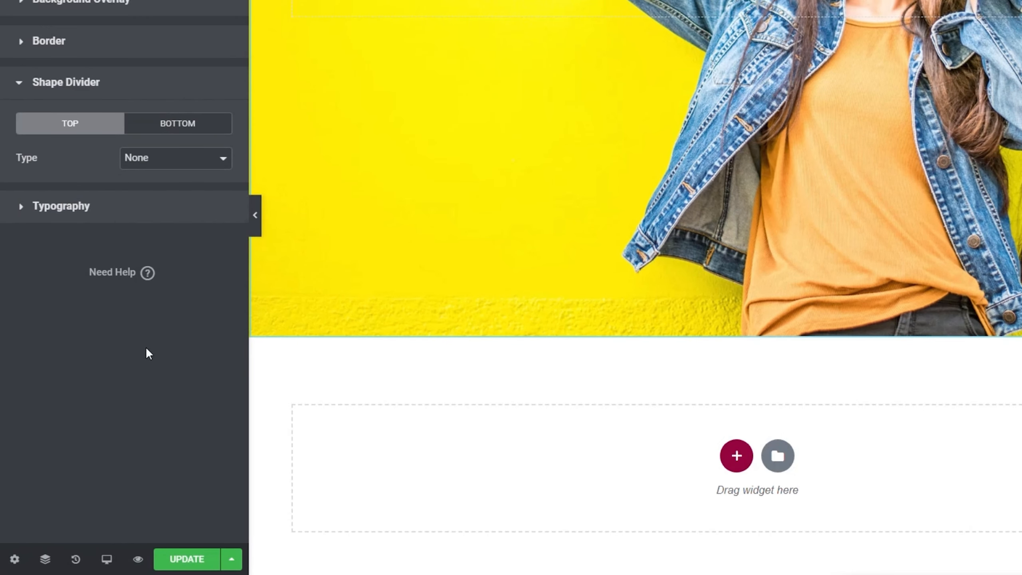
pyautogui.click(172, 129)
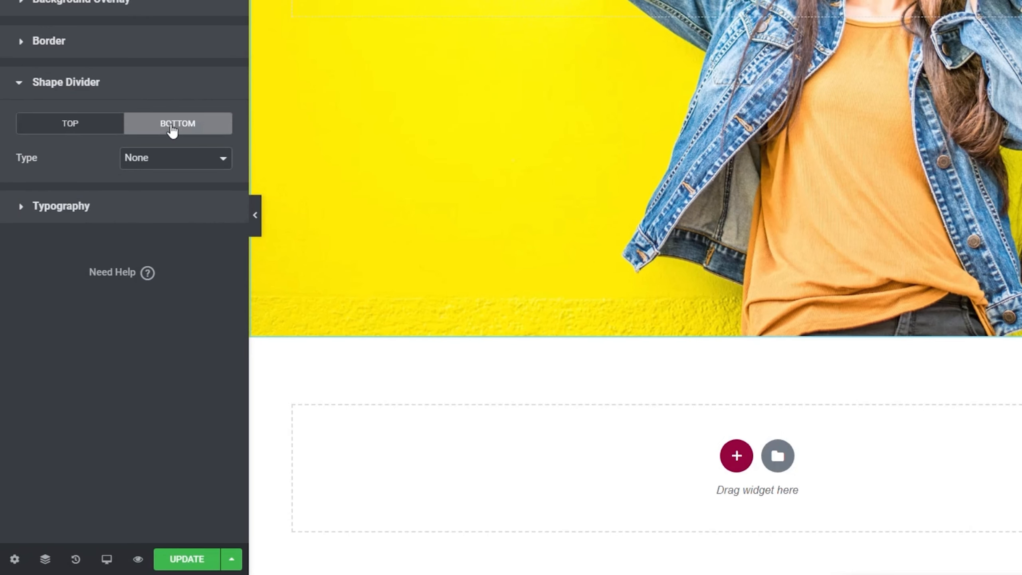
pyautogui.click(189, 159)
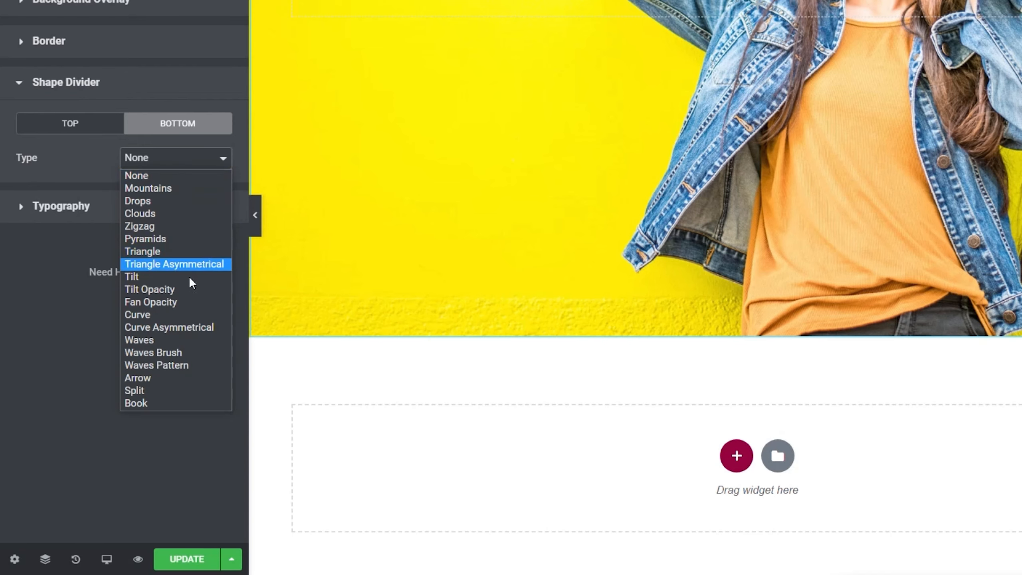
pyautogui.click(182, 240)
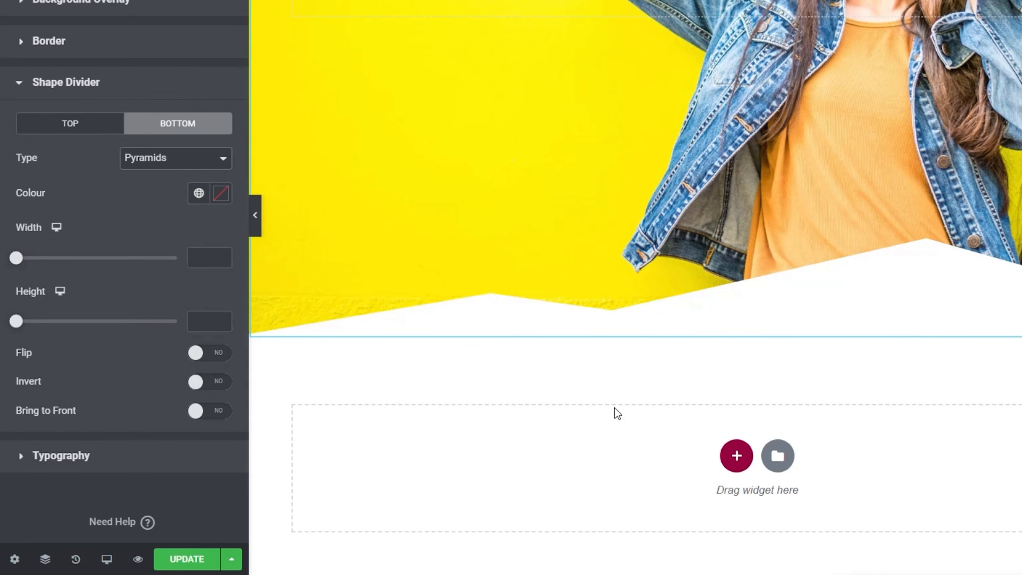
# Step: Reduce the banner section's minimum height to 688 px
pyautogui.scroll(3, 720, 426)
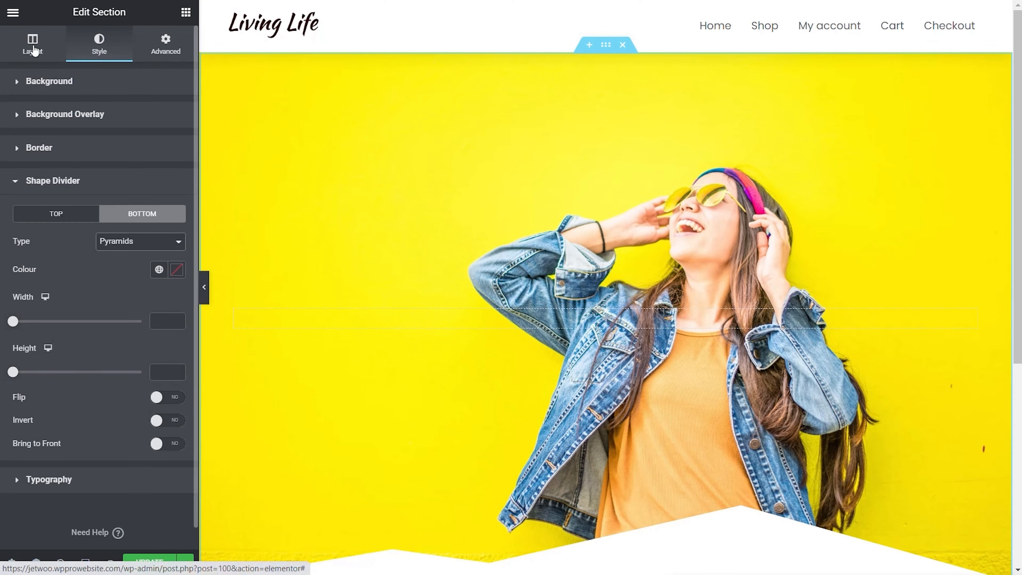
pyautogui.click(35, 54)
pyautogui.moveTo(88, 254); pyautogui.dragTo(79, 260)
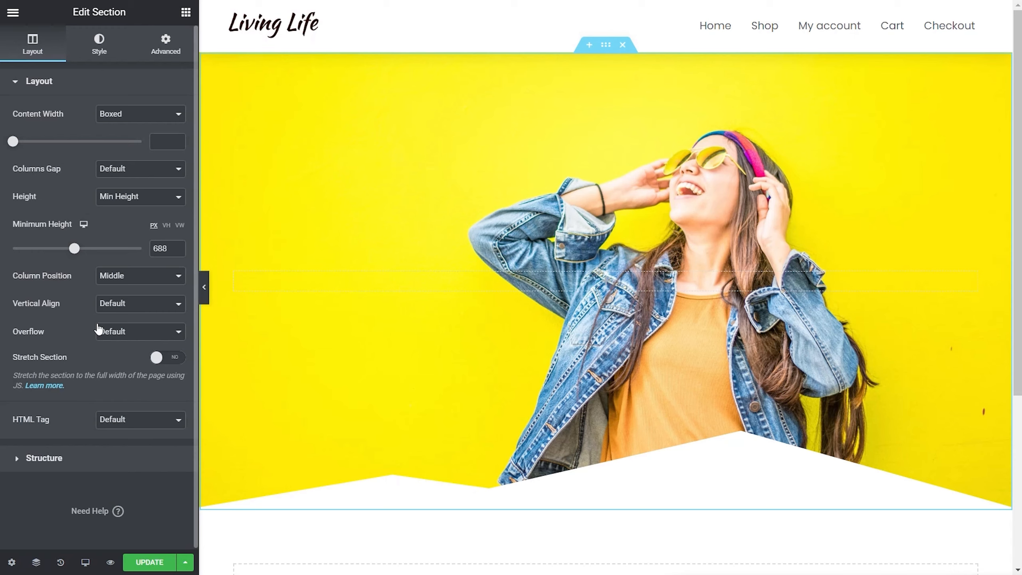
# Step: Add a Taxonomy Tiles widget in the empty area below the banner section
pyautogui.scroll(-5, 531, 351)
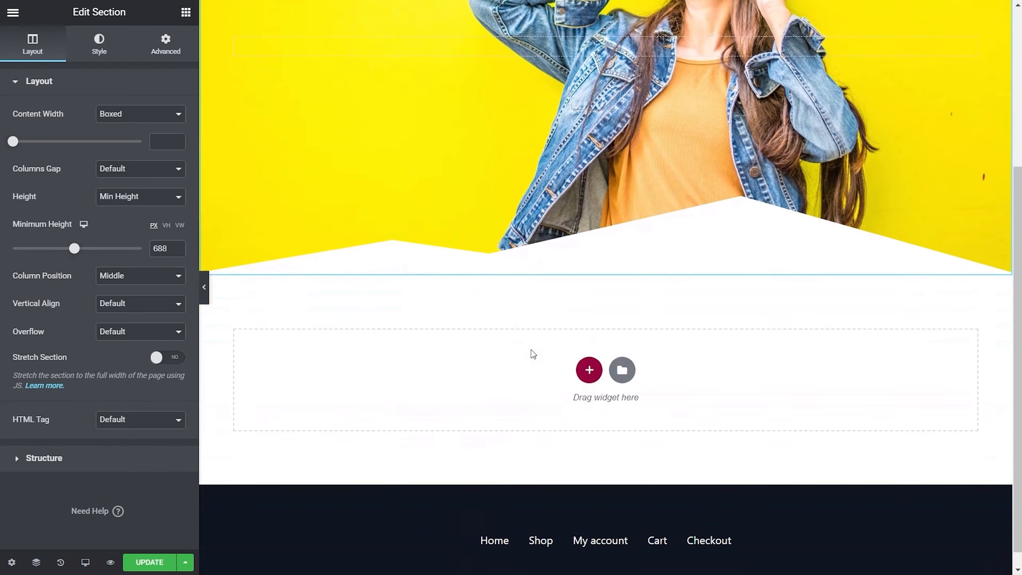
pyautogui.scroll(-1, 531, 350)
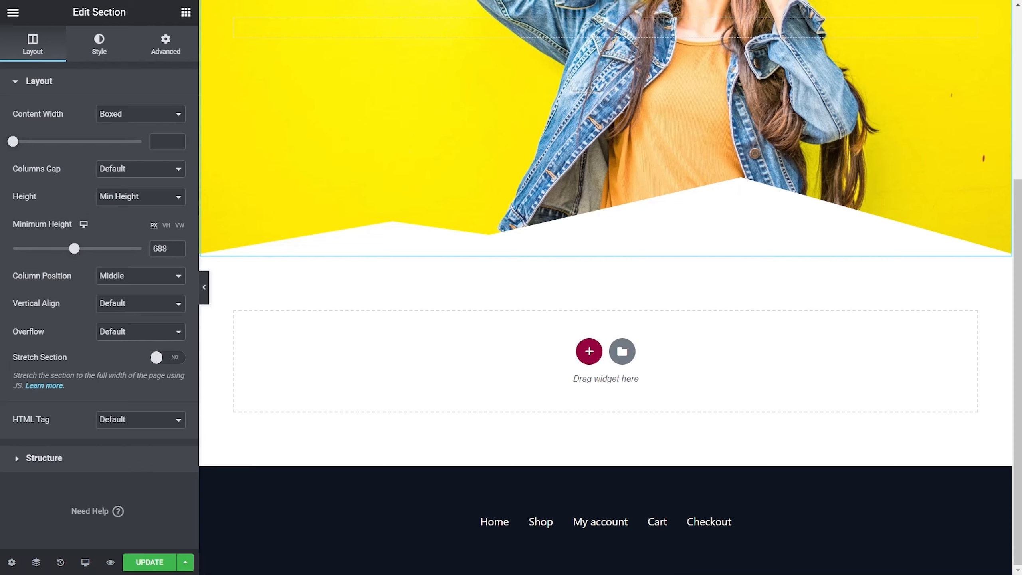
pyautogui.click(185, 12)
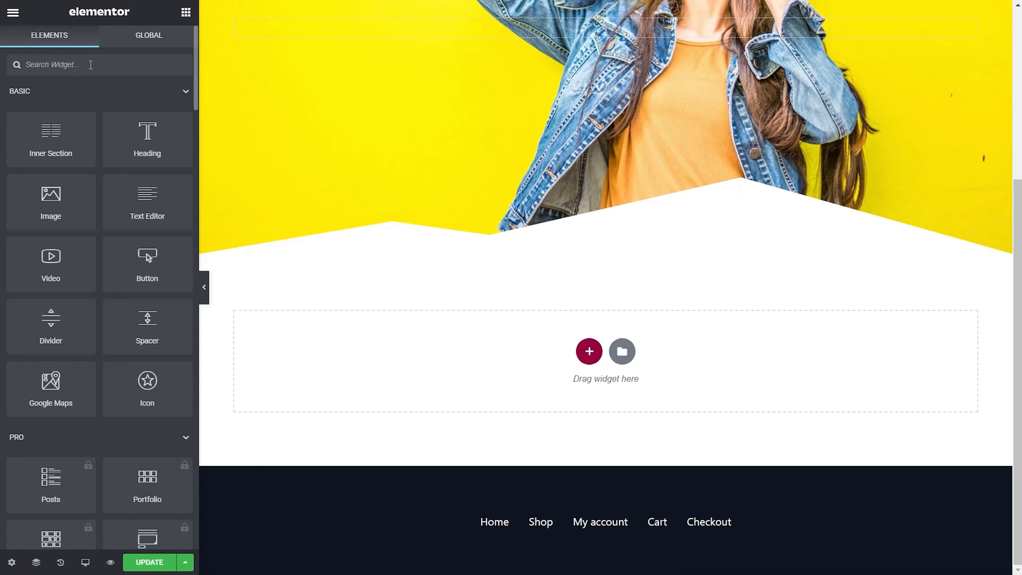
pyautogui.write('taxon')
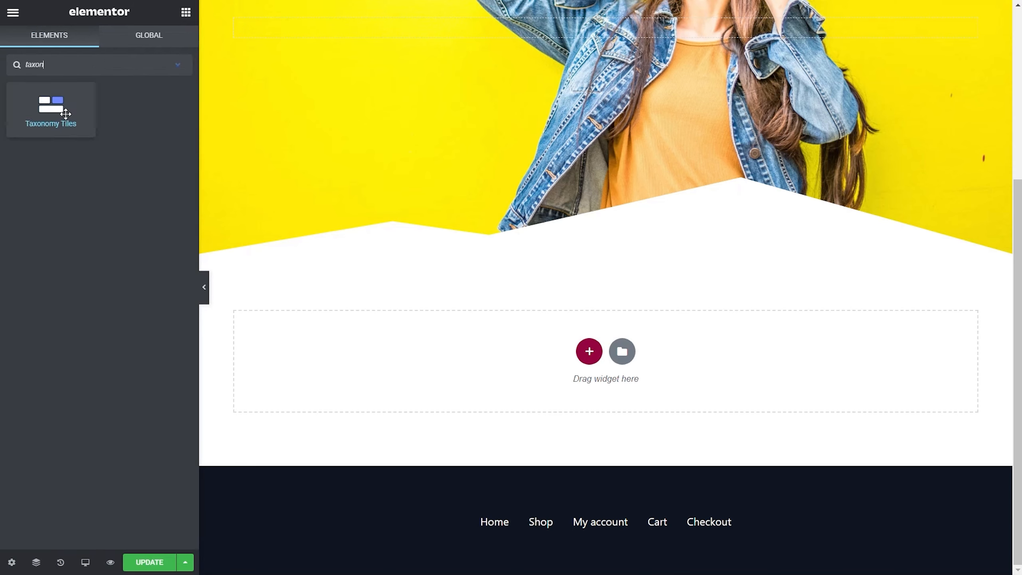
pyautogui.moveTo(65, 114); pyautogui.dragTo(376, 356)
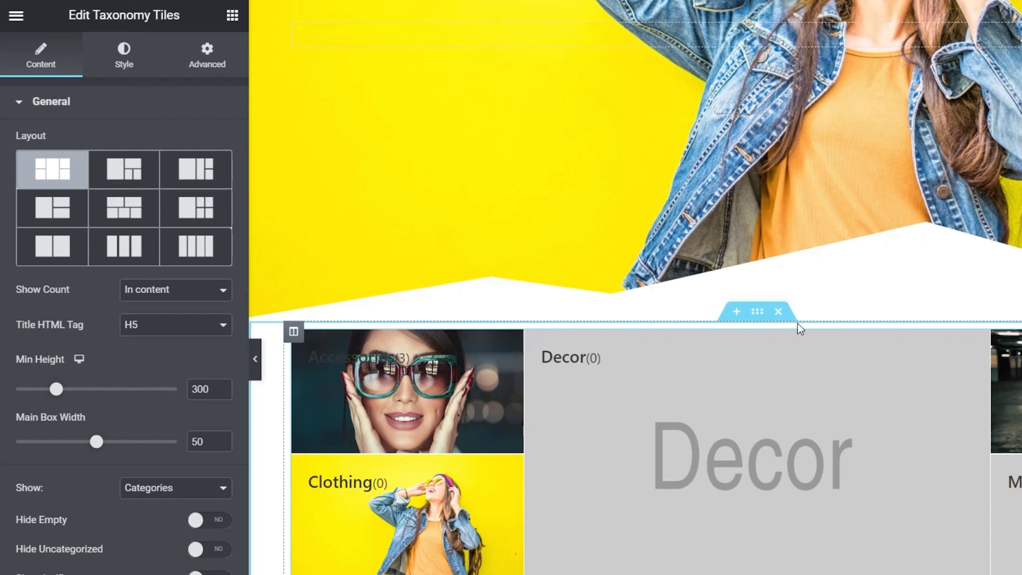
# Step: Set the tiles section's top and bottom margins to 50 px
pyautogui.click(758, 312)
pyautogui.click(207, 57)
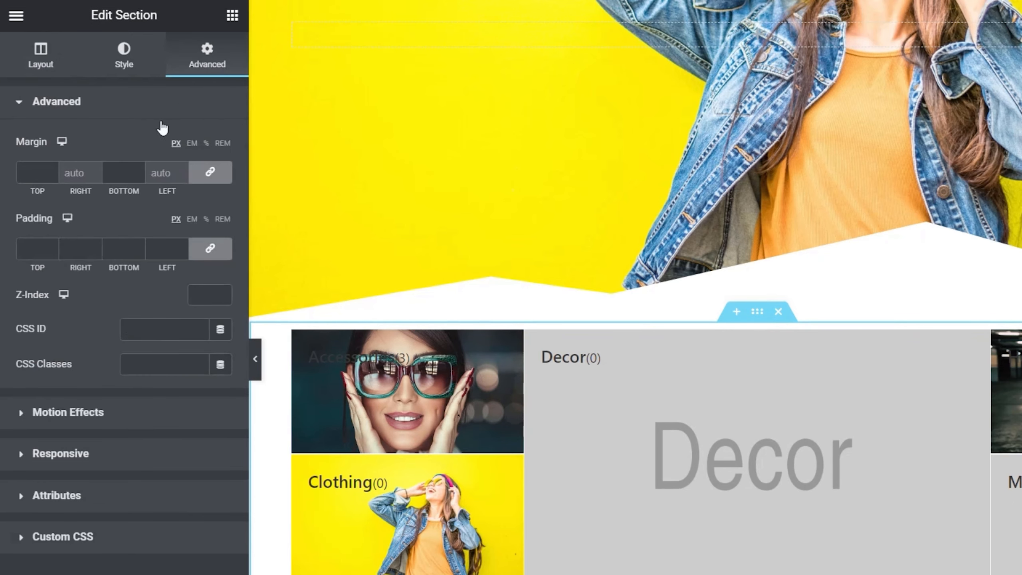
pyautogui.click(36, 173)
pyautogui.write('50')
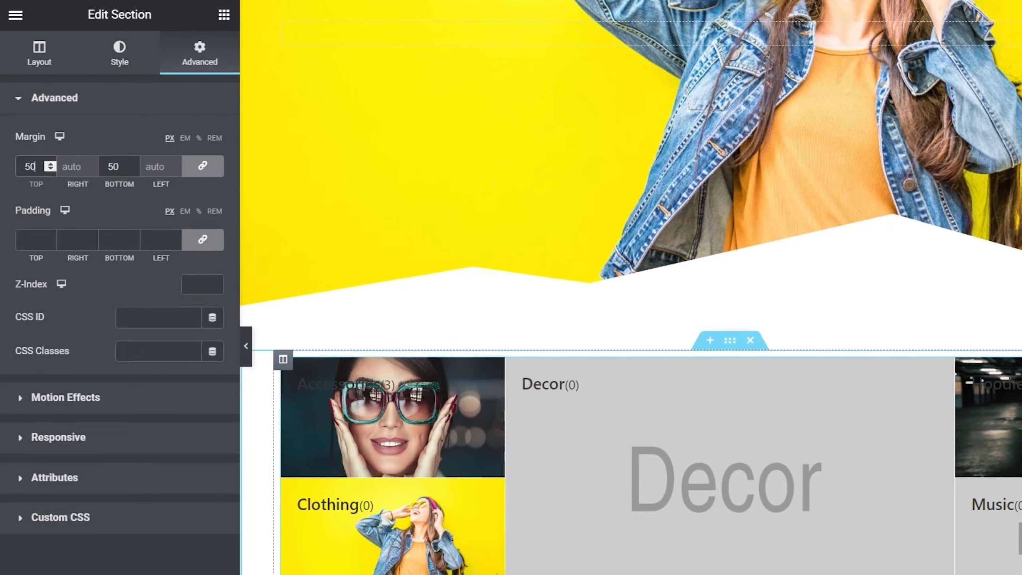
# Step: Try several layouts for the taxonomy tiles and settle on Layout 2 (4 taxonomy)
pyautogui.click(742, 537)
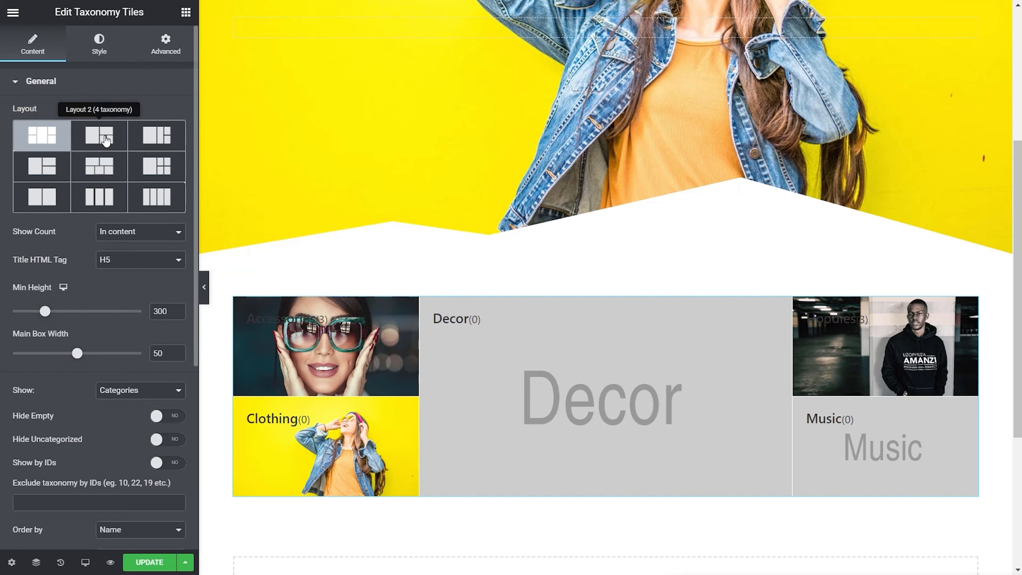
pyautogui.click(89, 137)
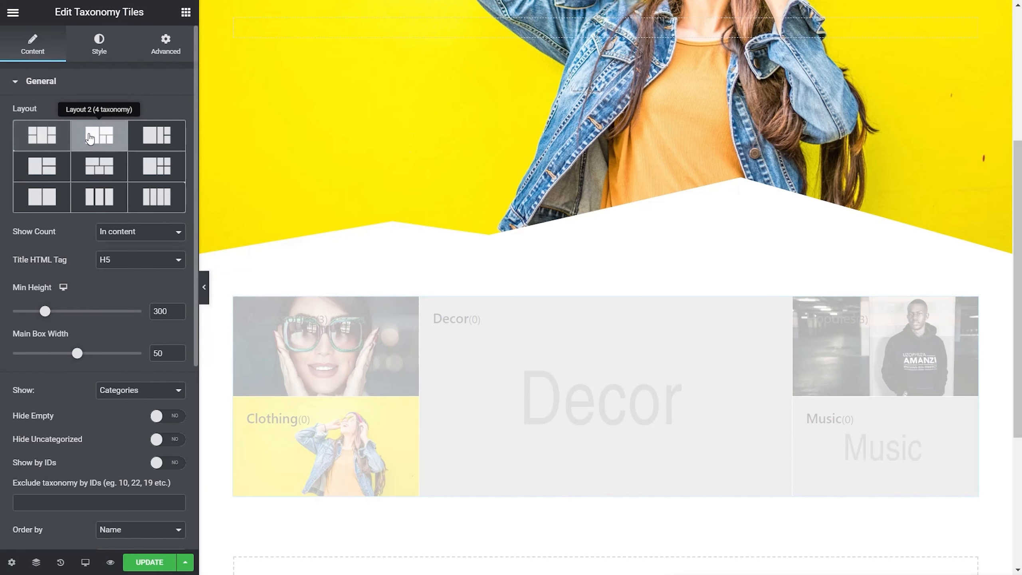
pyautogui.click(158, 145)
pyautogui.click(161, 173)
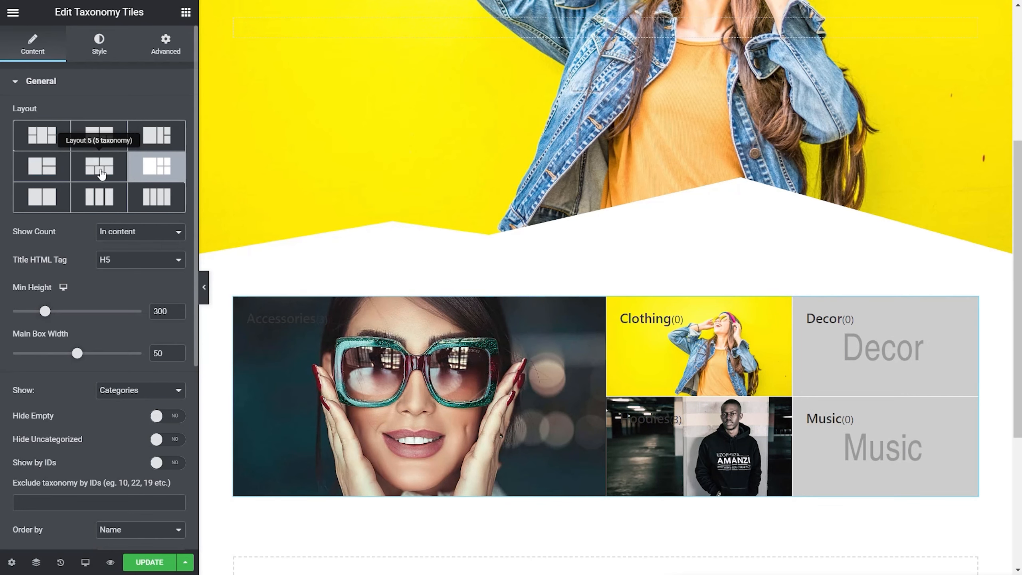
pyautogui.click(101, 174)
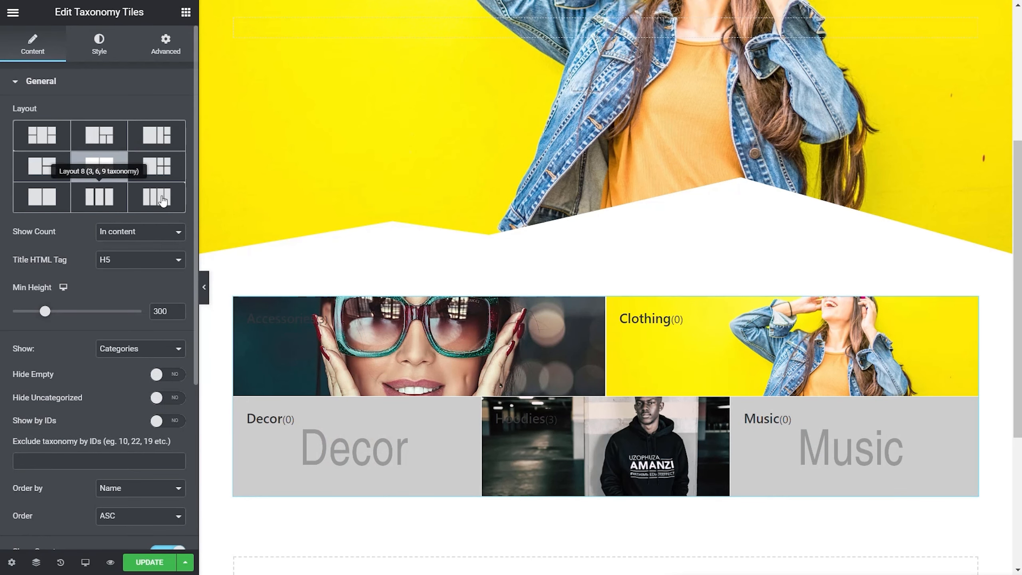
pyautogui.click(109, 144)
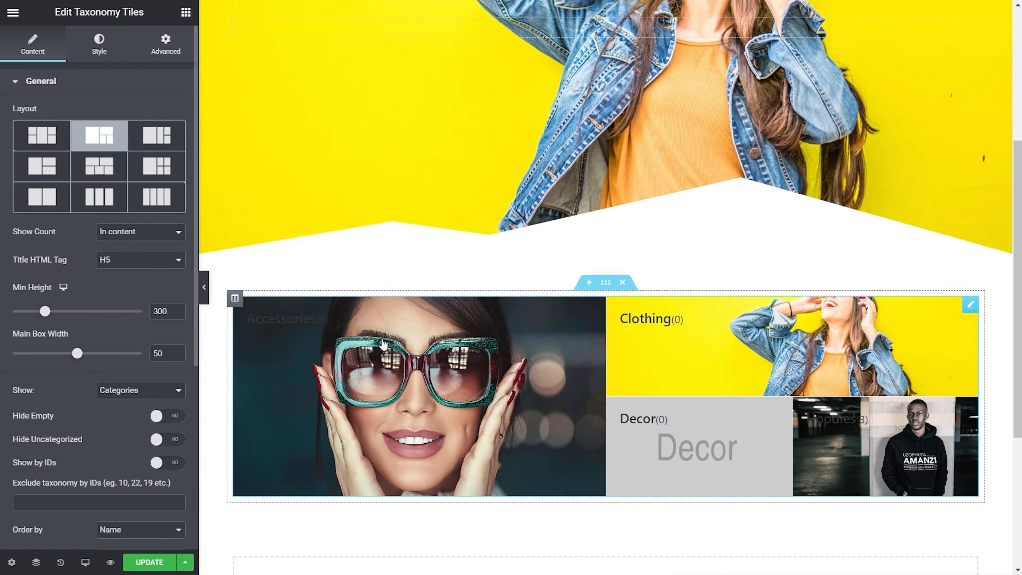
# Step: Increase the taxonomy tiles' minimum height to 505
pyautogui.moveTo(45, 311); pyautogui.dragTo(67, 317)
pyautogui.scroll(-3, 421, 350)
pyautogui.scroll(-2, 421, 350)
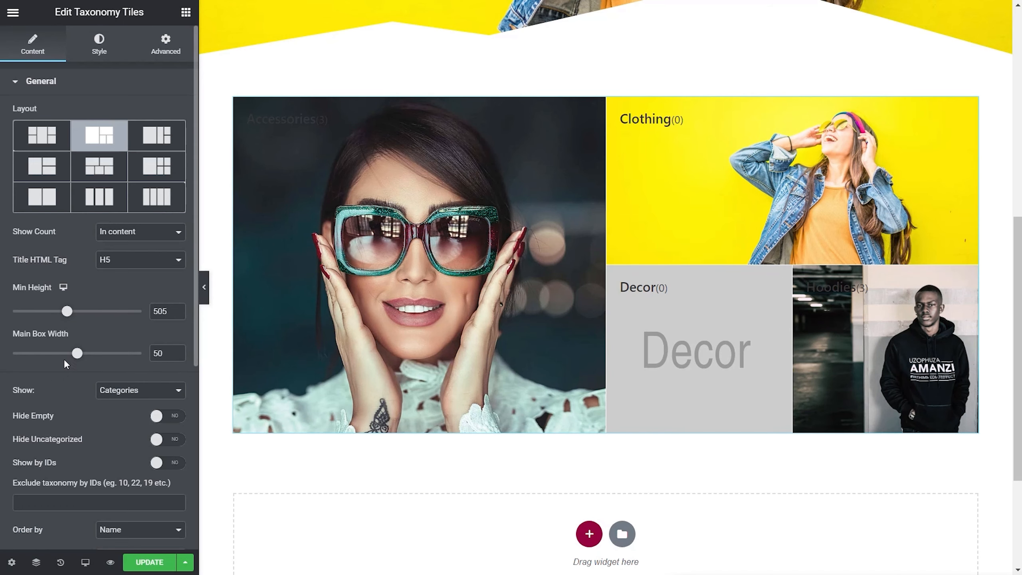
# Step: Try a main box width of 60 for the tiles and return it to 50
pyautogui.moveTo(75, 358)
pyautogui.mouseDown()
pyautogui.moveTo(47, 359)
pyautogui.moveTo(87, 360)
pyautogui.mouseUp()
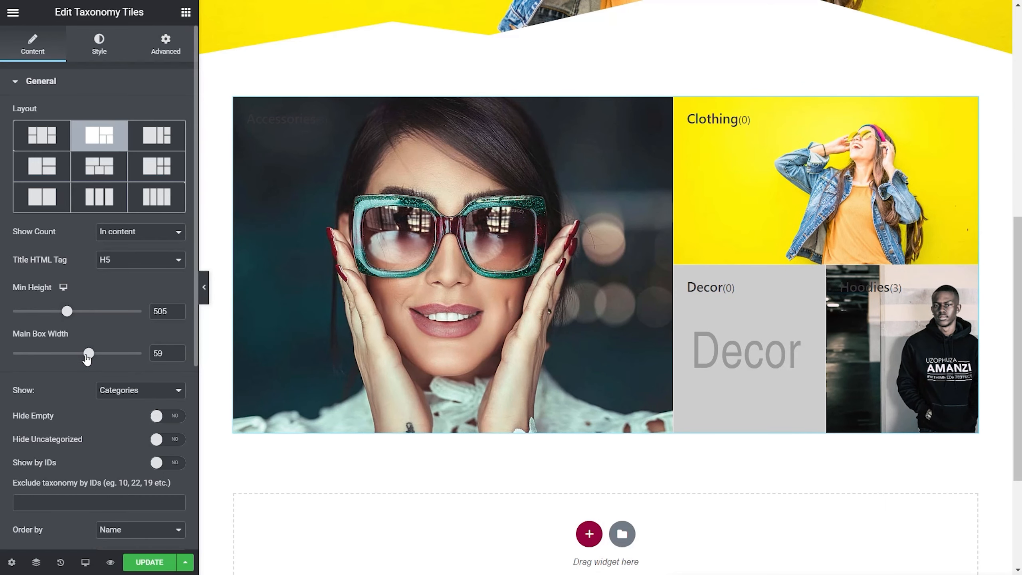
pyautogui.moveTo(87, 360); pyautogui.dragTo(88, 360)
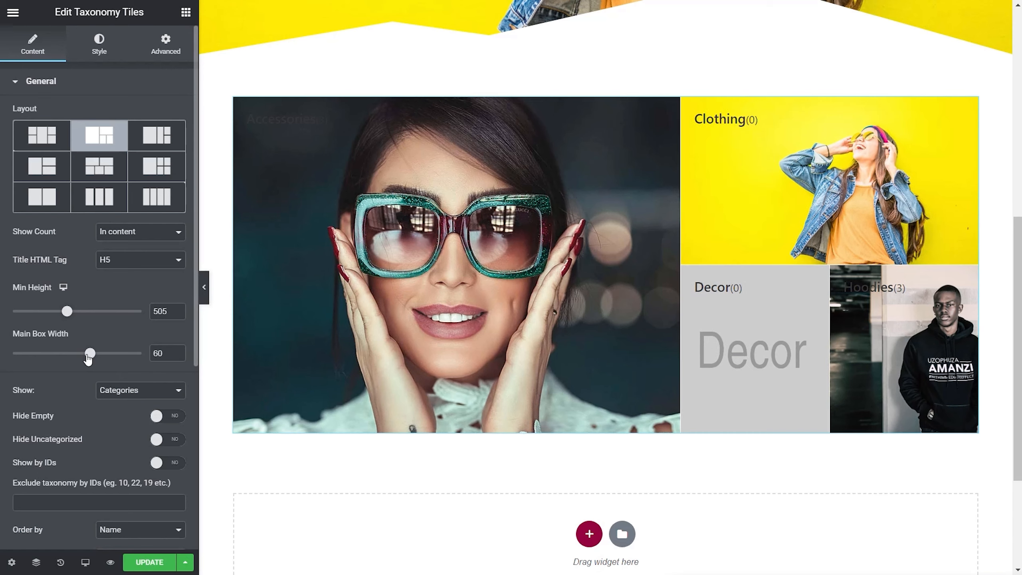
pyautogui.moveTo(89, 359); pyautogui.dragTo(75, 362)
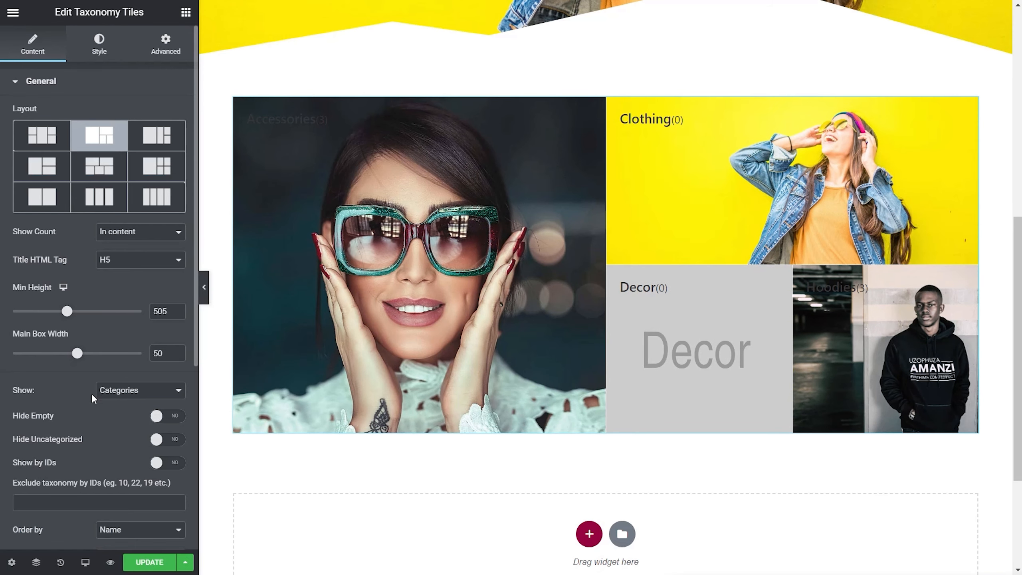
# Step: Keep the tiles showing Categories and enable Hide Empty and Hide Uncategorized
pyautogui.click(115, 392)
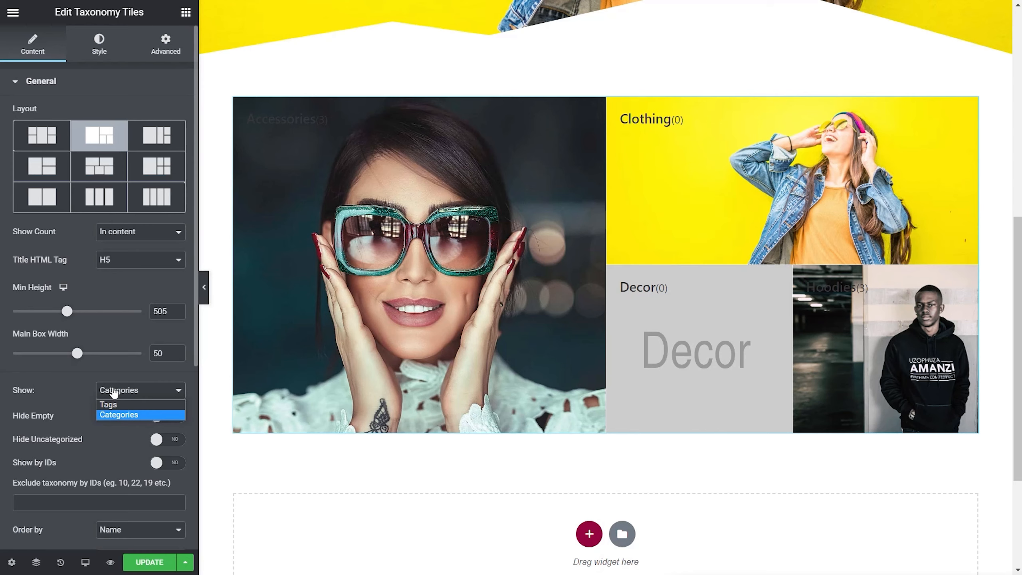
pyautogui.click(69, 391)
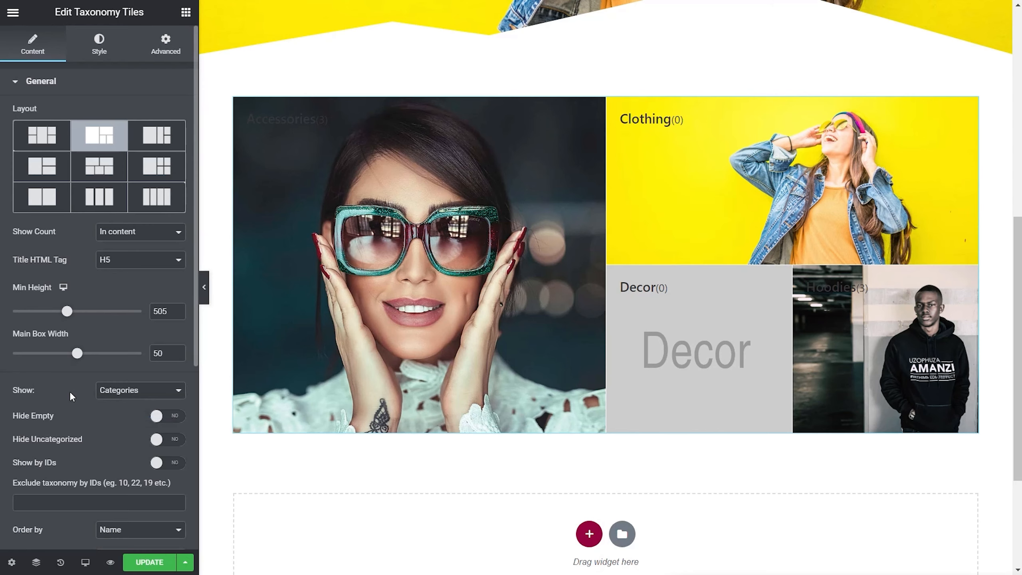
pyautogui.click(179, 417)
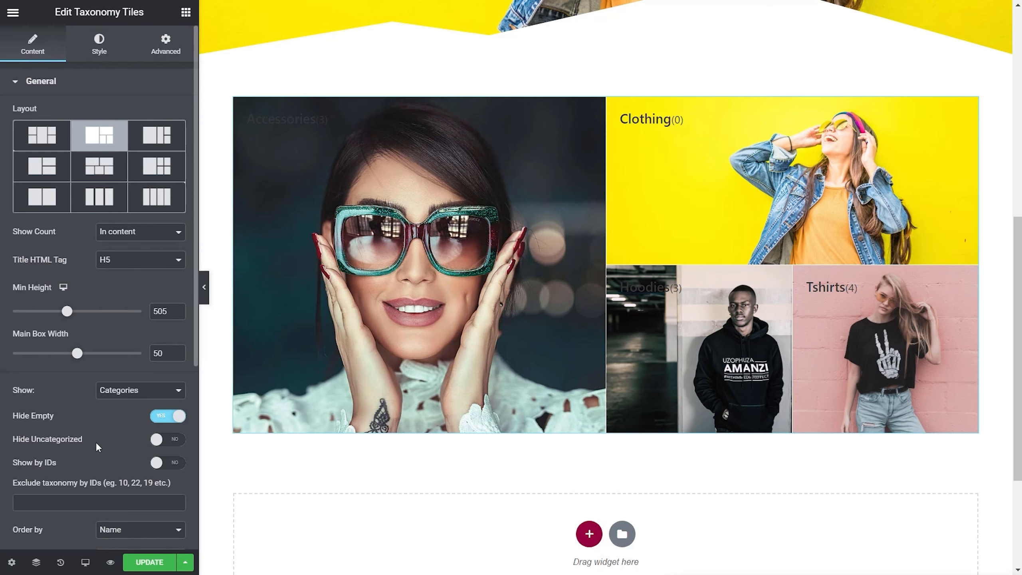
pyautogui.click(175, 443)
# Step: Turn off the product counts on the category tiles
pyautogui.scroll(-2, 102, 448)
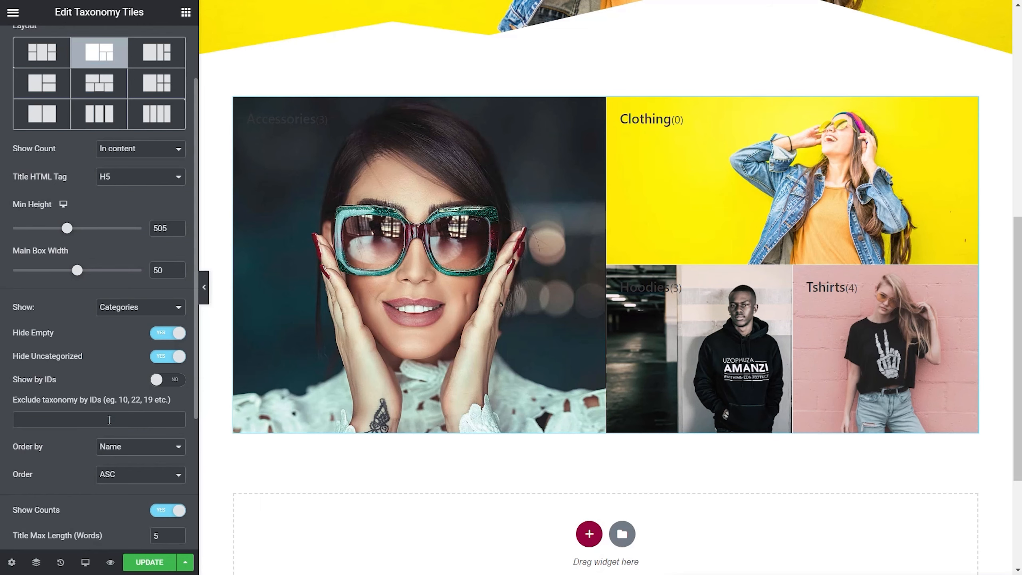
pyautogui.scroll(-5, 109, 420)
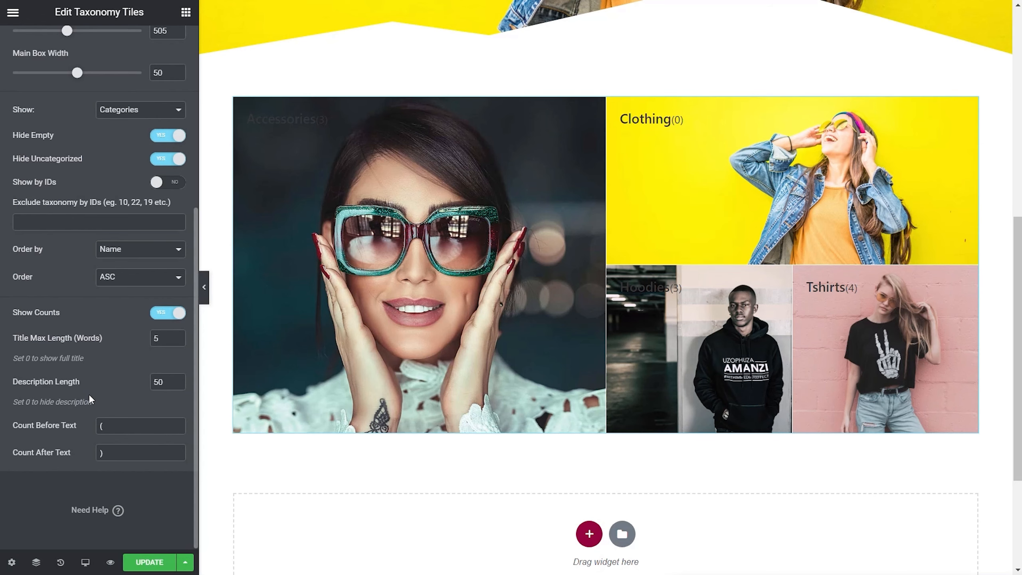
pyautogui.click(158, 313)
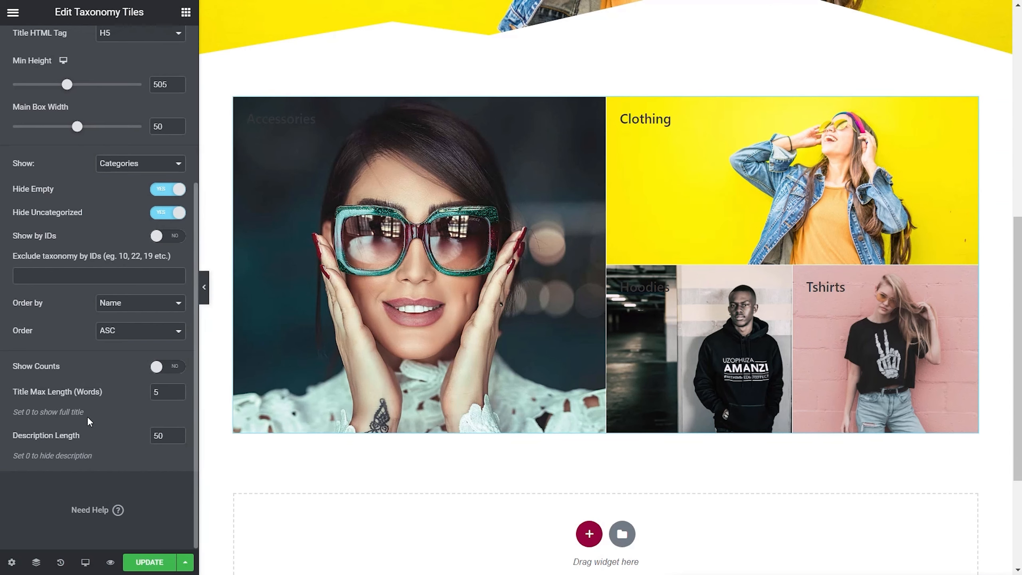
# Step: Set the gap between the tile boxes to 10 and their vertical alignment to Bottom
pyautogui.scroll(5, 95, 444)
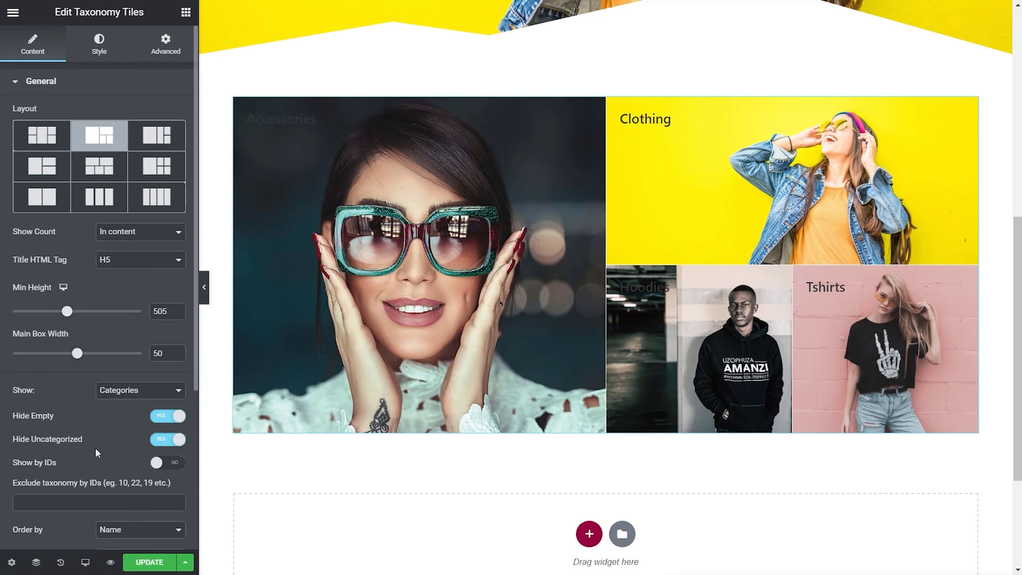
pyautogui.click(99, 45)
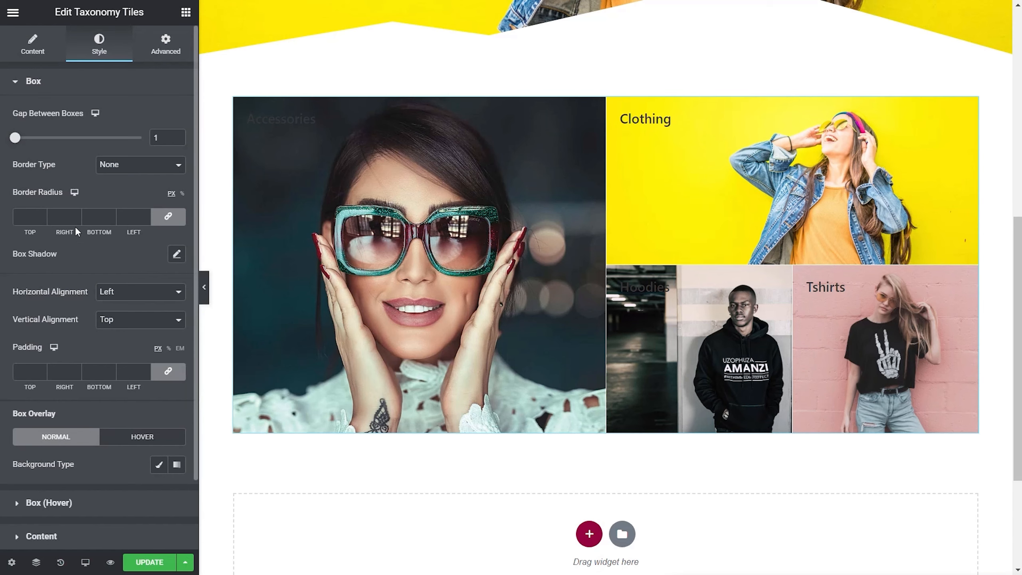
pyautogui.moveTo(15, 139); pyautogui.dragTo(35, 142)
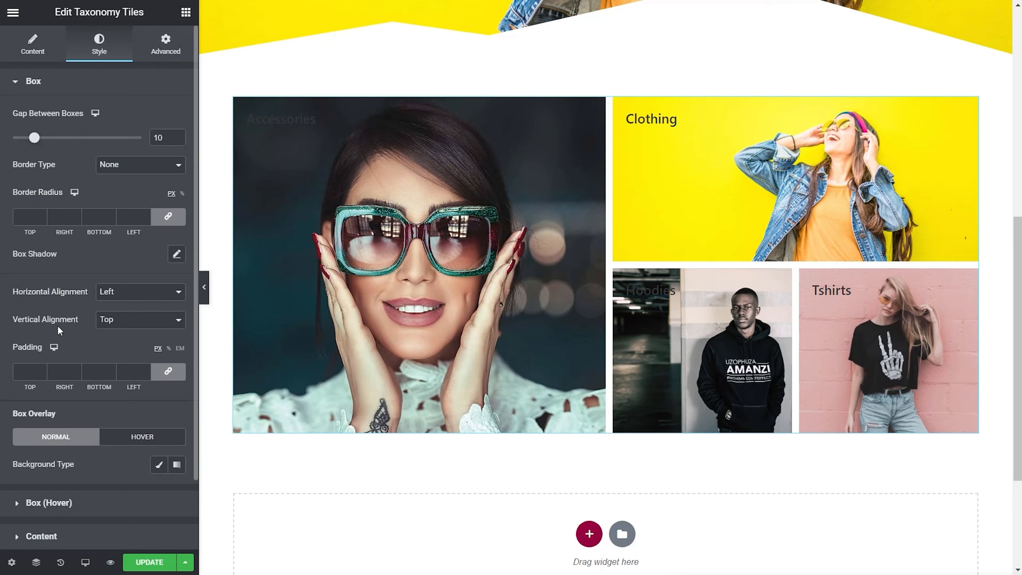
pyautogui.click(120, 327)
pyautogui.click(120, 357)
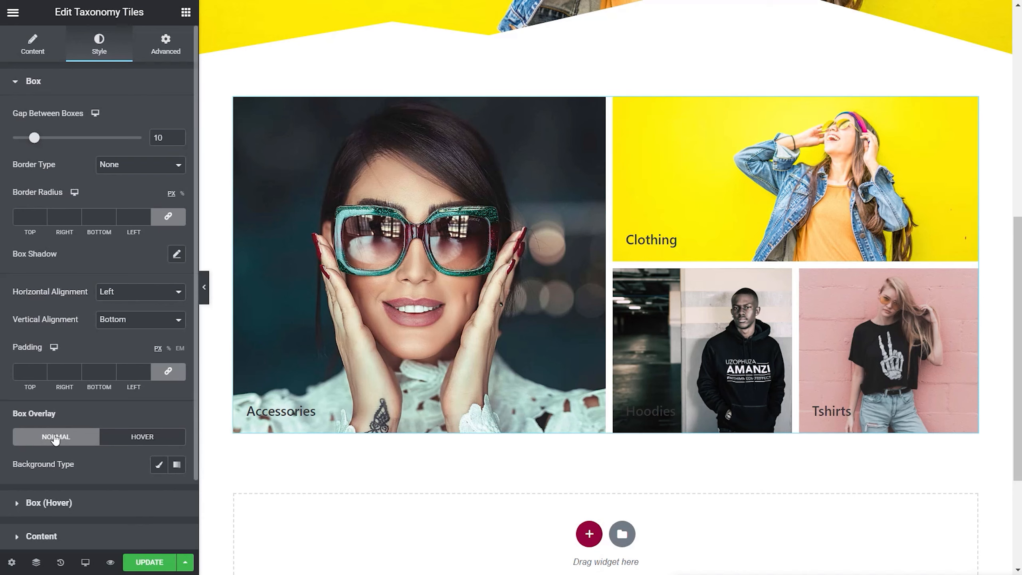
# Step: Give the tiles' normal-state box overlay the Footer BG colour and reduce its opacity to get #09101D57
pyautogui.scroll(-2, 68, 444)
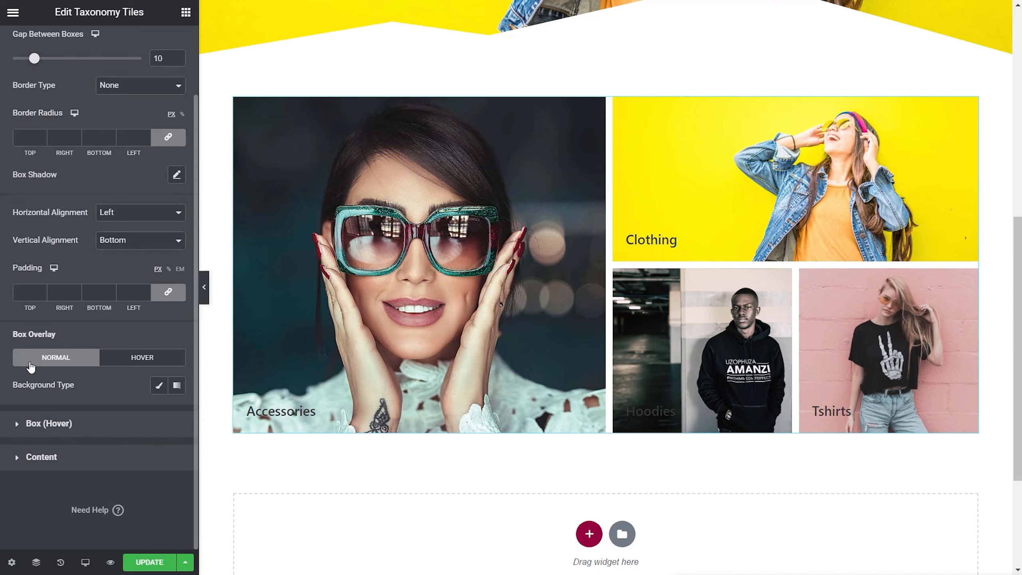
pyautogui.click(158, 388)
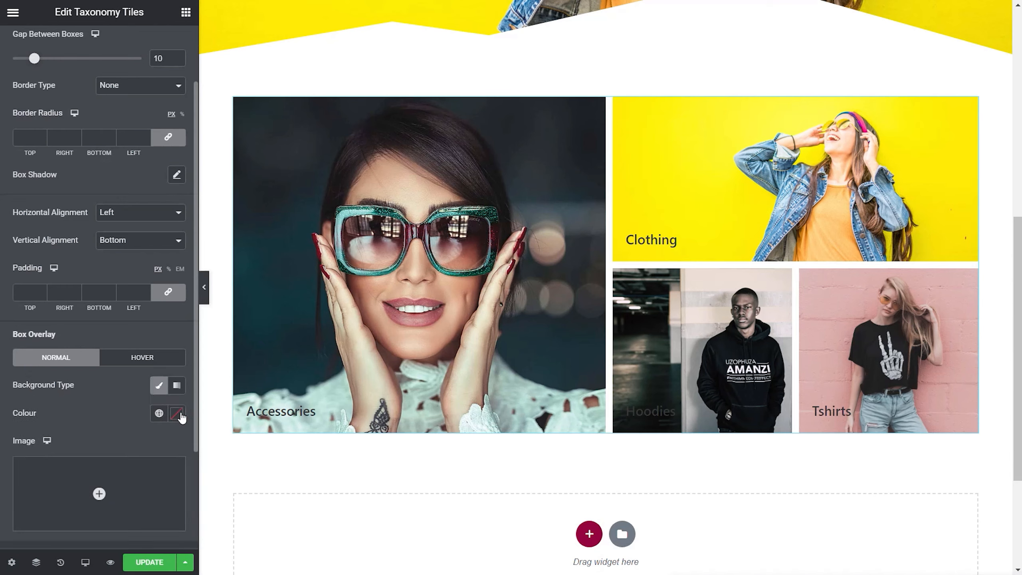
pyautogui.click(157, 417)
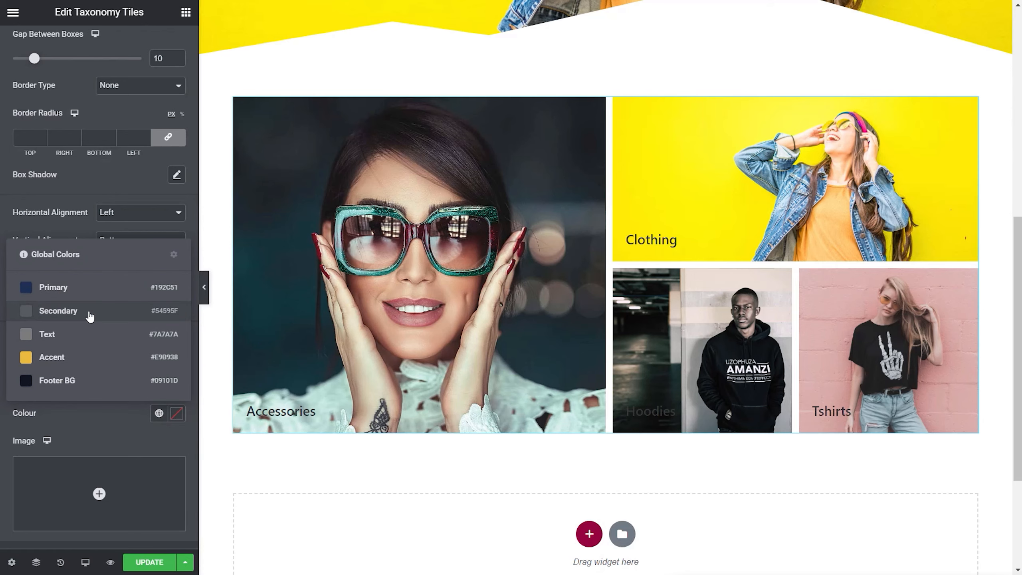
pyautogui.click(89, 381)
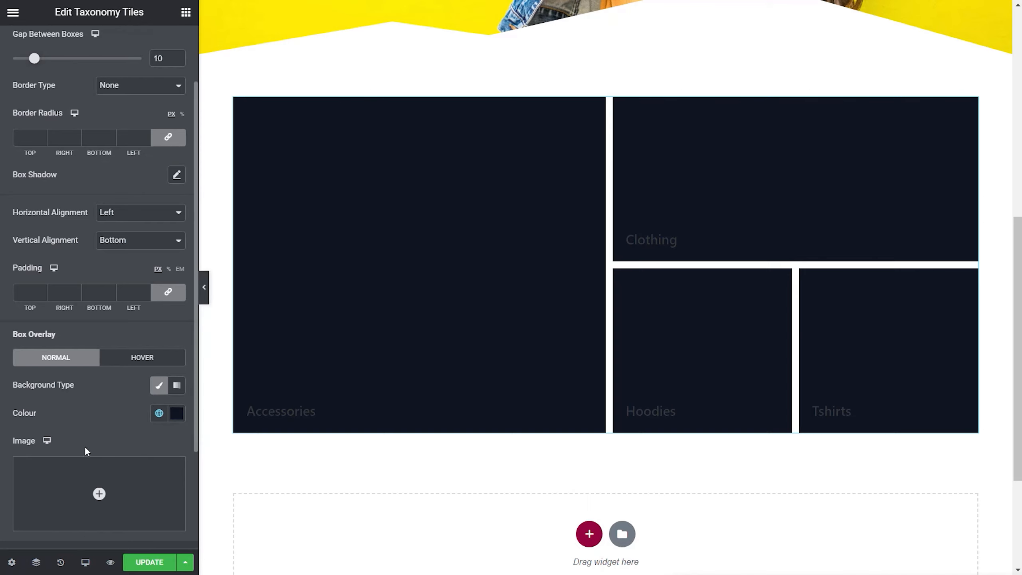
pyautogui.click(177, 419)
pyautogui.moveTo(174, 361); pyautogui.dragTo(75, 361)
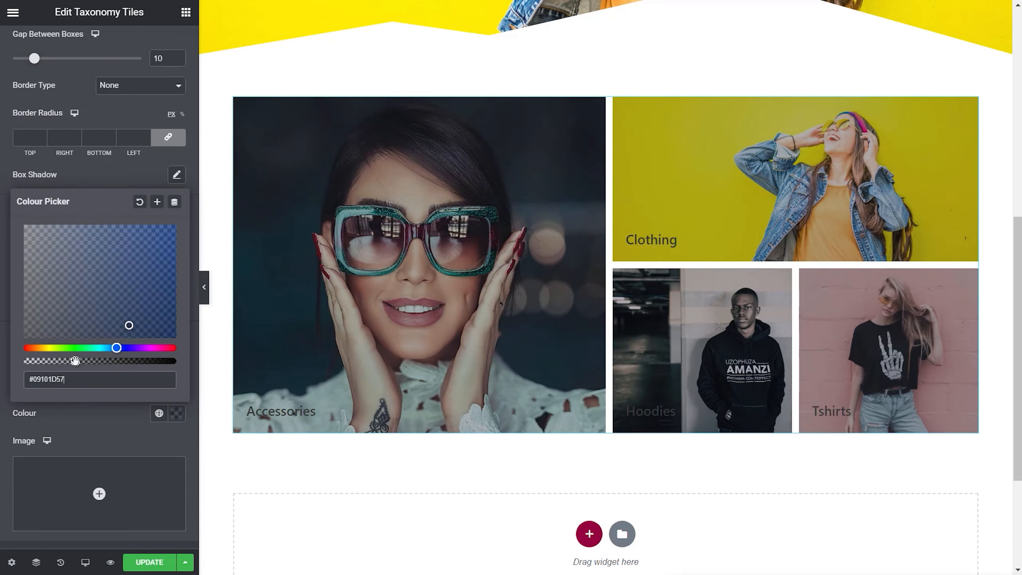
pyautogui.click(104, 434)
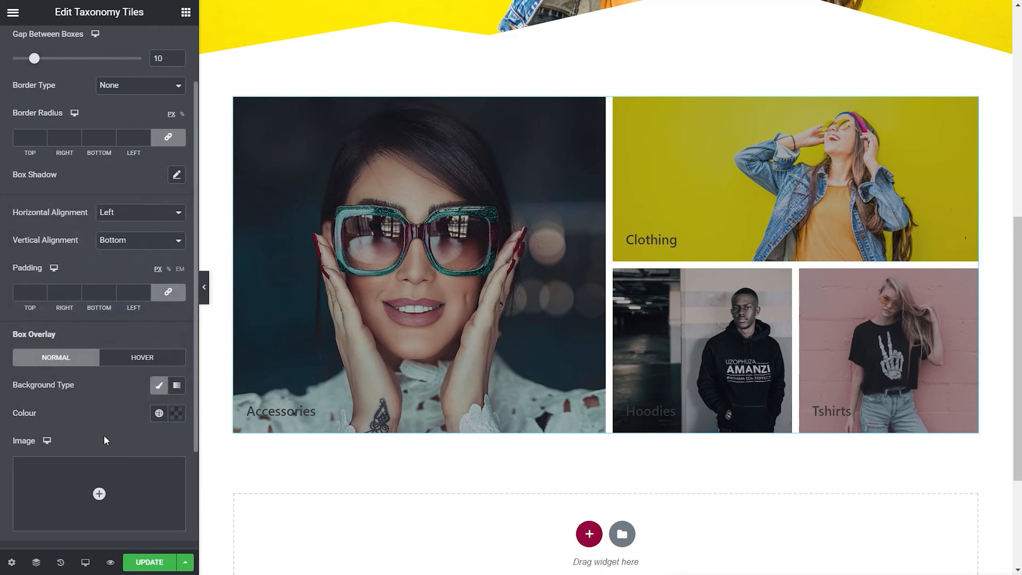
# Step: Give the tiles' hover-state box overlay a classic background in the global Footer BG colour
pyautogui.click(135, 358)
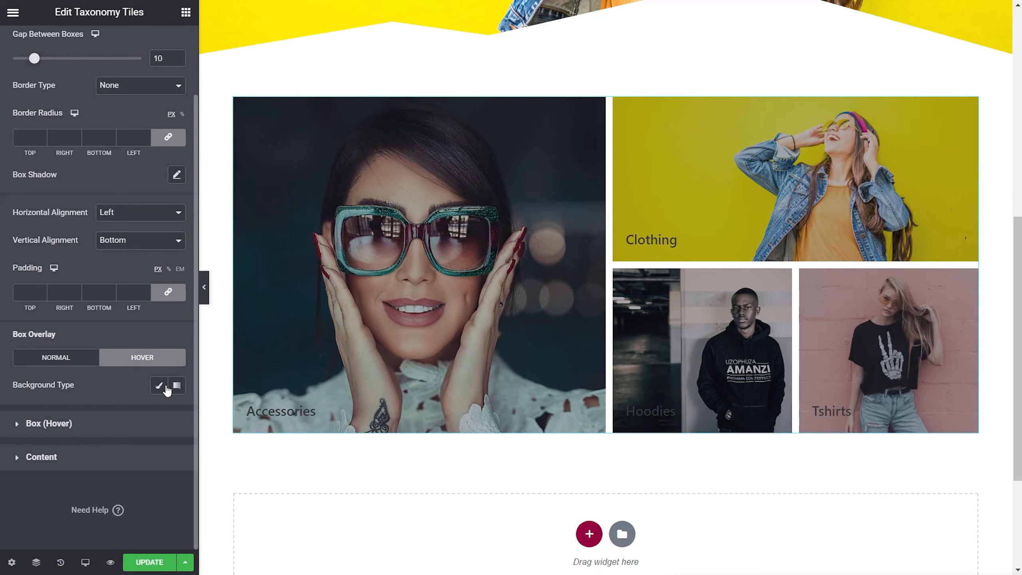
pyautogui.click(159, 386)
pyautogui.click(180, 415)
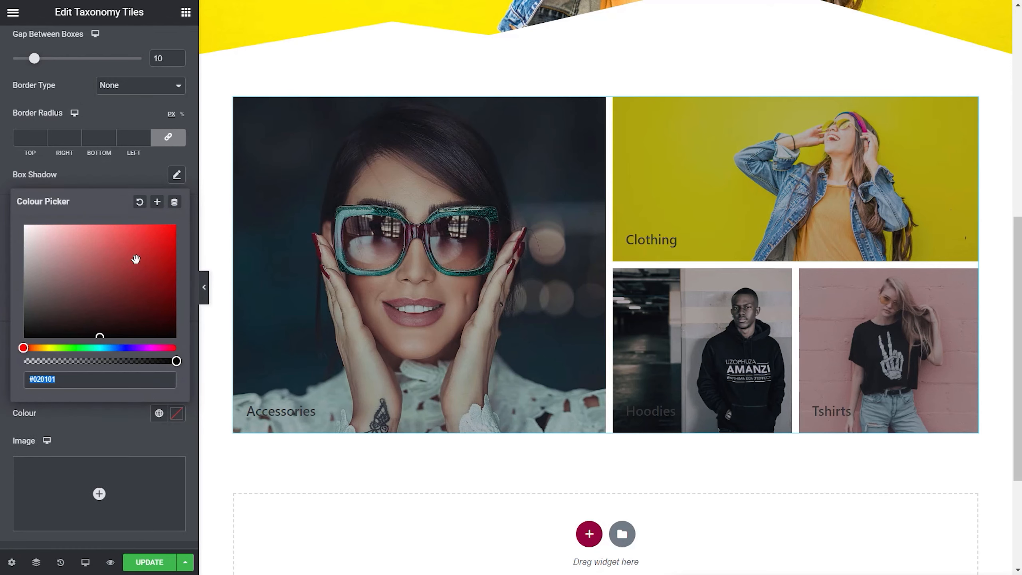
pyautogui.click(159, 413)
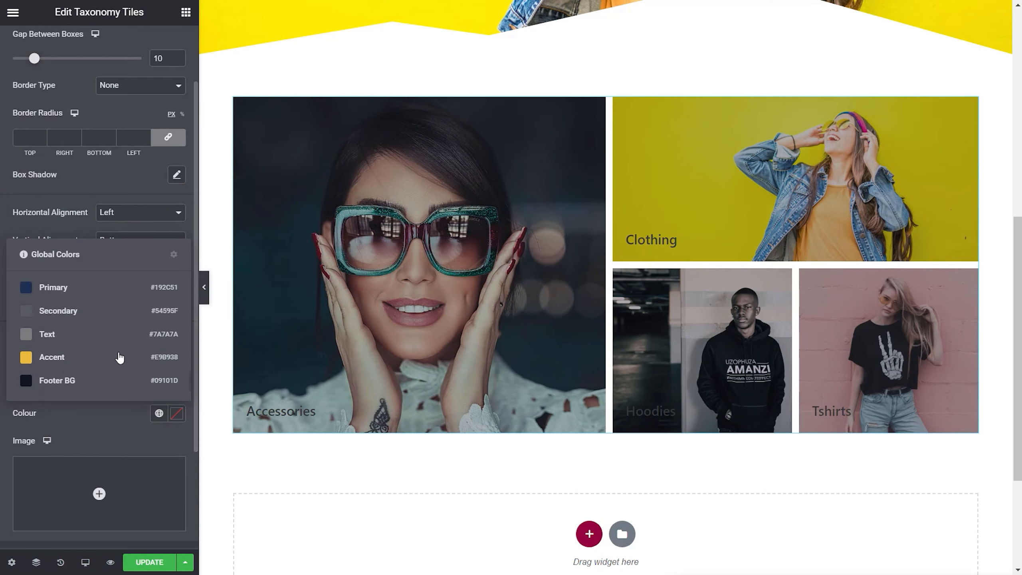
pyautogui.click(69, 381)
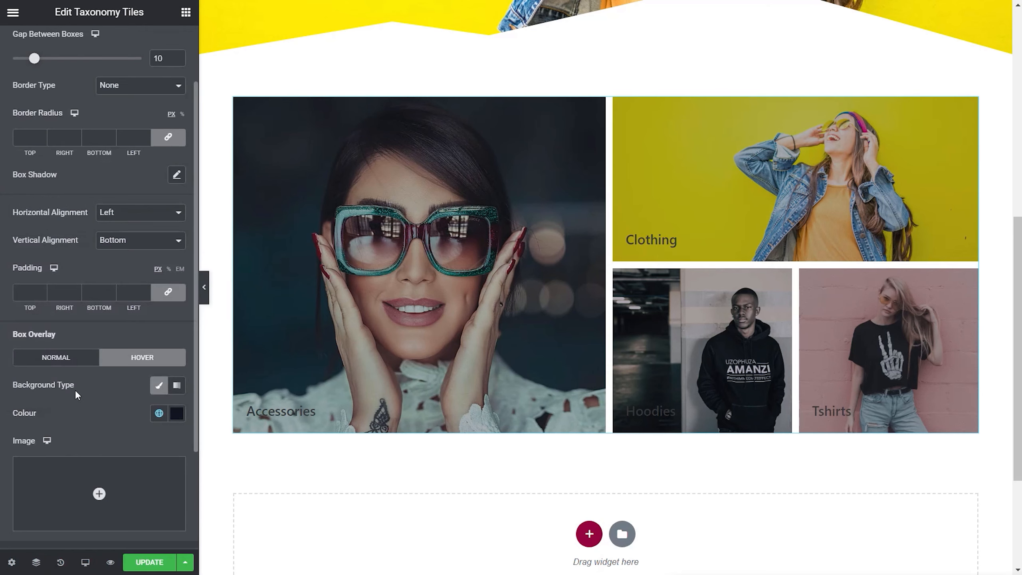
# Step: Reduce the opacity of the tiles' hover-state overlay colour to get #09101D94
pyautogui.click(177, 415)
pyautogui.moveTo(177, 360); pyautogui.dragTo(95, 361)
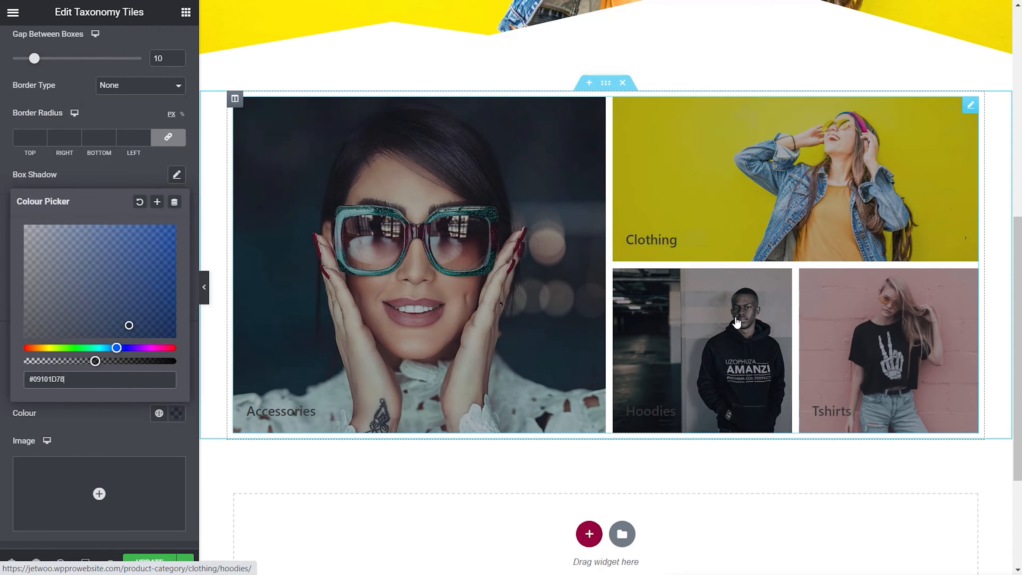
pyautogui.moveTo(95, 361); pyautogui.dragTo(29, 361)
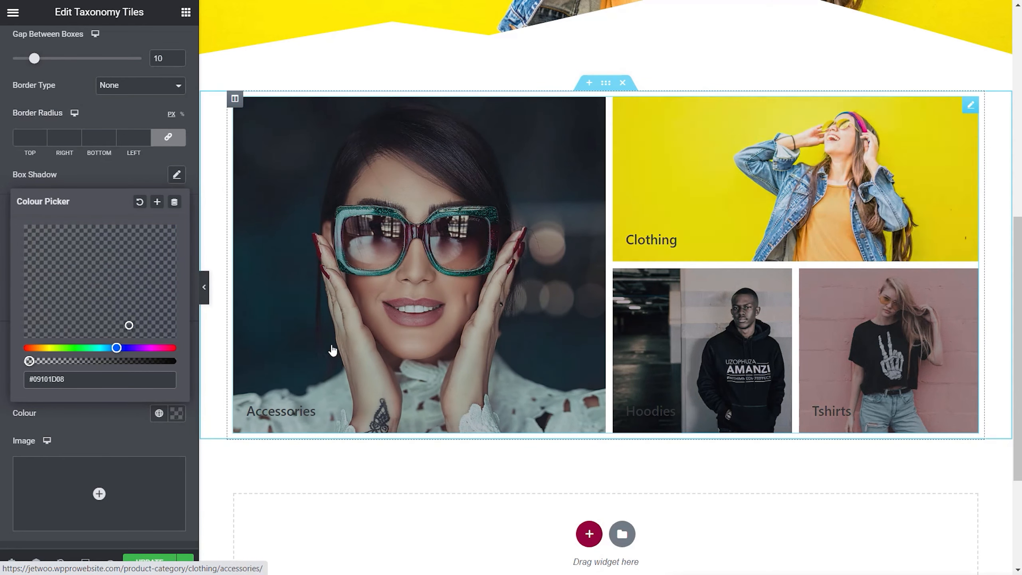
pyautogui.click(30, 361)
pyautogui.moveTo(29, 361); pyautogui.dragTo(112, 361)
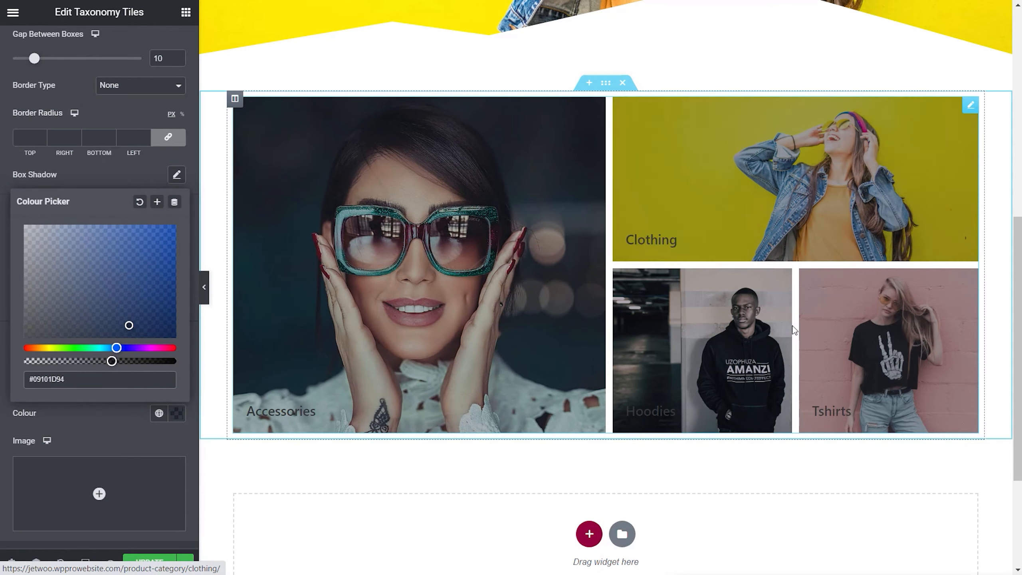
pyautogui.click(108, 420)
# Step: Lower the opacity of the tiles' normal-state overlay colour to get #09101D40
pyautogui.click(56, 357)
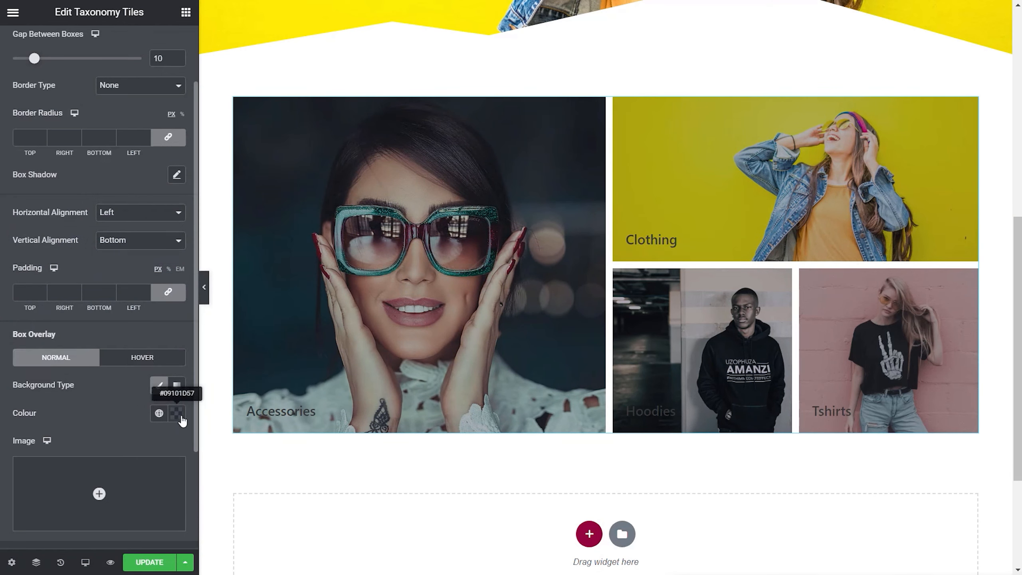
pyautogui.click(176, 415)
pyautogui.moveTo(75, 361); pyautogui.dragTo(62, 361)
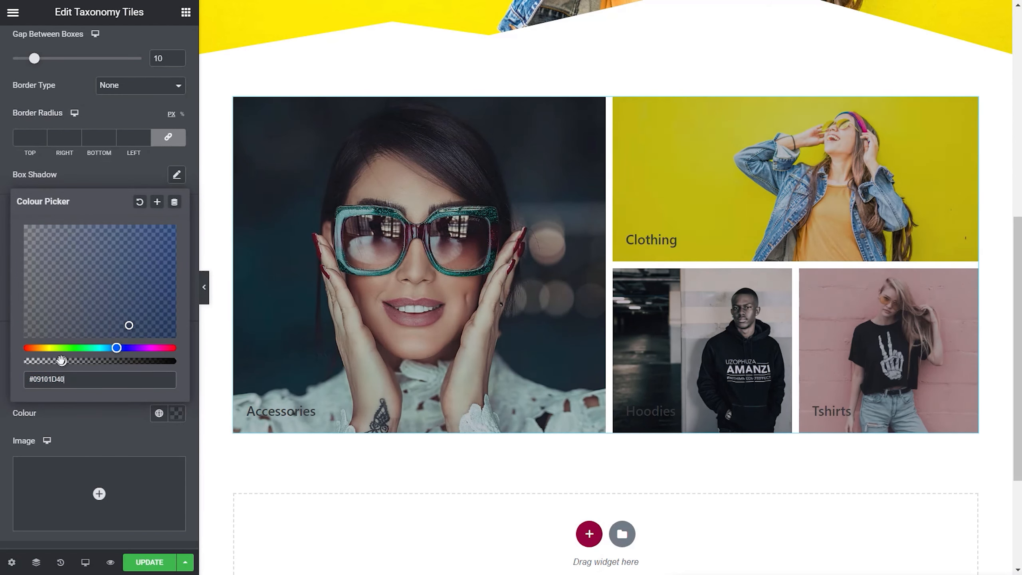
pyautogui.click(92, 429)
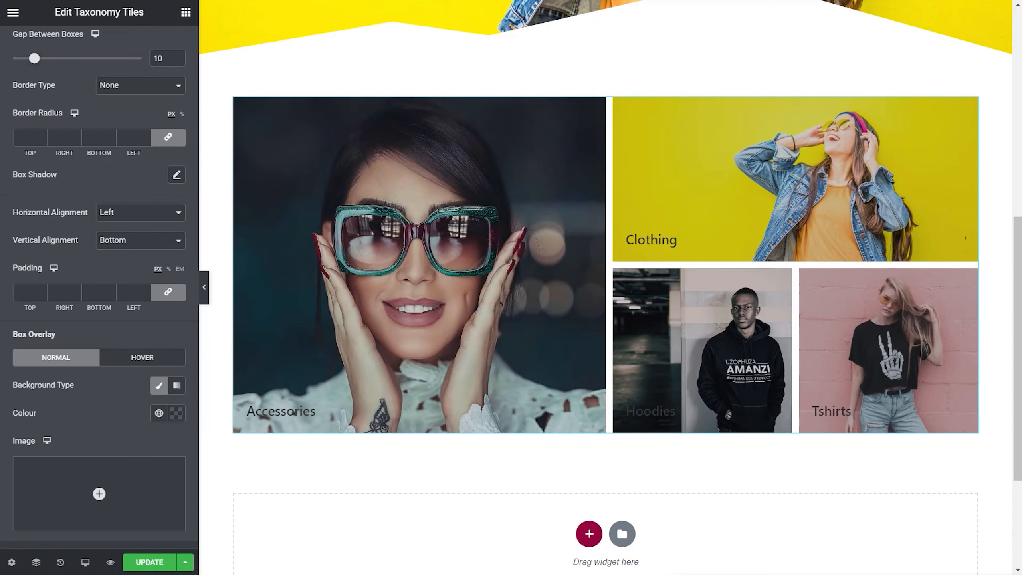
# Step: Set the title colour in the tiles' content styling to white, #FFFFFF
pyautogui.scroll(-3, 142, 386)
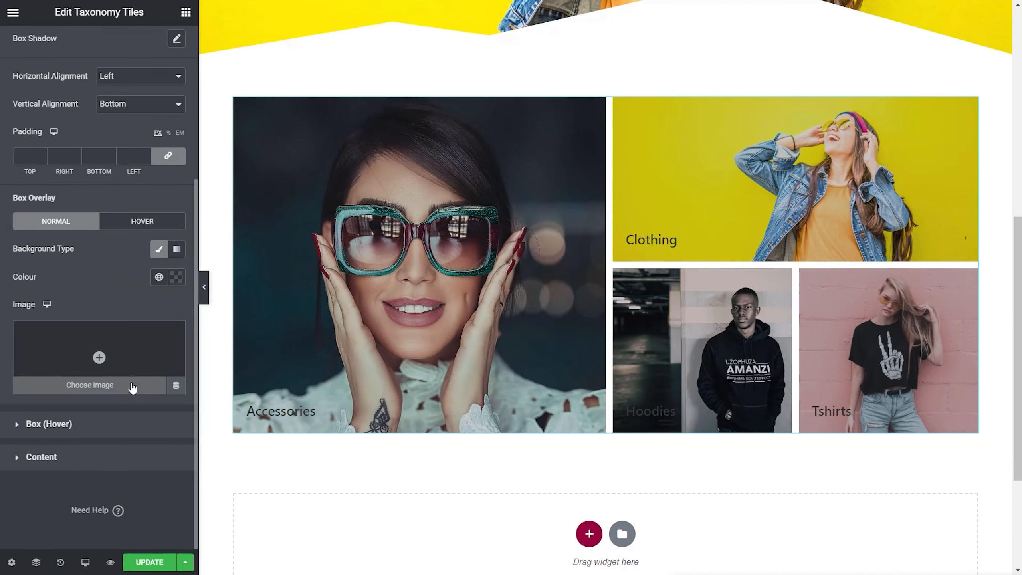
pyautogui.click(39, 463)
pyautogui.scroll(-5, 67, 406)
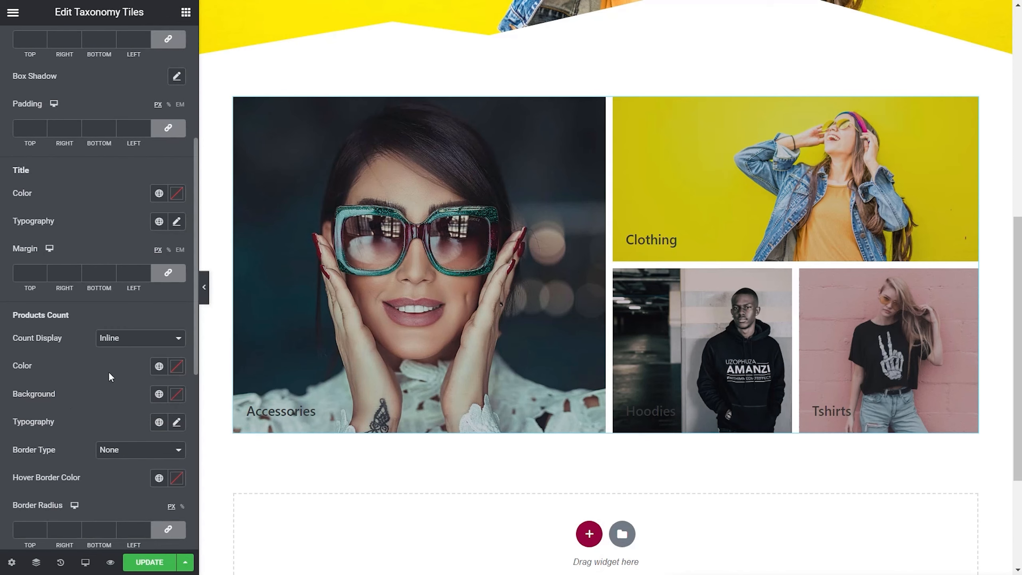
pyautogui.scroll(-7, 92, 392)
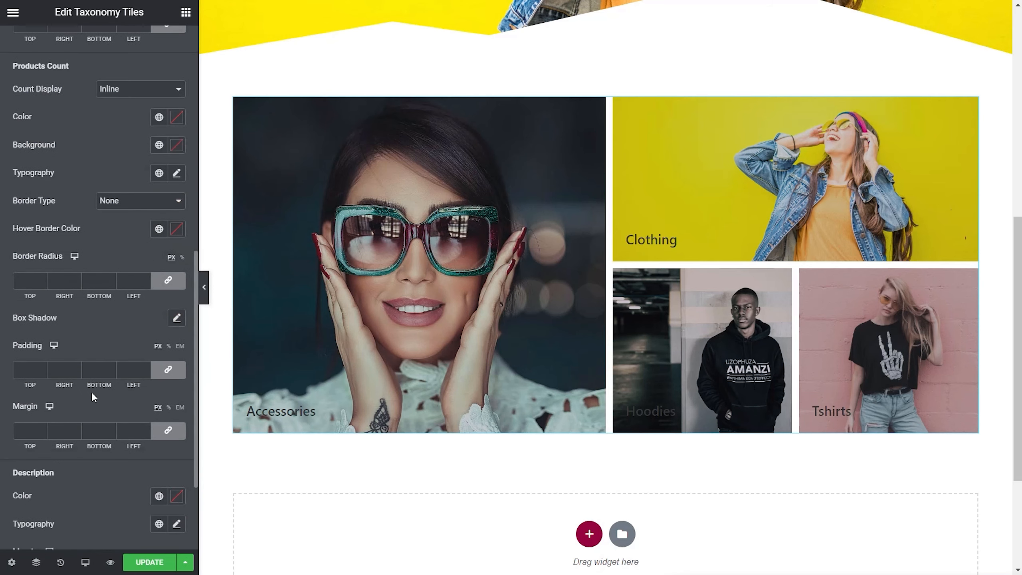
pyautogui.scroll(4, 81, 388)
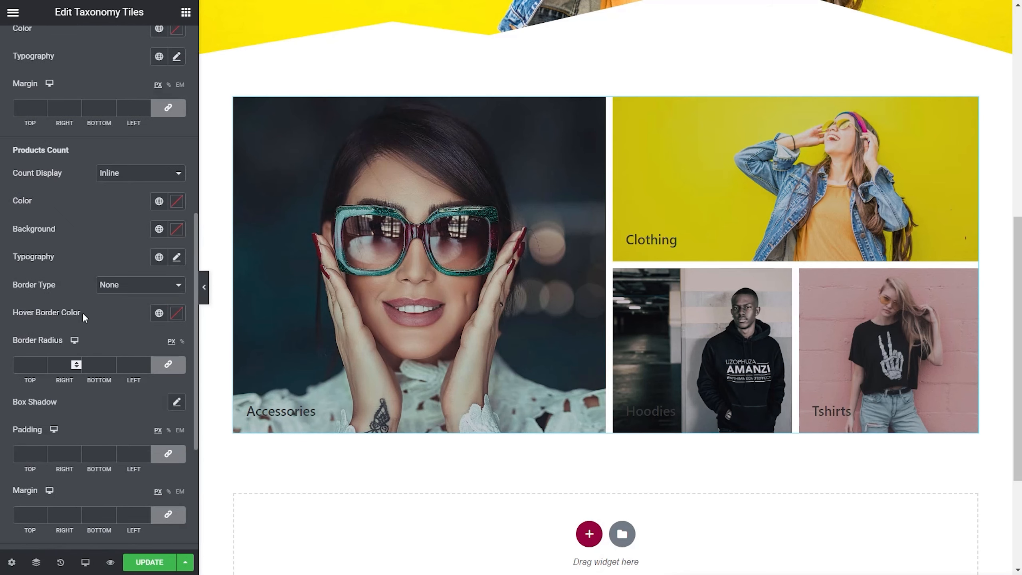
pyautogui.scroll(4, 69, 262)
pyautogui.scroll(2, 69, 266)
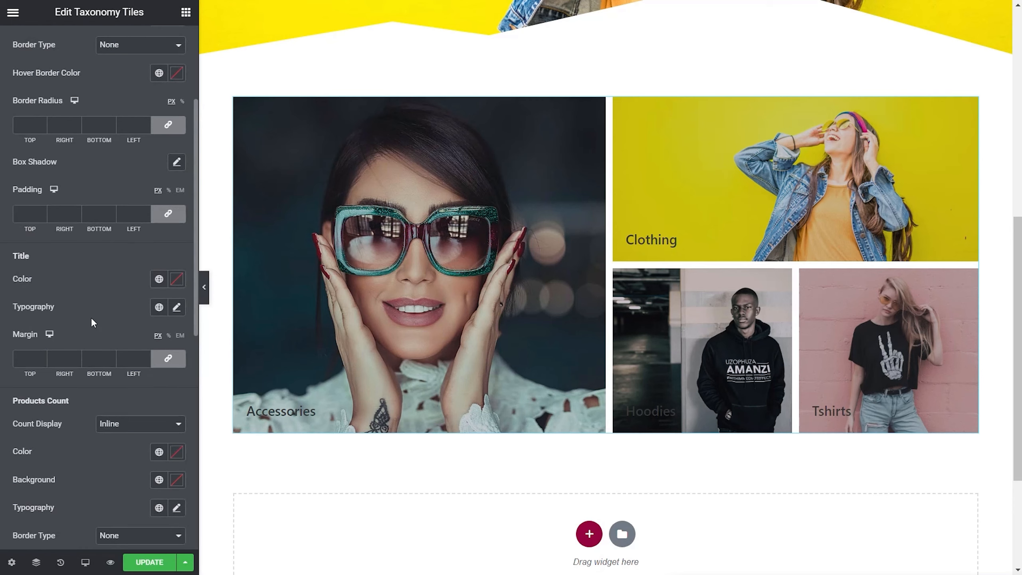
pyautogui.click(176, 278)
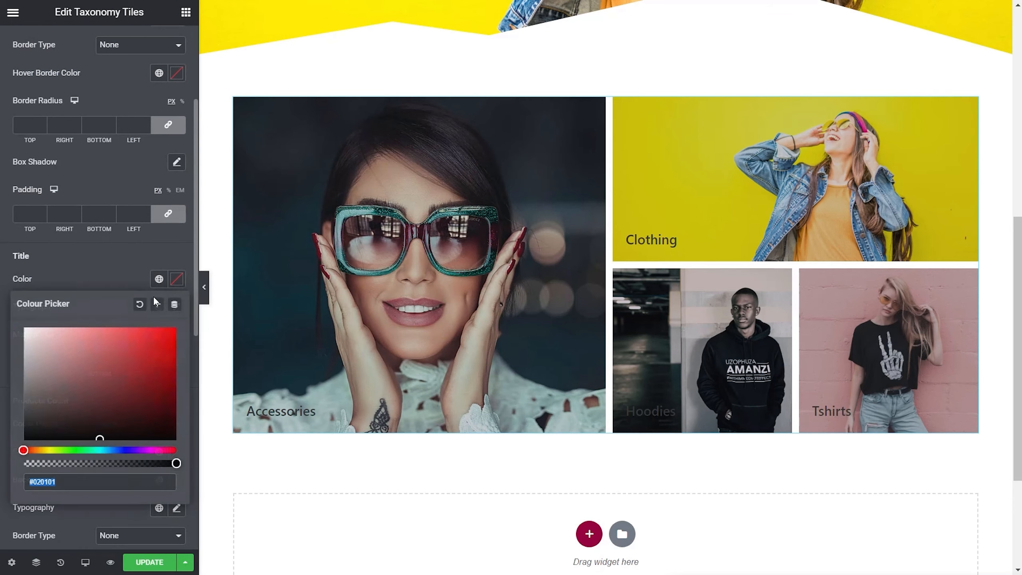
pyautogui.click(34, 331)
pyautogui.moveTo(28, 328); pyautogui.dragTo(11, 317)
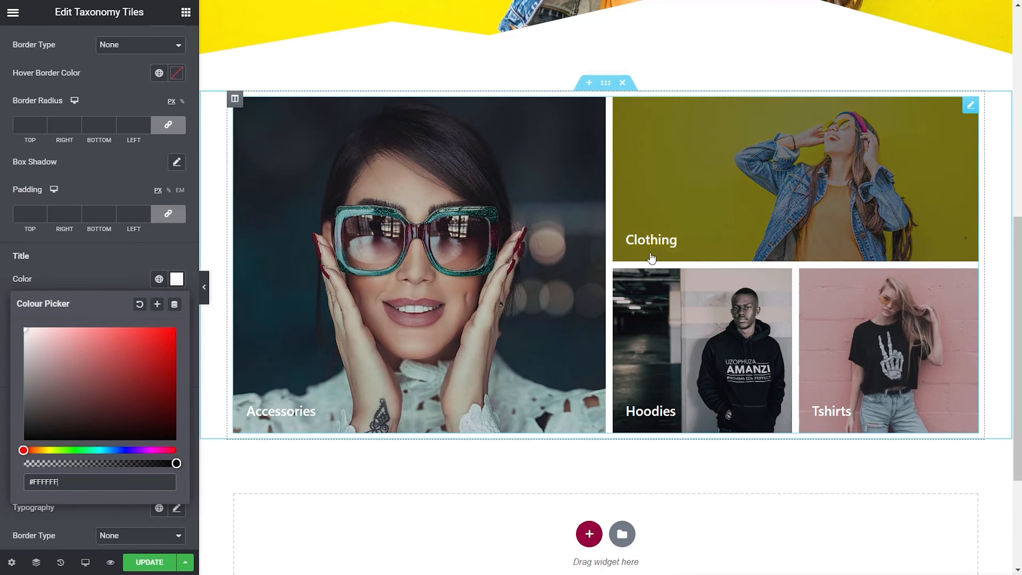
pyautogui.click(111, 266)
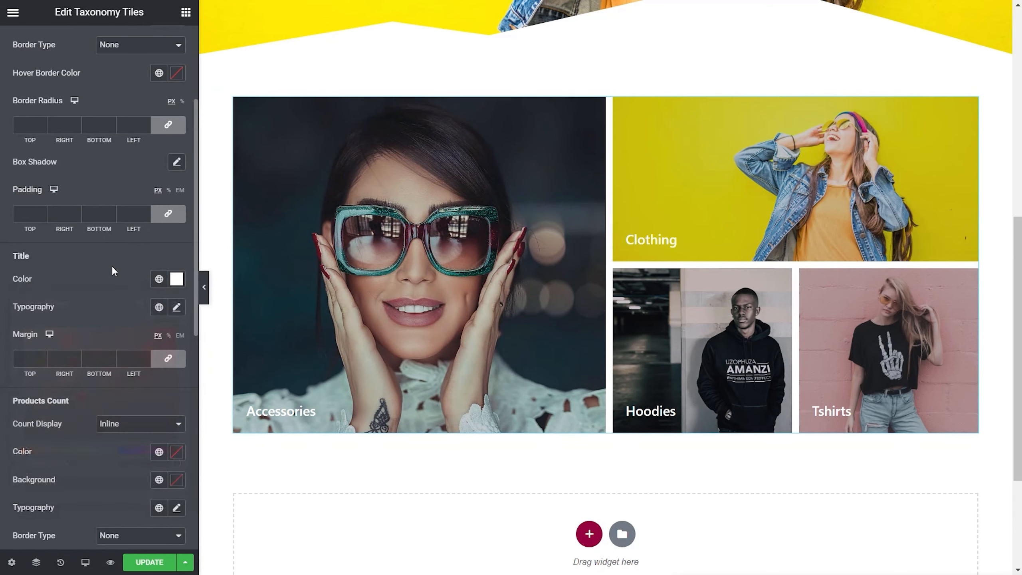
# Step: Apply the Primary global font to the tile titles and set their size to 24 px
pyautogui.click(165, 309)
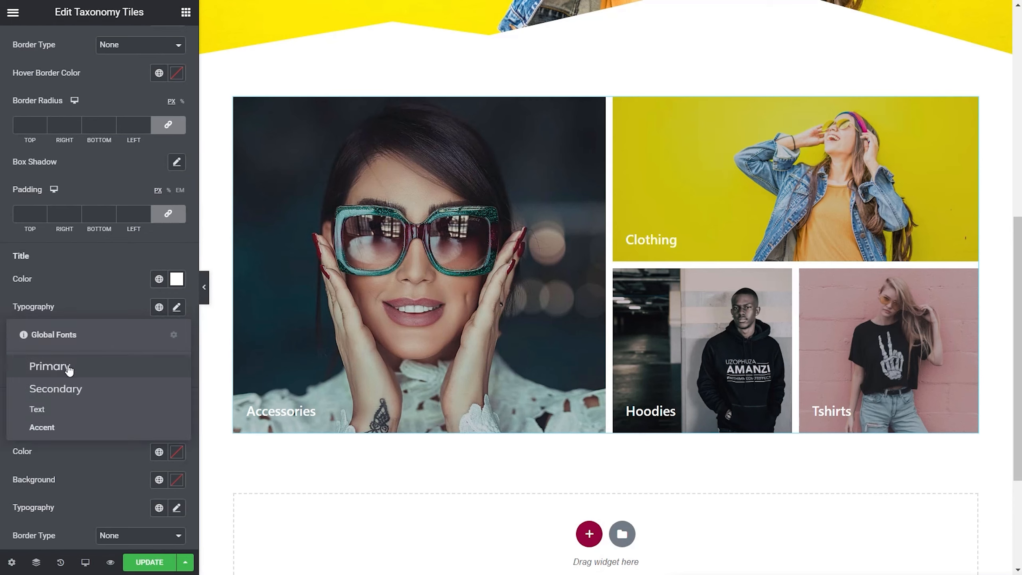
pyautogui.click(49, 367)
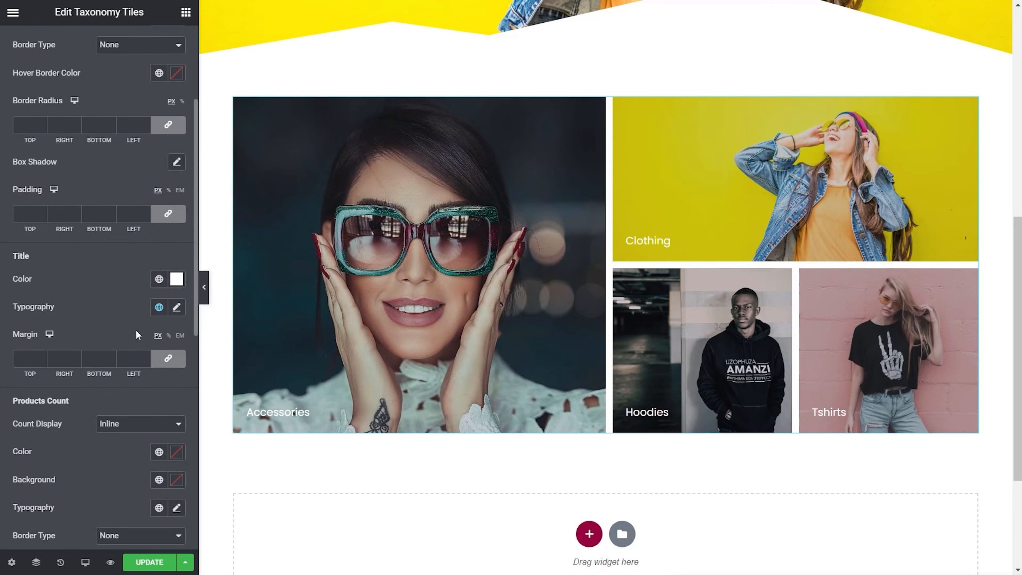
pyautogui.click(176, 307)
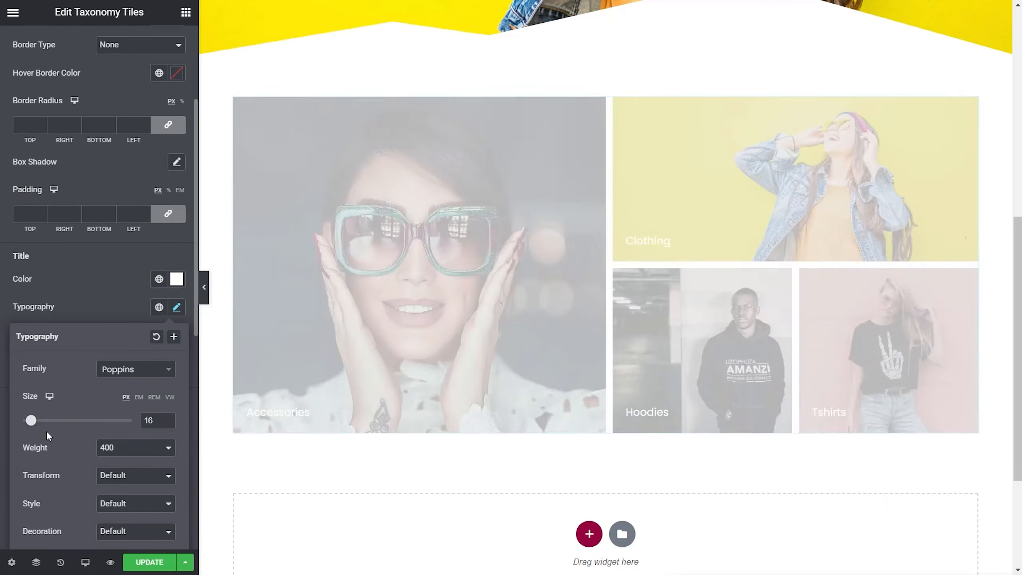
pyautogui.moveTo(31, 421); pyautogui.dragTo(38, 424)
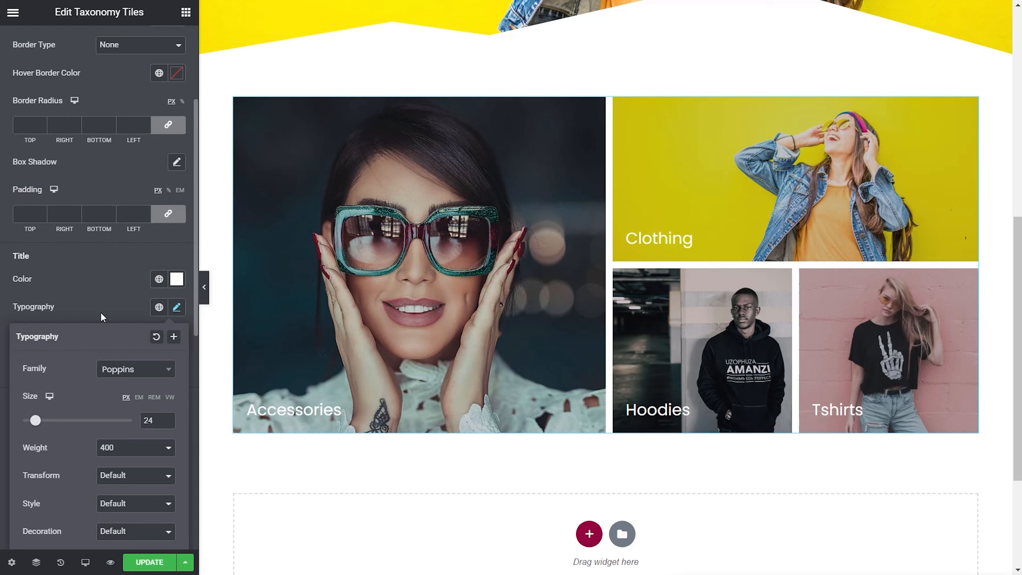
pyautogui.click(107, 294)
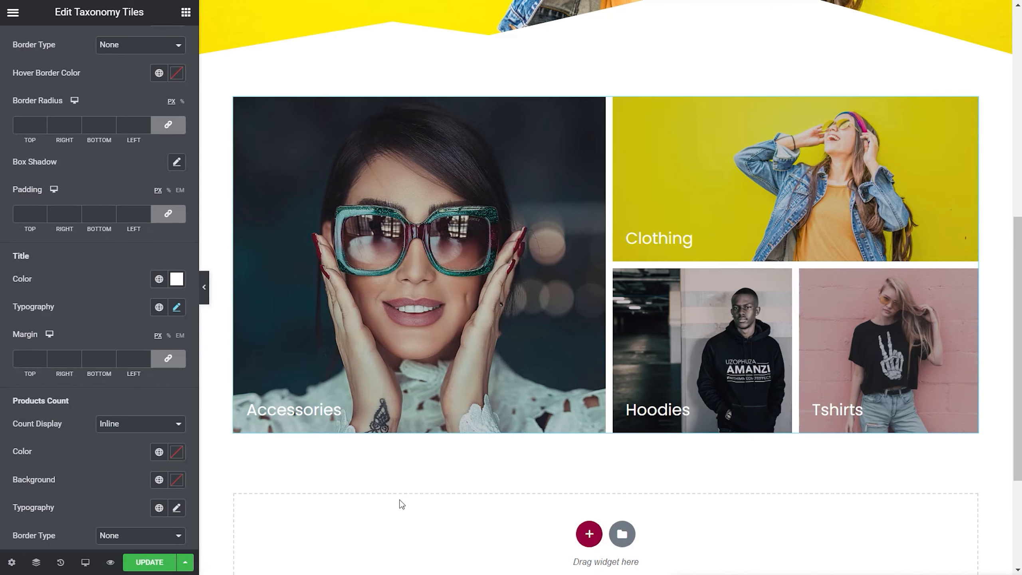
# Step: Add a Heading widget in a new section below the category tiles, titled "Browse Our Latest Additions"
pyautogui.scroll(-2, 387, 513)
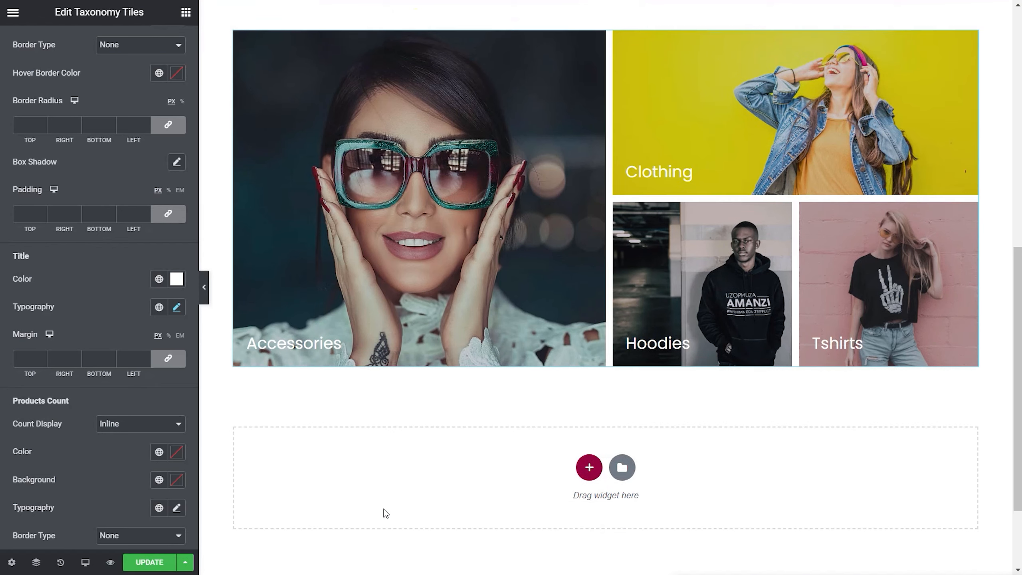
pyautogui.click(185, 14)
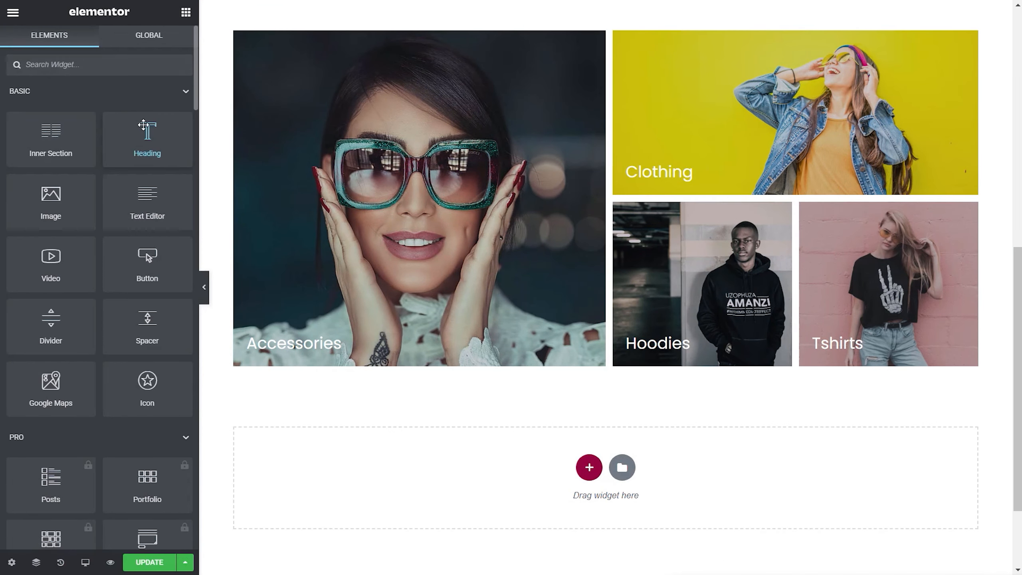
pyautogui.moveTo(139, 139); pyautogui.dragTo(340, 466)
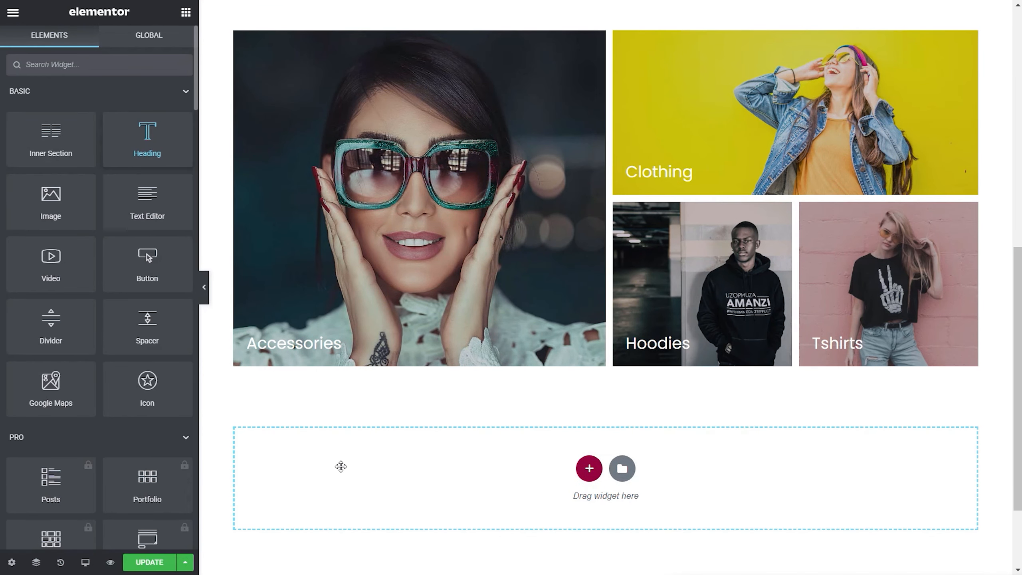
pyautogui.moveTo(144, 132); pyautogui.dragTo(12, 129)
pyautogui.write('Browse Our Latest Additions')
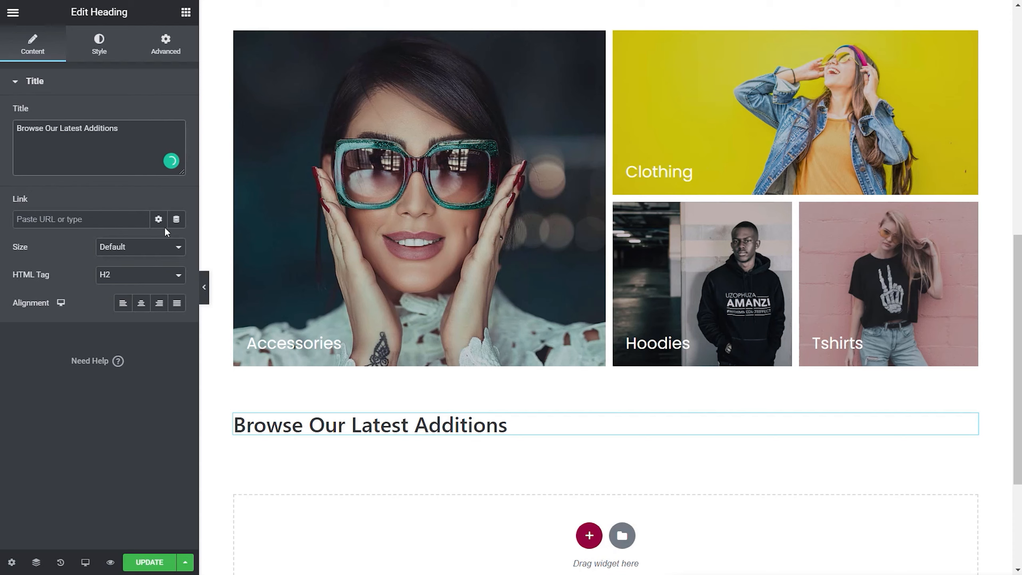
# Step: Style the new heading with the Primary global font and the Primary global text colour
pyautogui.click(99, 44)
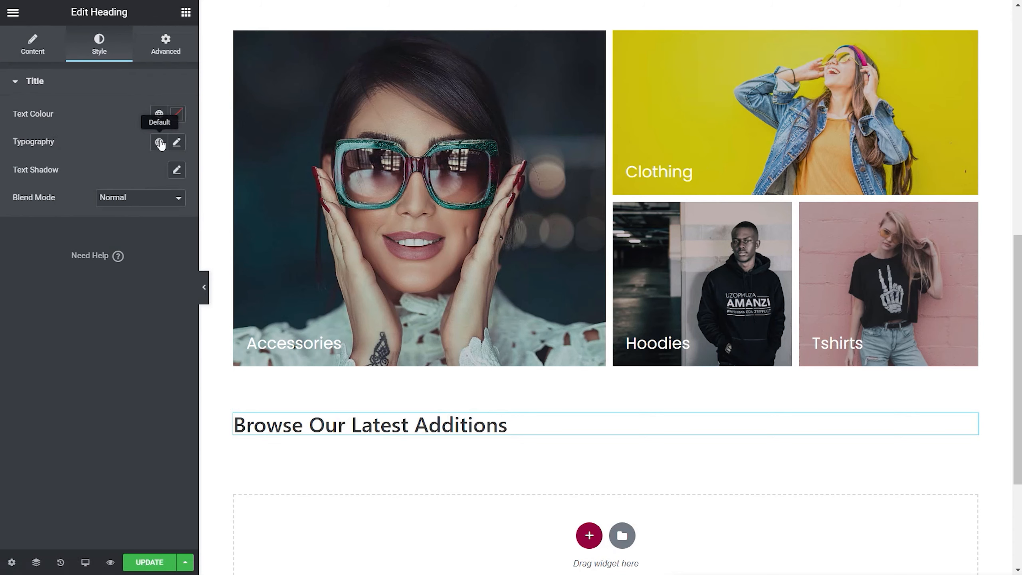
pyautogui.click(159, 143)
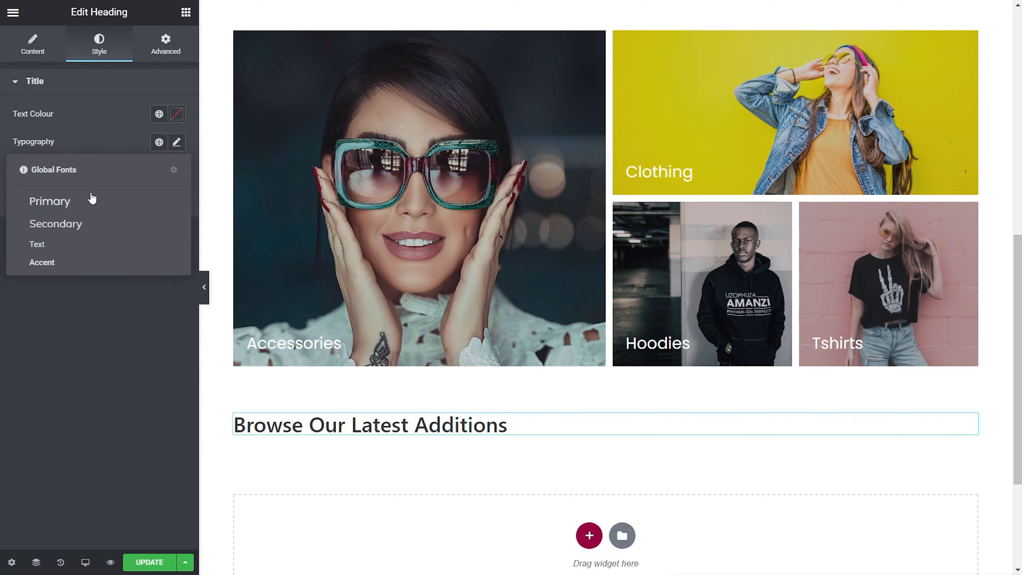
pyautogui.click(73, 202)
pyautogui.click(159, 115)
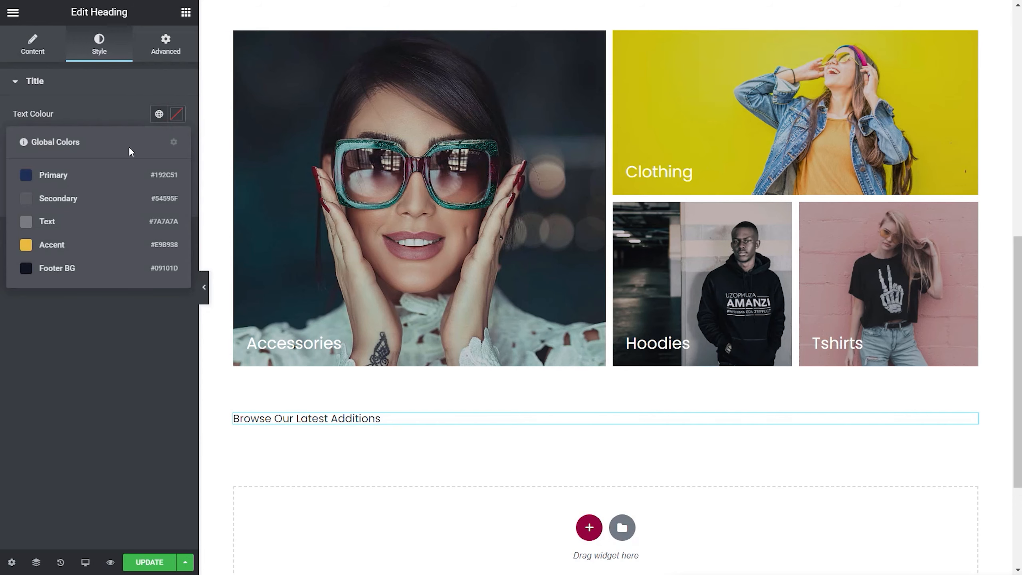
pyautogui.click(81, 180)
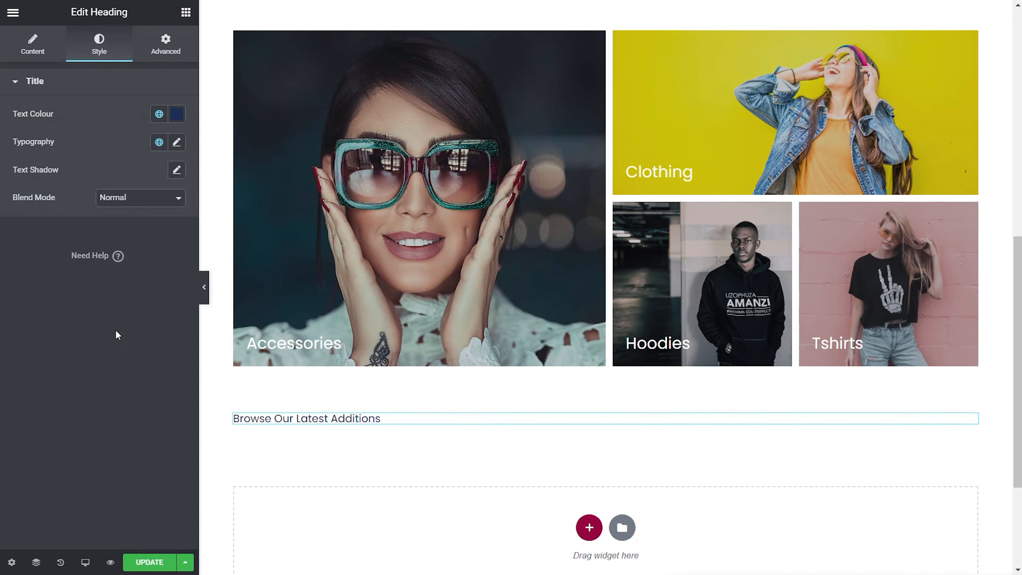
# Step: Set the heading's font size to 28 px and its weight to 200
pyautogui.click(176, 142)
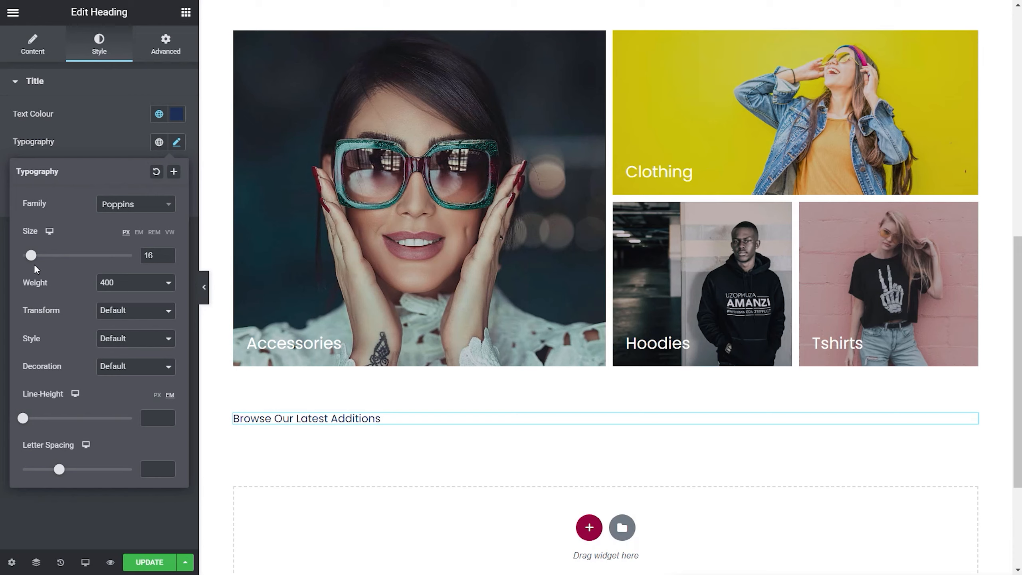
pyautogui.moveTo(31, 256); pyautogui.dragTo(41, 262)
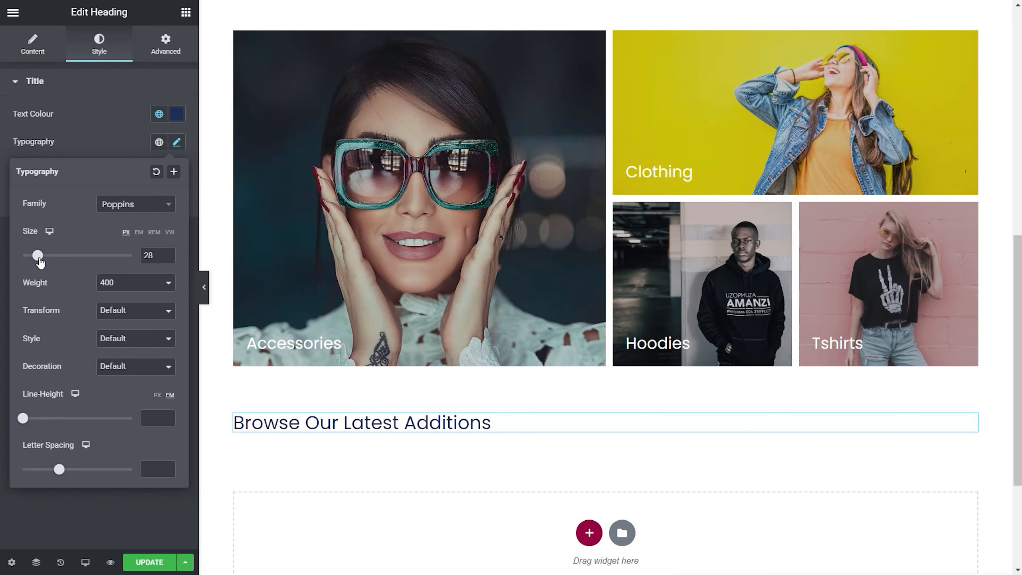
pyautogui.click(145, 284)
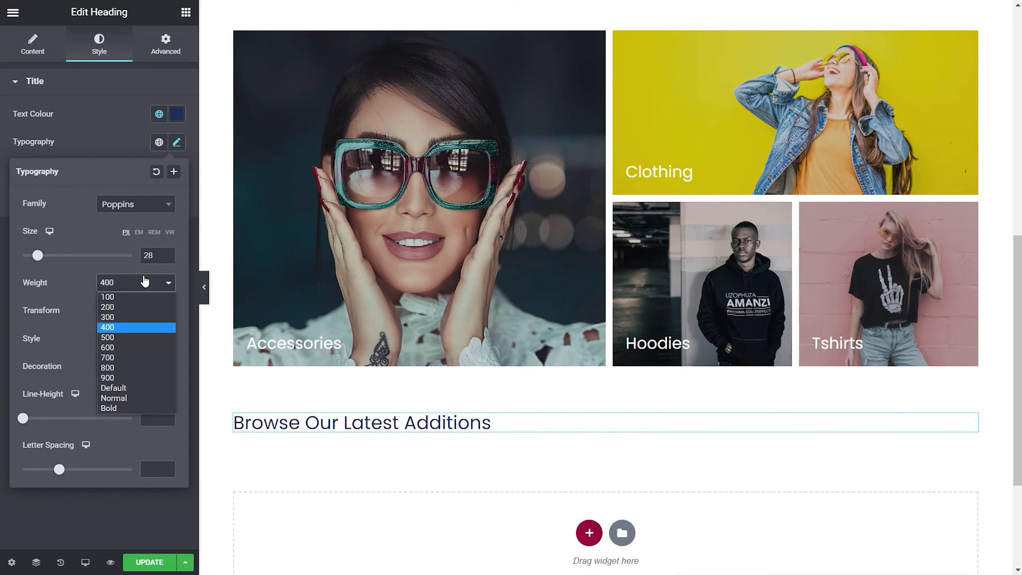
pyautogui.click(131, 308)
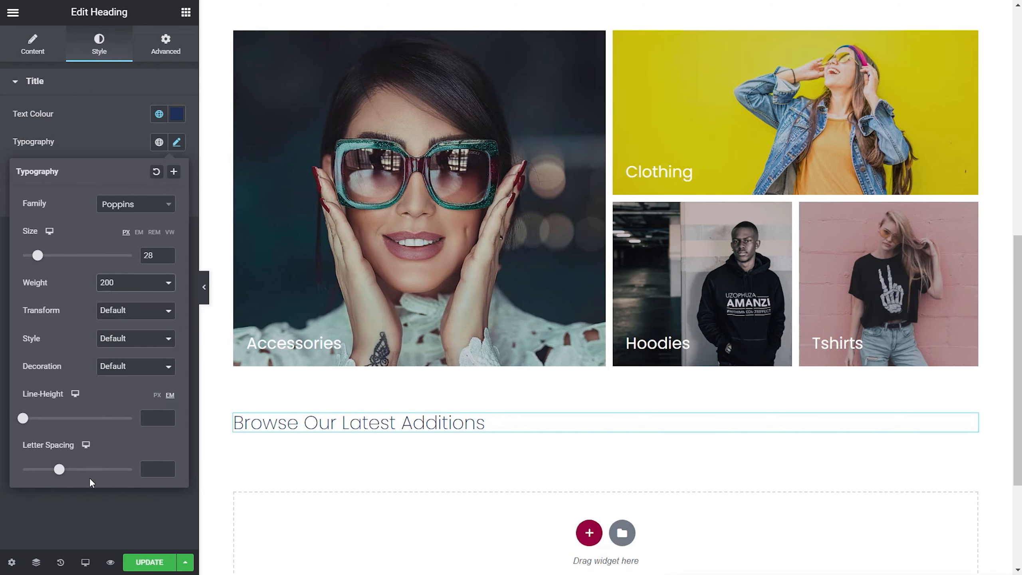
# Step: Find the Products Grid widget and place it directly below the "Browse Our Latest Additions" heading
pyautogui.click(86, 537)
pyautogui.click(512, 529)
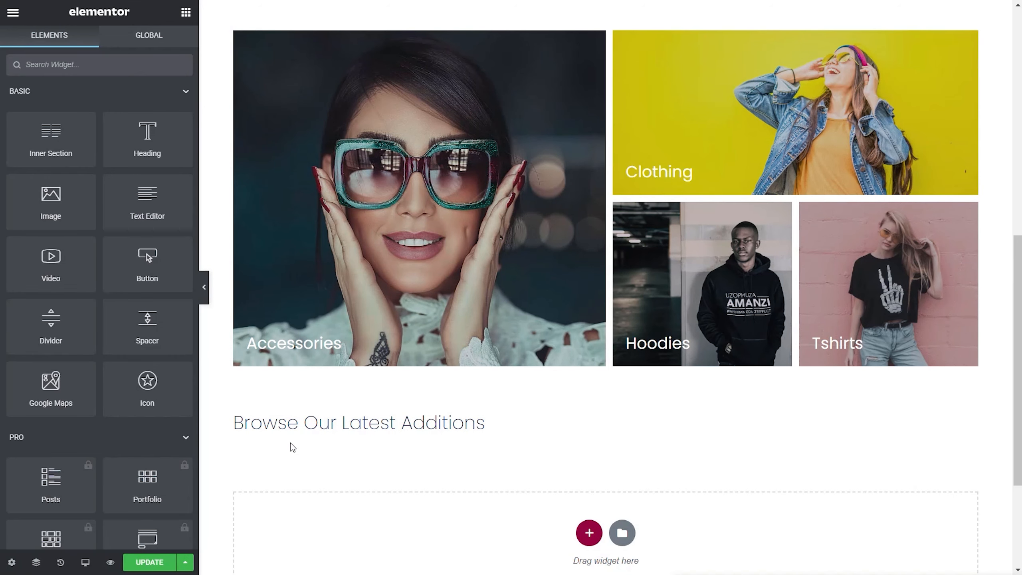
pyautogui.click(80, 66)
pyautogui.write('w')
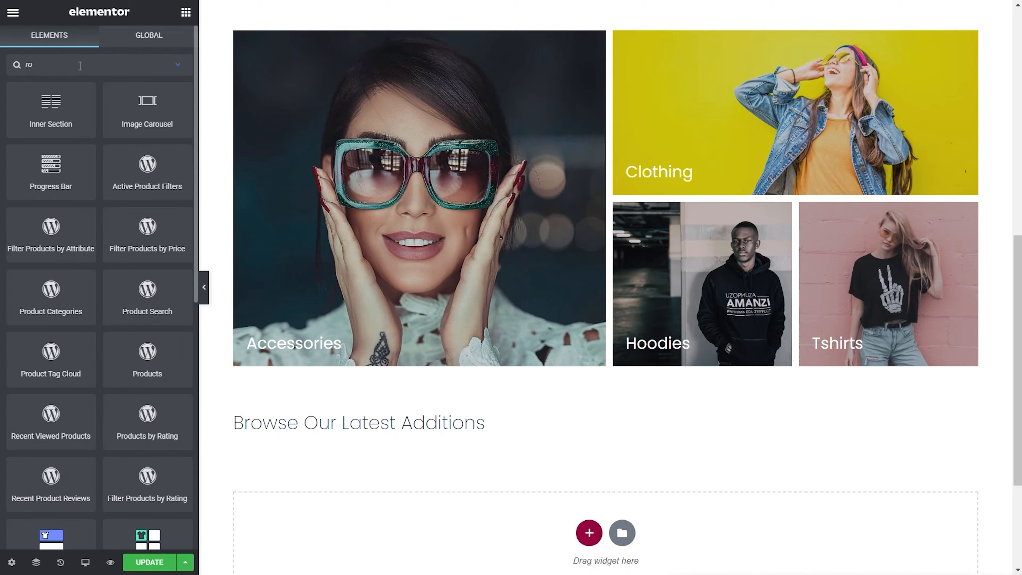
pyautogui.scroll(-2, 103, 387)
pyautogui.scroll(-2, 103, 387)
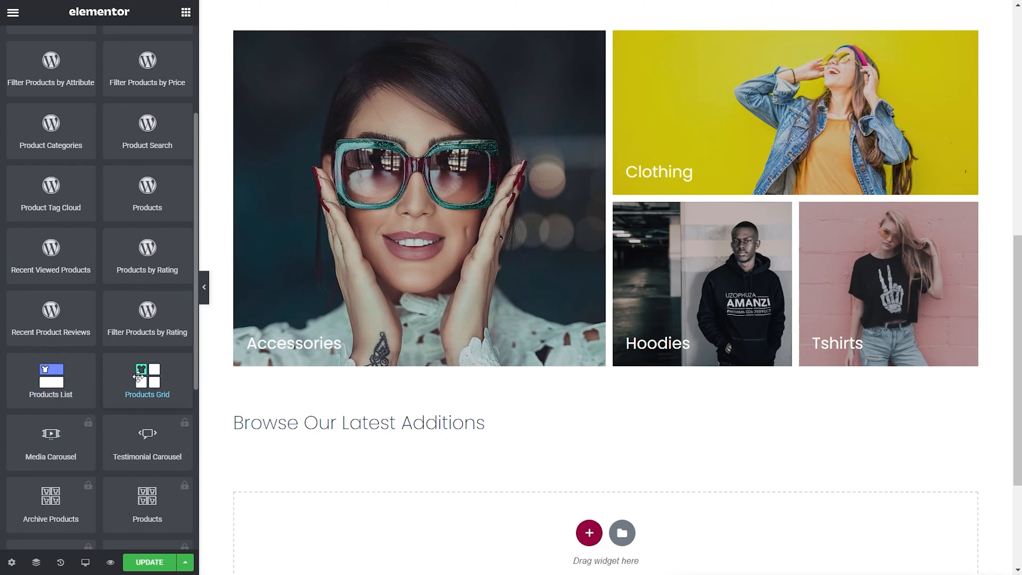
pyautogui.moveTo(138, 377); pyautogui.dragTo(341, 441)
pyautogui.scroll(-5, 513, 484)
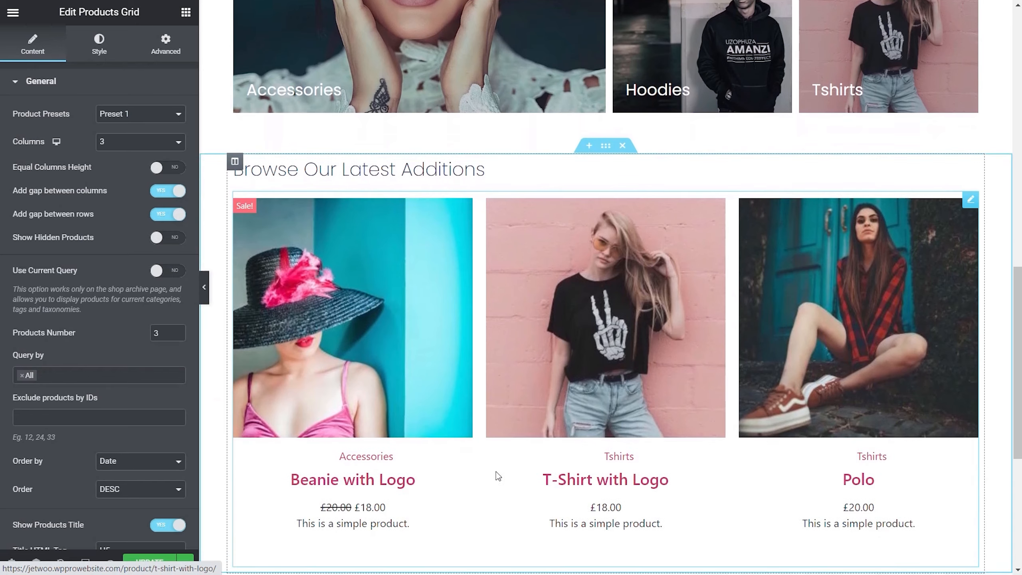
pyautogui.scroll(-3, 457, 454)
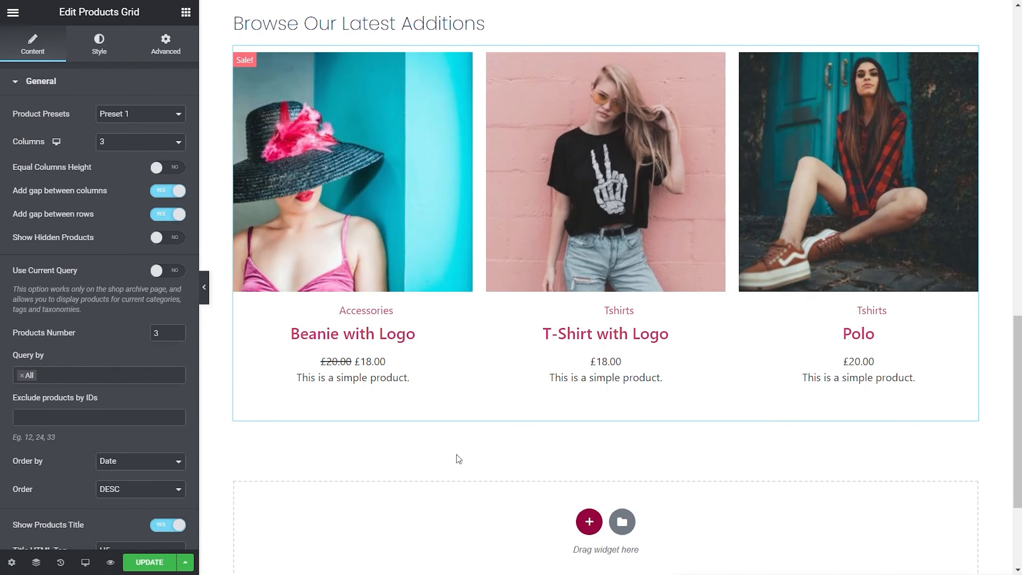
pyautogui.scroll(3, 457, 455)
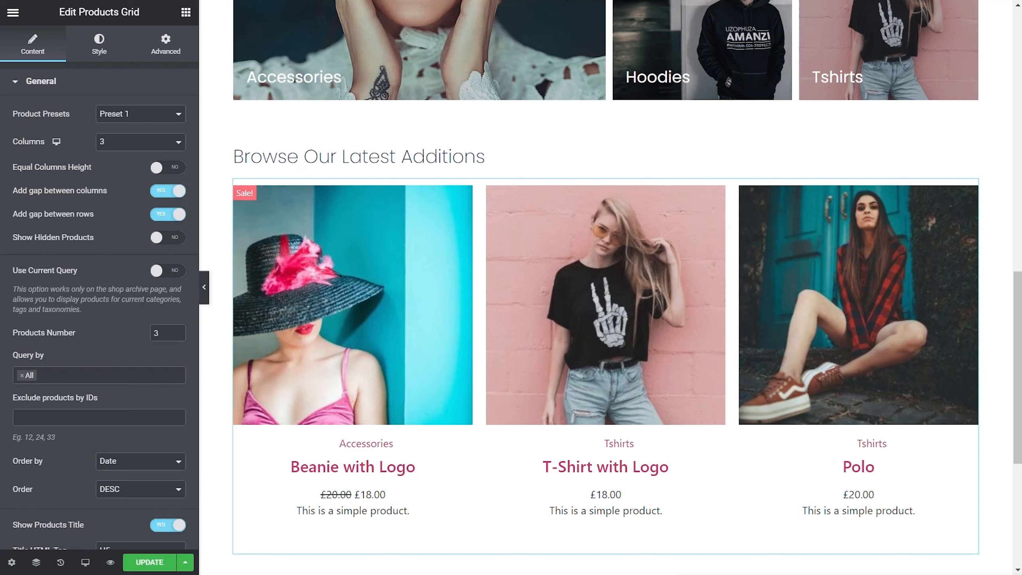
# Step: Try Preset 2 and Preset 6 on the products grid and return to Preset 1
pyautogui.click(152, 117)
pyautogui.click(144, 139)
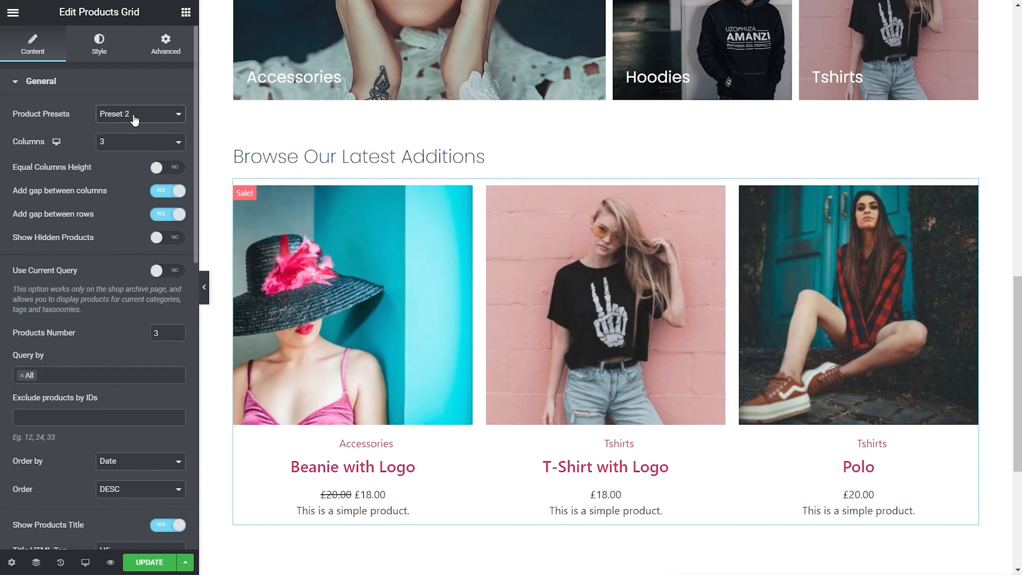
pyautogui.click(135, 116)
pyautogui.click(126, 184)
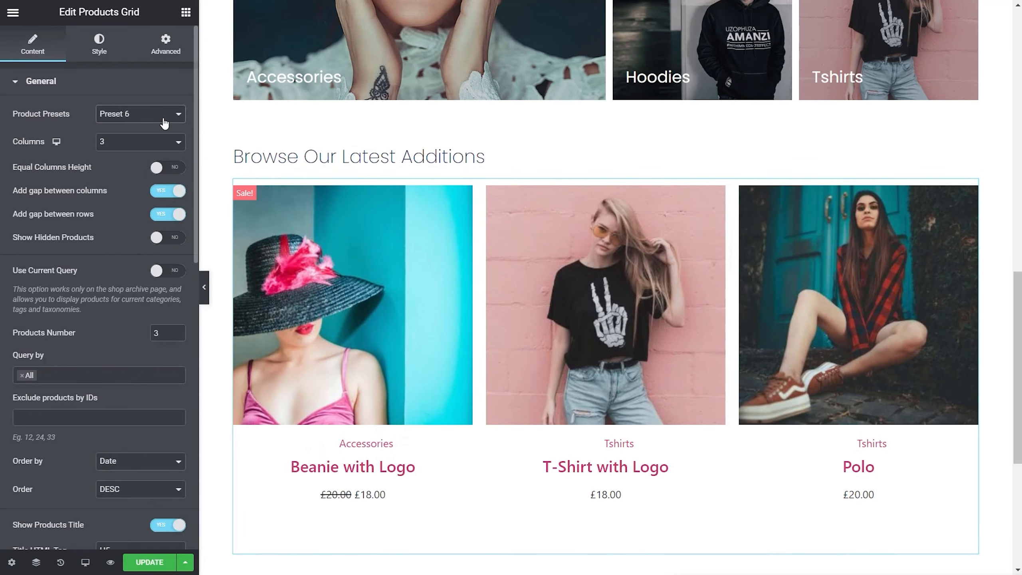
pyautogui.click(164, 117)
pyautogui.click(152, 128)
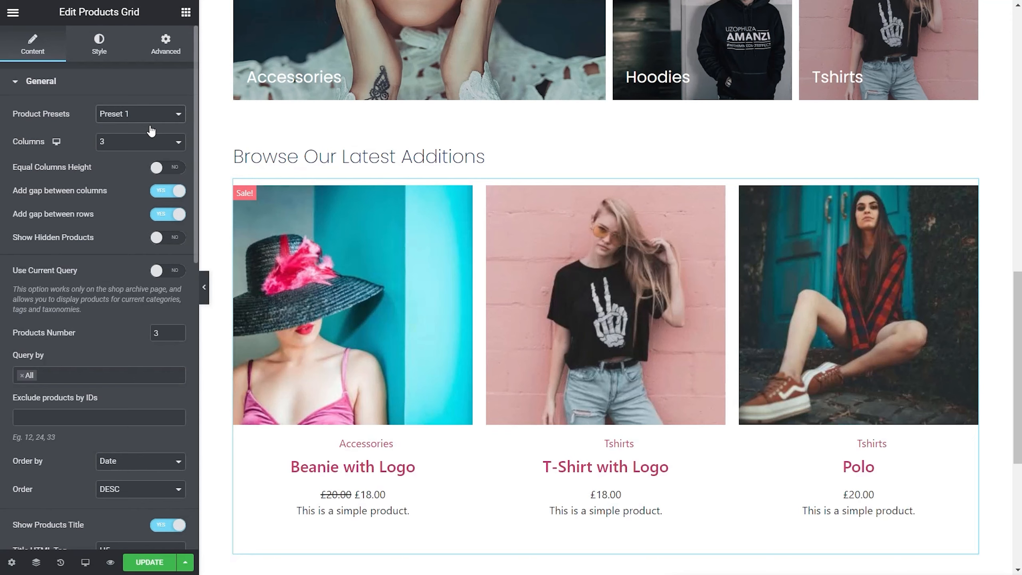
# Step: Set the products grid to 4 columns and enable equal column heights
pyautogui.click(142, 144)
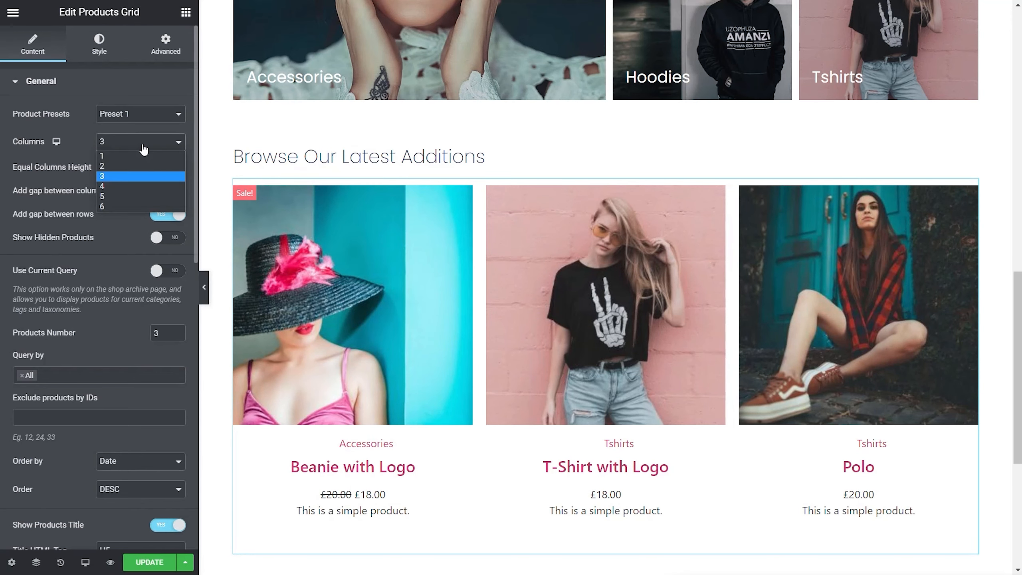
pyautogui.click(134, 188)
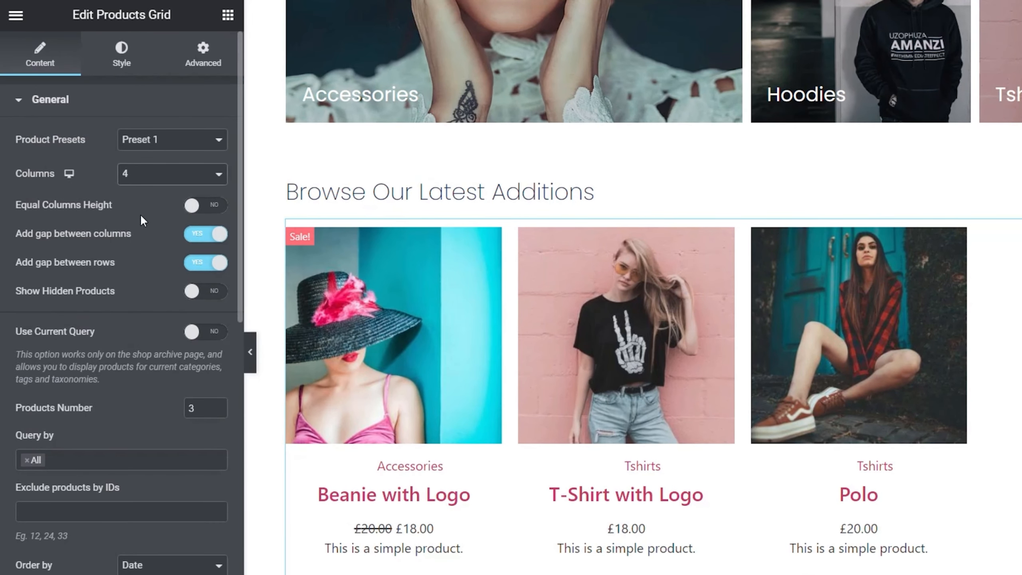
pyautogui.click(217, 206)
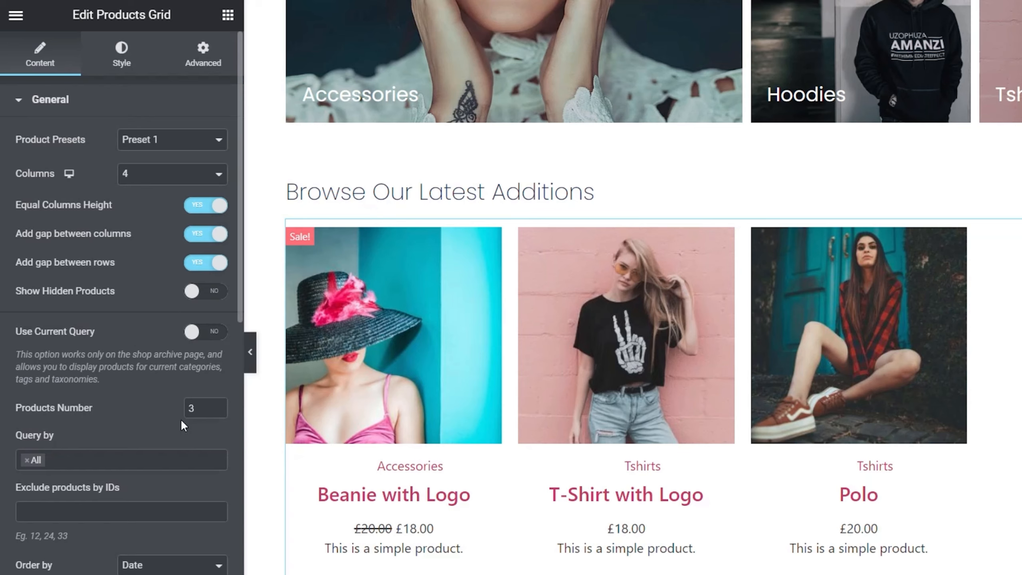
# Step: Set the grid's number of products to 8 and open the choices for which products it queries
pyautogui.click(201, 408)
pyautogui.press('BackSpace')
pyautogui.write('8')
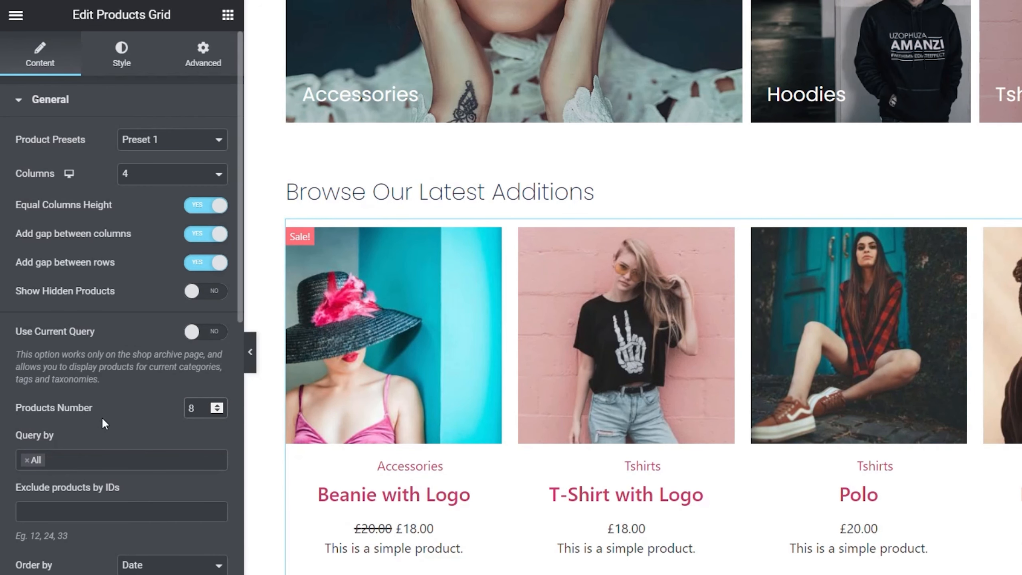
pyautogui.scroll(-3, 102, 417)
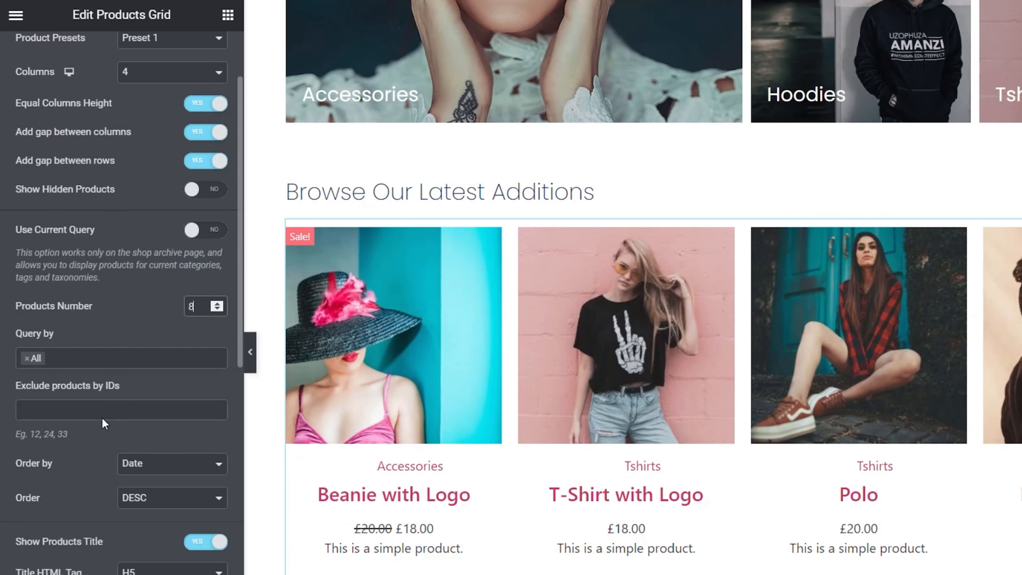
pyautogui.click(83, 362)
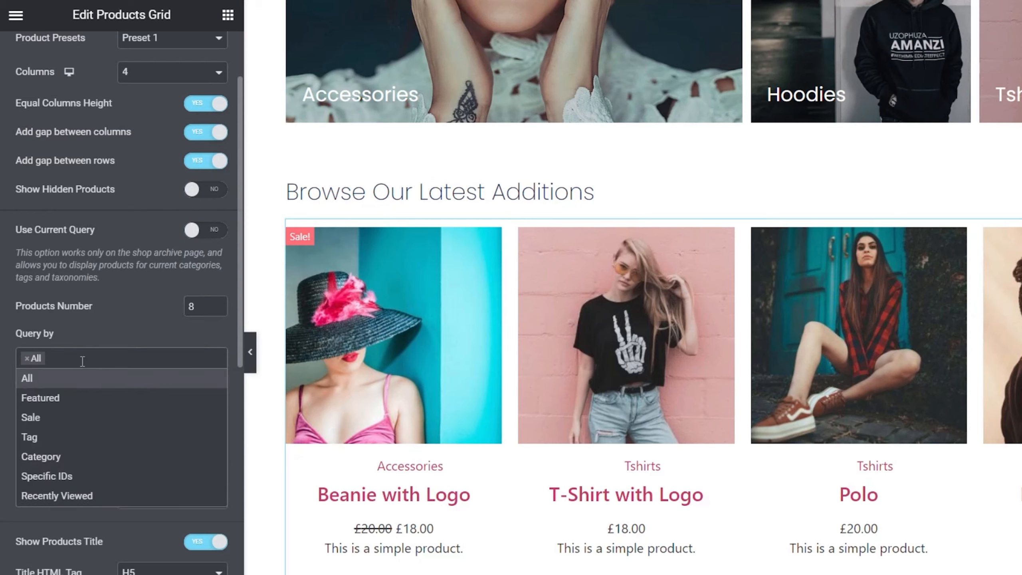
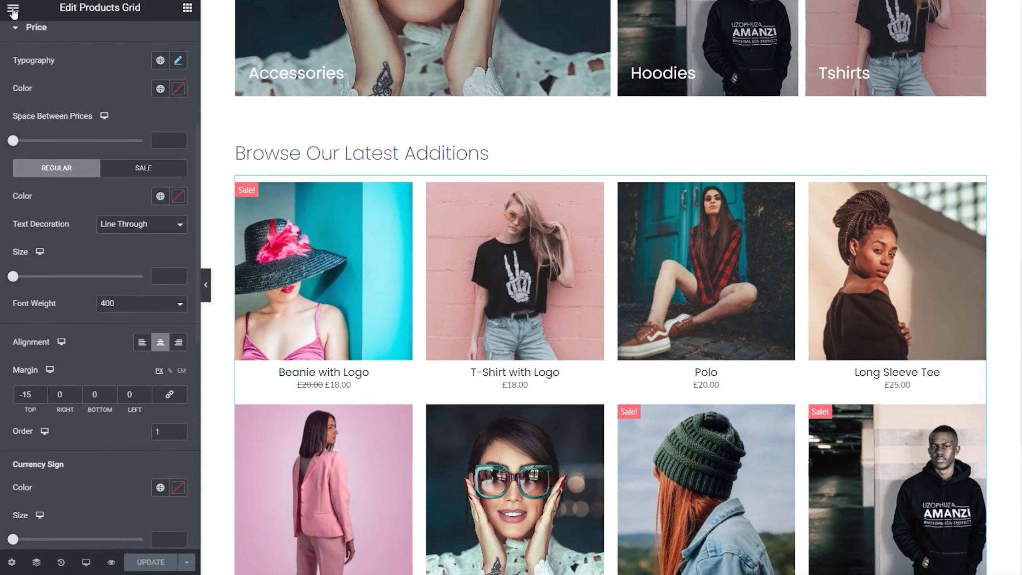
# Step: Leave the Elementor editor for the WordPress admin and open the Reading settings
pyautogui.click(63, 242)
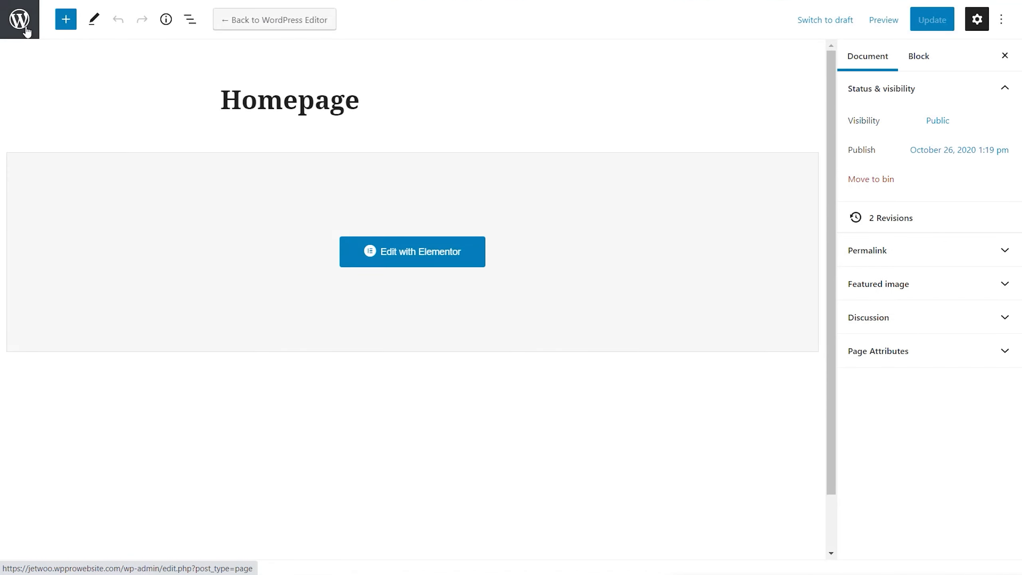
pyautogui.click(23, 28)
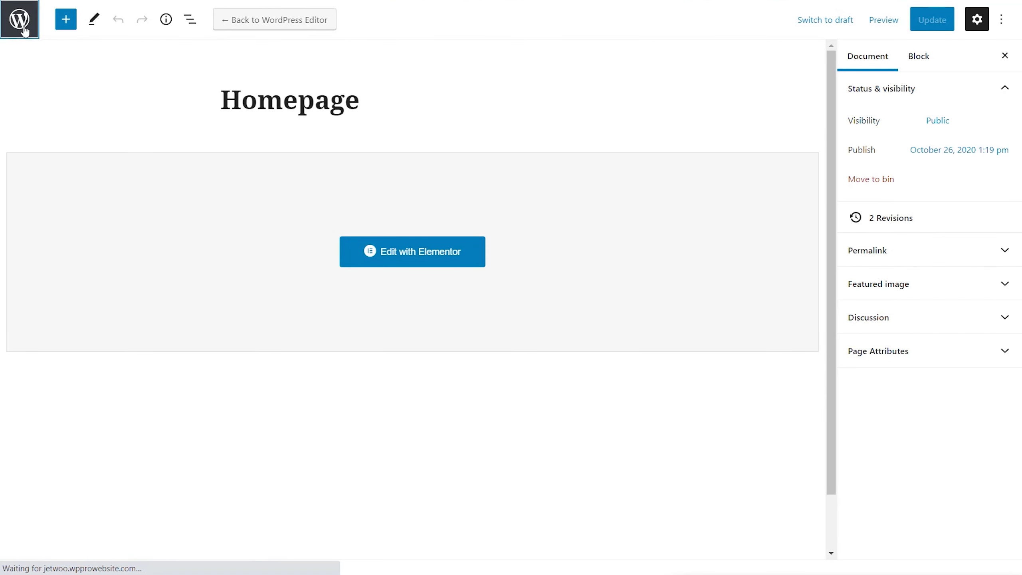
pyautogui.moveTo(61, 476)
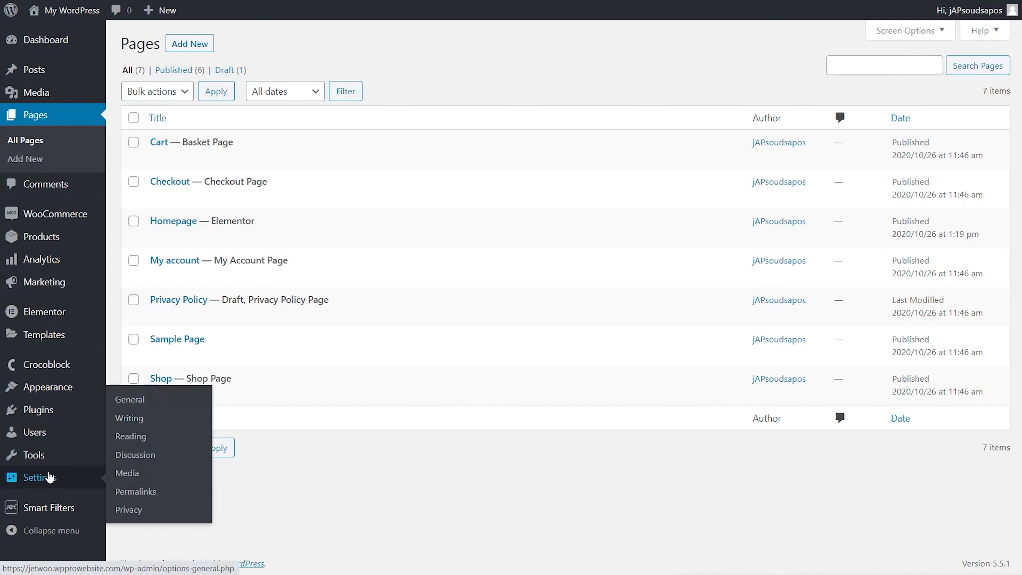
pyautogui.click(135, 437)
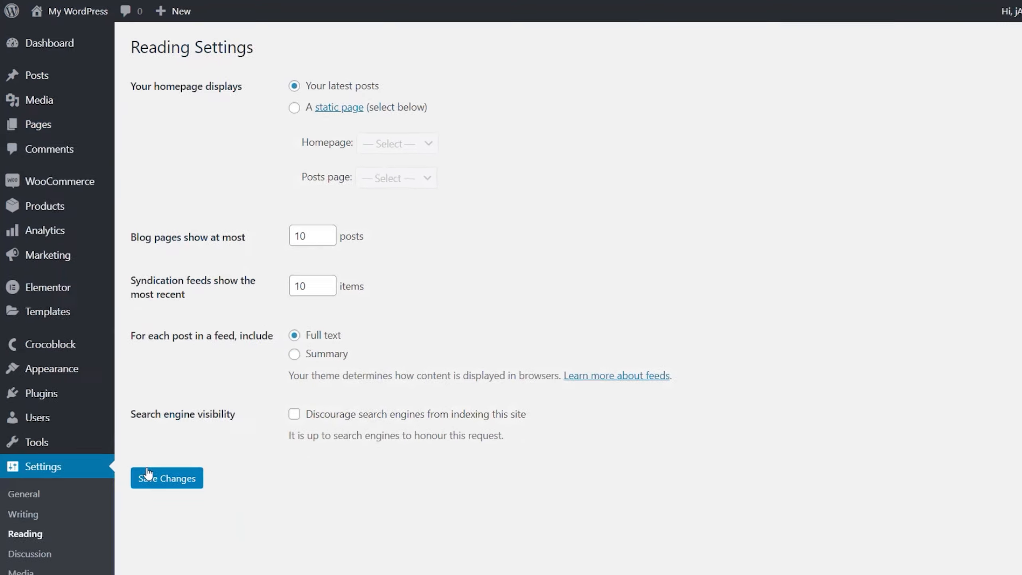
# Step: Make the site's front page a static page, choose Homepage for it, and save the changes
pyautogui.click(291, 106)
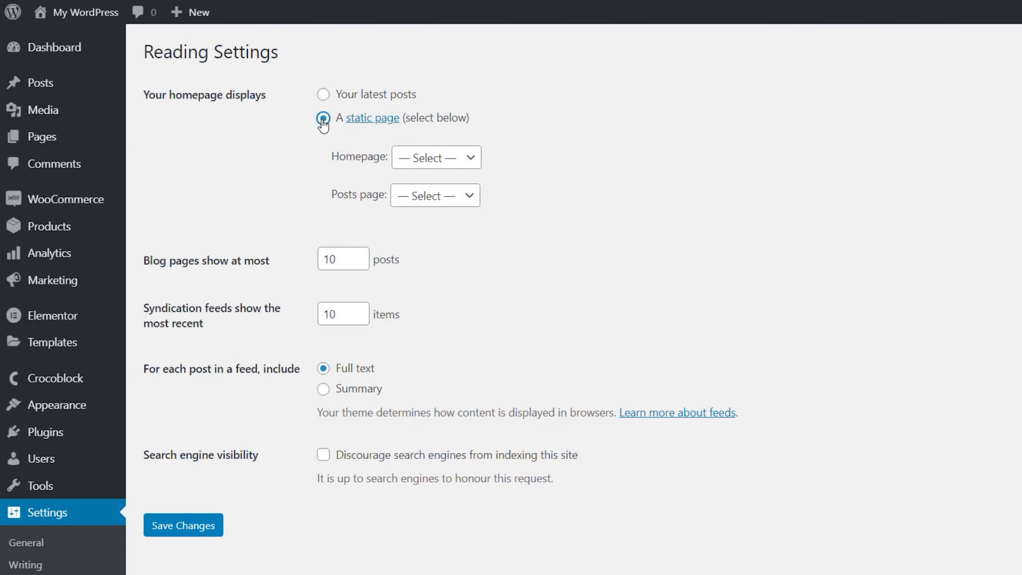
pyautogui.click(415, 159)
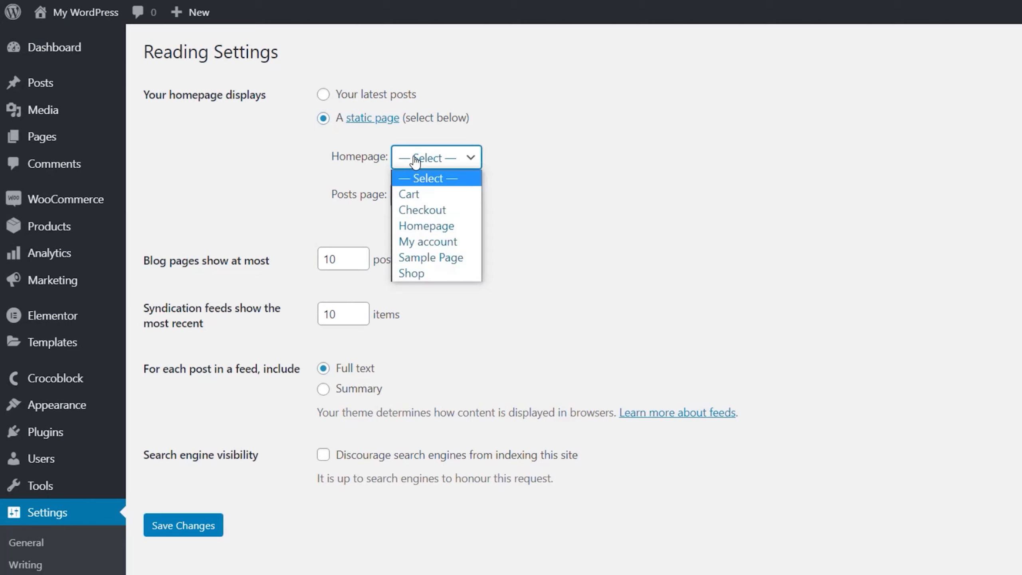
pyautogui.click(419, 227)
pyautogui.click(183, 525)
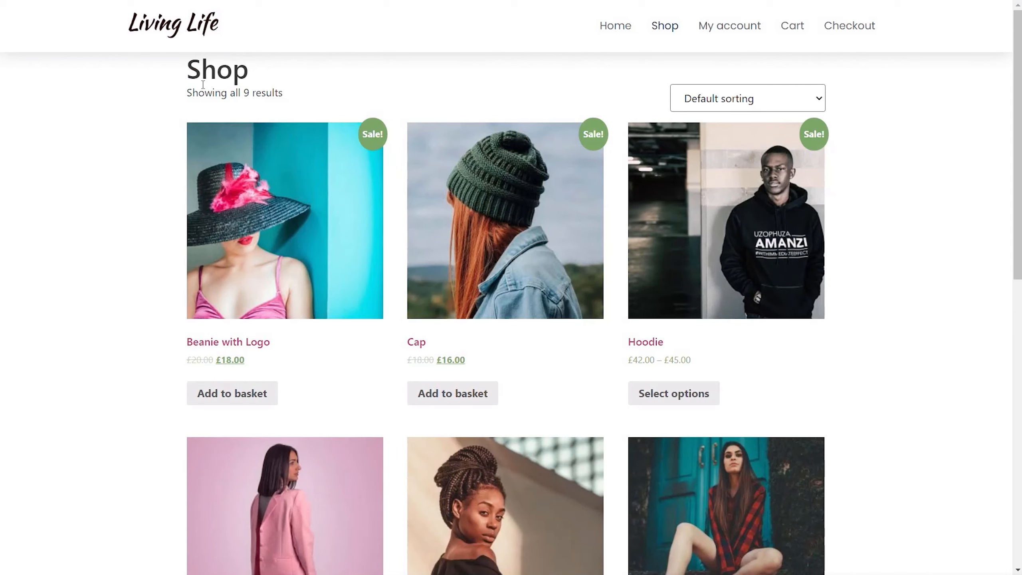
# Step: Open the live site's home page and review its category tiles and latest additions grid
pyautogui.click(604, 30)
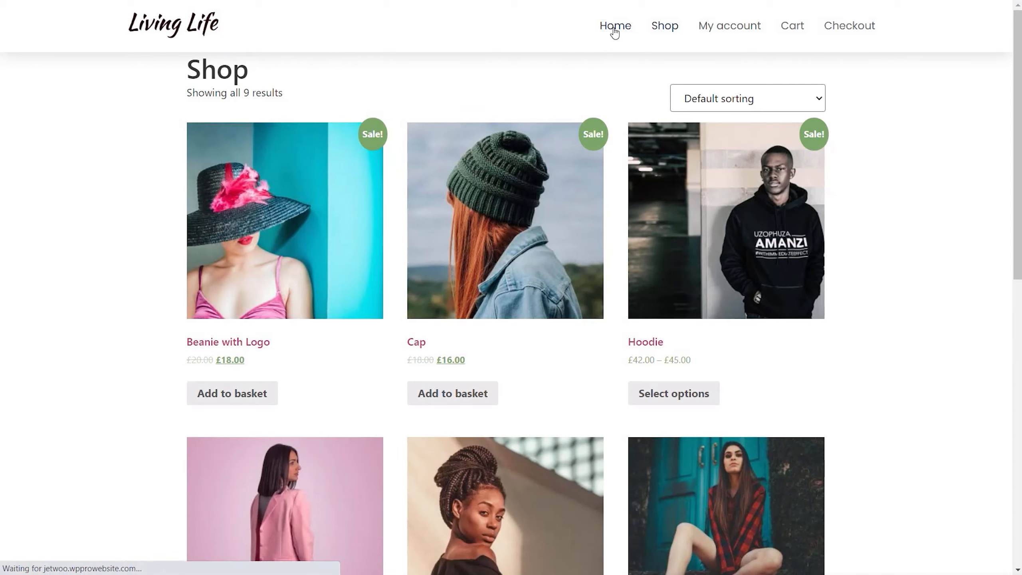
pyautogui.scroll(-15, 176, 382)
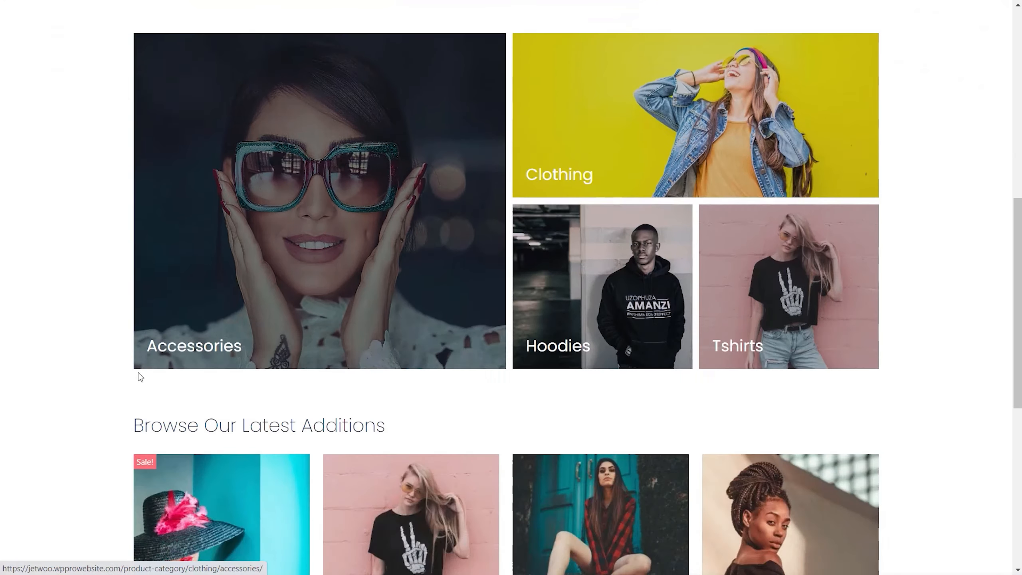
pyautogui.scroll(-4, 122, 374)
pyautogui.scroll(8, 121, 373)
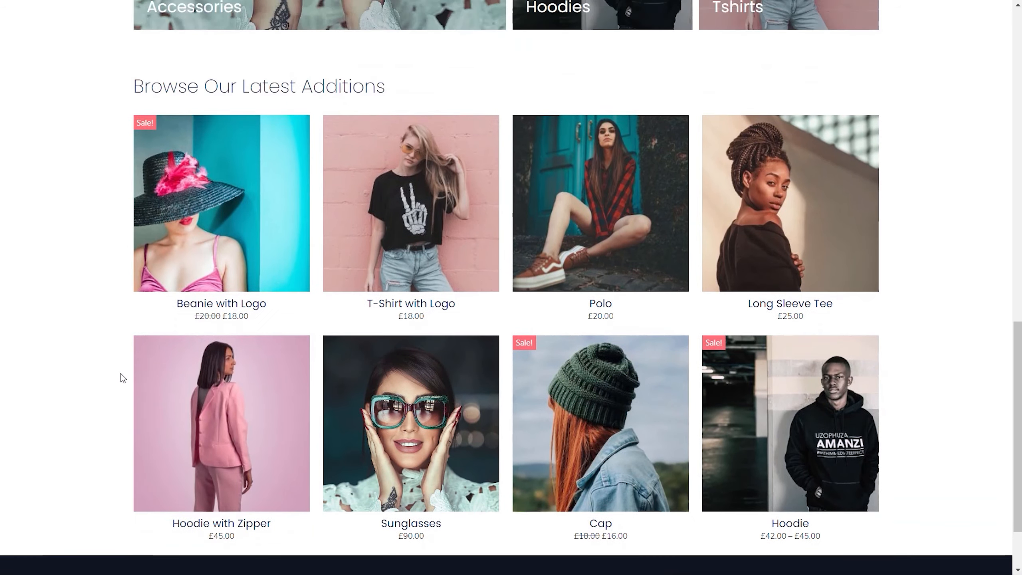
pyautogui.scroll(5, 121, 375)
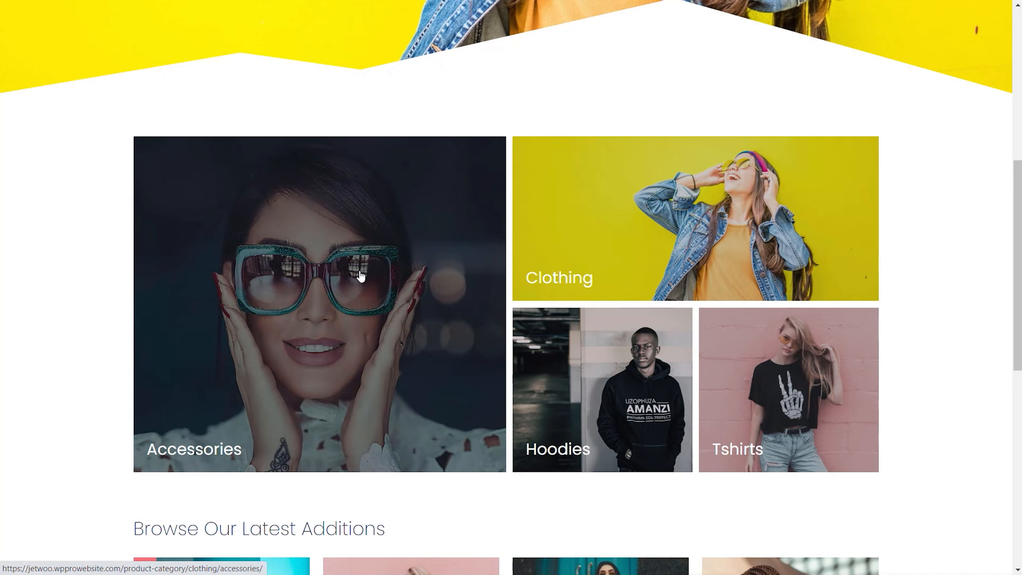
pyautogui.scroll(-3, 690, 376)
pyautogui.scroll(-4, 689, 373)
pyautogui.scroll(6, 87, 294)
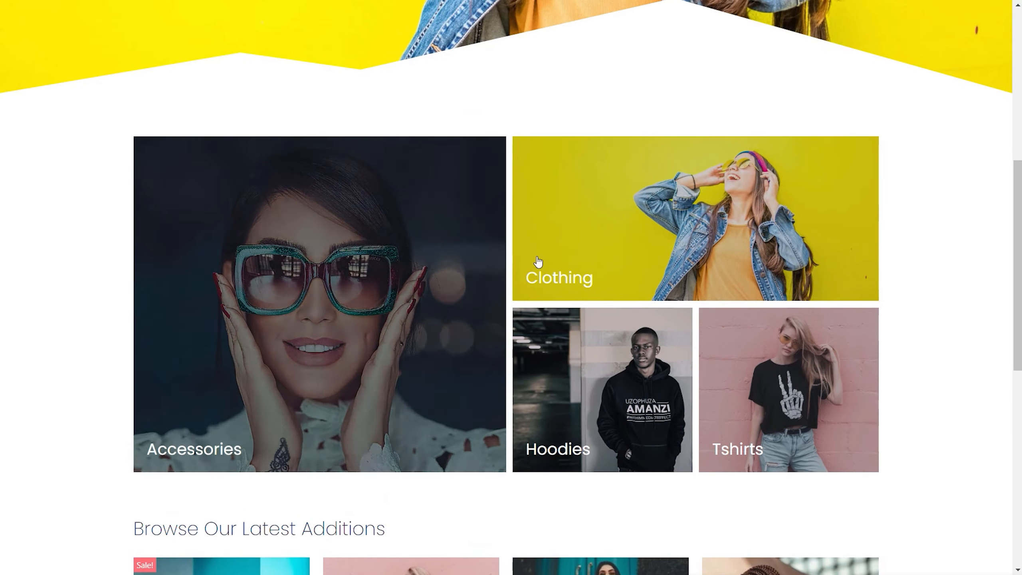
# Step: Open the Clothing category from its homepage tile, look through its product archive and return to the homepage
pyautogui.click(686, 208)
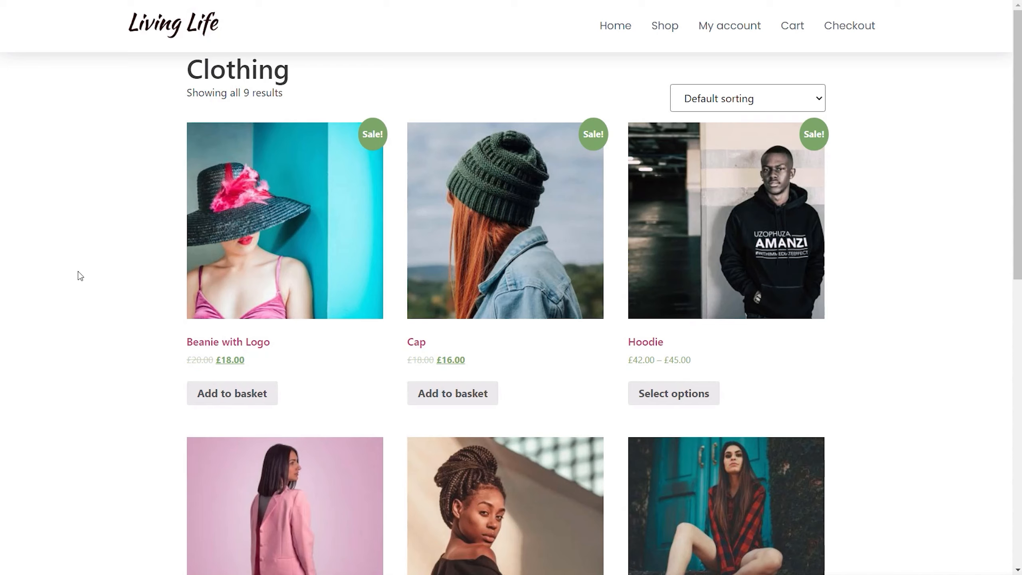
pyautogui.scroll(-10, 122, 310)
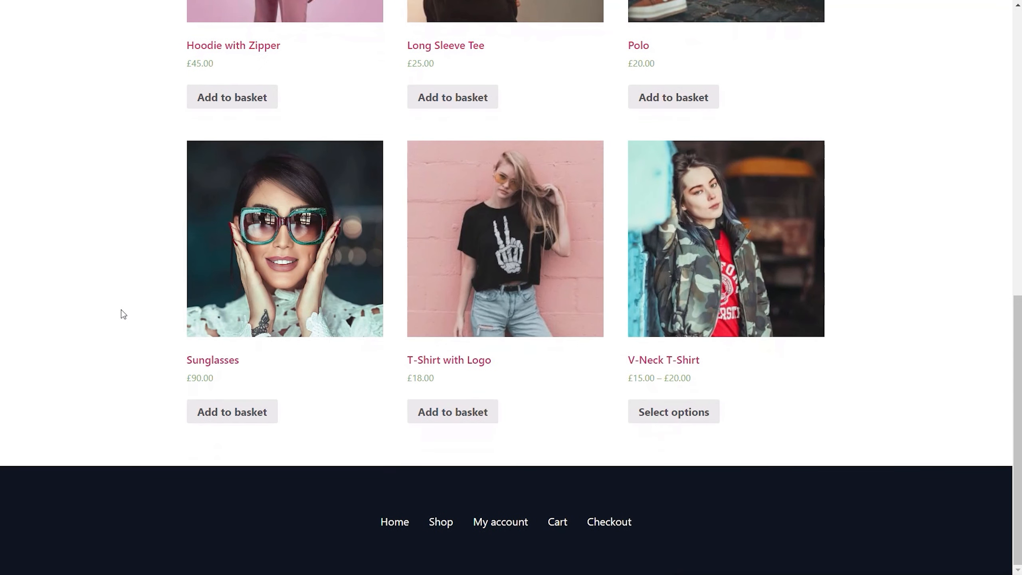
pyautogui.scroll(10, 122, 311)
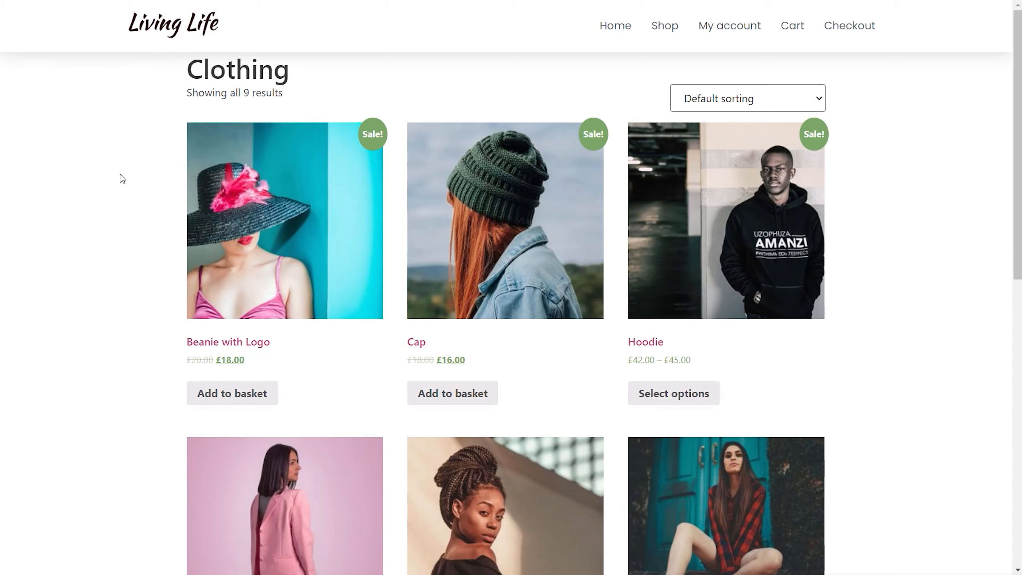
pyautogui.hotkey('alt', 'Left')
# Step: Open the T-Shirt with Logo product from the latest additions and review its description and related products
pyautogui.scroll(-8, 106, 230)
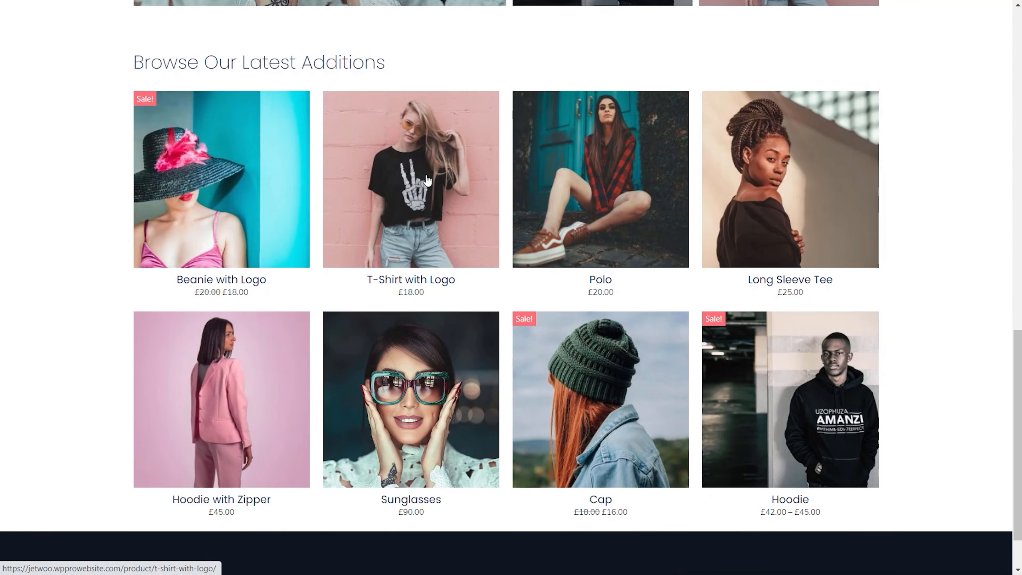
pyautogui.click(411, 173)
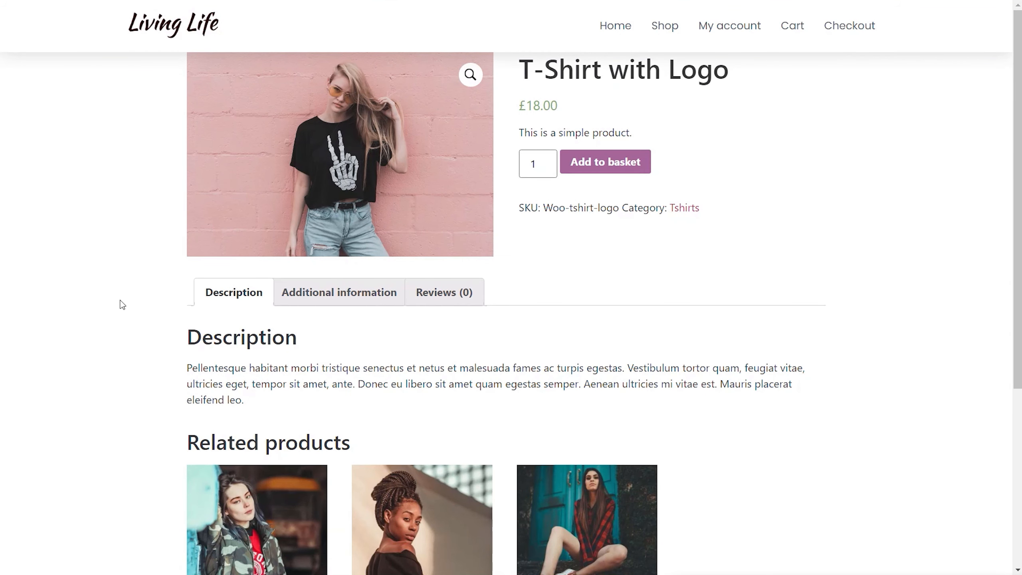
pyautogui.scroll(-5, 123, 304)
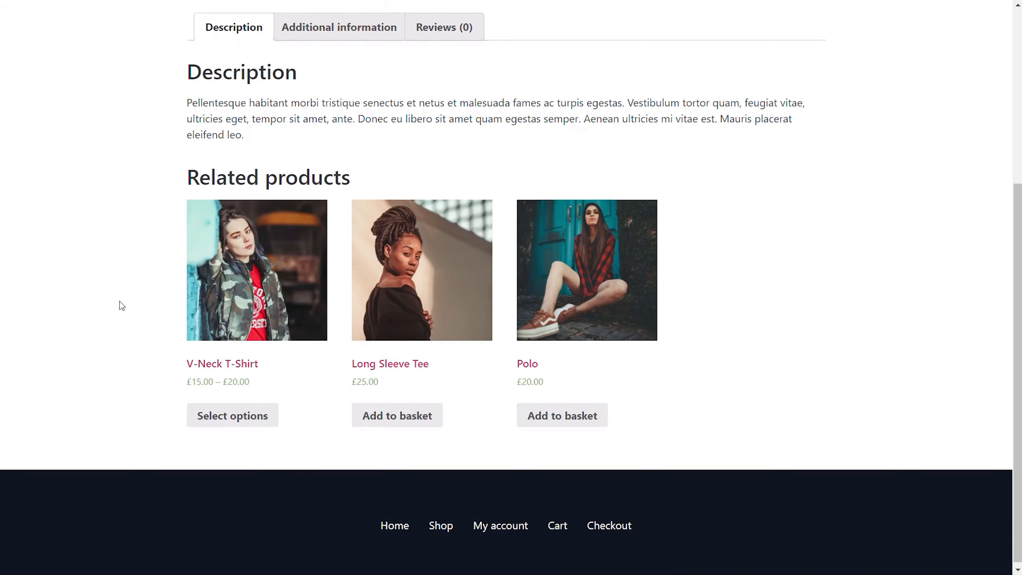
pyautogui.scroll(5, 122, 306)
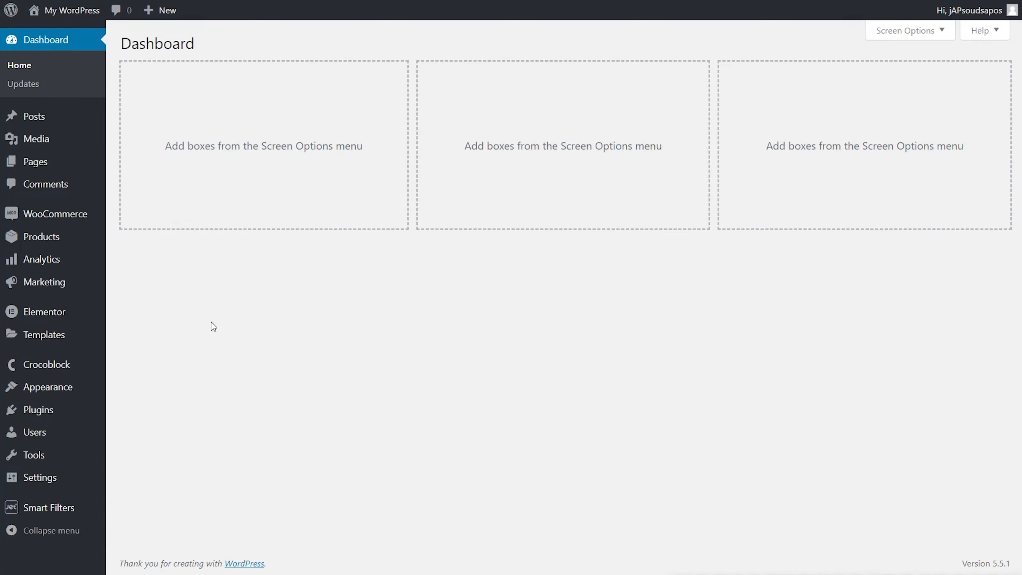
# Step: Create a JetWooBuilder Shop template named Default Shop Template from the layout with a three-column product grid and filter sidebar
pyautogui.moveTo(45, 366)
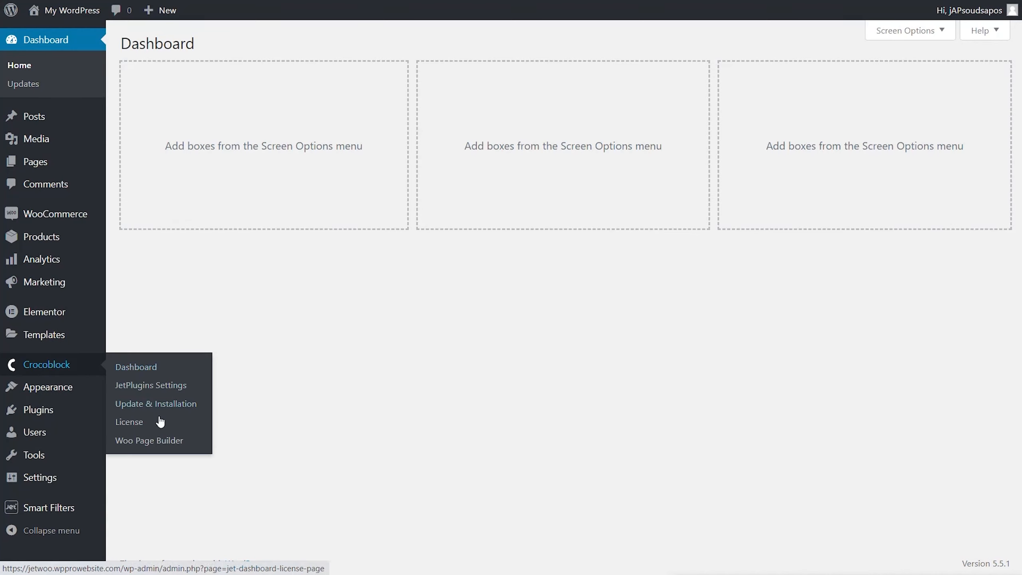
pyautogui.click(159, 445)
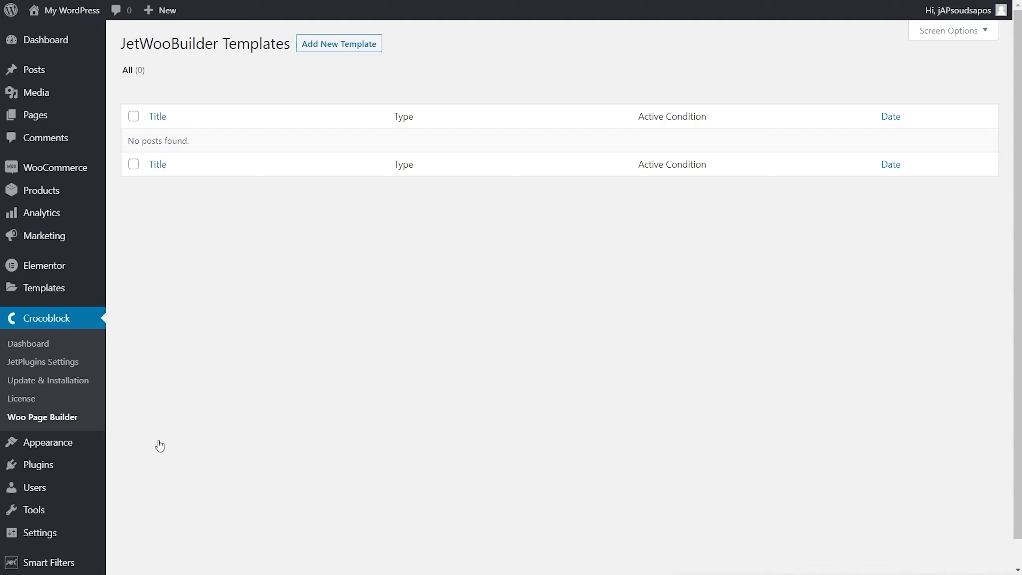
pyautogui.click(336, 43)
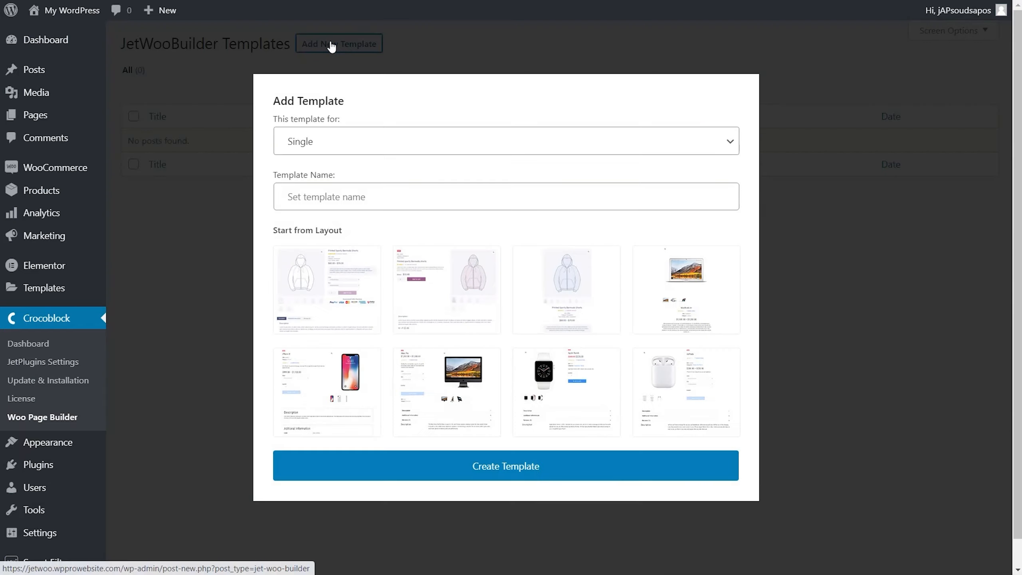
pyautogui.click(325, 118)
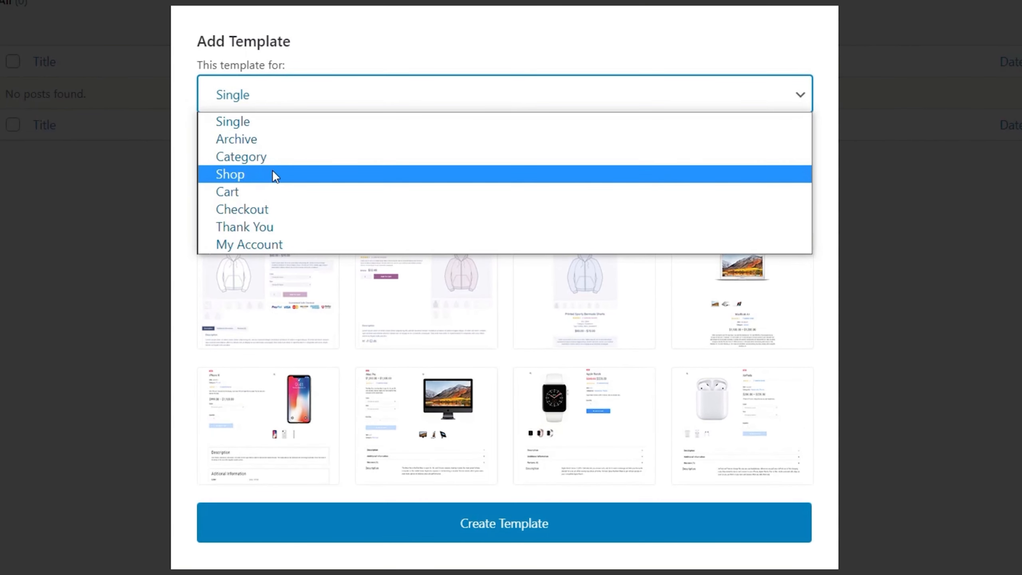
pyautogui.click(273, 174)
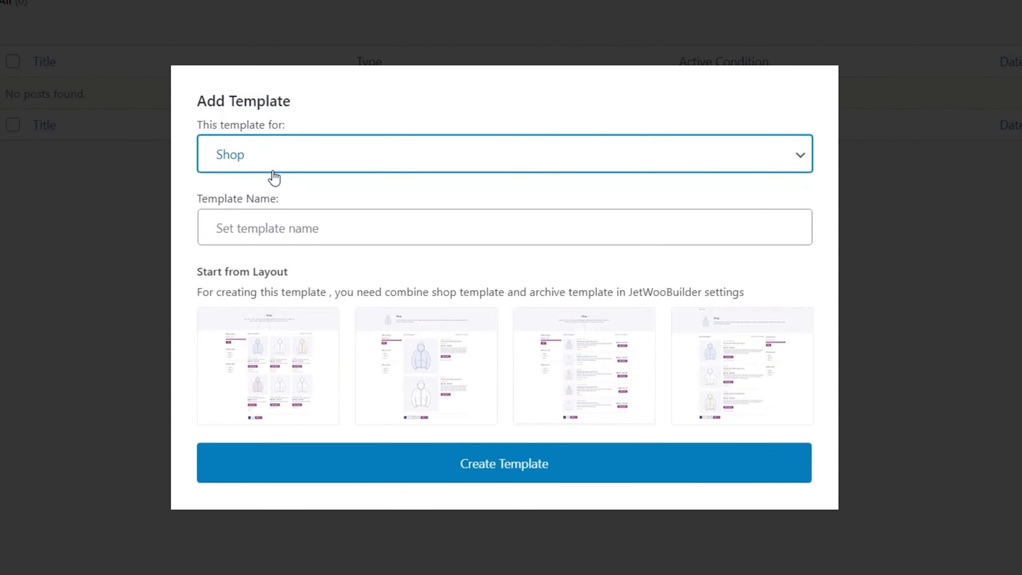
pyautogui.click(253, 235)
pyautogui.write('Default Shop Template')
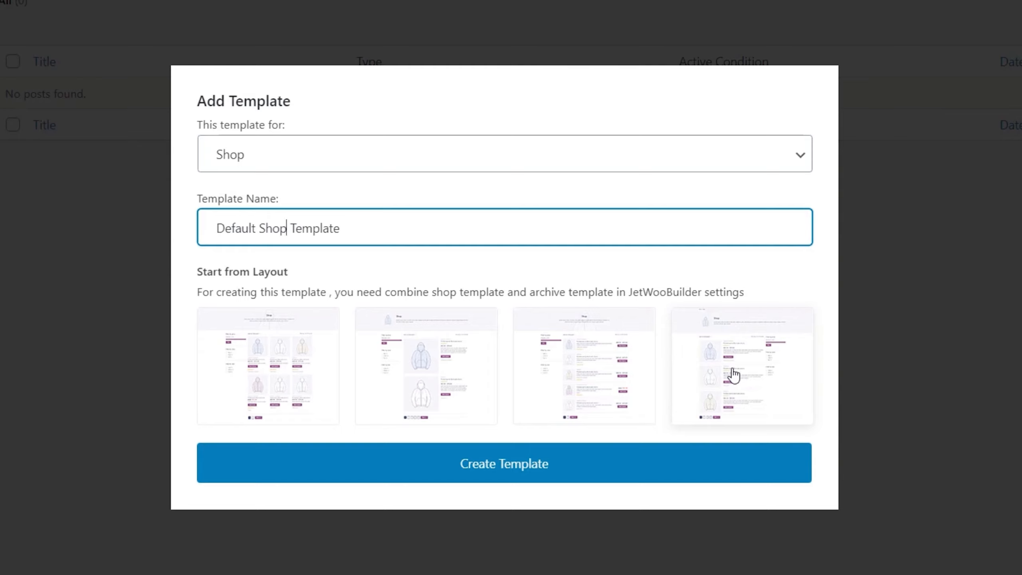
pyautogui.click(271, 373)
pyautogui.click(450, 464)
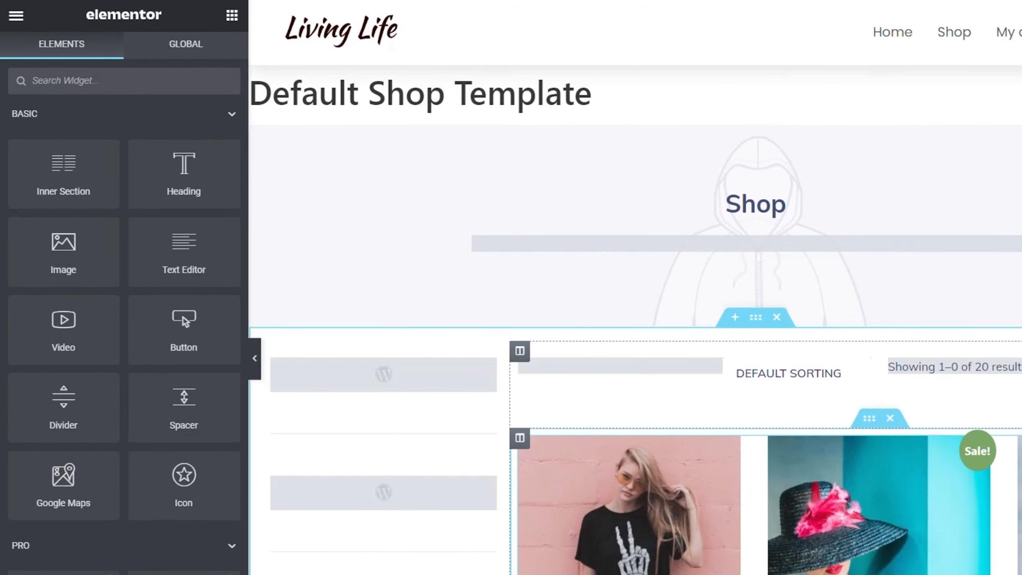
# Step: Inspect the Products Loop widget's content and style settings and look through the whole shop template
pyautogui.click(641, 454)
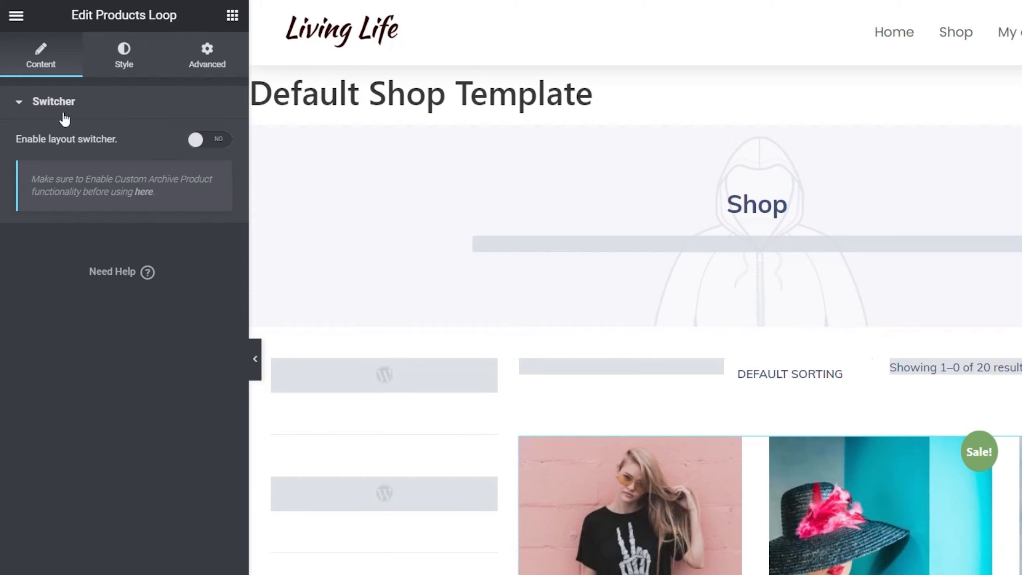
pyautogui.click(131, 67)
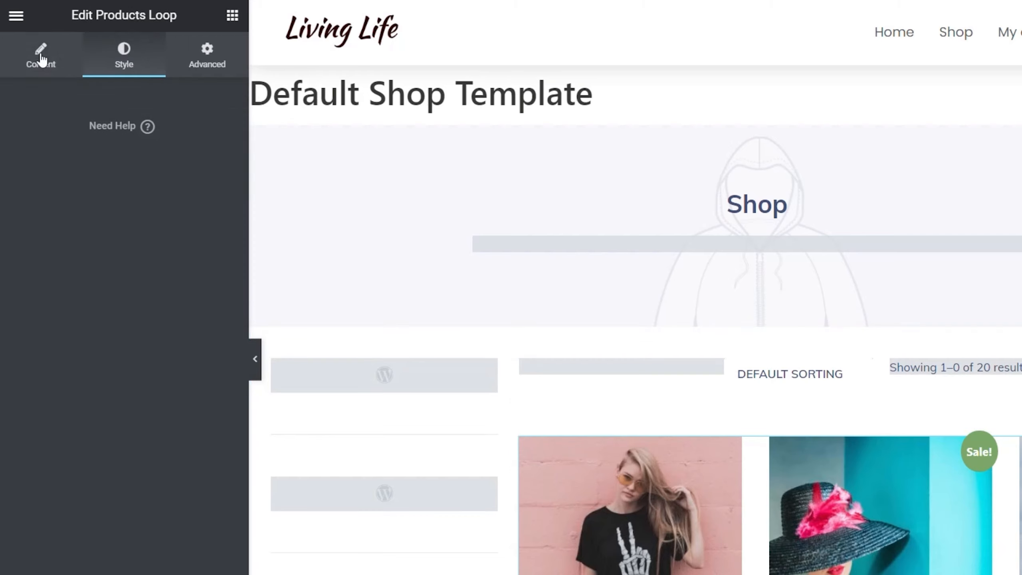
pyautogui.click(79, 60)
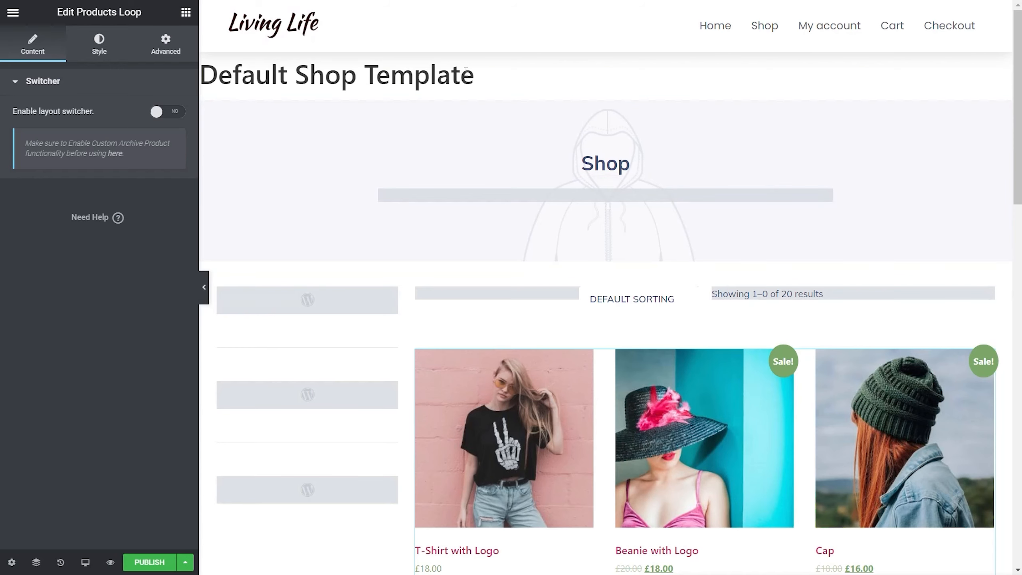
pyautogui.scroll(-3, 321, 329)
pyautogui.scroll(-15, 320, 328)
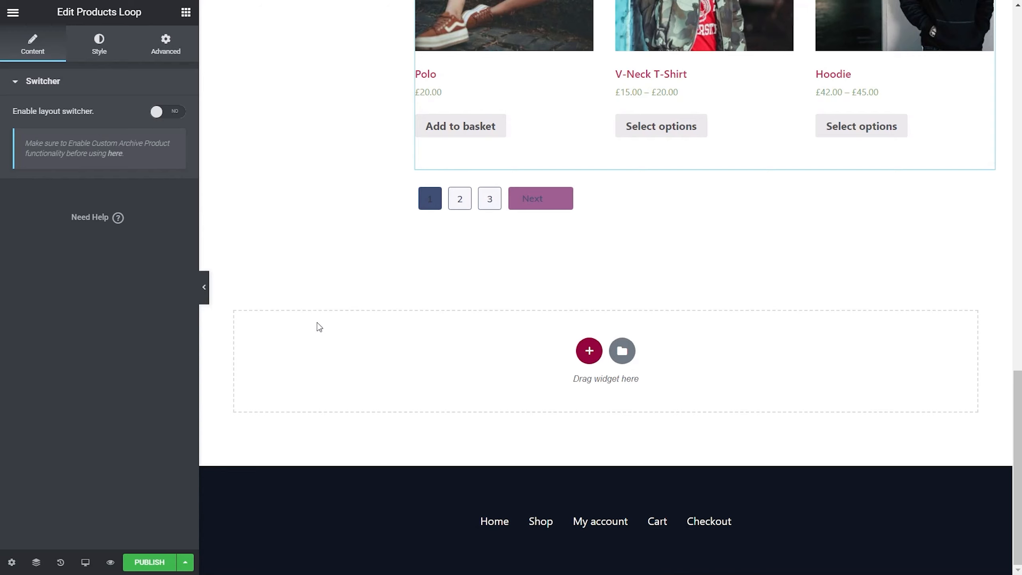
pyautogui.scroll(18, 319, 327)
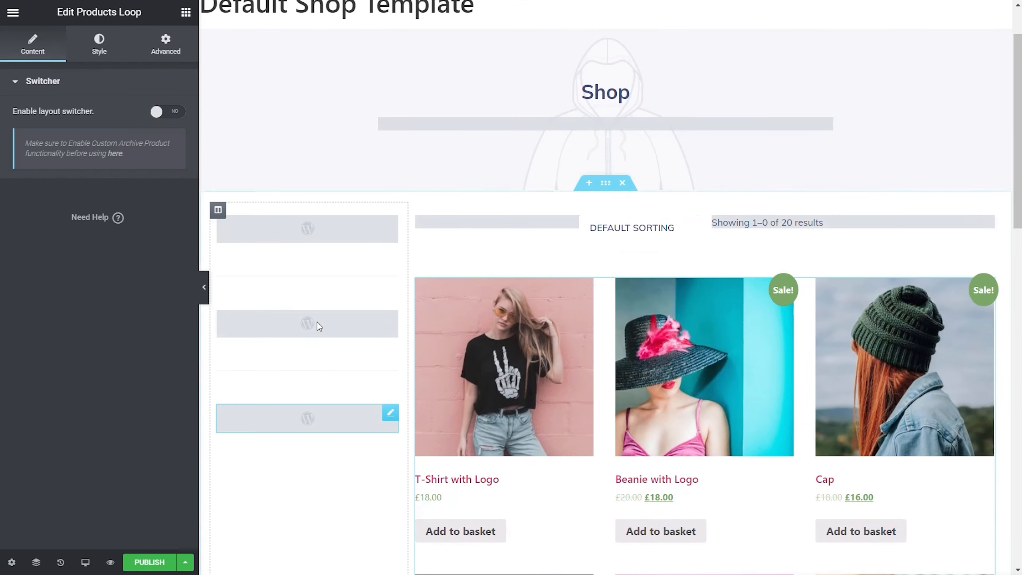
# Step: Publish the shop template and exit the editor to the dashboard
pyautogui.click(150, 562)
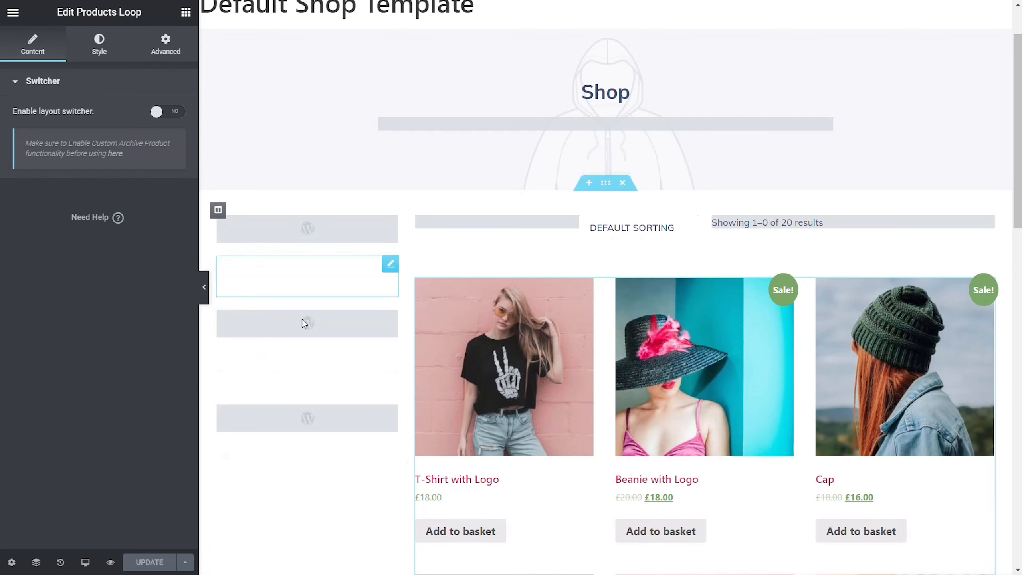
pyautogui.click(13, 12)
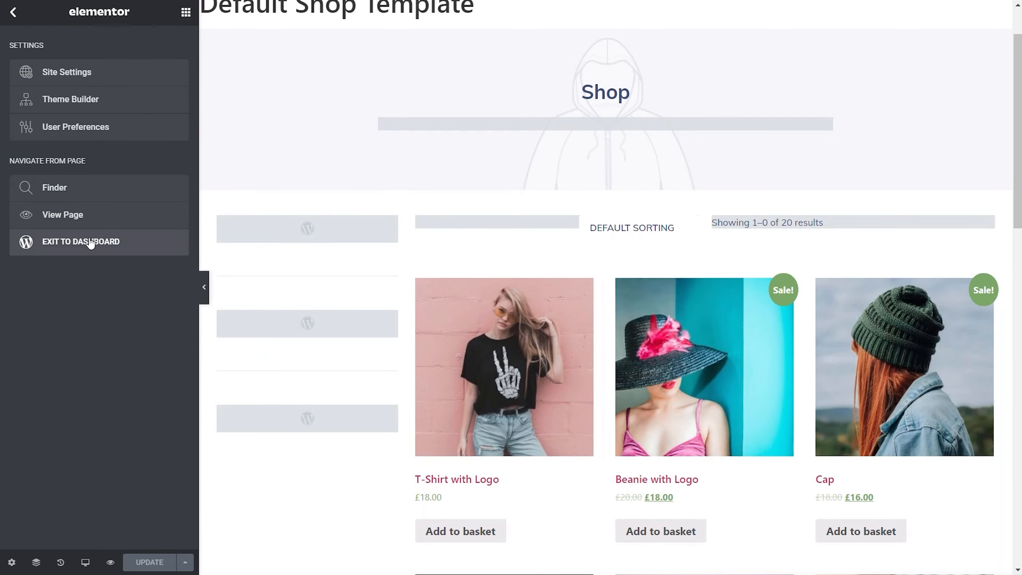
pyautogui.click(90, 243)
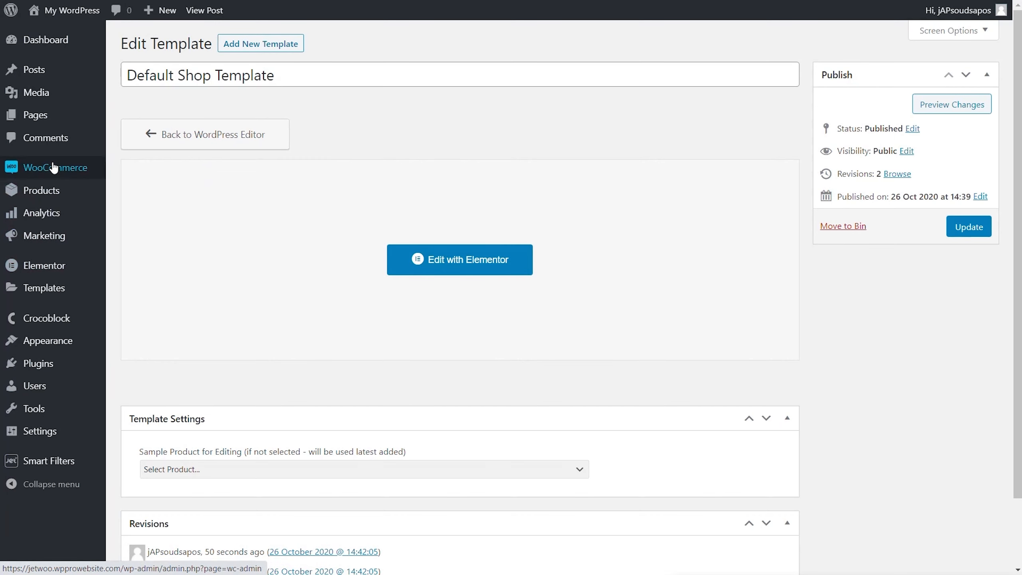
# Step: Enable the custom shop page in WooCommerce's JetWooBuilder settings, assign Default Shop Template to it and save the settings
pyautogui.moveTo(60, 167)
pyautogui.click(134, 266)
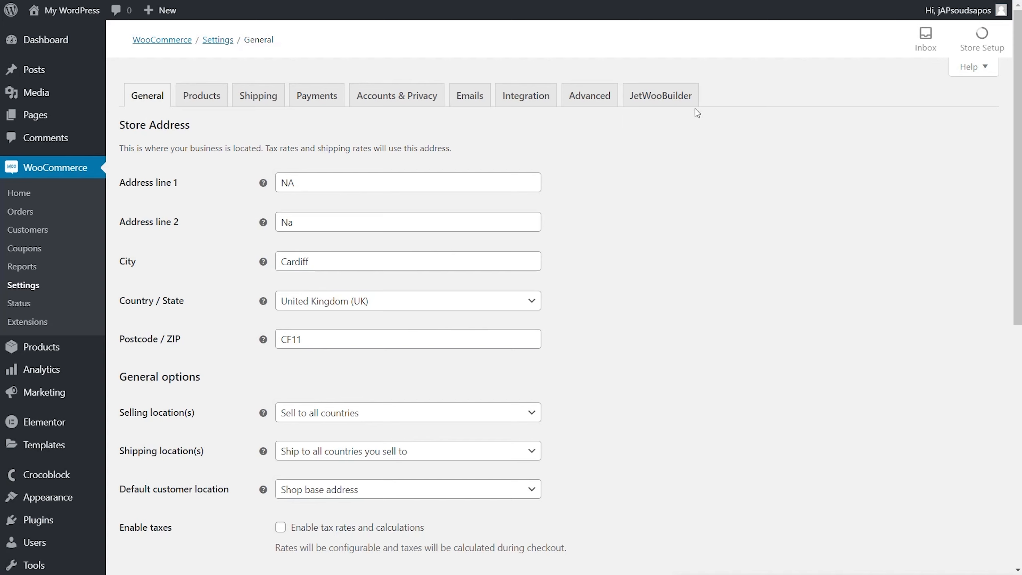
pyautogui.click(669, 96)
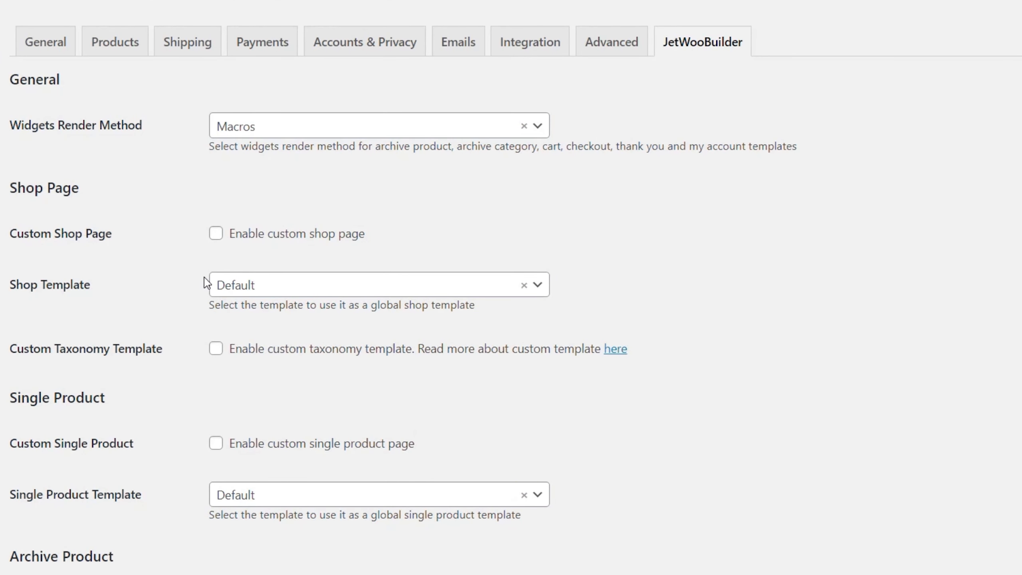
pyautogui.click(215, 234)
pyautogui.click(294, 289)
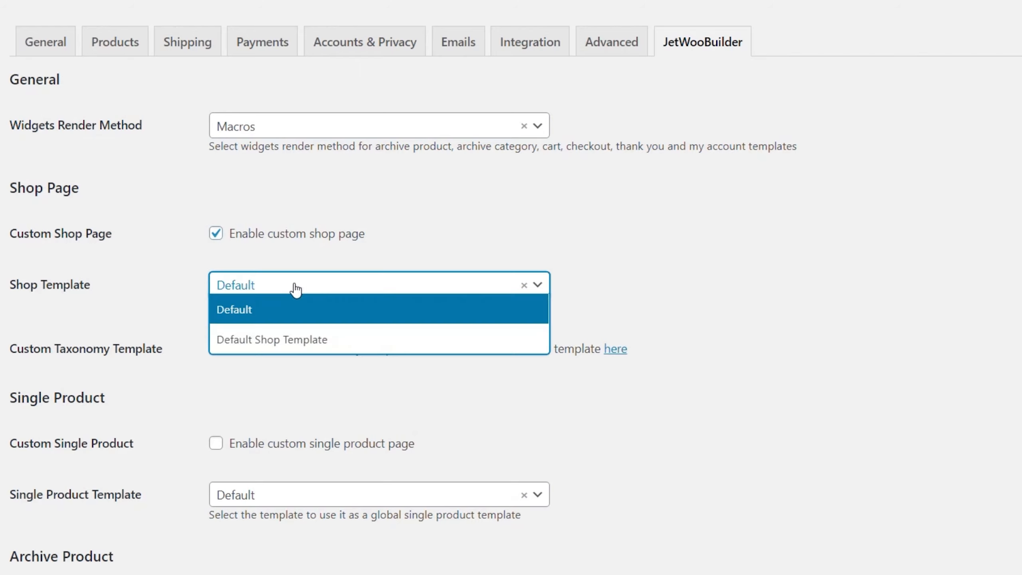
pyautogui.click(338, 344)
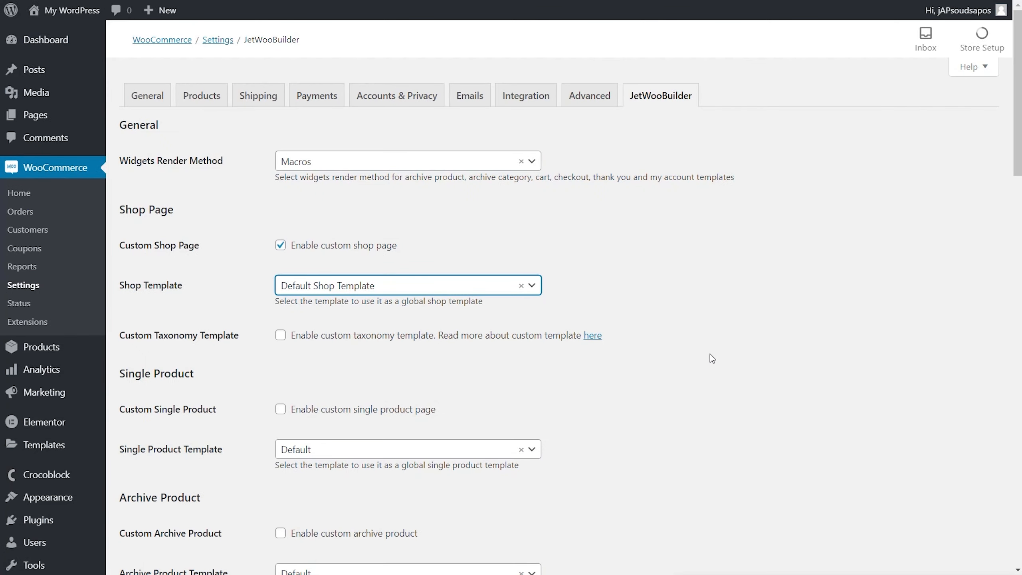
pyautogui.scroll(-15, 769, 355)
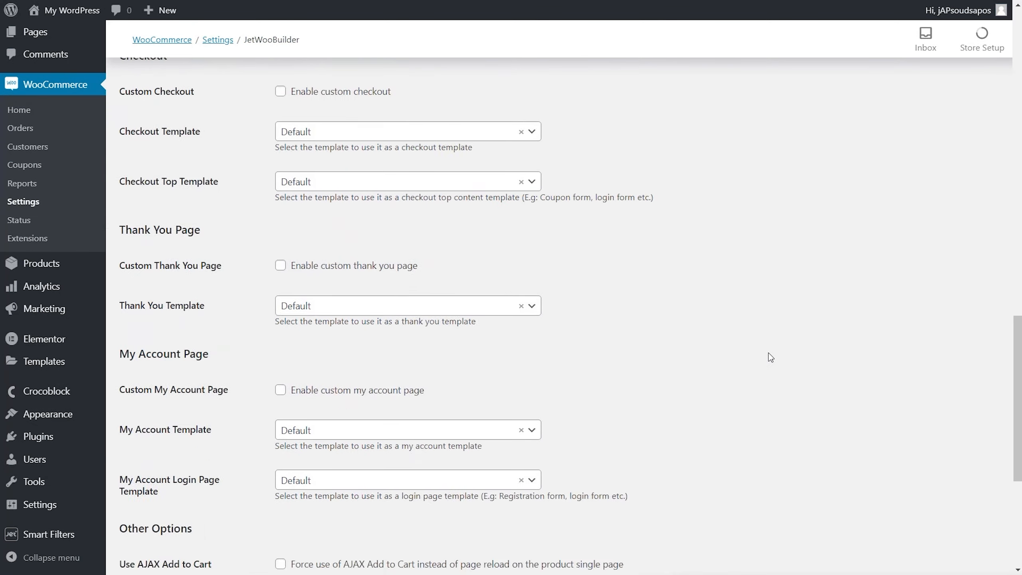
pyautogui.scroll(-7, 769, 356)
pyautogui.click(149, 505)
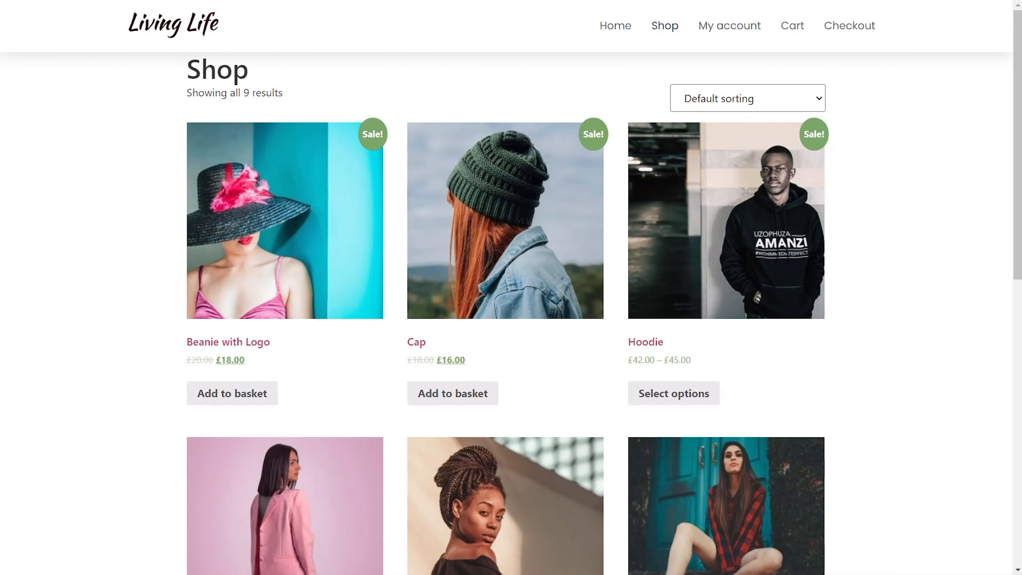
# Step: Reload the live Shop page, sort its products by price from low to high and review the page with its filters
pyautogui.press('F5')
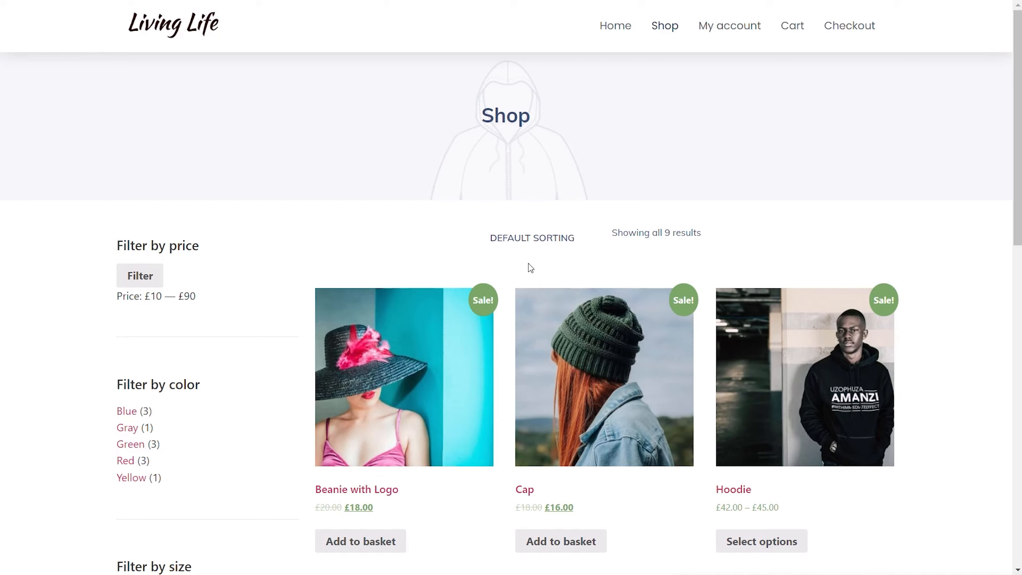
pyautogui.click(544, 240)
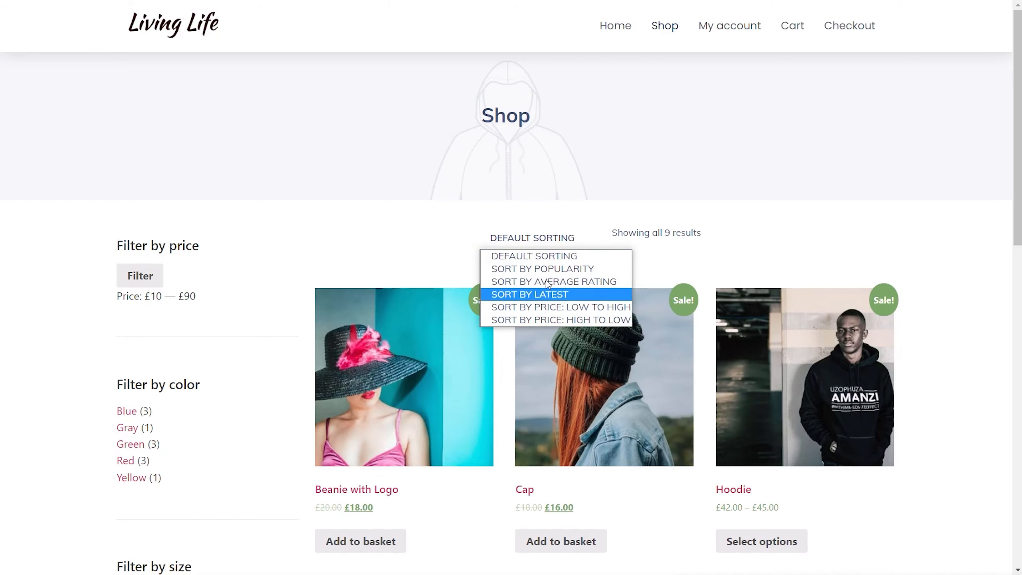
pyautogui.click(549, 307)
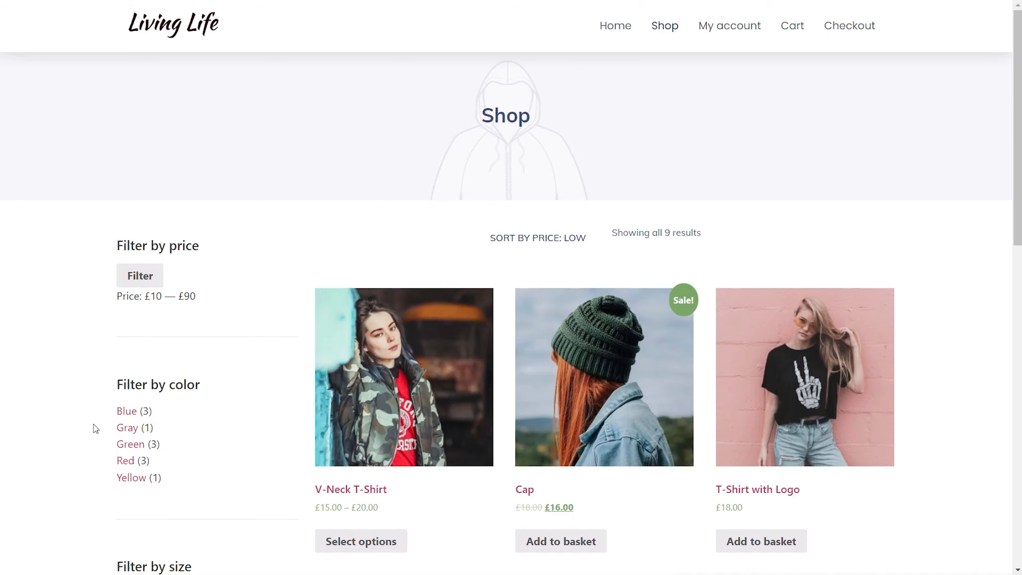
pyautogui.scroll(-5, 97, 413)
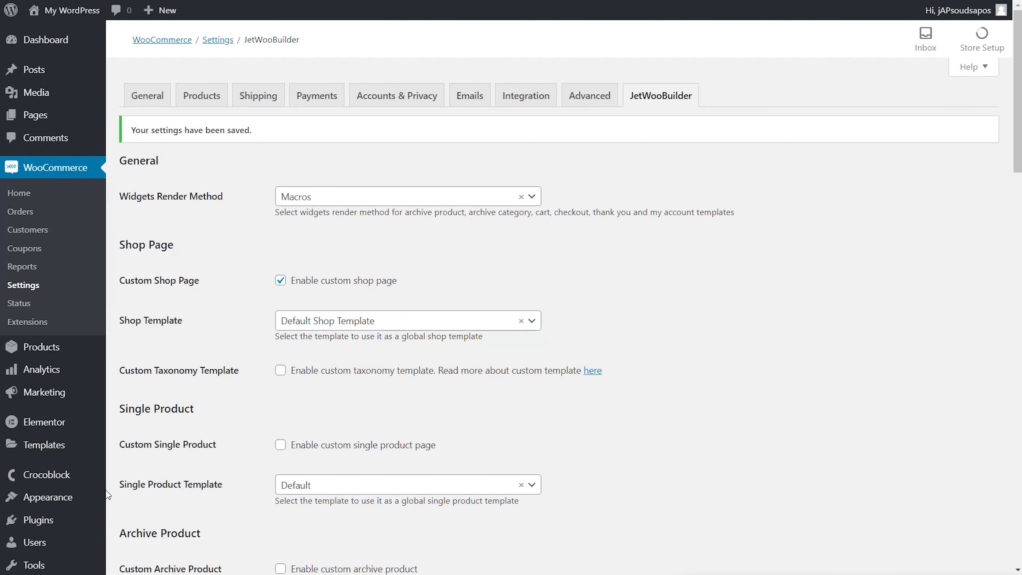
# Step: Open Default Shop Template from the JetWooBuilder templates for editing in Elementor
pyautogui.moveTo(60, 477)
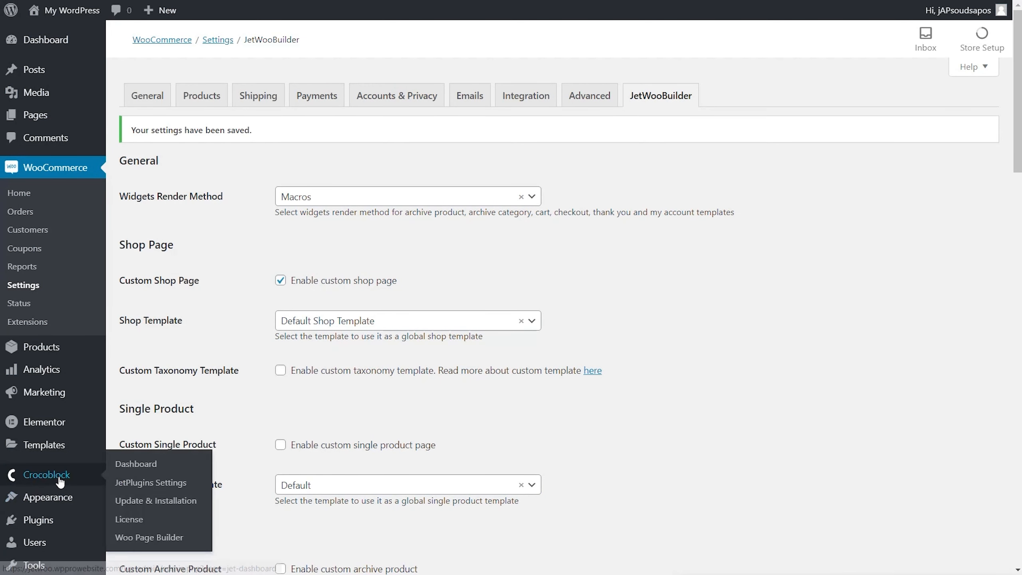
pyautogui.click(153, 539)
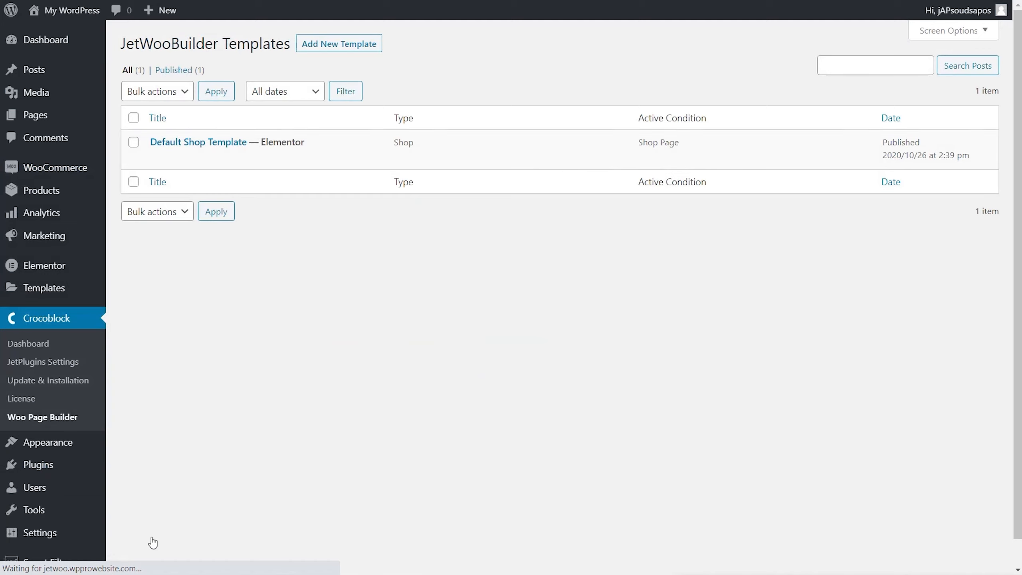
pyautogui.click(269, 158)
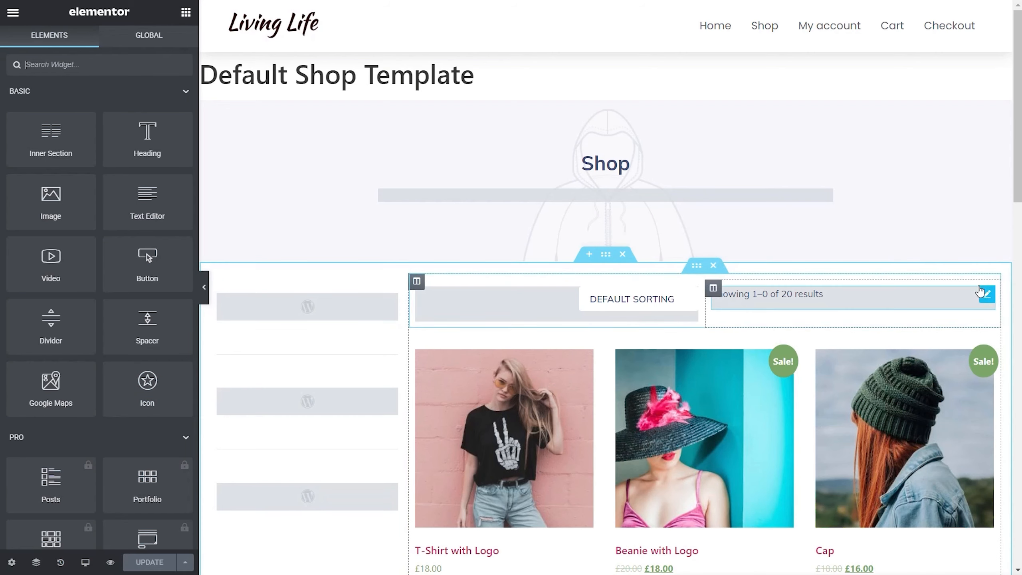
# Step: Enable the layout switcher on the Products Loop widget, check the main layout's template choices and update the shop template
pyautogui.click(606, 254)
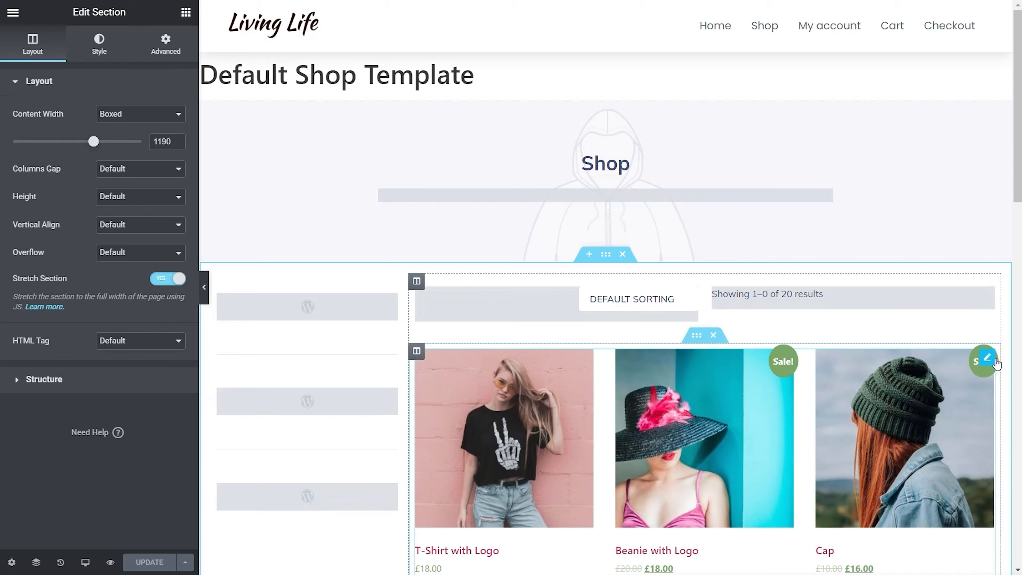
pyautogui.click(989, 360)
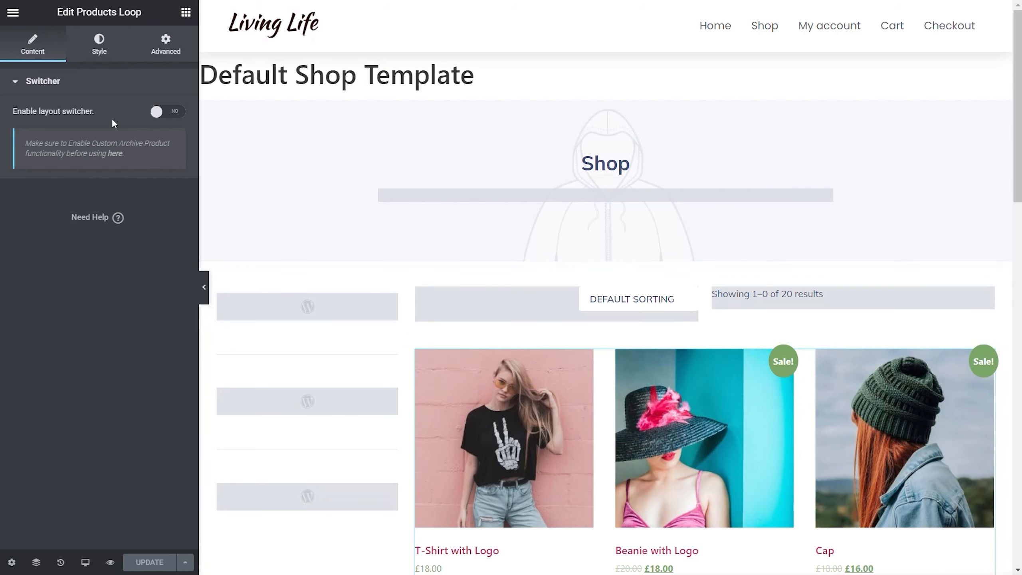
pyautogui.click(179, 117)
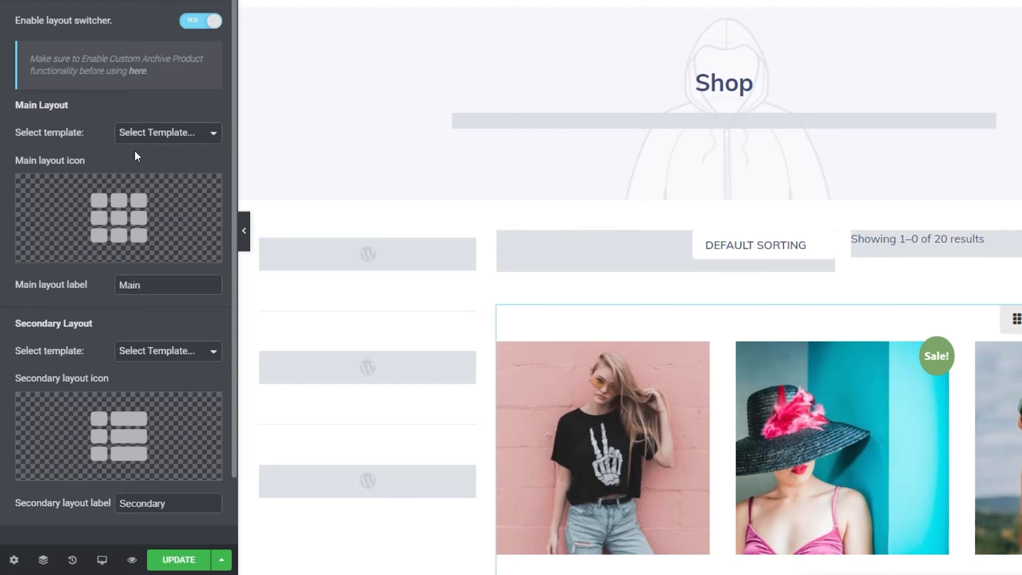
pyautogui.click(168, 137)
pyautogui.click(66, 133)
pyautogui.click(177, 562)
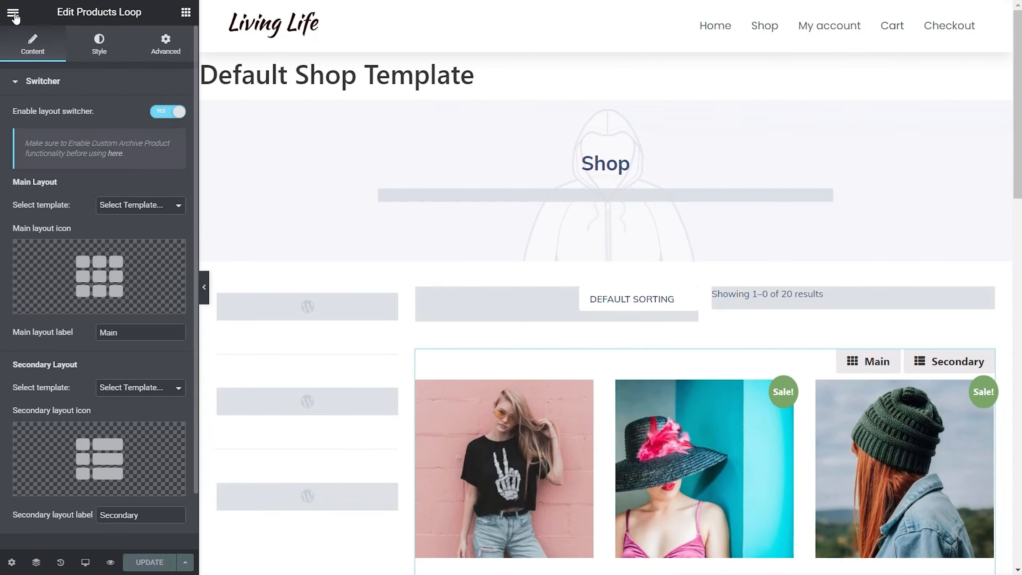
# Step: Exit the Elementor editor and return to the list of JetWooBuilder templates
pyautogui.click(13, 13)
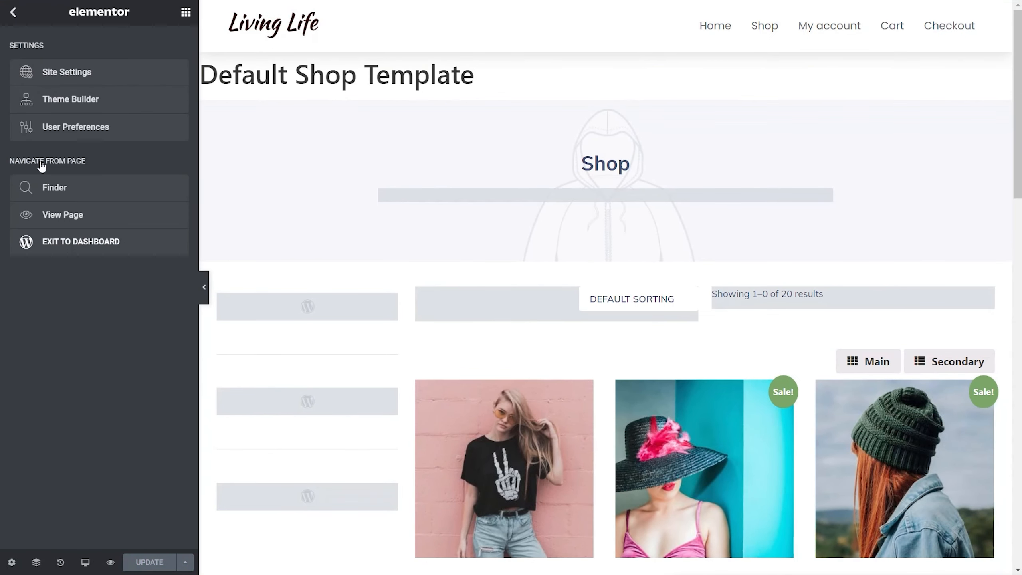
pyautogui.click(69, 242)
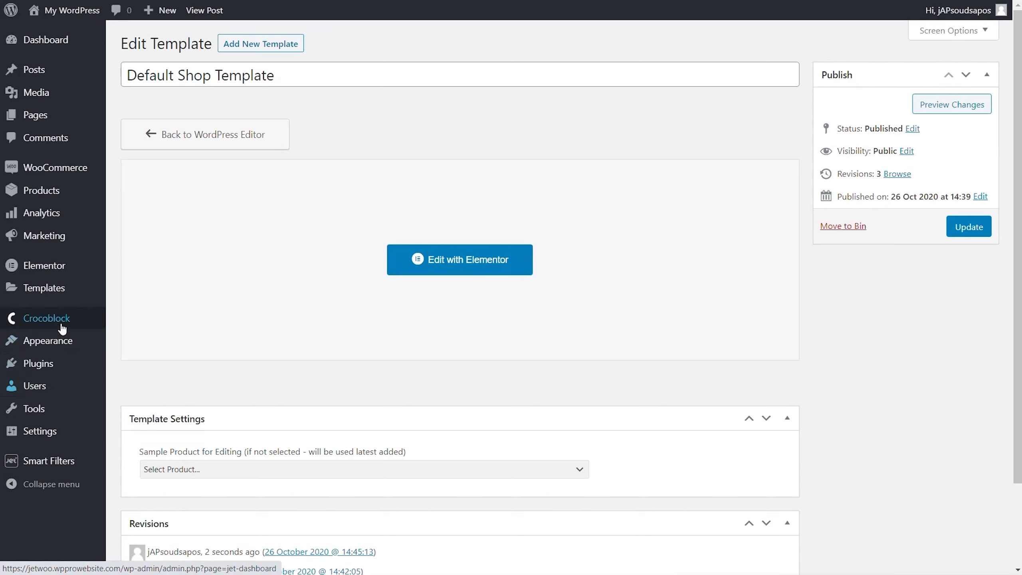
pyautogui.click(144, 396)
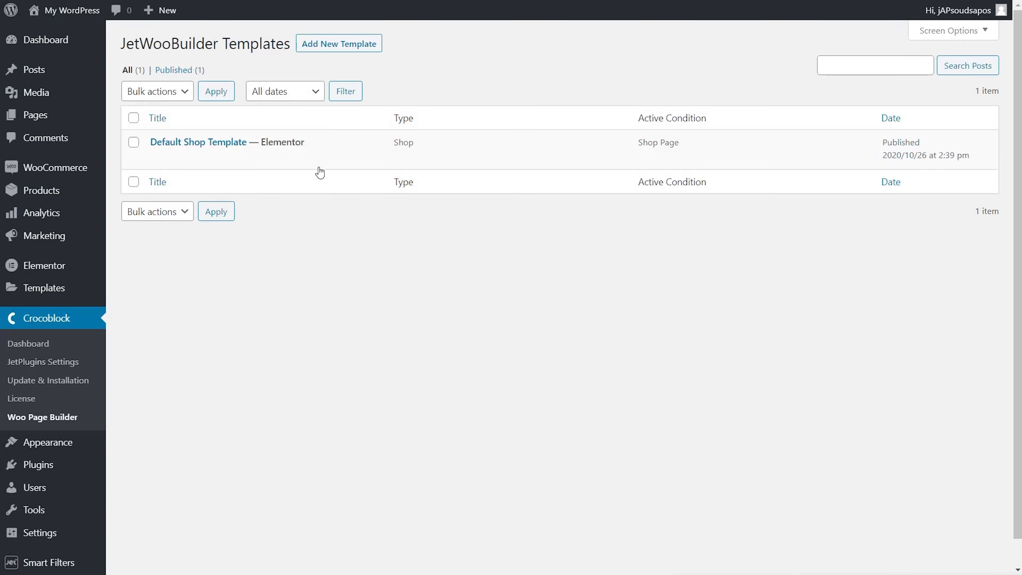
# Step: Create an Archive template named Shop Archive (Grid), starting from the fourth layout, which shows the products in a grid
pyautogui.click(351, 45)
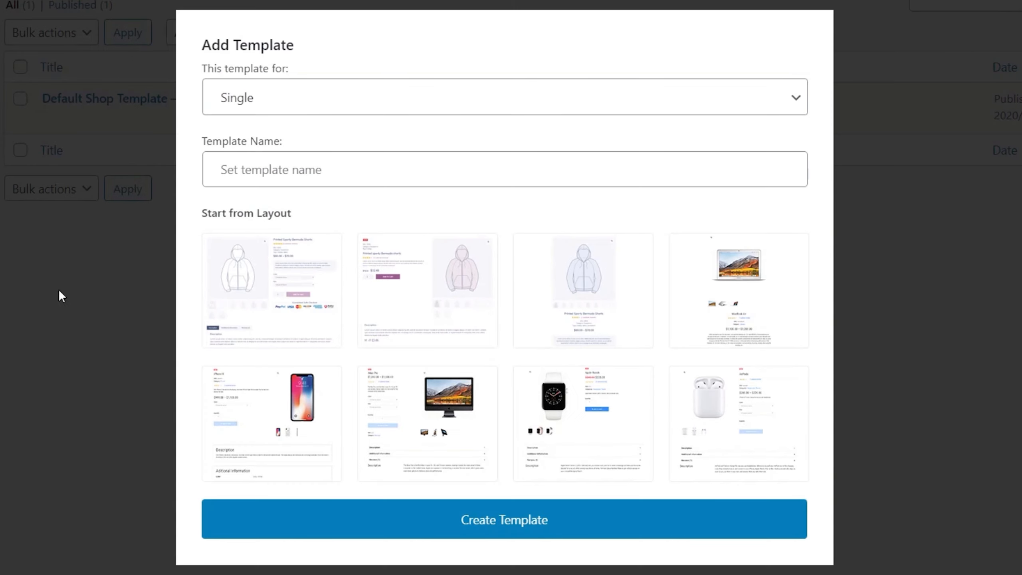
pyautogui.click(301, 118)
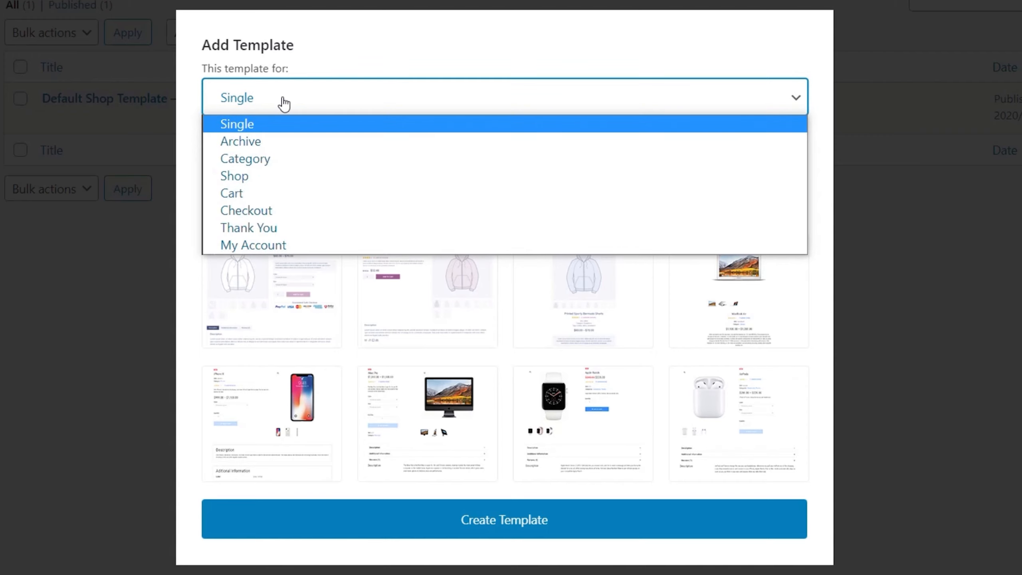
pyautogui.click(274, 140)
pyautogui.click(278, 244)
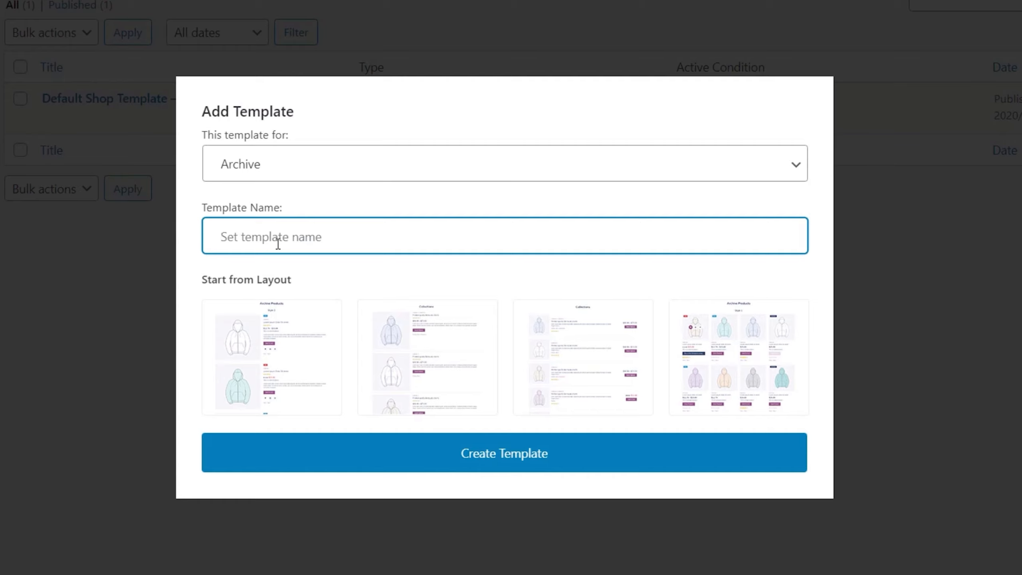
pyautogui.write('Shop Ar')
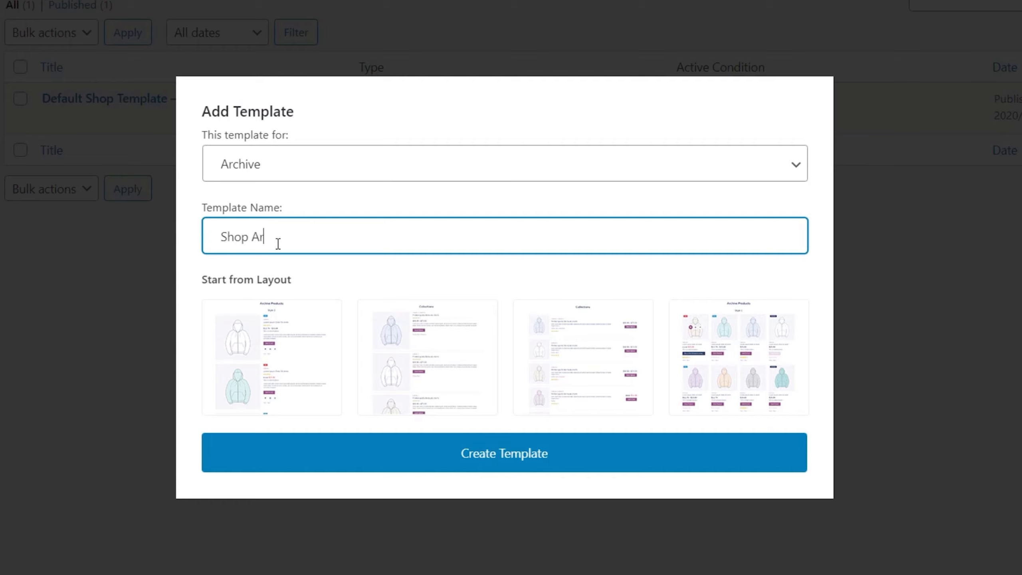
pyautogui.write('chive (Grid)')
pyautogui.moveTo(347, 235); pyautogui.dragTo(197, 233)
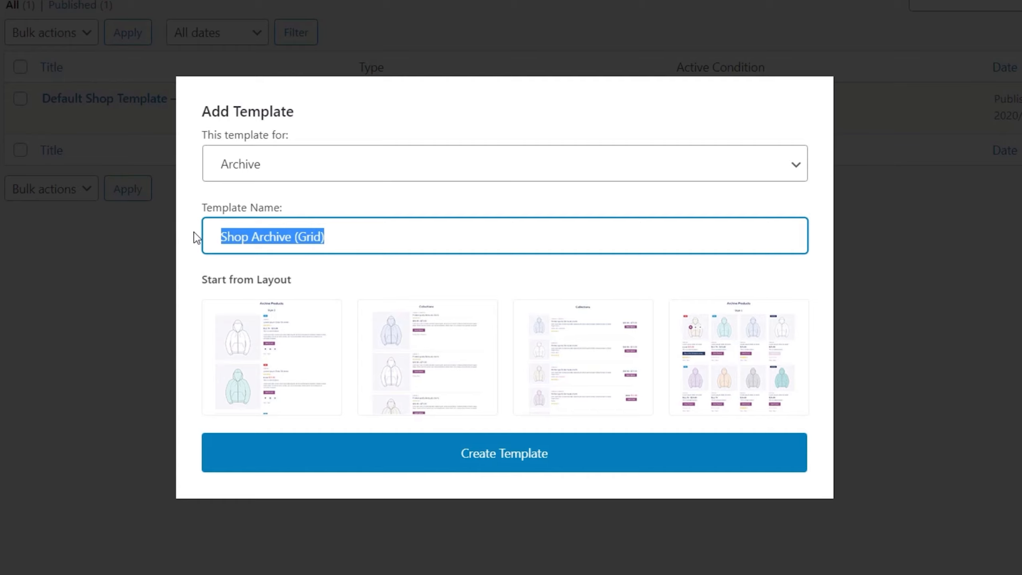
pyautogui.click(410, 236)
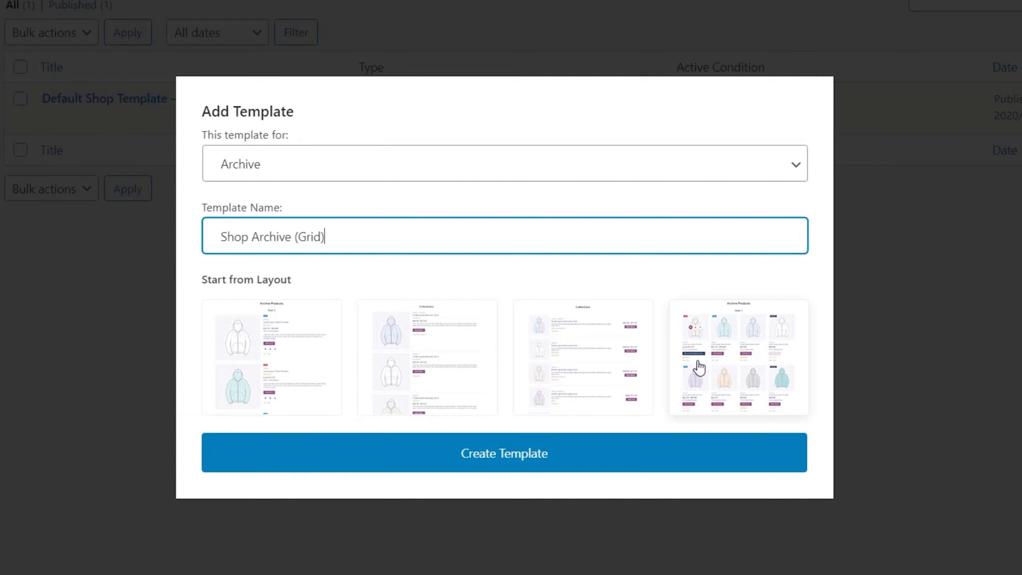
pyautogui.click(737, 369)
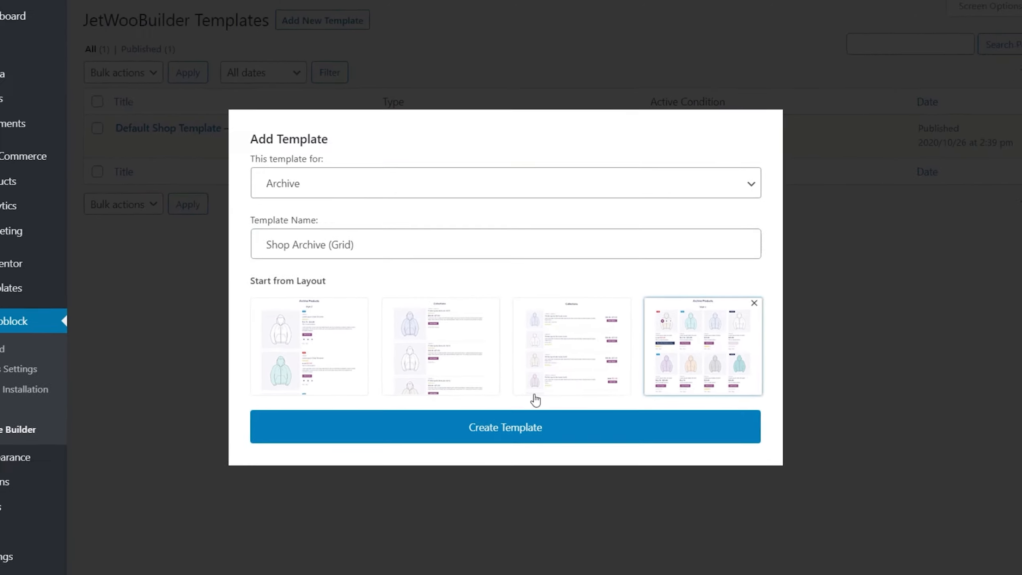
pyautogui.click(460, 436)
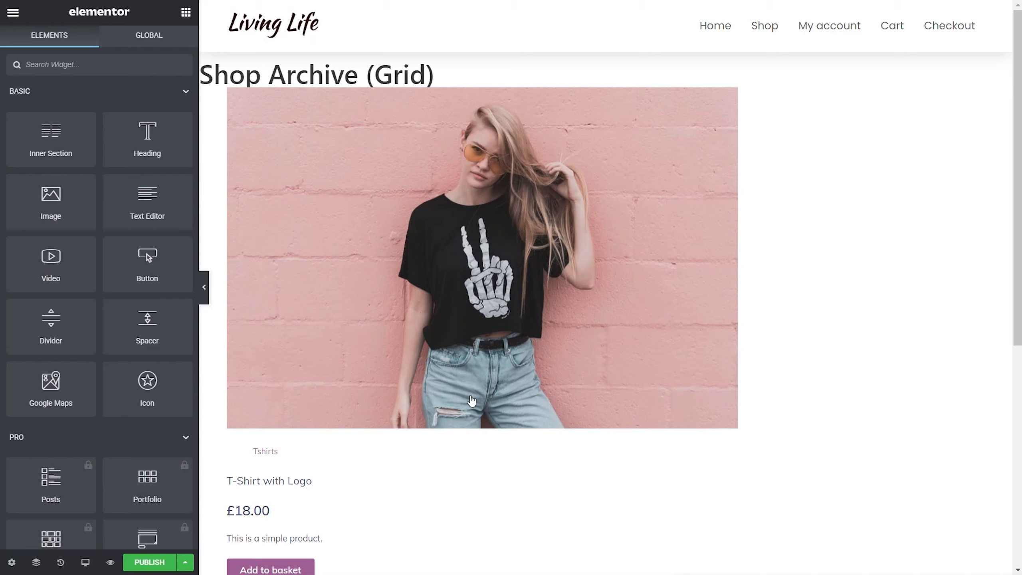
# Step: Delete the product category widget and the Excerpt widget from the Shop Archive (Grid) template
pyautogui.scroll(-1, 517, 343)
pyautogui.scroll(-2, 516, 344)
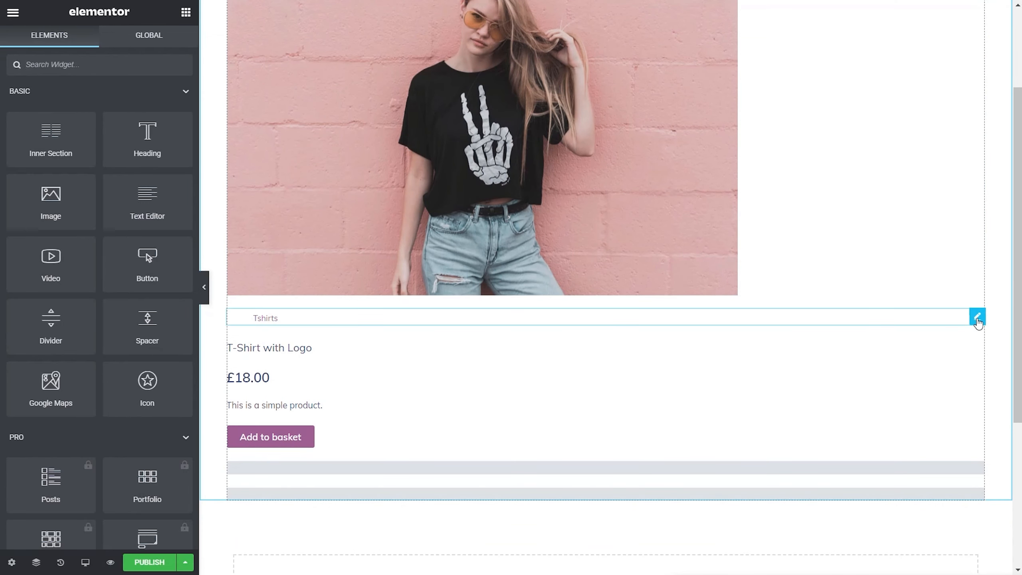
pyautogui.rightClick(977, 326)
pyautogui.click(962, 506)
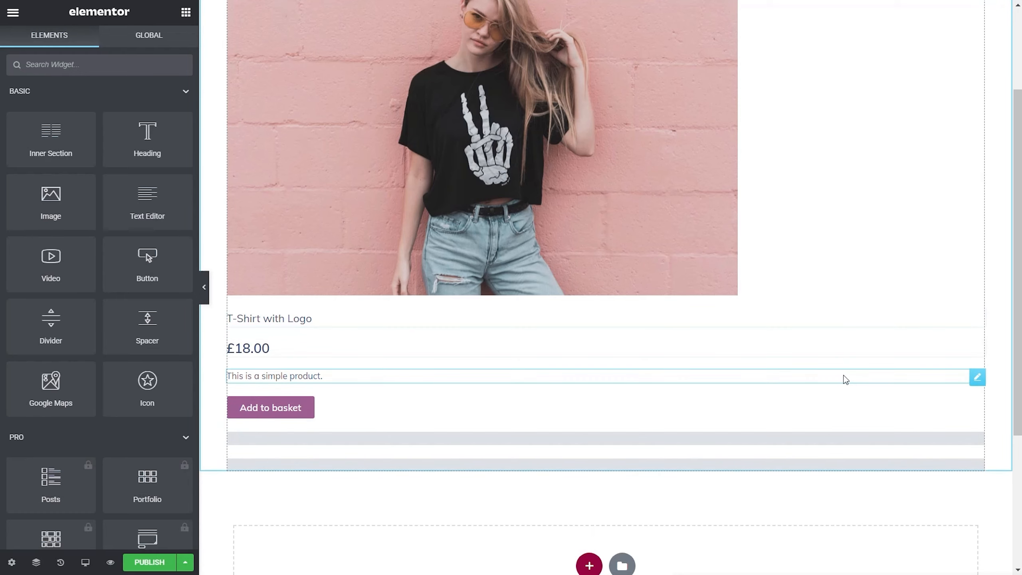
pyautogui.click(977, 380)
pyautogui.rightClick(977, 381)
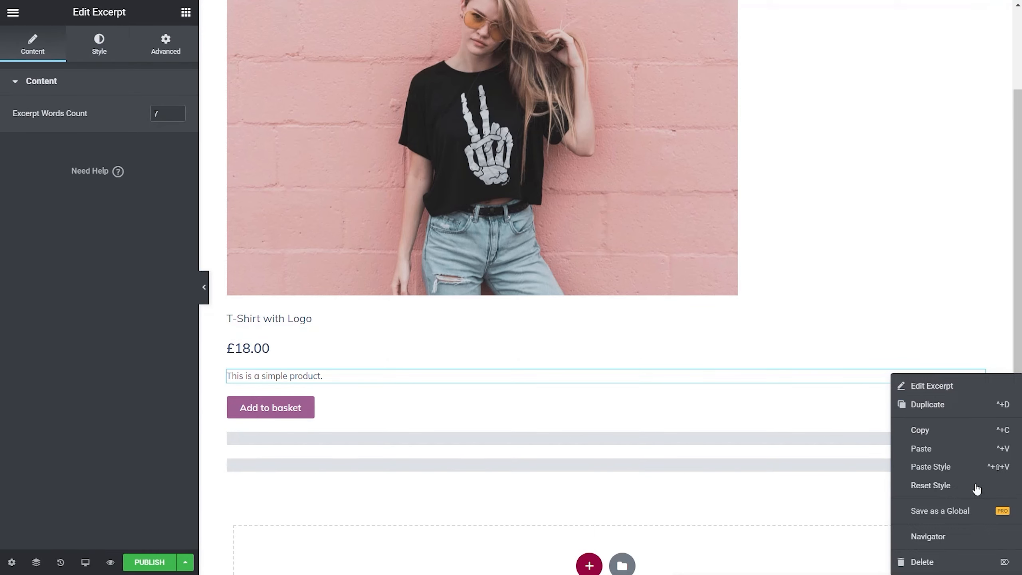
pyautogui.click(954, 564)
# Step: Check the two empty widgets below the add-to-basket button and delete both the Rating and the Tags widget
pyautogui.click(395, 415)
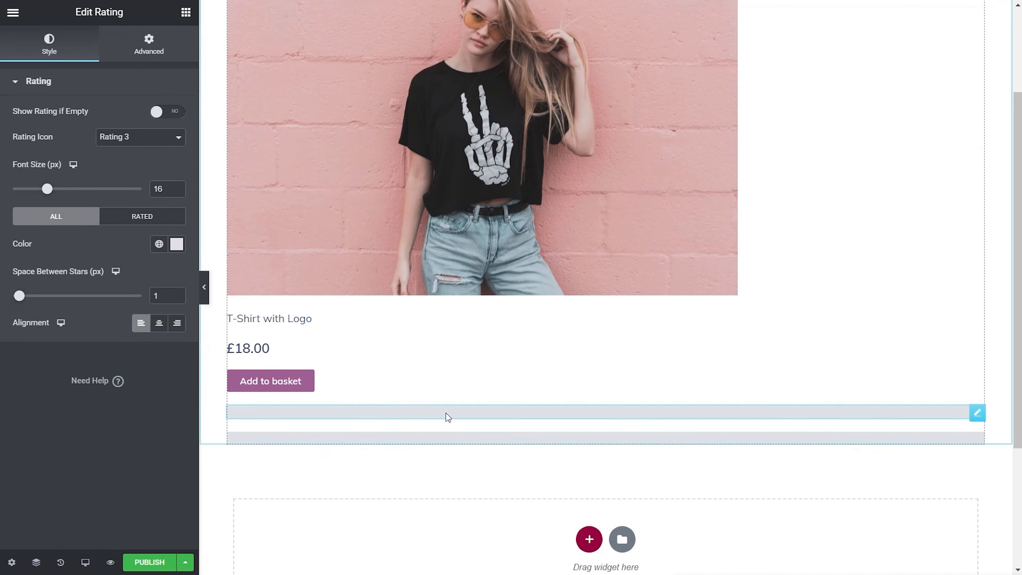
pyautogui.click(417, 436)
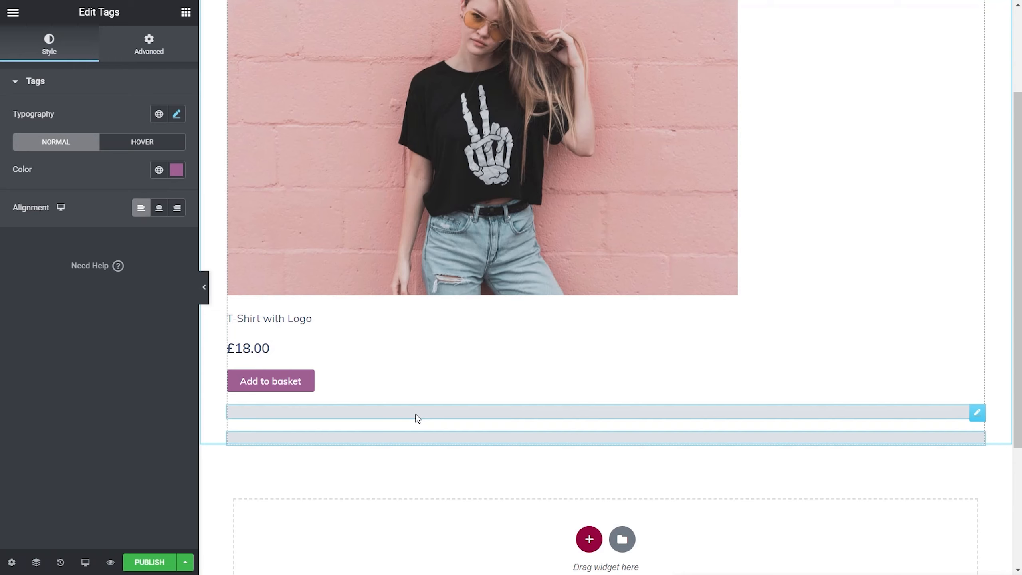
pyautogui.click(417, 419)
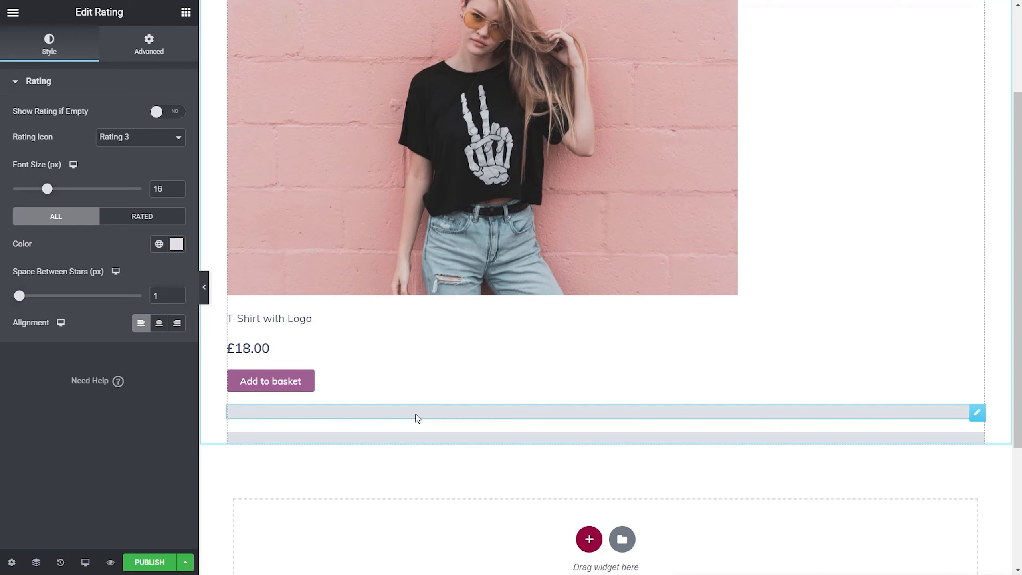
pyautogui.click(414, 438)
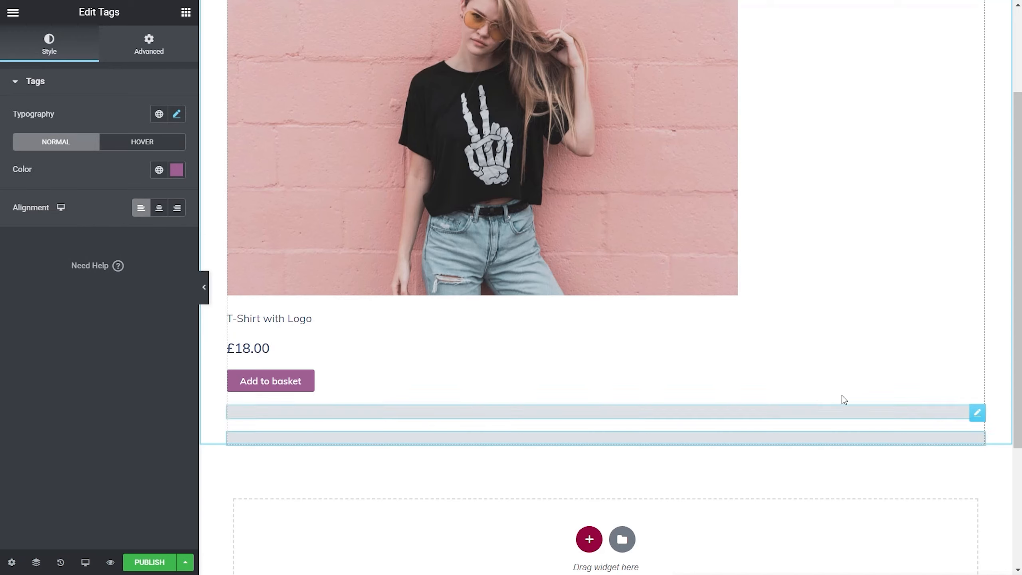
pyautogui.rightClick(978, 420)
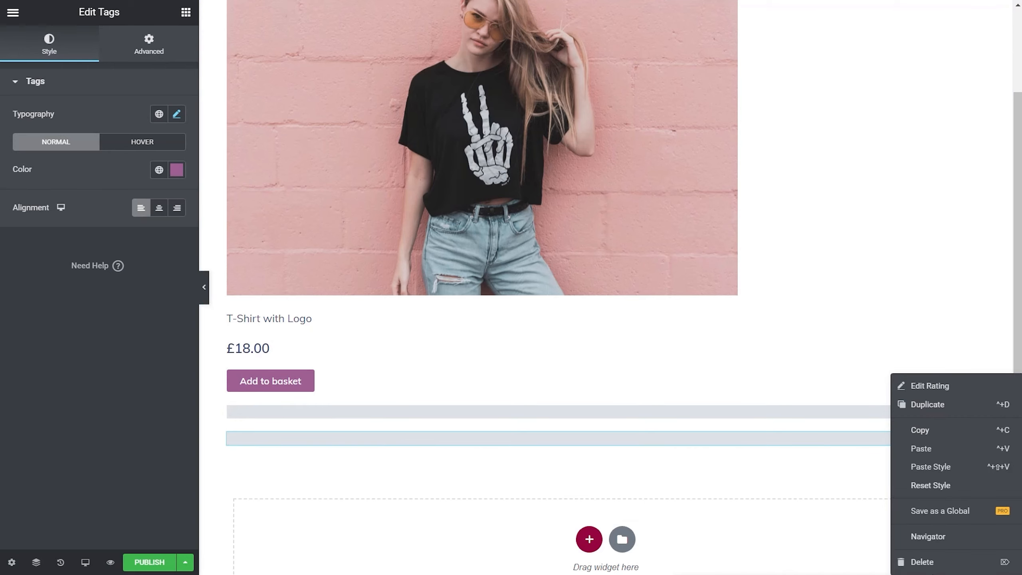
pyautogui.click(941, 562)
pyautogui.rightClick(978, 413)
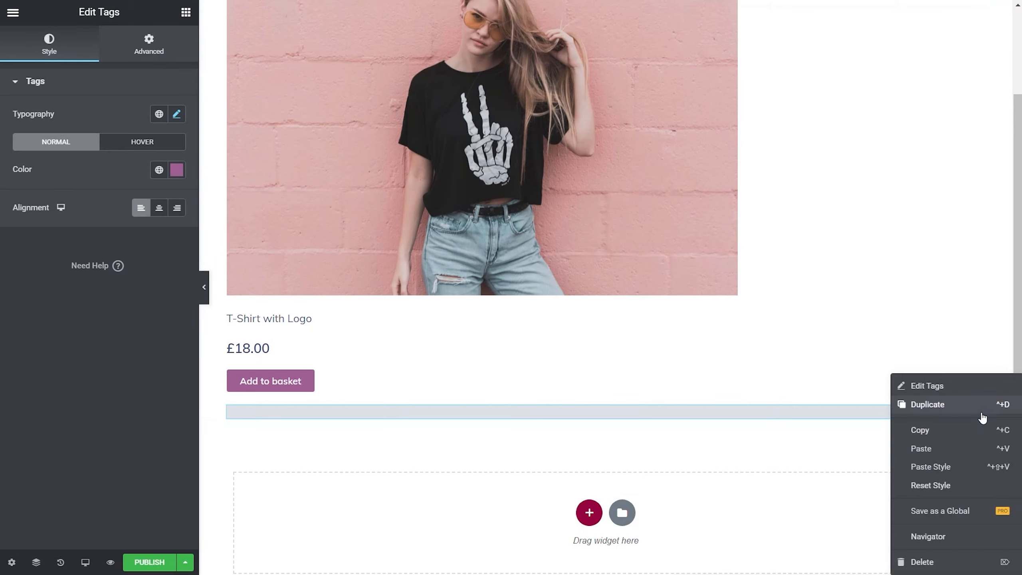
pyautogui.click(944, 563)
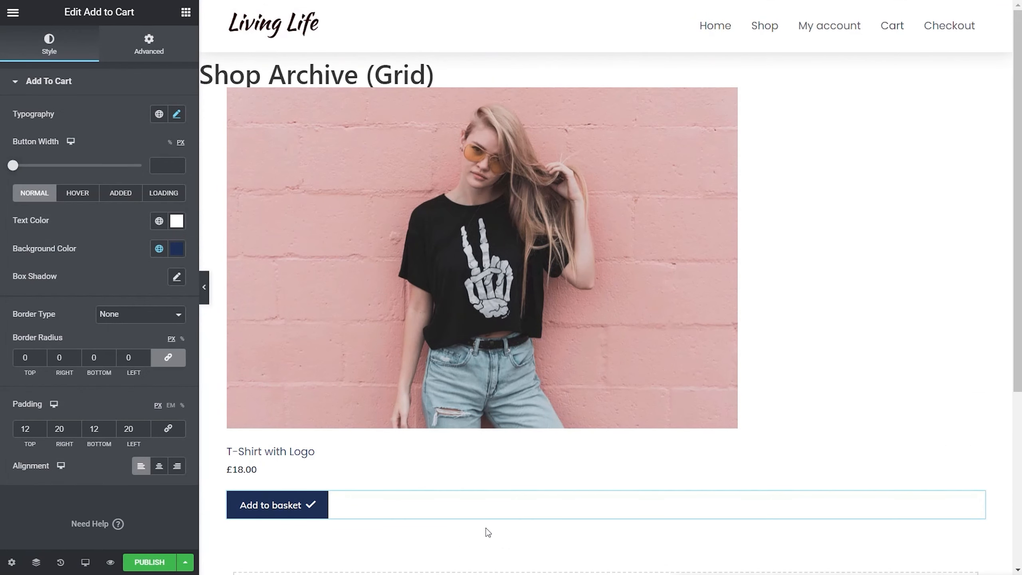
# Step: Publish the grid archive template and return to the list of JetWooBuilder templates
pyautogui.click(151, 564)
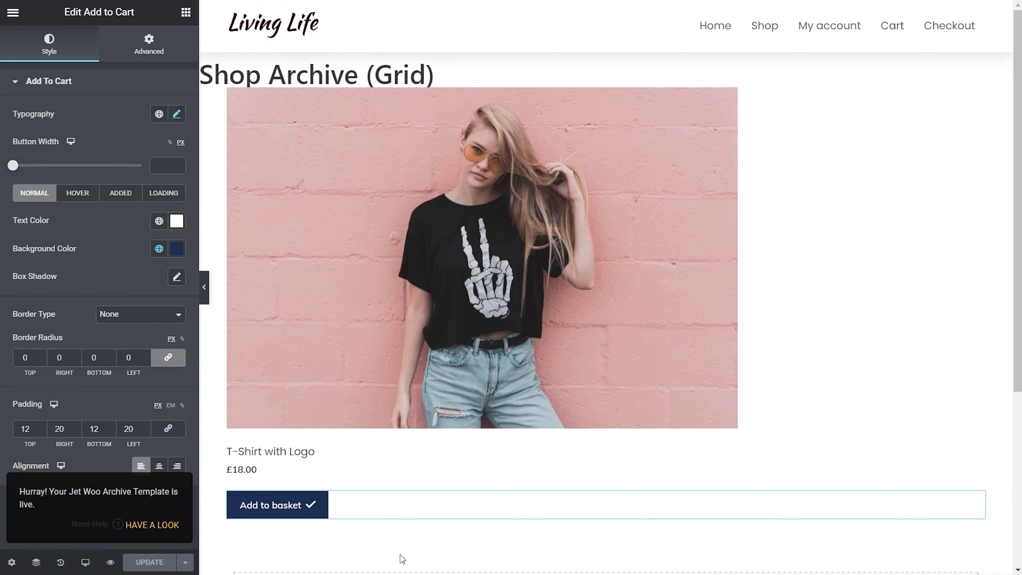
pyautogui.click(13, 12)
pyautogui.click(66, 243)
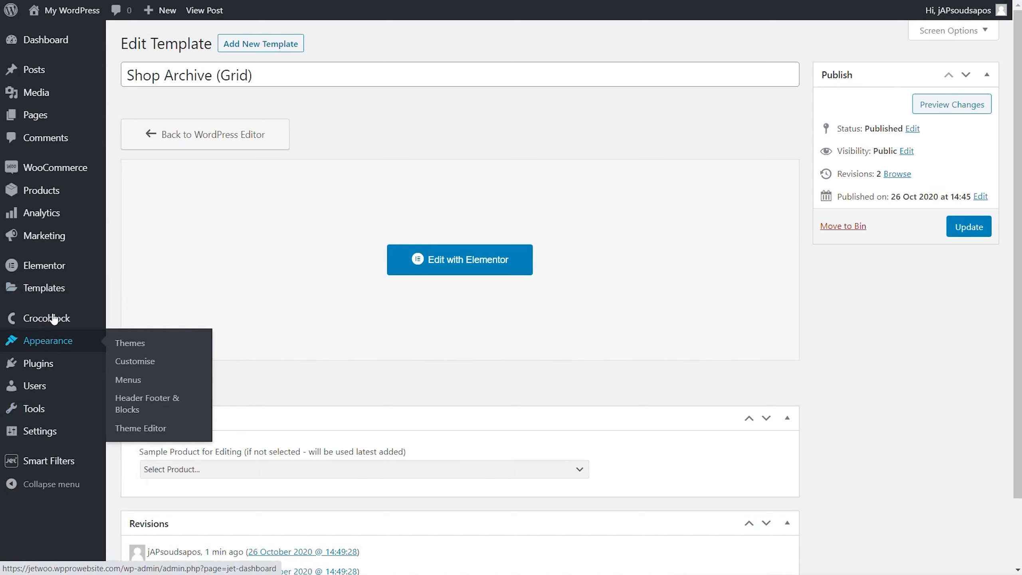
pyautogui.moveTo(48, 318)
pyautogui.click(137, 395)
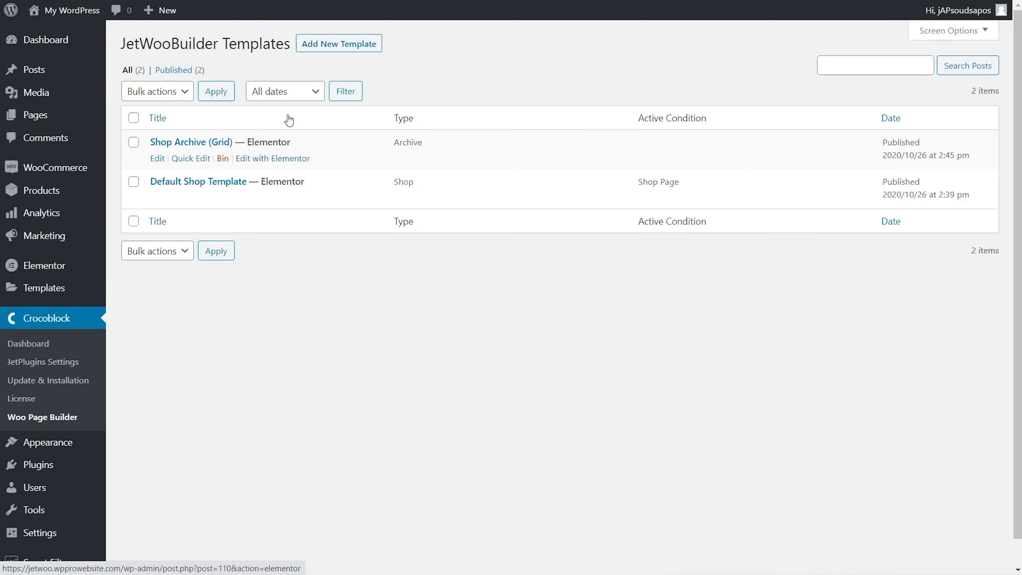
# Step: Create an Archive template named Shop Archive (list), starting from the third layout with compact product rows
pyautogui.click(330, 45)
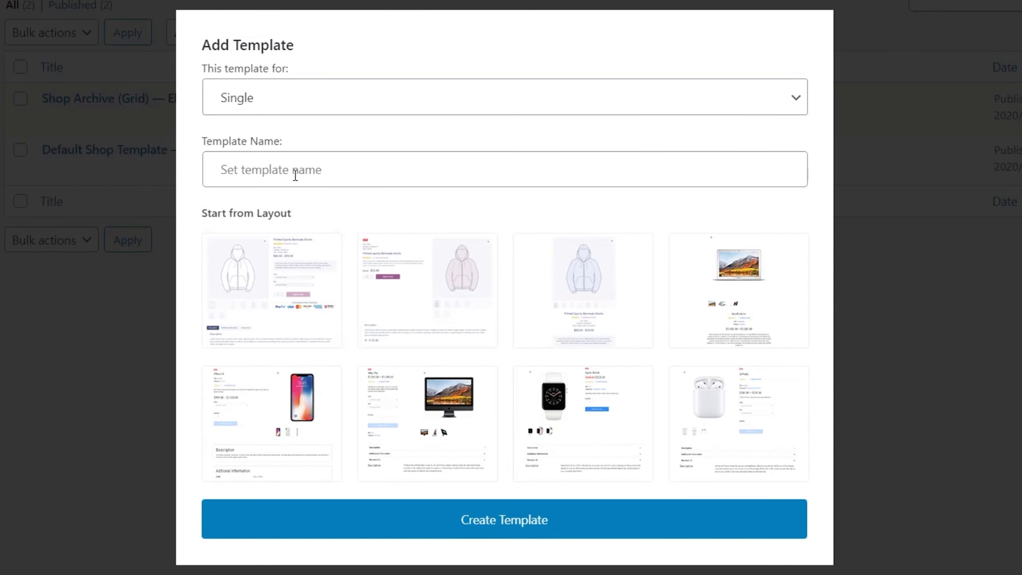
pyautogui.click(339, 198)
pyautogui.write('Shop Arch')
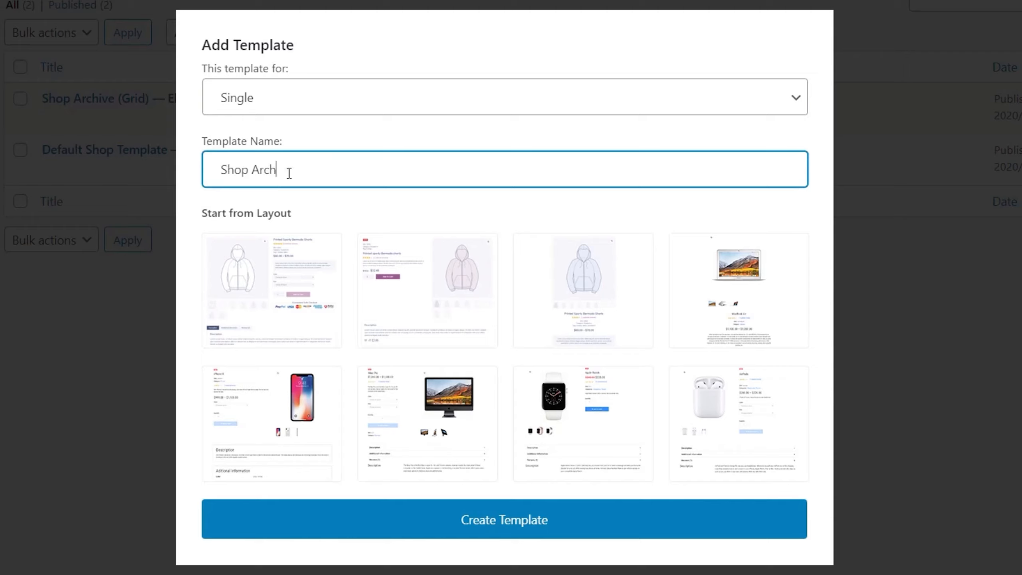
pyautogui.write('ive (Grid)')
pyautogui.click(258, 98)
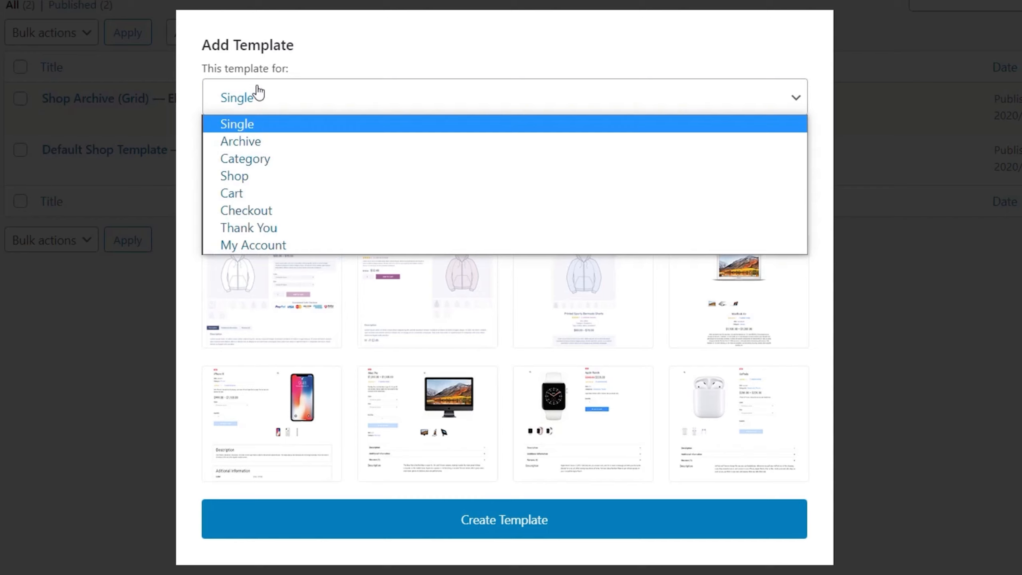
pyautogui.click(268, 142)
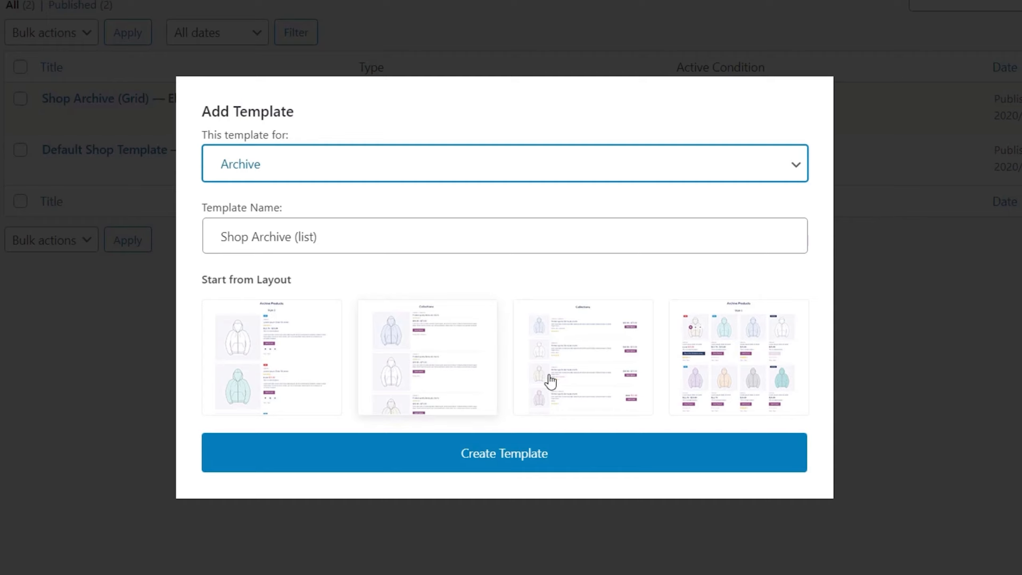
pyautogui.click(590, 374)
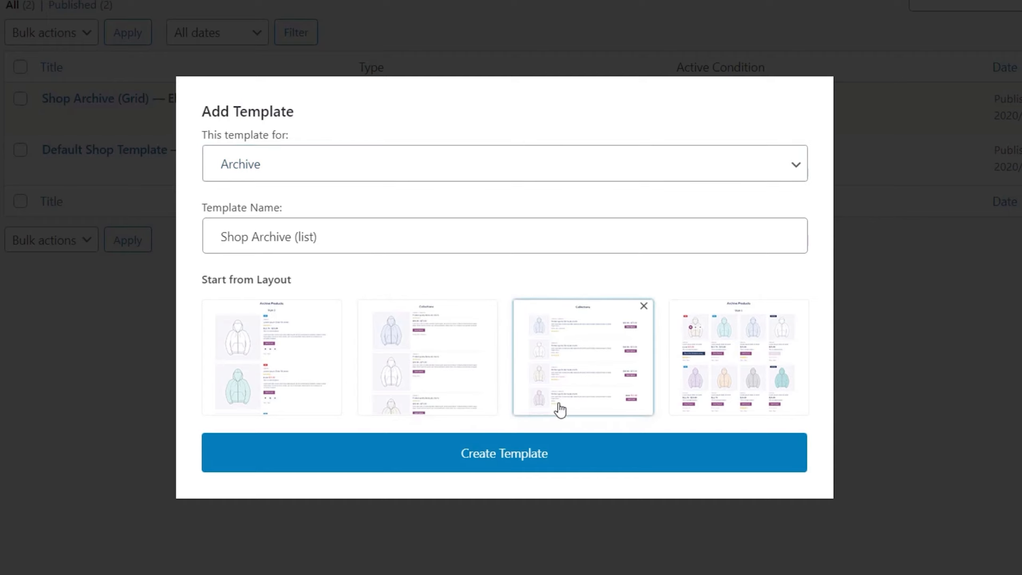
pyautogui.click(511, 462)
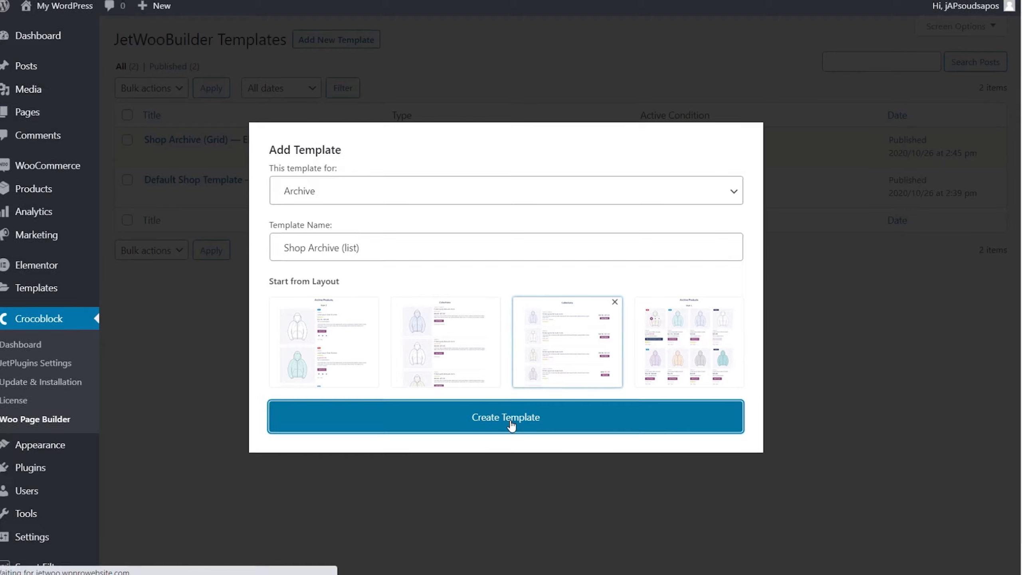
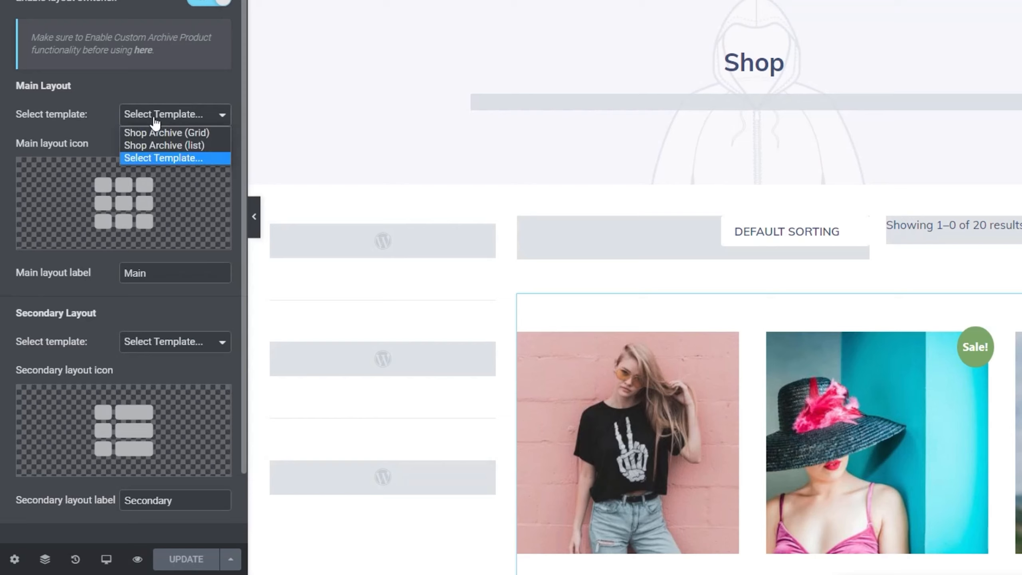
# Step: Assign Shop Archive (Grid) to the main layout and Shop Archive (list) to the secondary layout of the Products Loop switcher
pyautogui.click(200, 135)
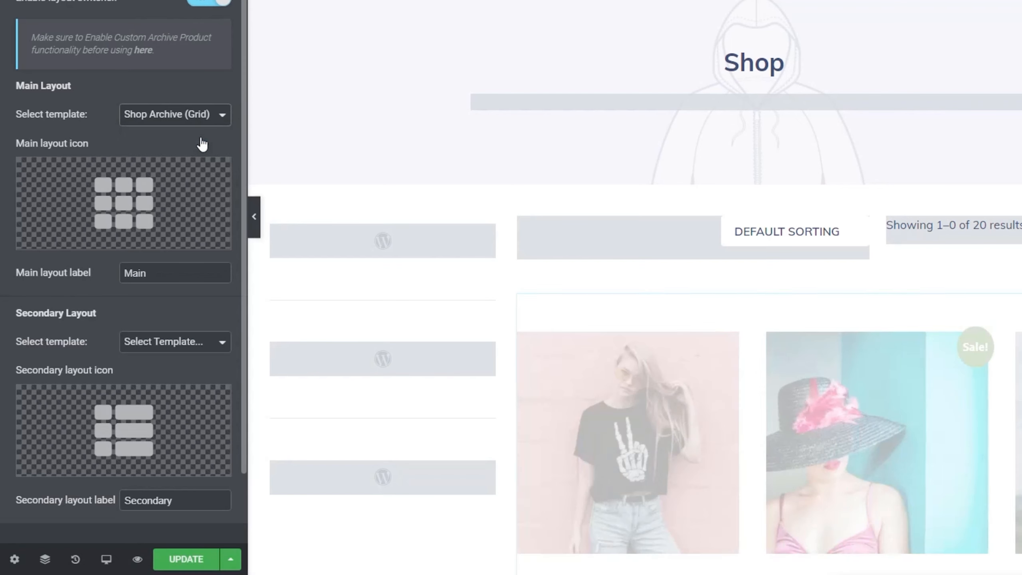
pyautogui.click(171, 351)
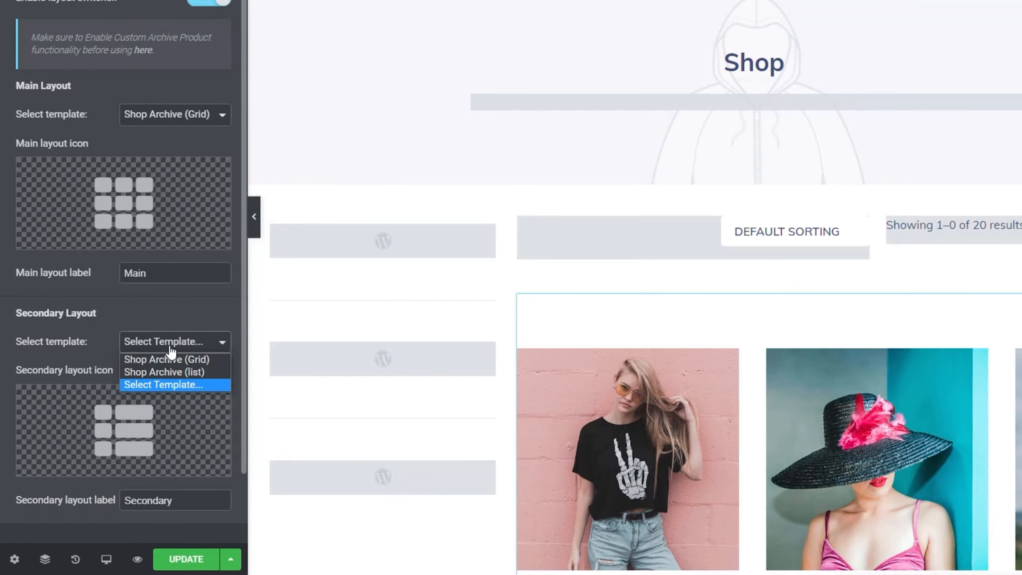
pyautogui.click(171, 372)
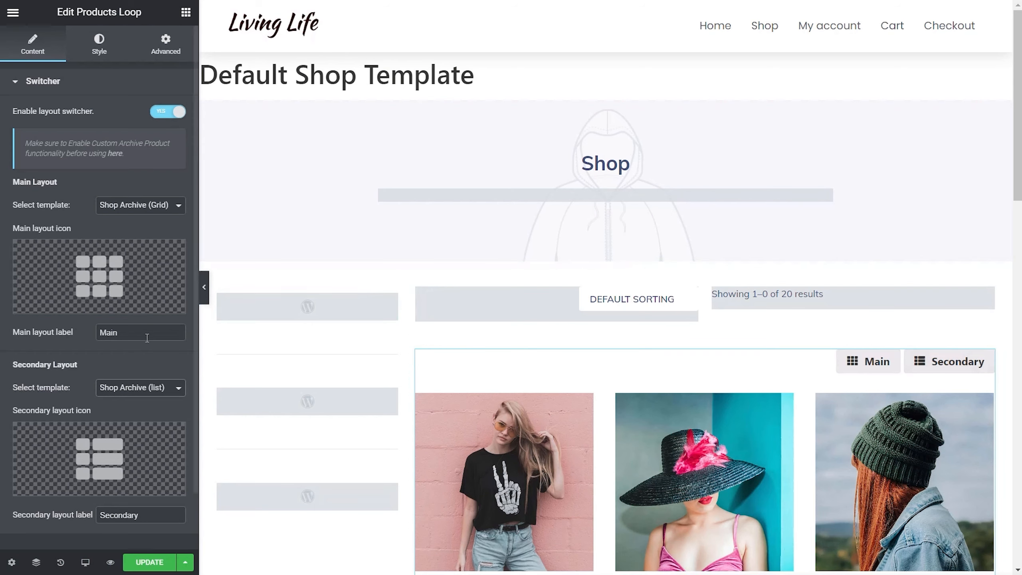
# Step: Set the switcher's main layout label to Grid and its secondary layout label to List
pyautogui.moveTo(145, 340); pyautogui.dragTo(76, 334)
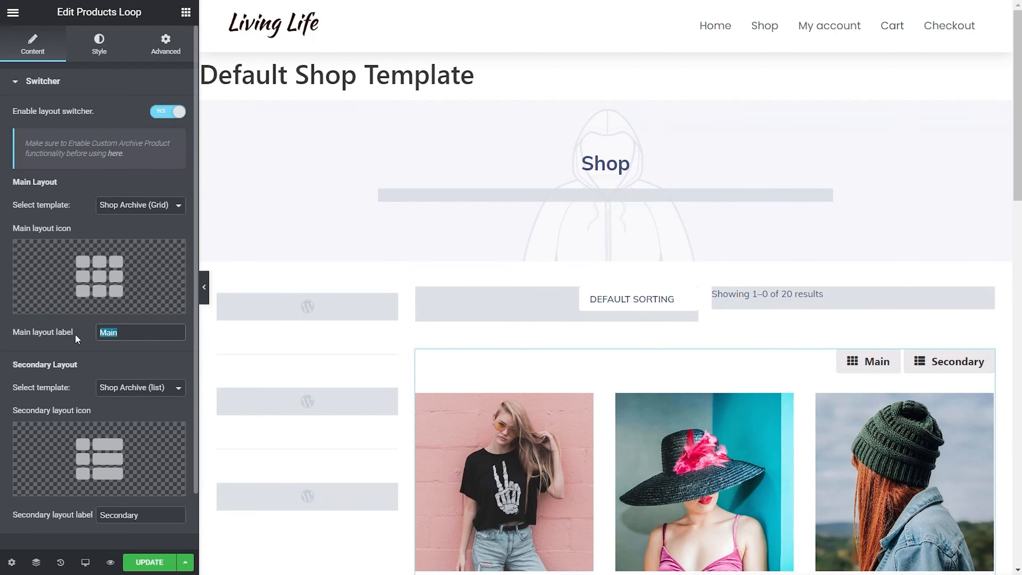
pyautogui.write('GRid')
pyautogui.press('BackSpace')
pyautogui.write('rid')
pyautogui.moveTo(161, 515); pyautogui.dragTo(59, 508)
pyautogui.write('List')
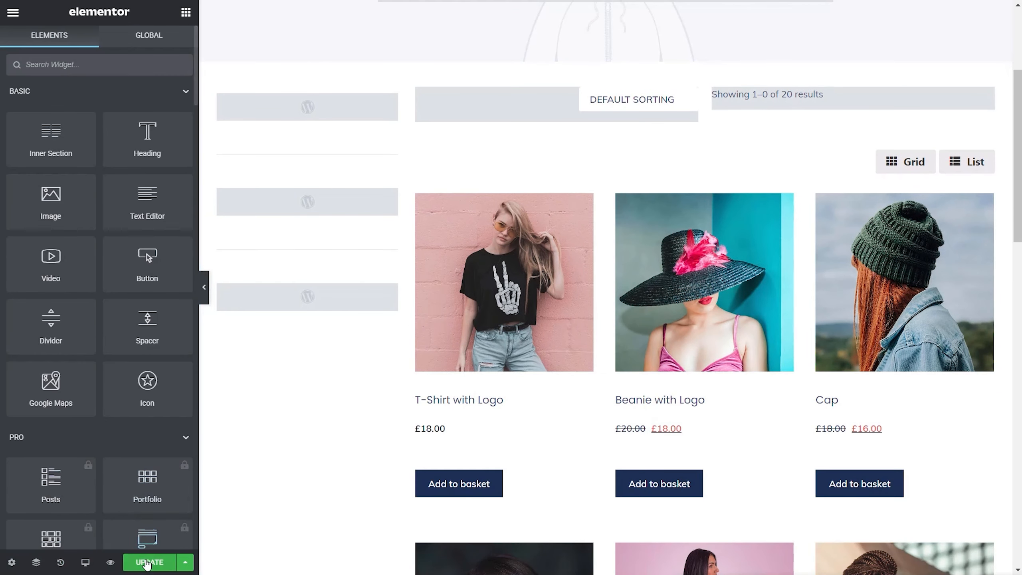
# Step: Update the default shop template and reload the live Shop page
pyautogui.click(147, 563)
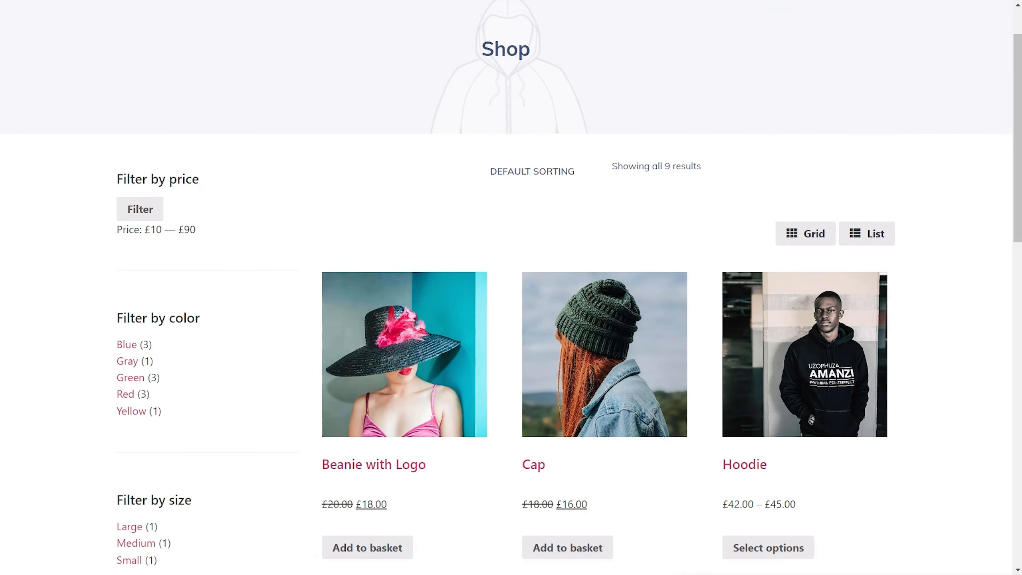
pyautogui.press('F5')
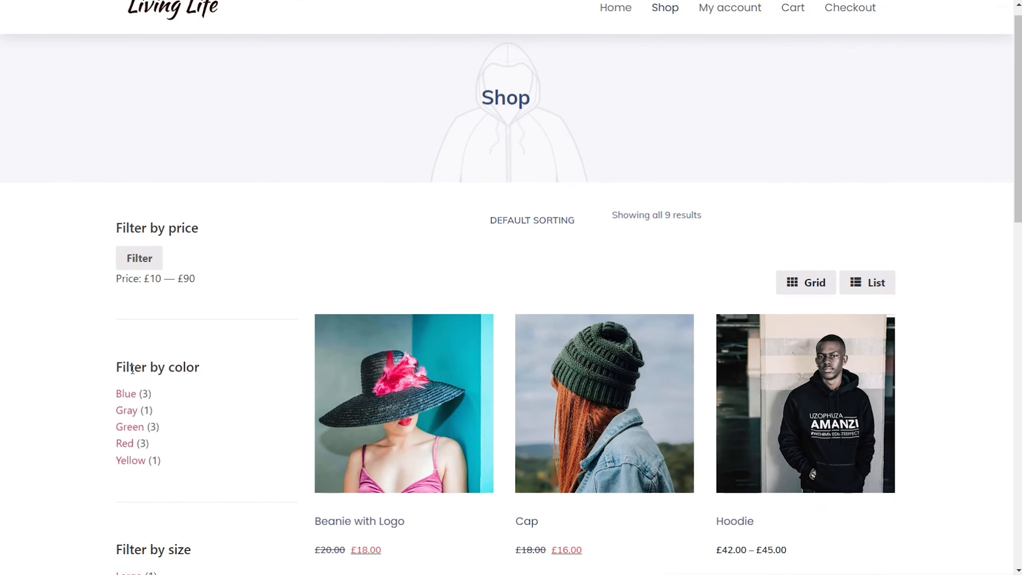
# Step: Switch the live Shop page's products to the list layout and back to the grid layout
pyautogui.scroll(-3, 139, 387)
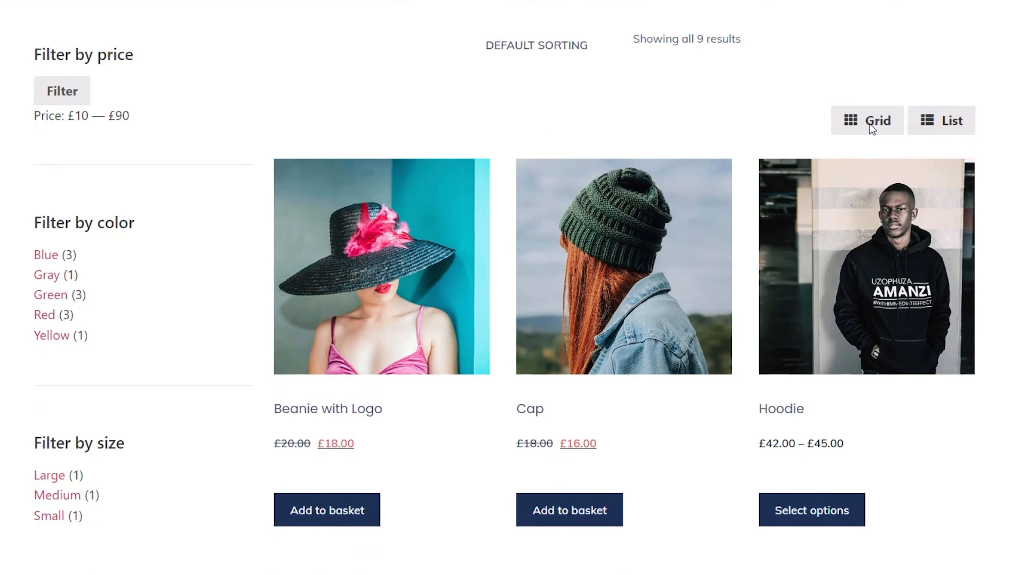
pyautogui.click(930, 126)
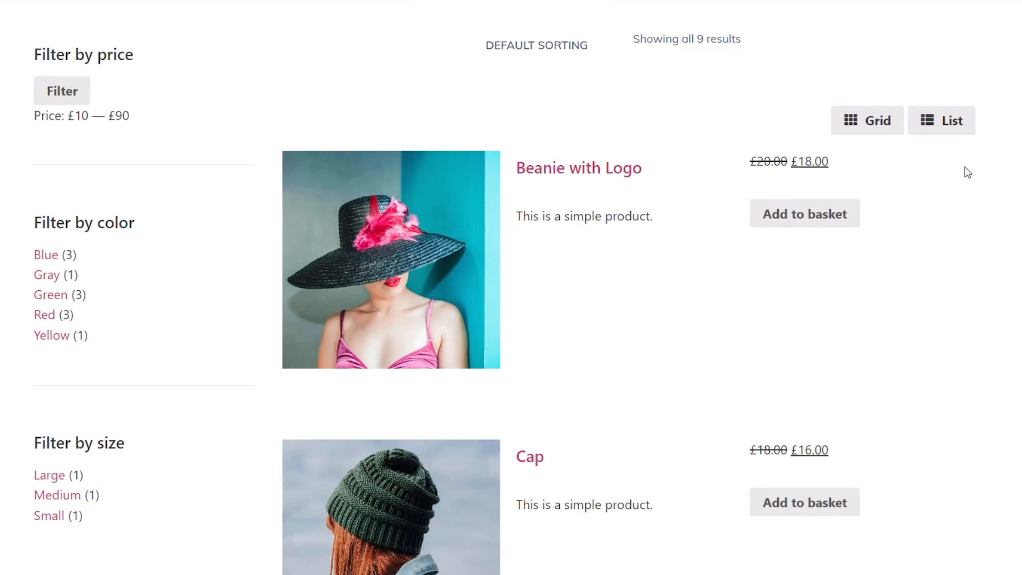
pyautogui.click(871, 121)
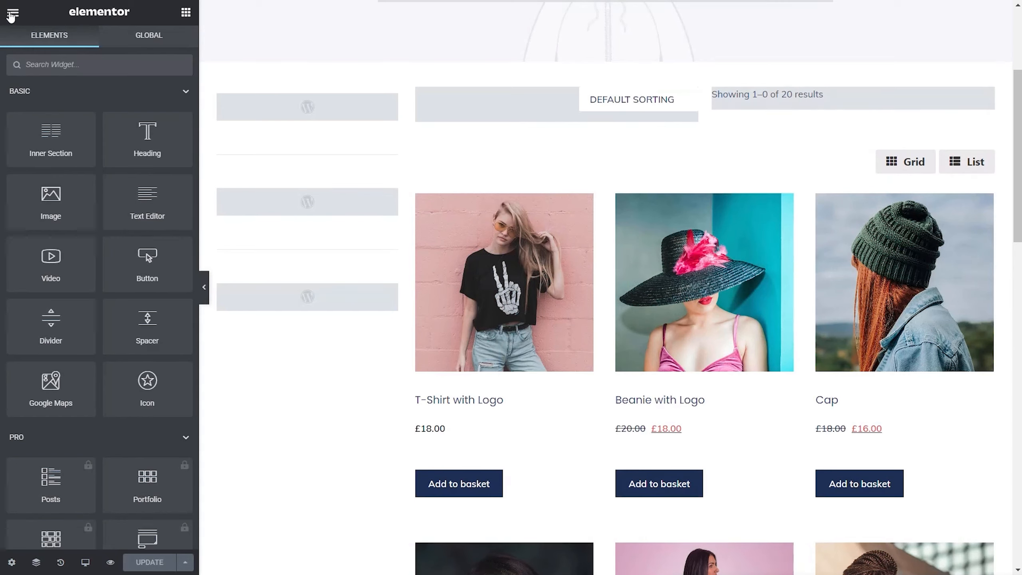
# Step: Exit the shop template editor to the dashboard and open the JetWooBuilder settings of WooCommerce
pyautogui.click(12, 12)
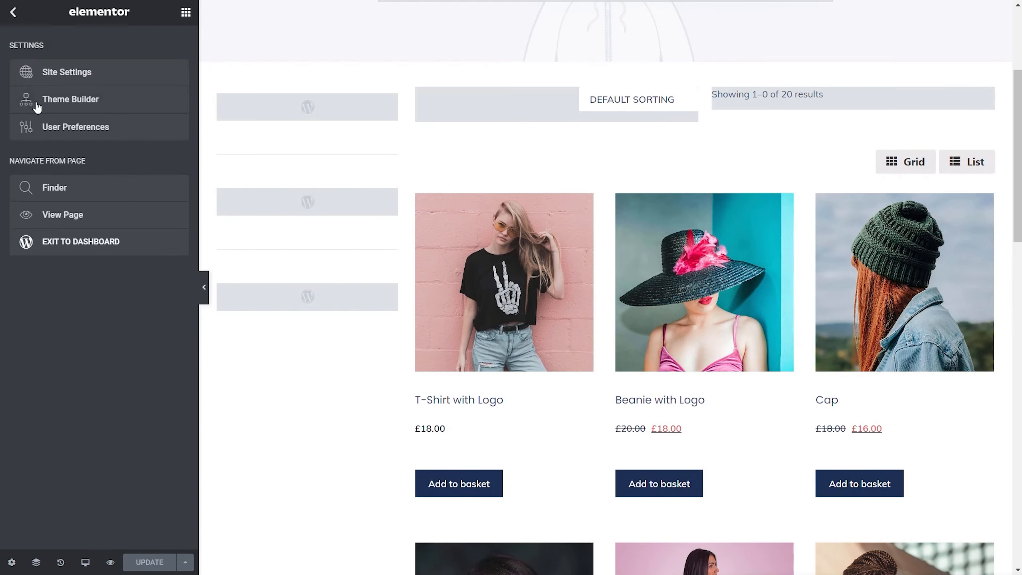
pyautogui.click(106, 254)
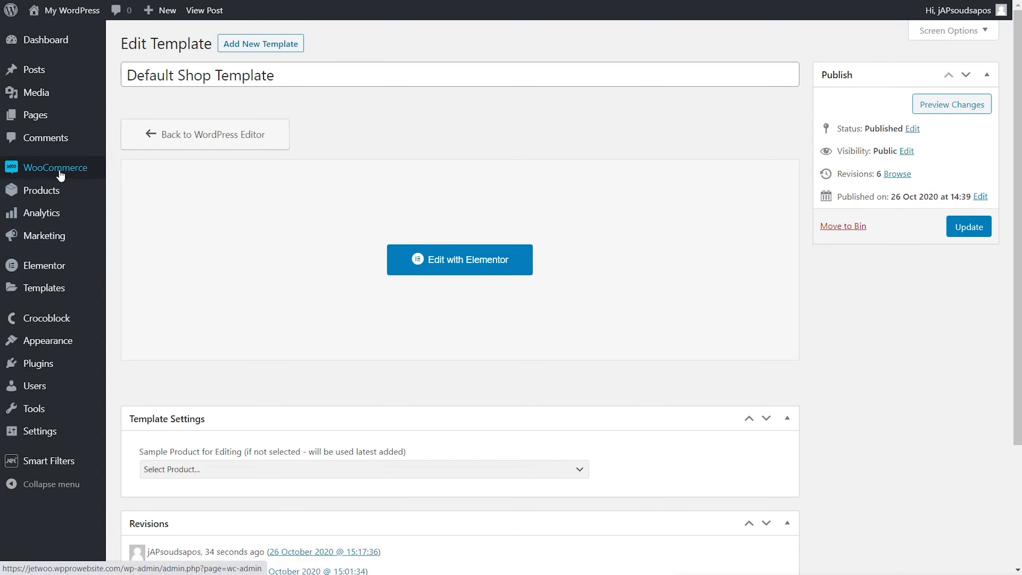
pyautogui.moveTo(60, 176)
pyautogui.click(131, 263)
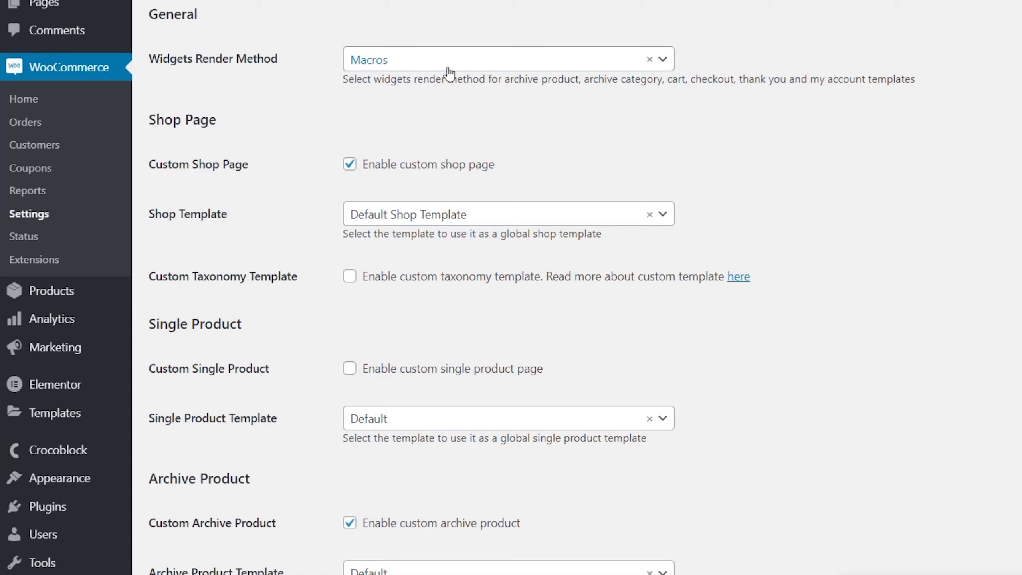
# Step: Set the Widgets Render Method to Elementor Default, save the settings, and recheck the list layout on the reloaded Shop page
pyautogui.click(472, 67)
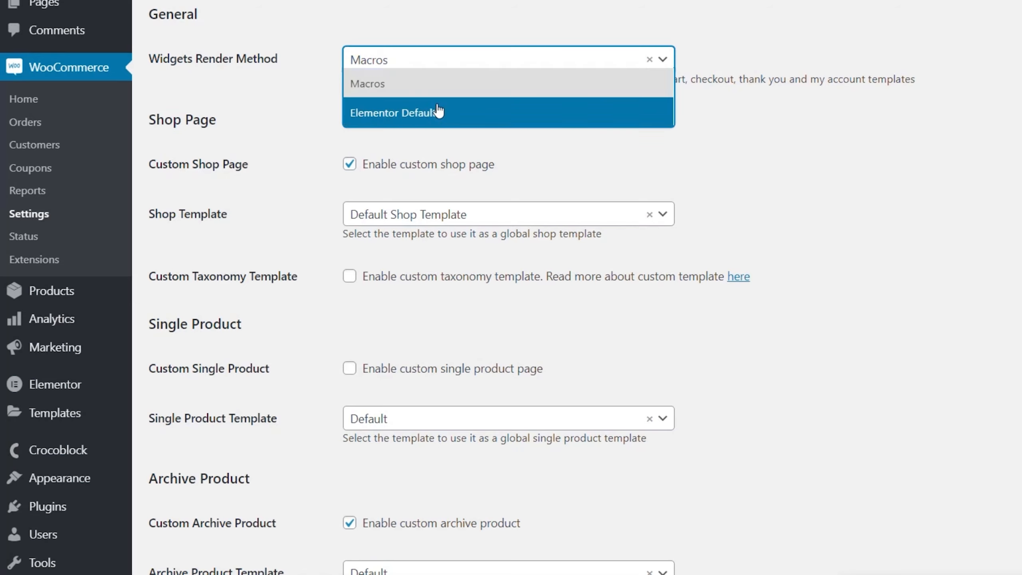
pyautogui.click(438, 111)
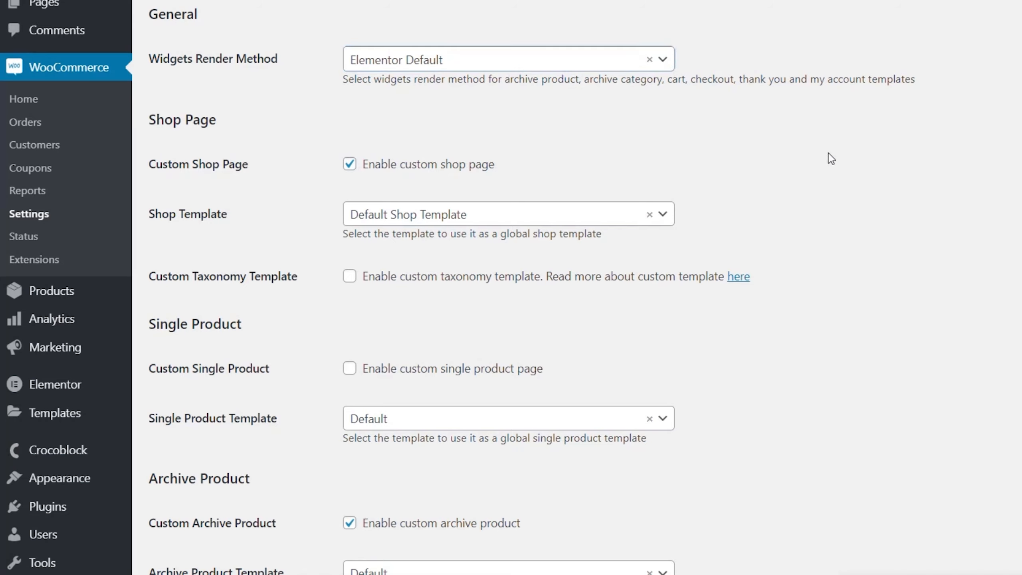
pyautogui.scroll(-15, 860, 288)
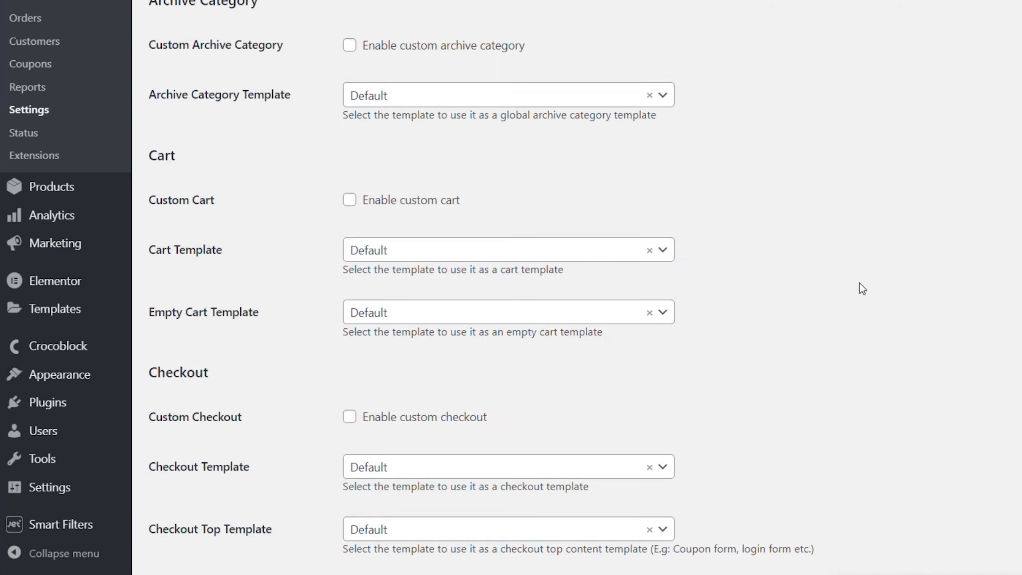
pyautogui.scroll(-10, 859, 282)
pyautogui.click(186, 494)
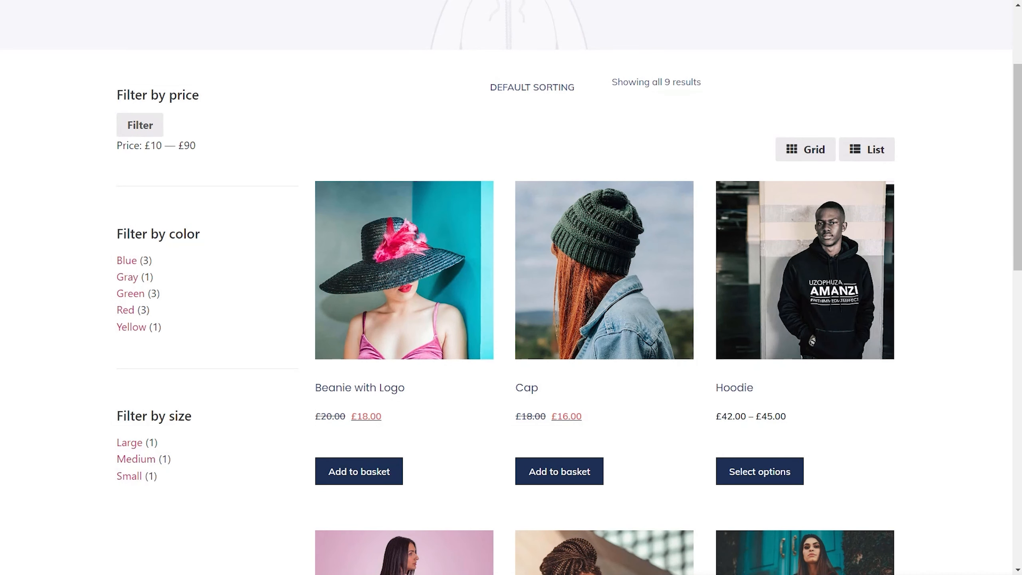
pyautogui.press('F5')
pyautogui.click(864, 152)
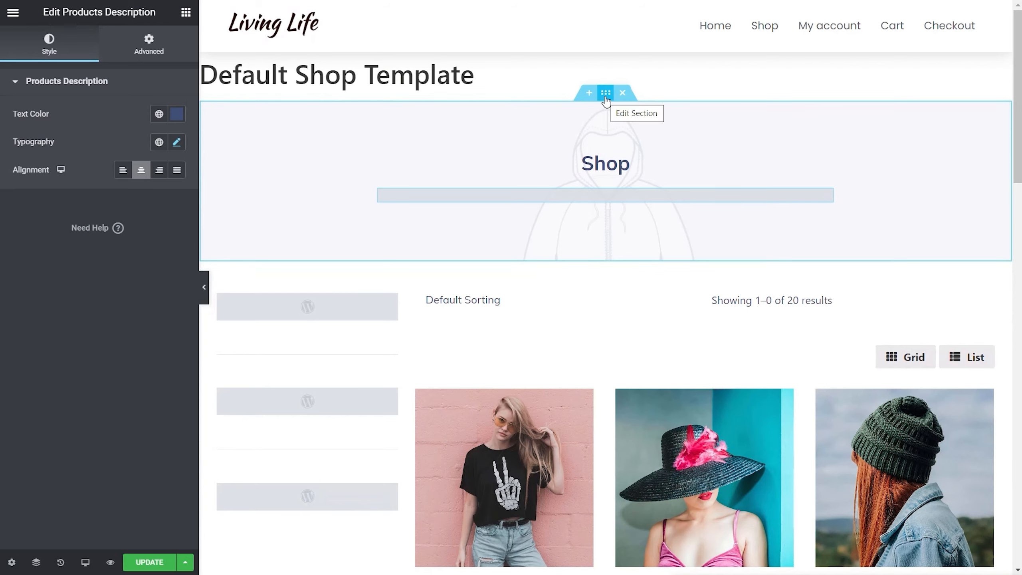
# Step: Replace the Shop header section's background image with the photo of the woman in a denim jacket against yellow
pyautogui.click(607, 101)
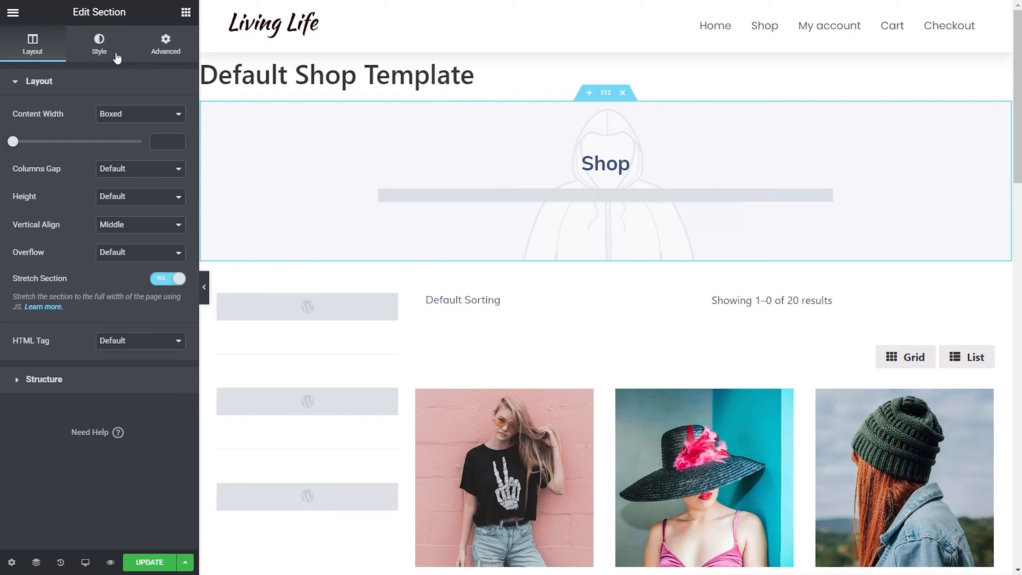
pyautogui.click(98, 50)
pyautogui.click(98, 233)
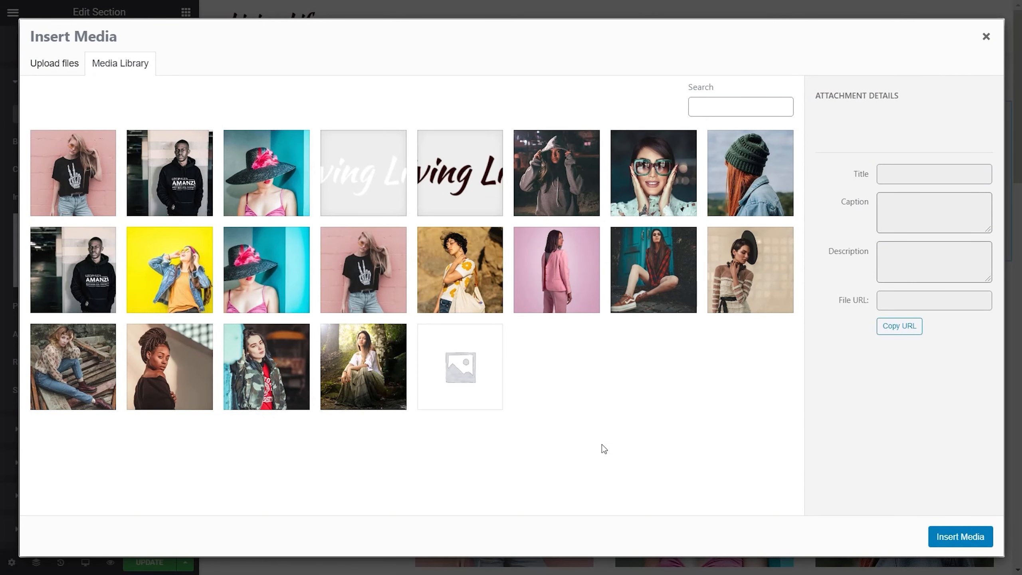
pyautogui.click(161, 266)
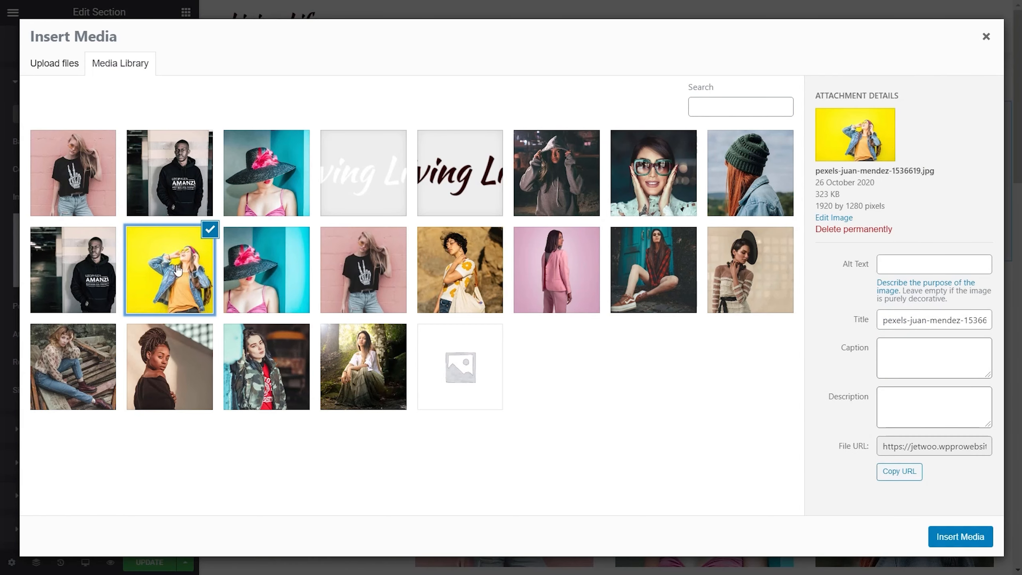
pyautogui.click(961, 537)
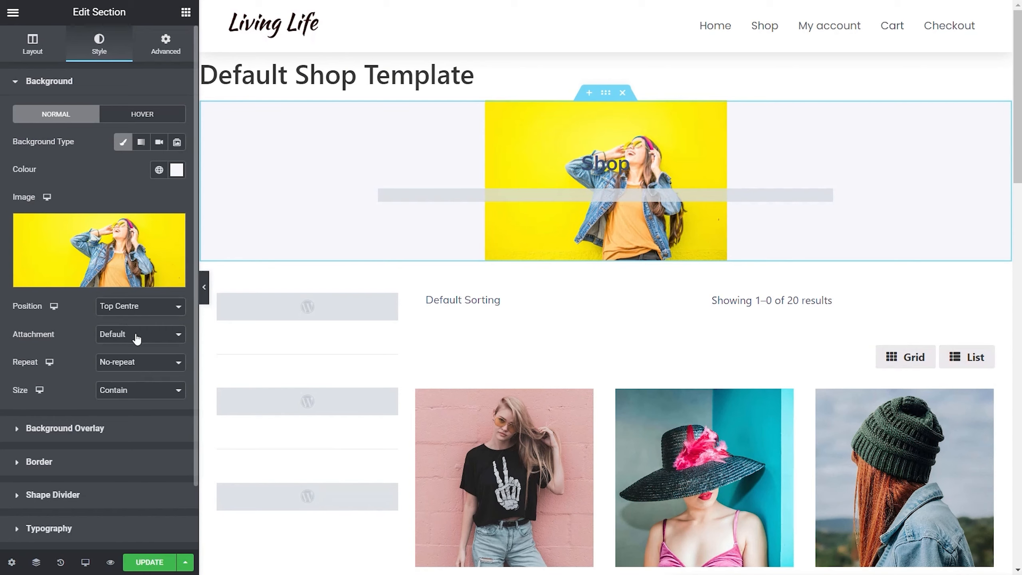
# Step: Set the header background image's size to Cover and its position to Centre Centre
pyautogui.click(148, 390)
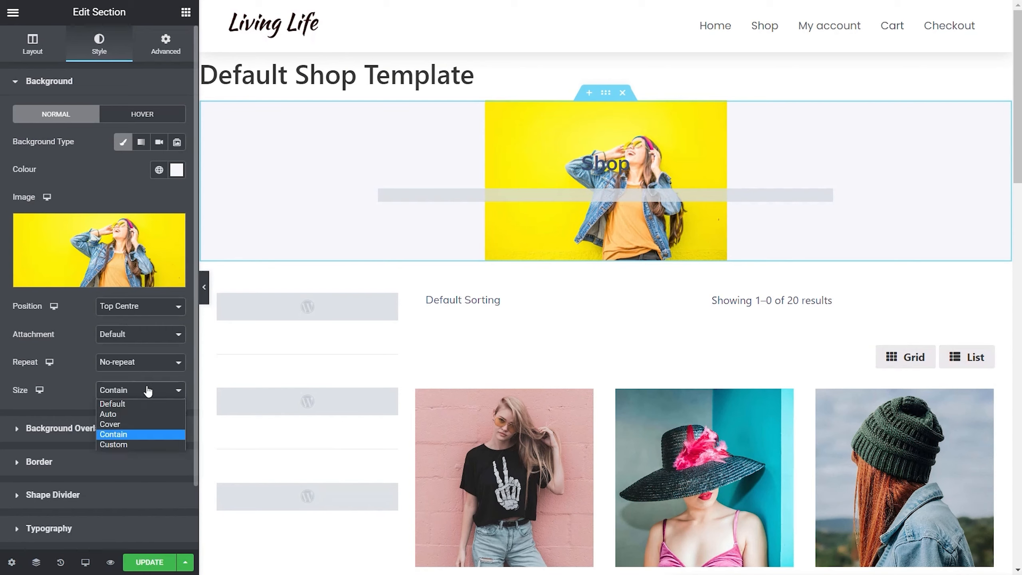
pyautogui.click(143, 424)
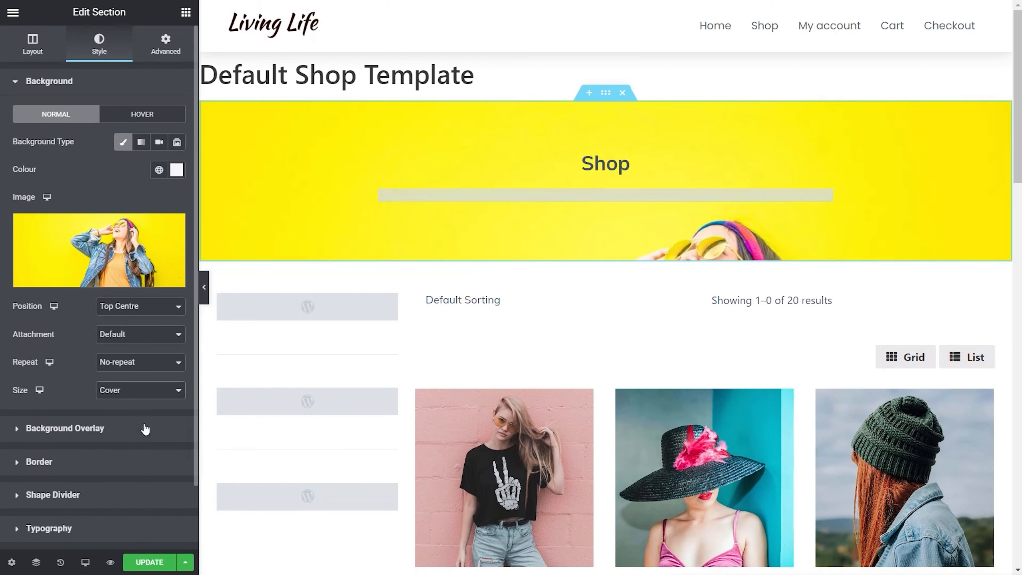
pyautogui.click(152, 307)
pyautogui.click(133, 331)
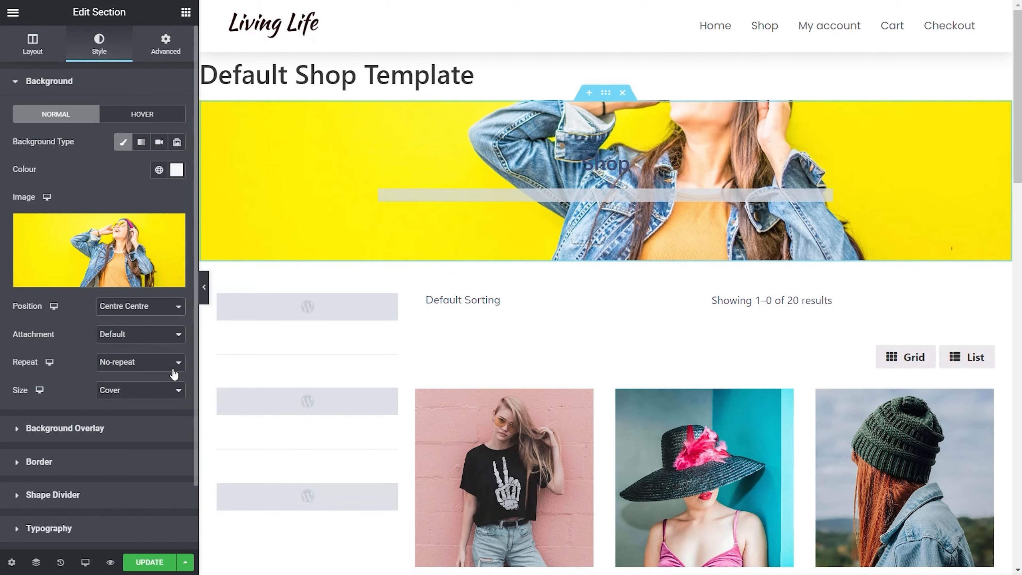
# Step: Give the Shop header section a minimum height of 236 px and update the template
pyautogui.click(38, 47)
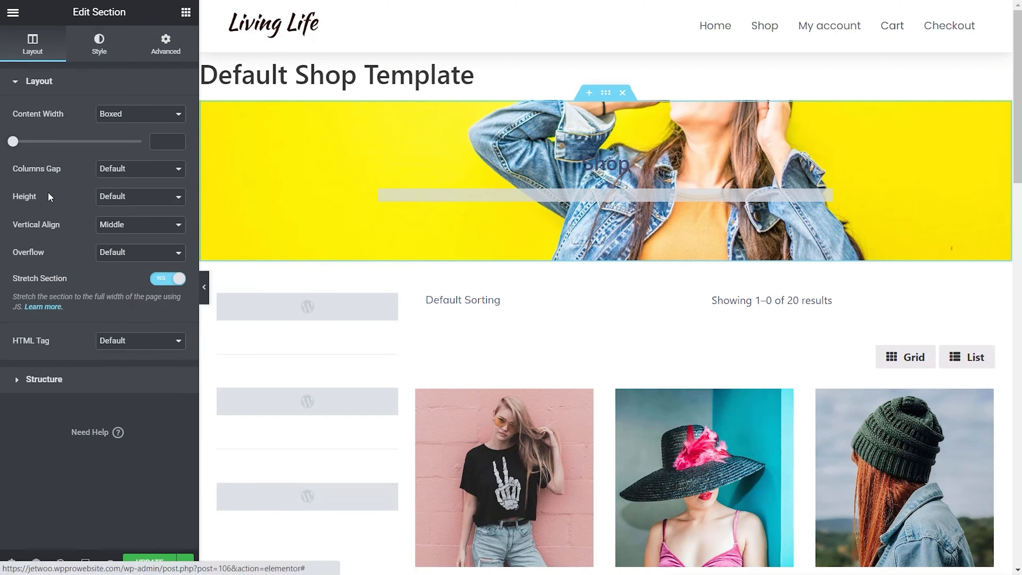
pyautogui.click(129, 200)
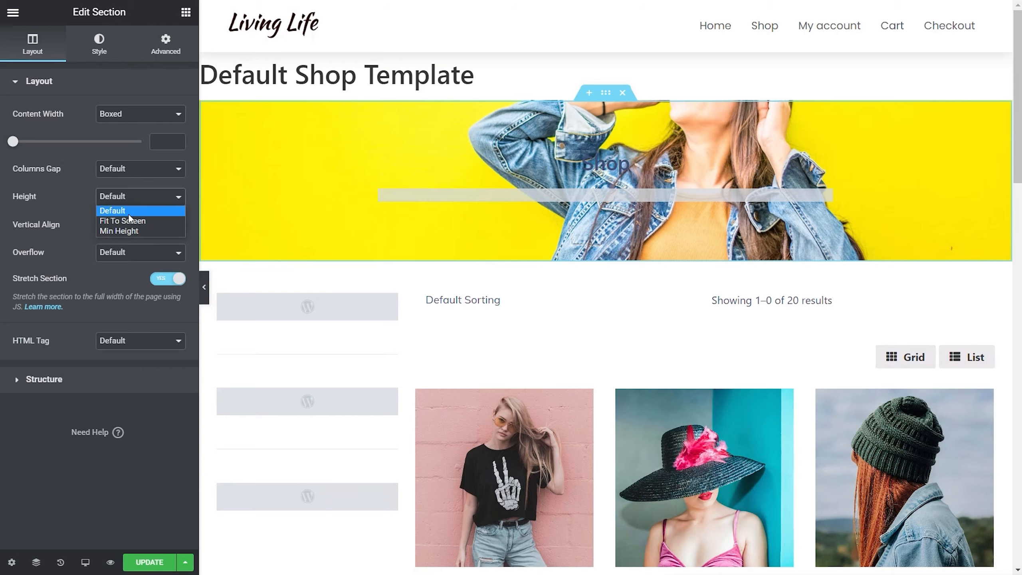
pyautogui.click(131, 229)
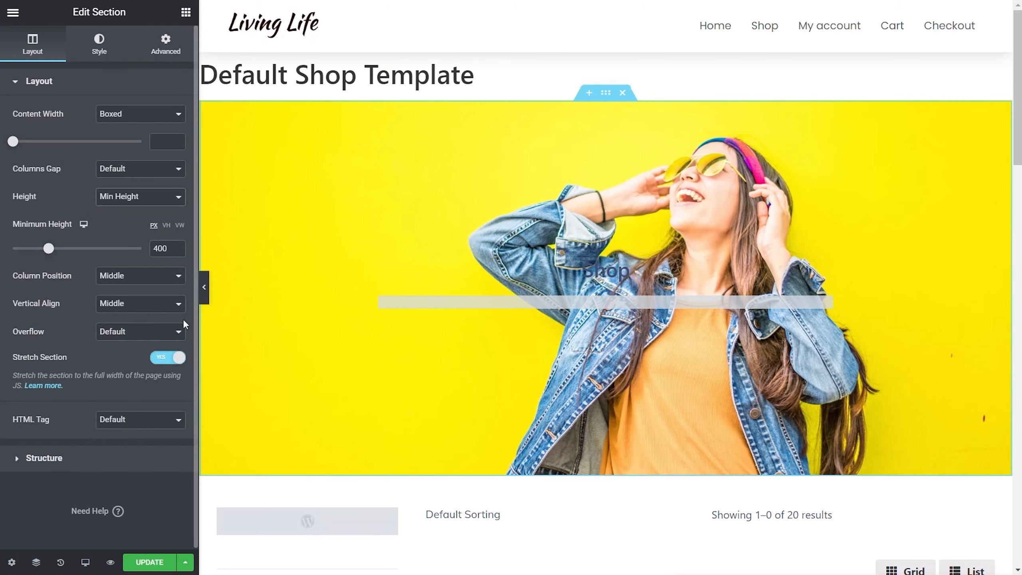
pyautogui.moveTo(49, 248); pyautogui.dragTo(34, 249)
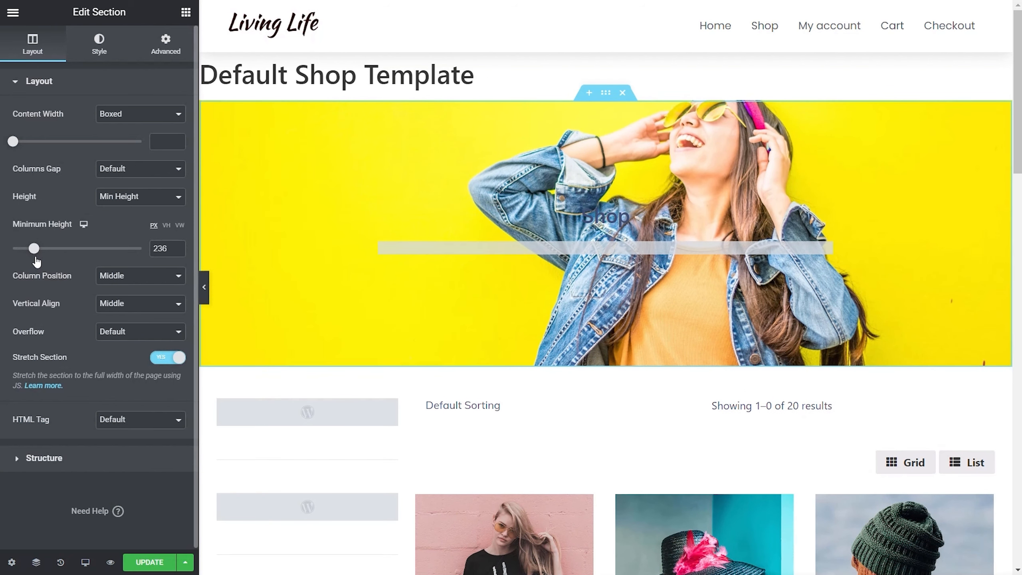
pyautogui.click(155, 563)
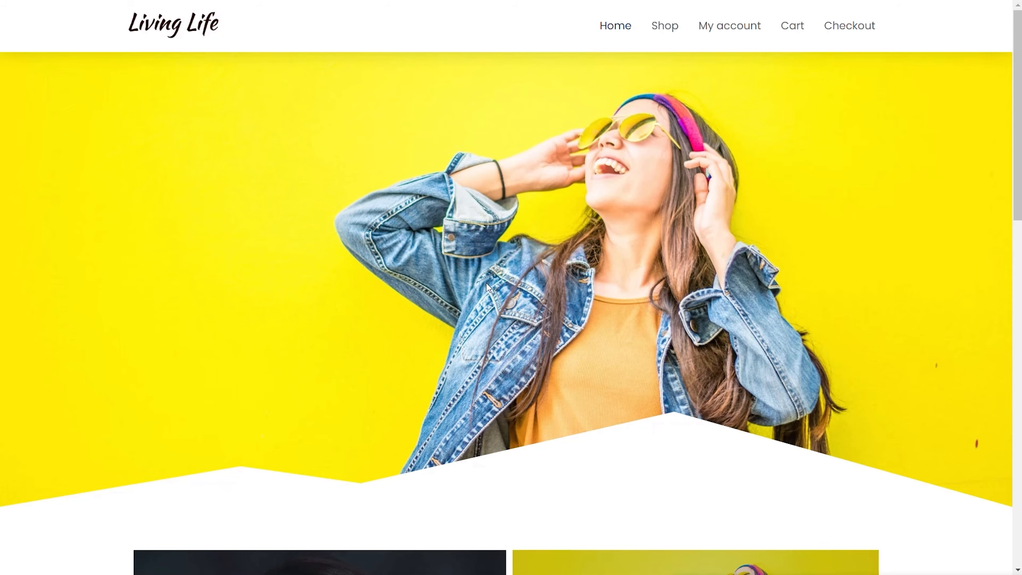
# Step: From the live homepage, view the Accessories category page and the Hoodies category page
pyautogui.scroll(-8, 227, 252)
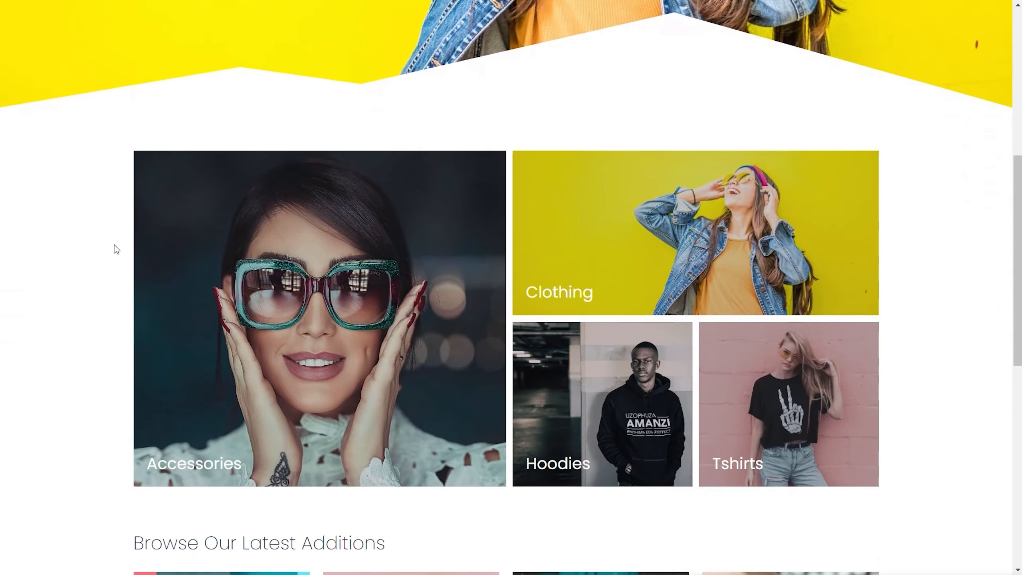
pyautogui.click(314, 322)
pyautogui.scroll(-3, 639, 286)
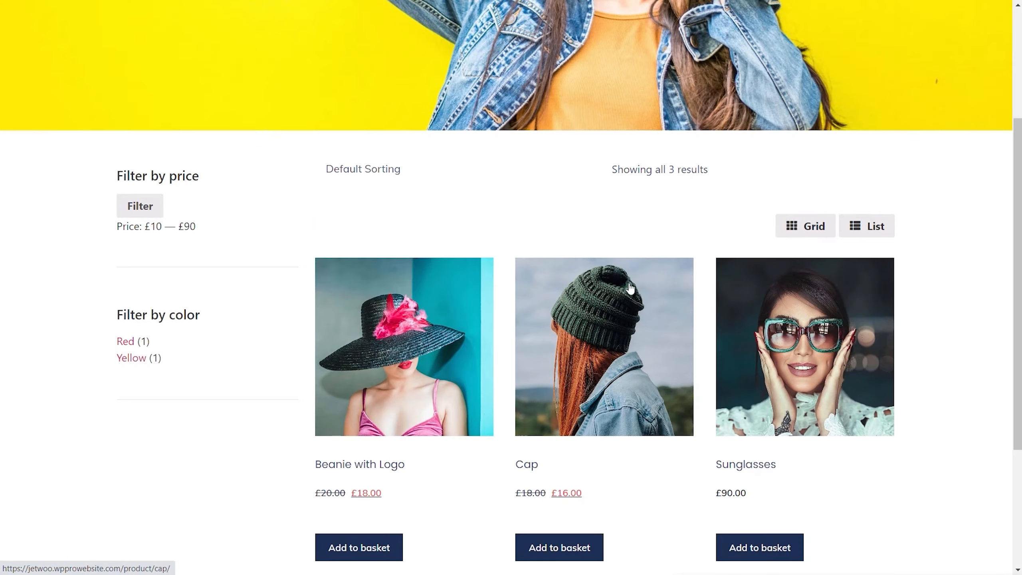
pyautogui.scroll(1, 554, 281)
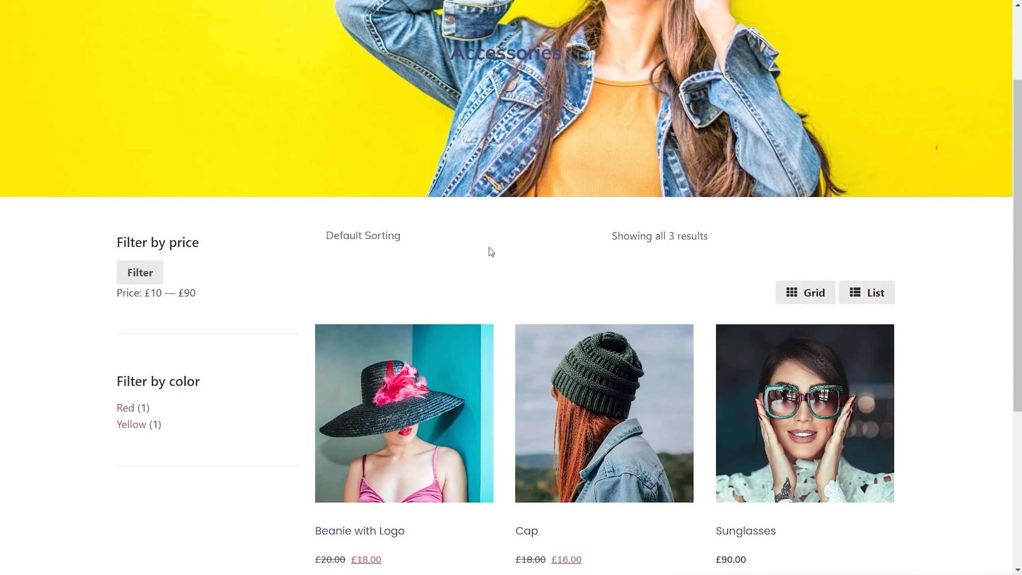
pyautogui.hotkey('alt', 'Left')
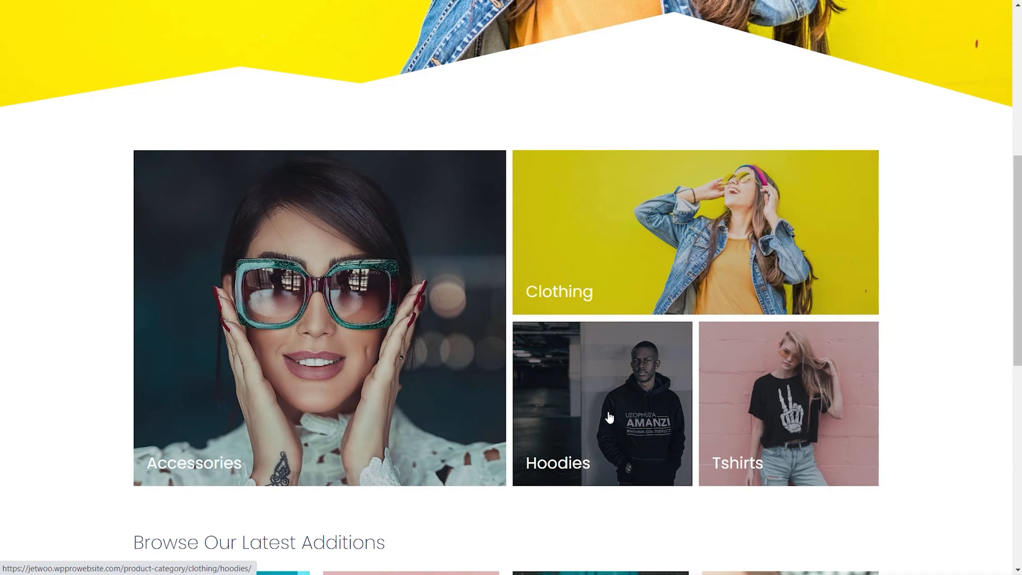
pyautogui.click(606, 418)
pyautogui.scroll(-4, 523, 387)
pyautogui.scroll(4, 371, 347)
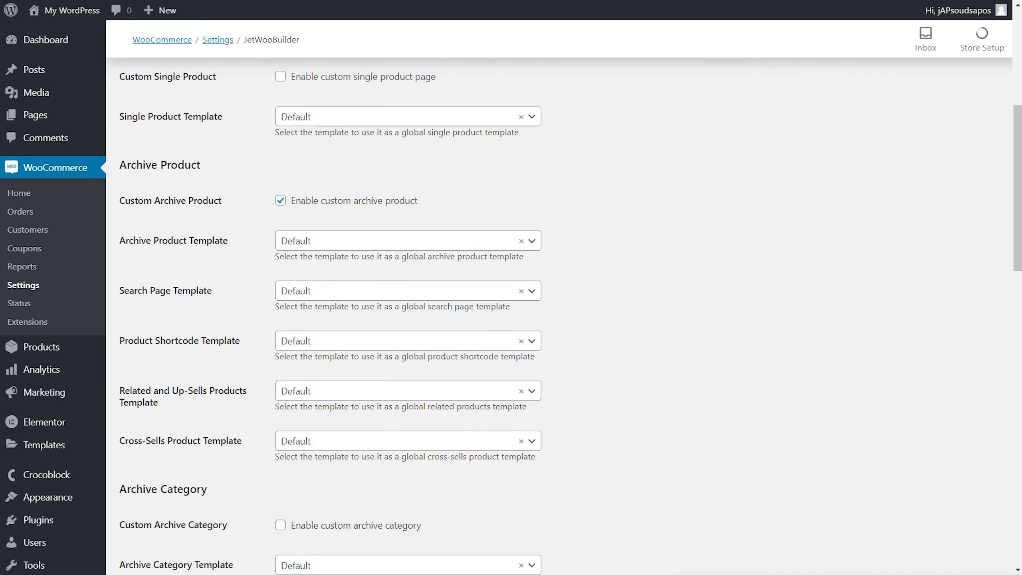
# Step: Review the shop, single and archive template settings in JetWooBuilder and open the Archive Product Template choices
pyautogui.scroll(6, 683, 277)
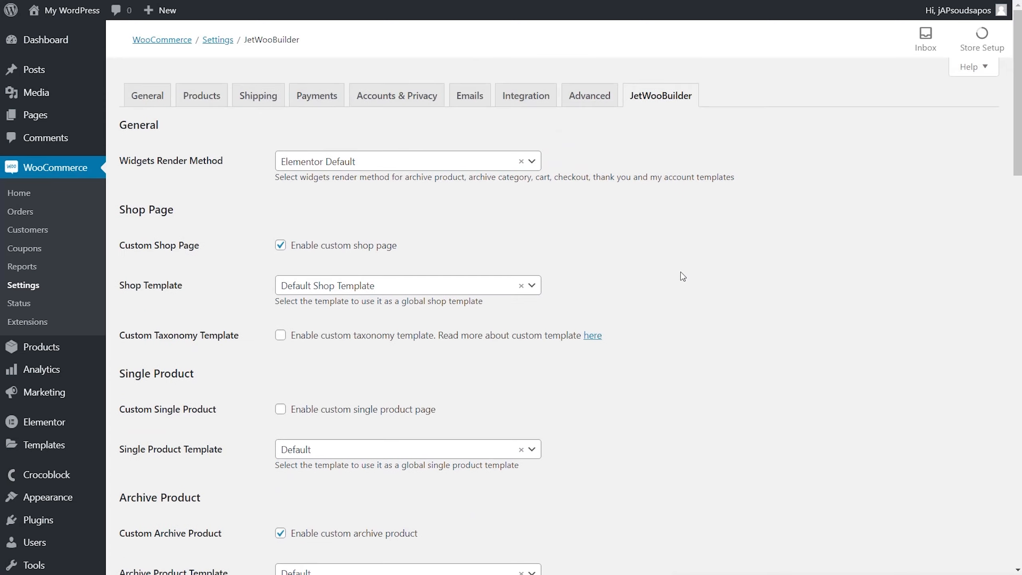
pyautogui.scroll(-5, 682, 277)
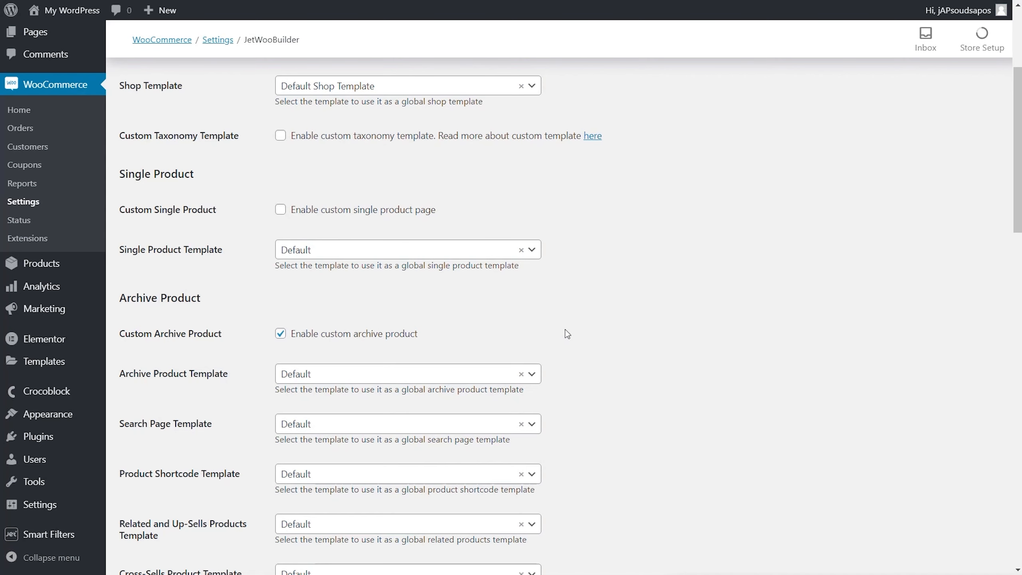
pyautogui.scroll(-5, 565, 330)
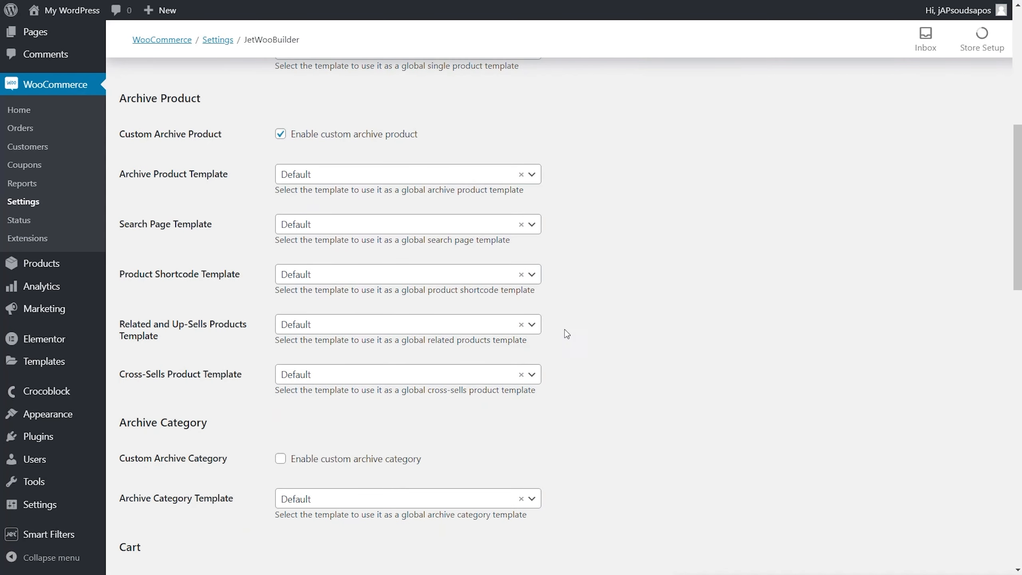
pyautogui.click(532, 175)
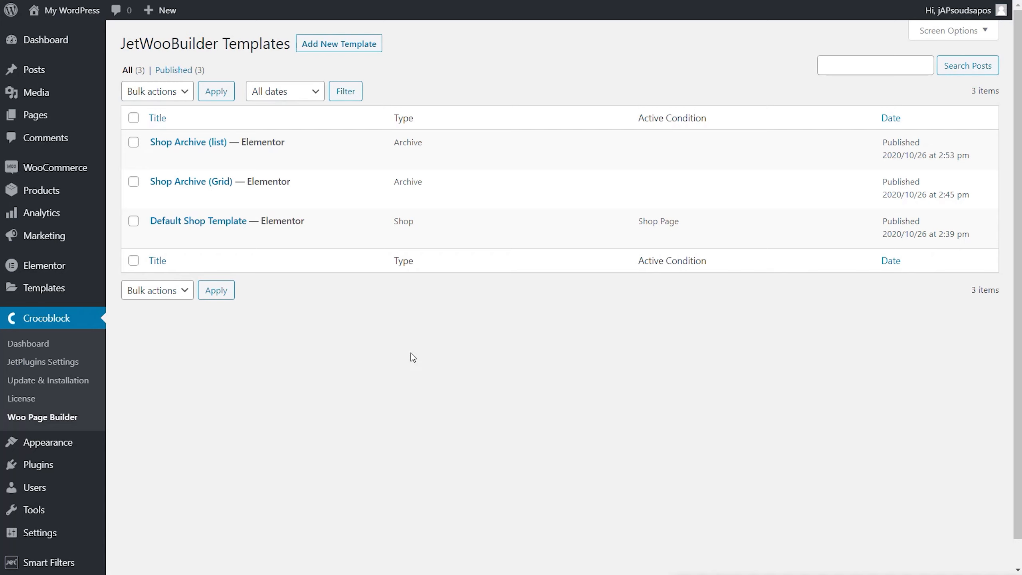
# Step: Create a Single template named Default Single Product, starting from the first hoodie layout with the image beside the product details
pyautogui.click(346, 49)
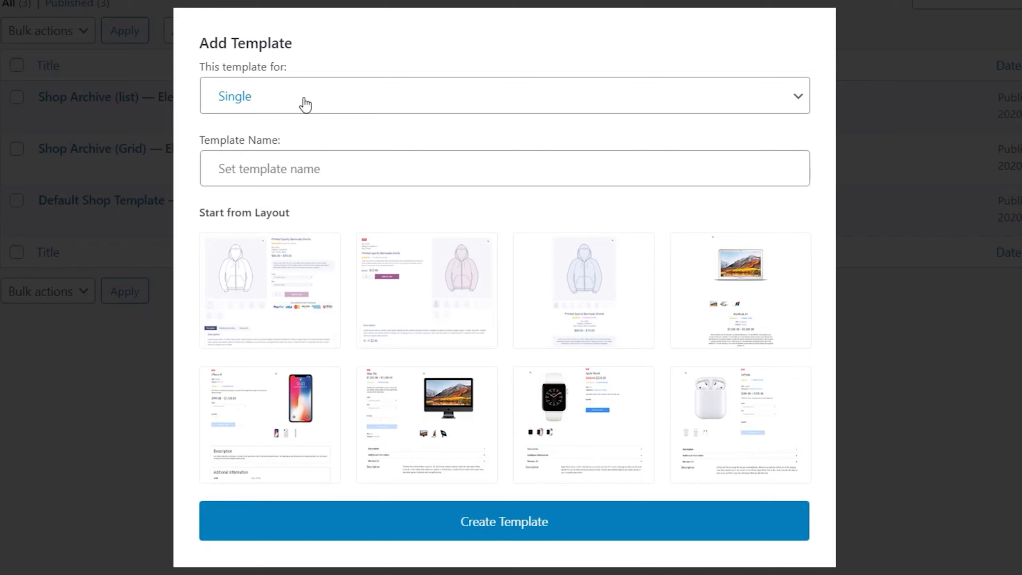
pyautogui.click(297, 160)
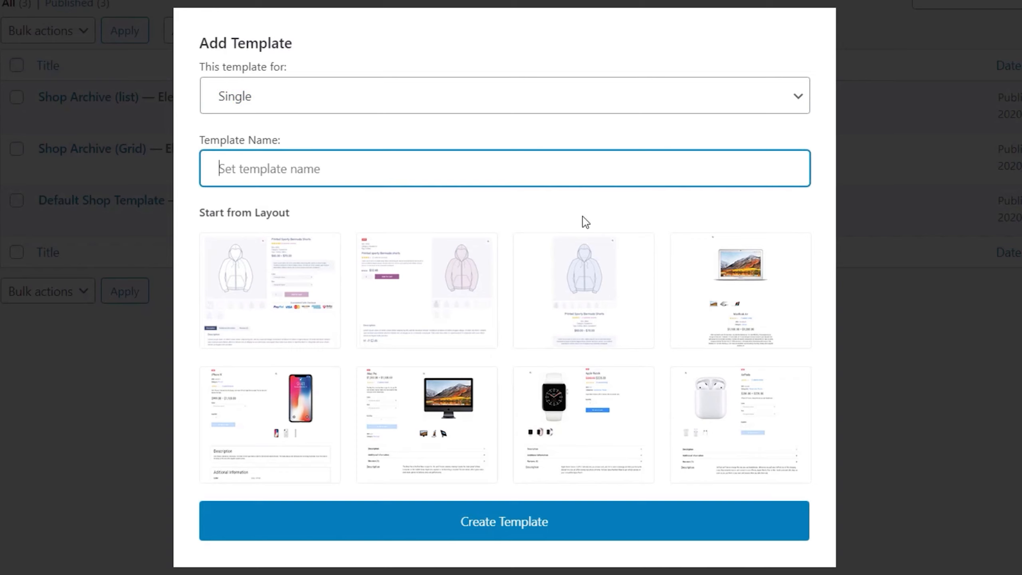
pyautogui.write('Default ')
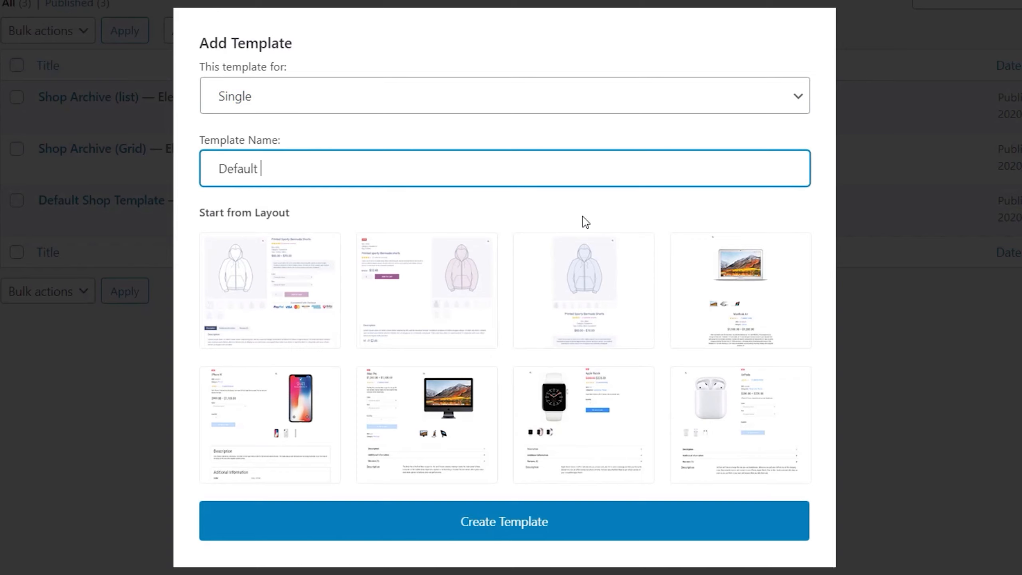
pyautogui.write('Single Product')
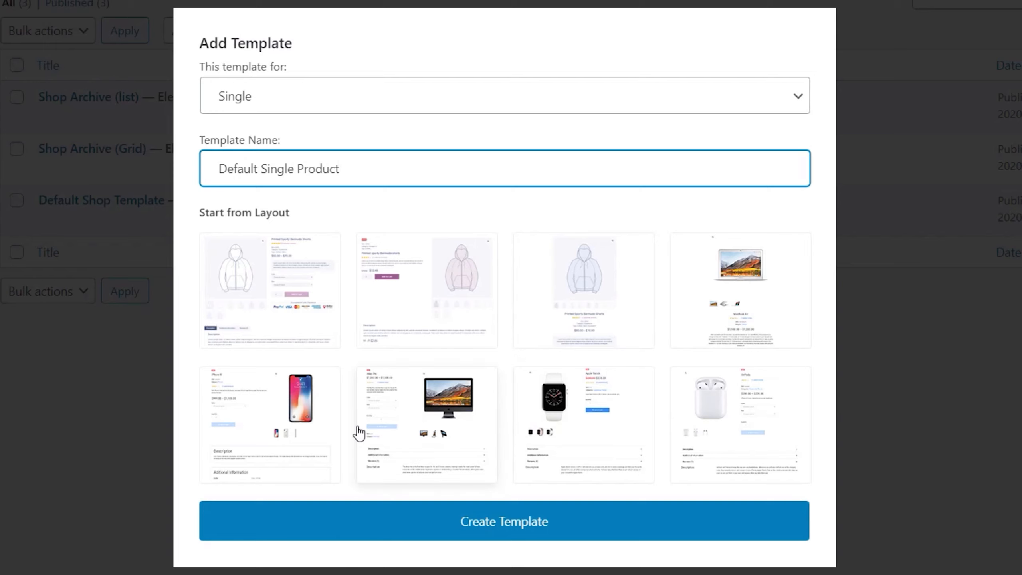
pyautogui.click(258, 281)
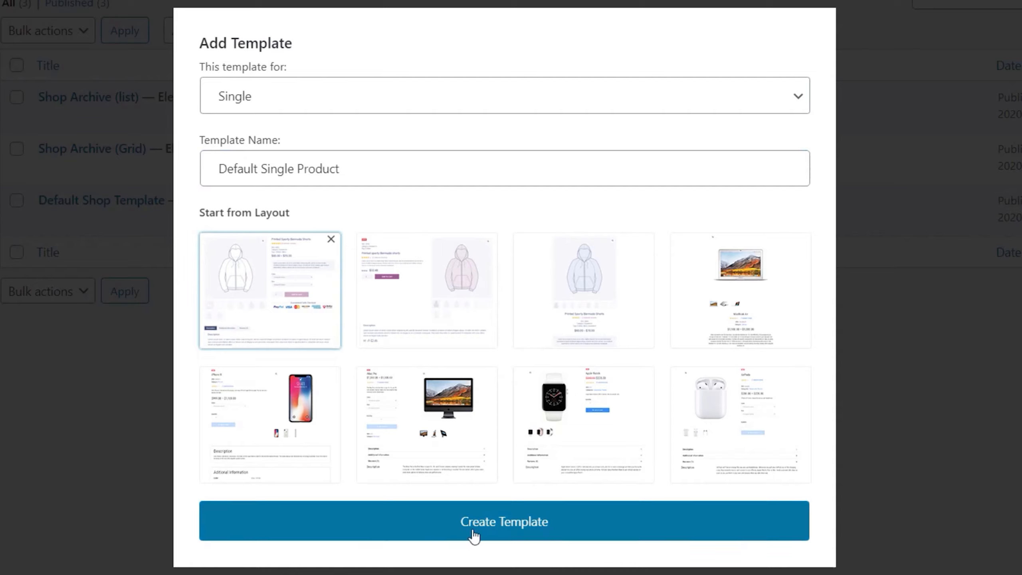
pyautogui.click(485, 526)
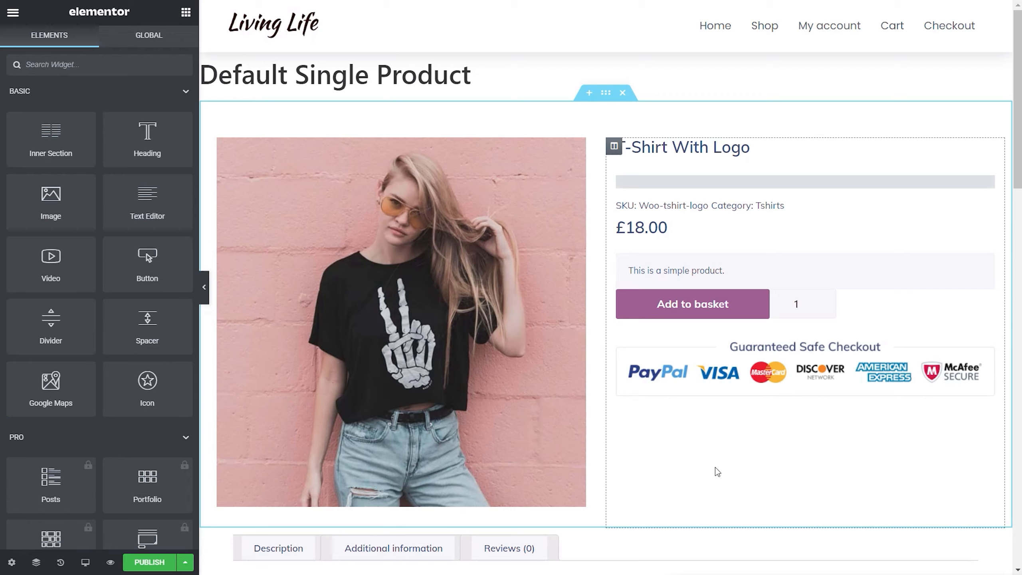
# Step: Review the single product template from the product image and details through the description to the related products
pyautogui.scroll(-10, 716, 468)
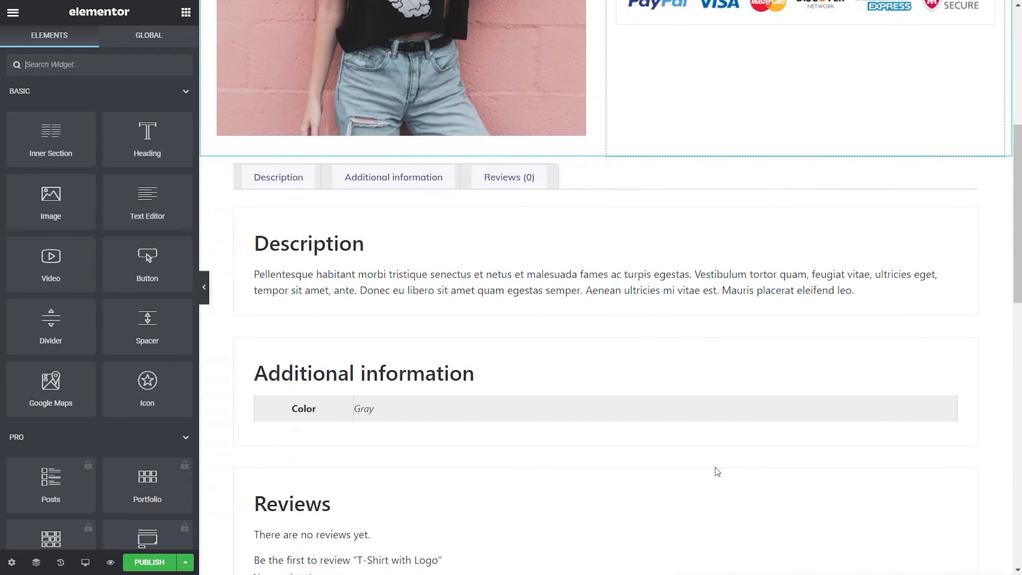
pyautogui.scroll(-13, 716, 467)
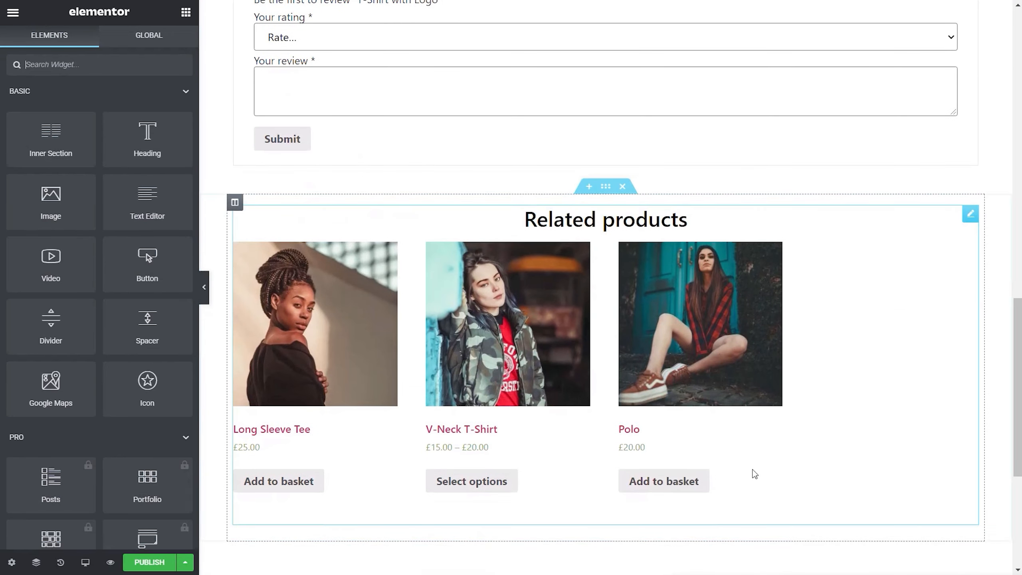
pyautogui.scroll(10, 839, 398)
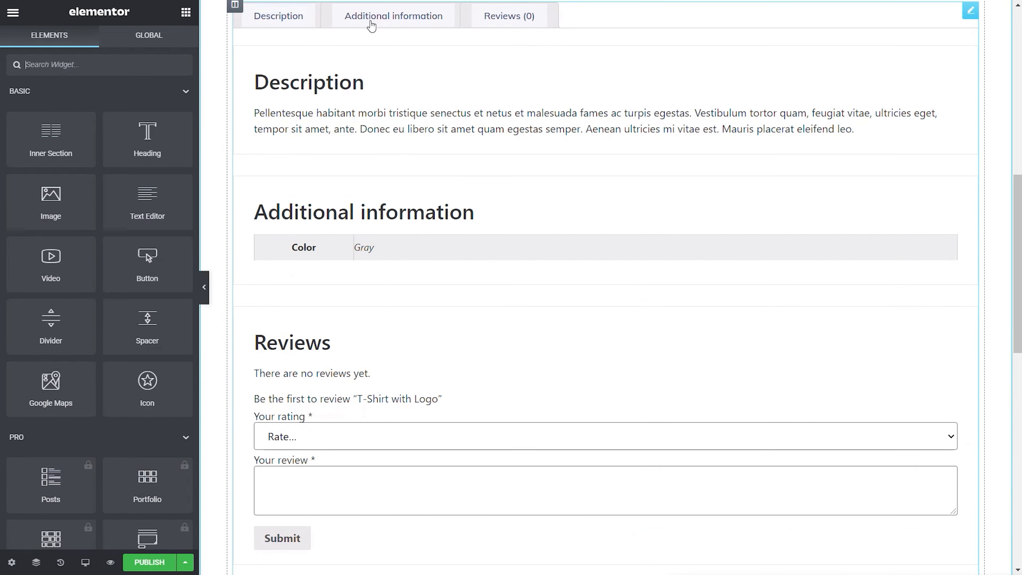
pyautogui.scroll(5, 639, 355)
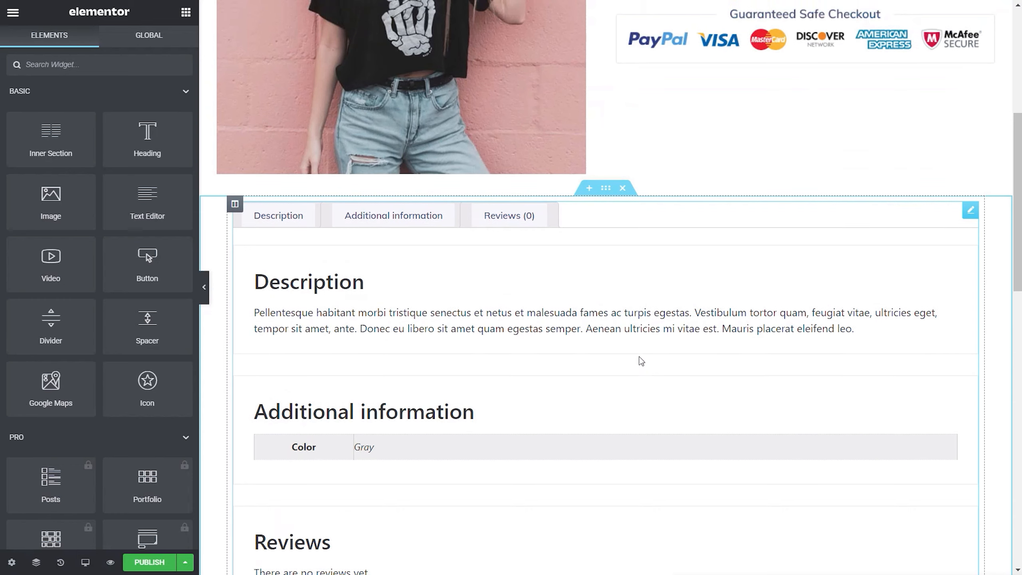
pyautogui.scroll(8, 640, 360)
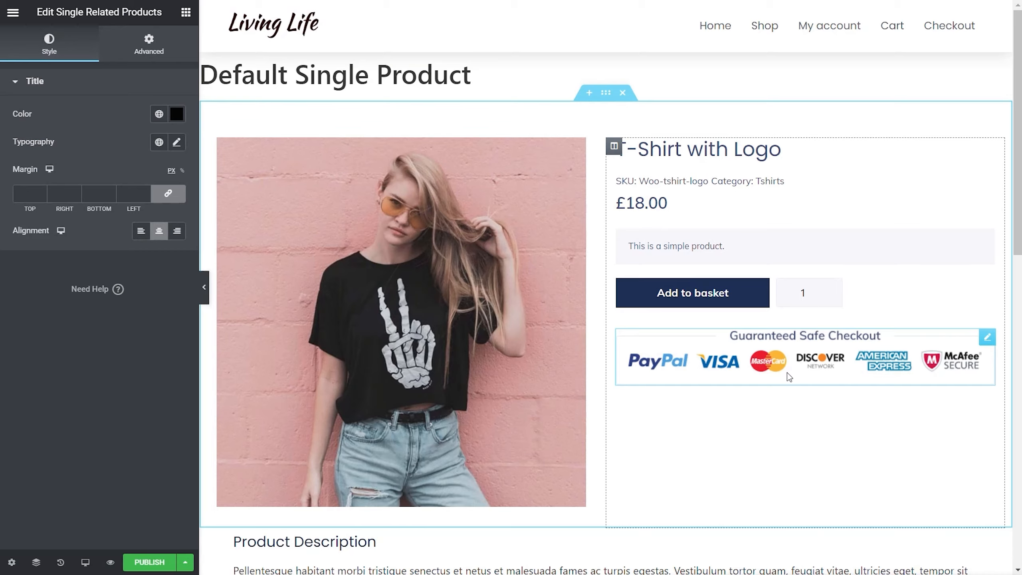
pyautogui.scroll(-10, 789, 376)
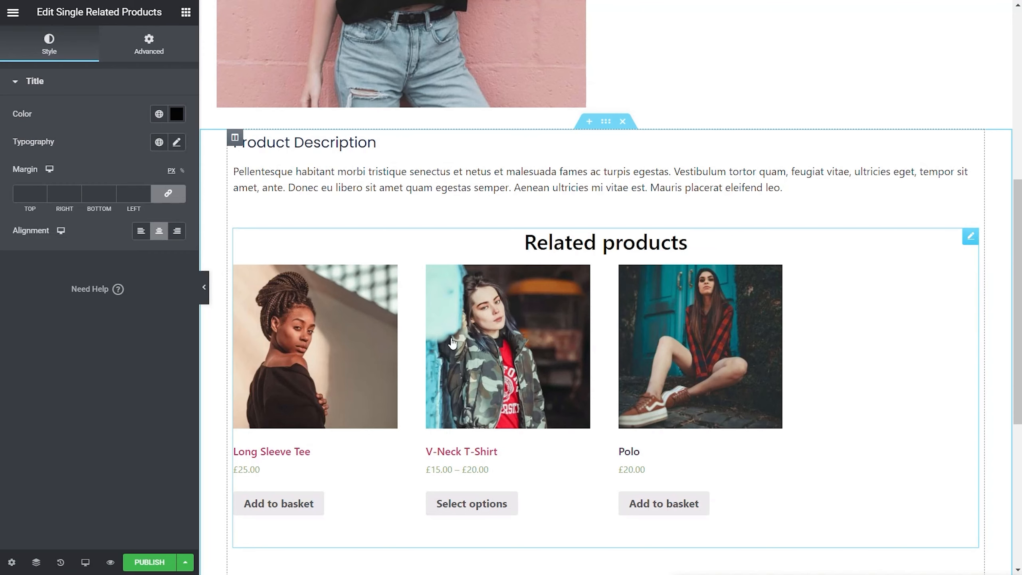
# Step: Look through the JetWooBuilder widgets available for building the single product template
pyautogui.click(185, 10)
pyautogui.scroll(-15, 90, 441)
pyautogui.scroll(-15, 91, 437)
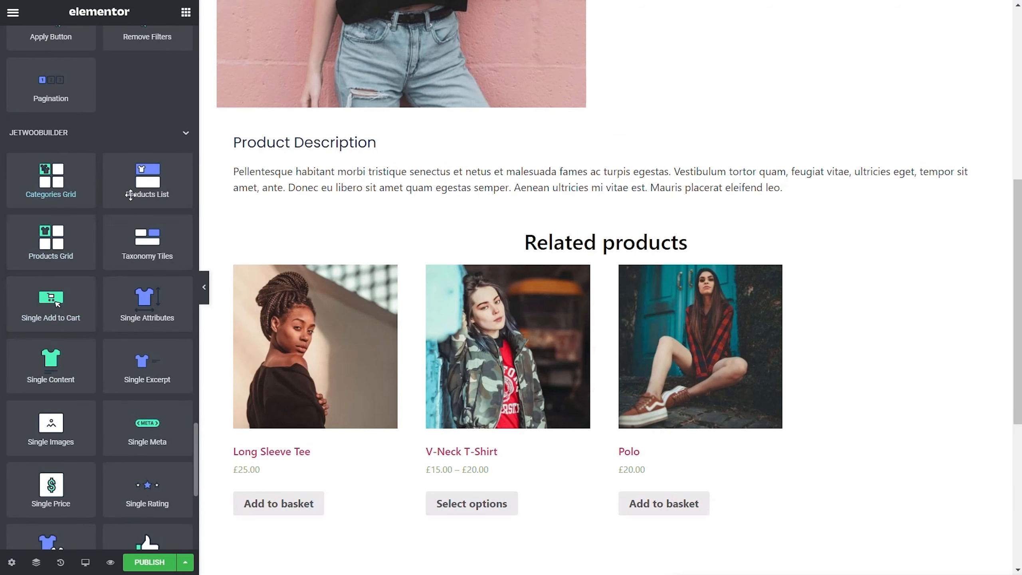
pyautogui.scroll(-2, 128, 316)
pyautogui.scroll(-4, 128, 316)
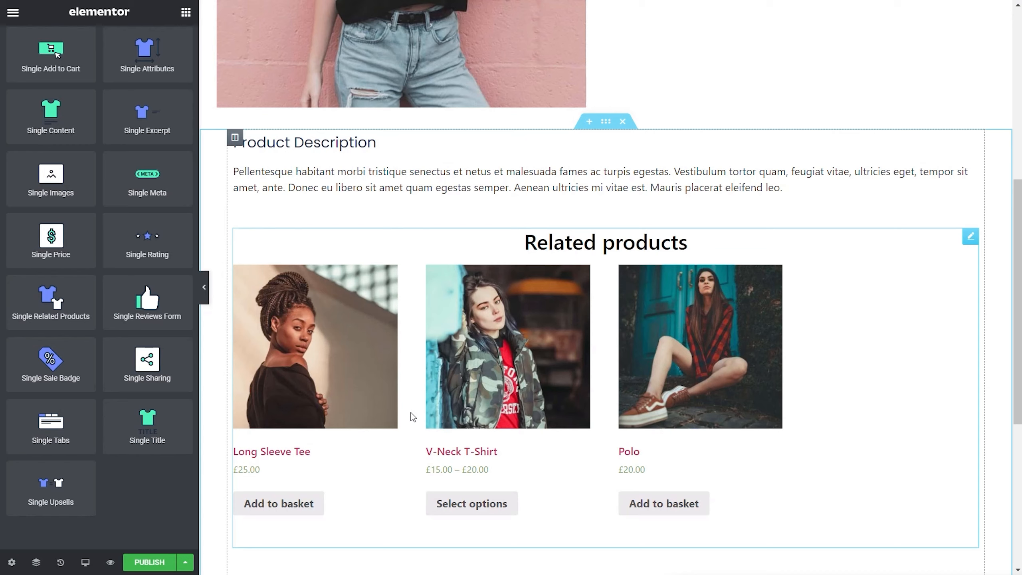
pyautogui.scroll(10, 559, 425)
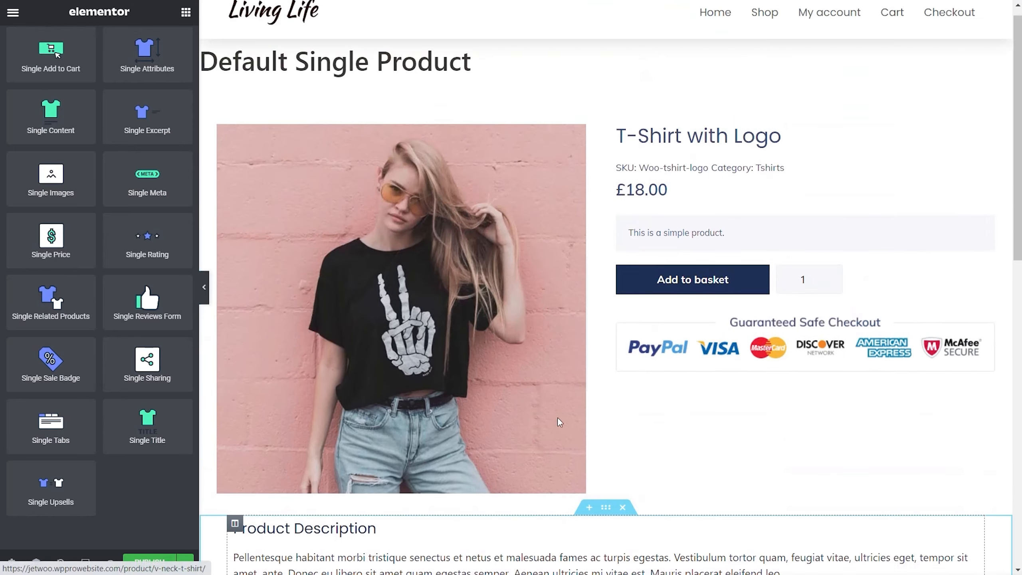
# Step: Publish the Default Single Product template and exit the editor to the WordPress dashboard
pyautogui.click(145, 562)
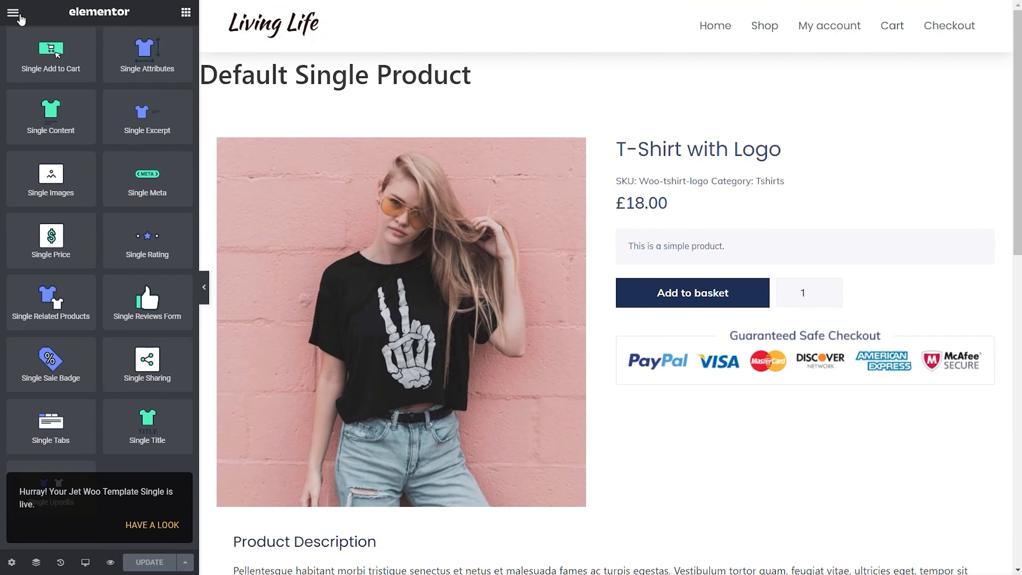
pyautogui.click(20, 18)
pyautogui.click(77, 251)
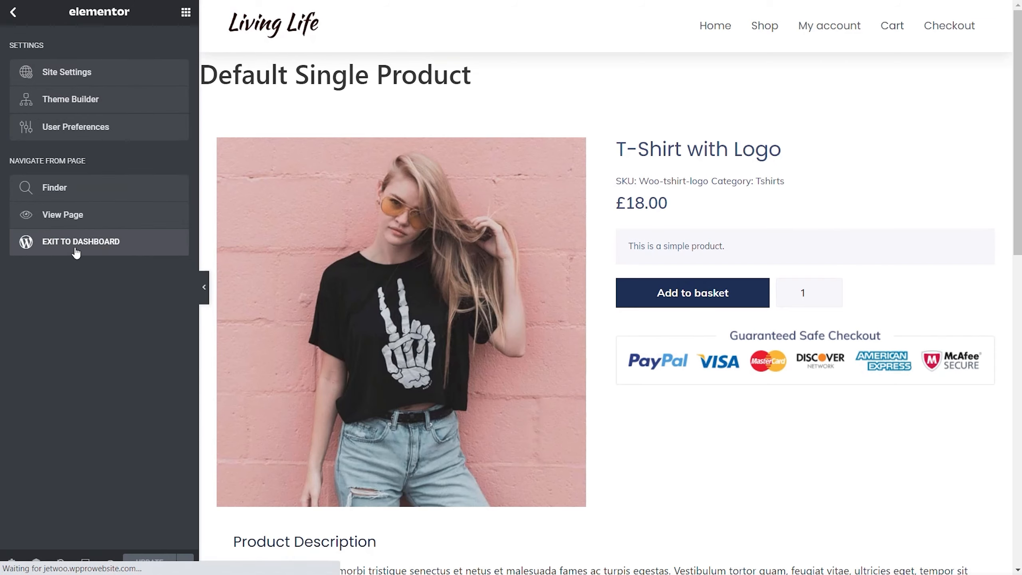
# Step: In WooCommerce's JetWooBuilder settings, enable the custom single product page with the Default Single Product template and save the changes
pyautogui.moveTo(56, 167)
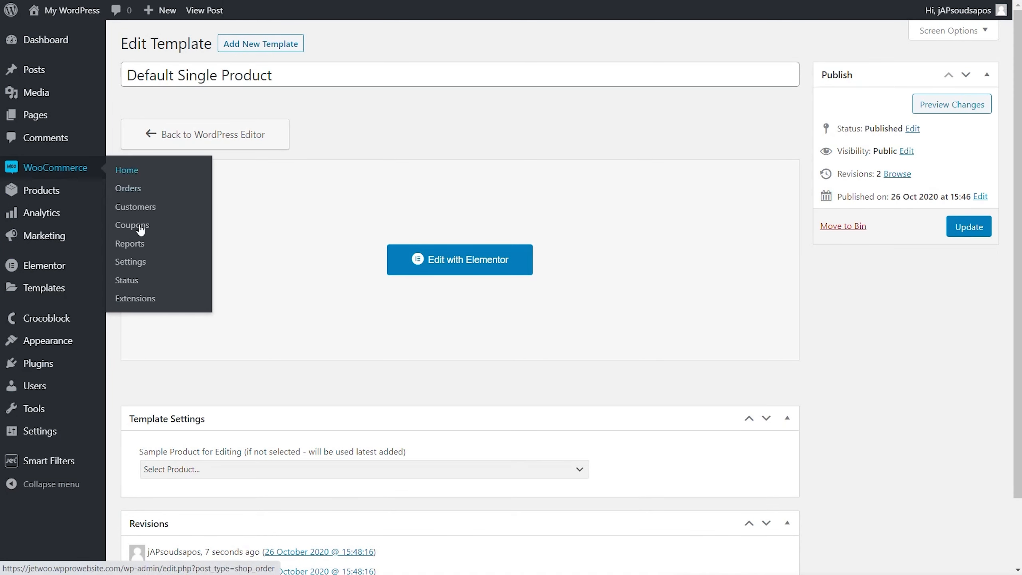
pyautogui.click(129, 269)
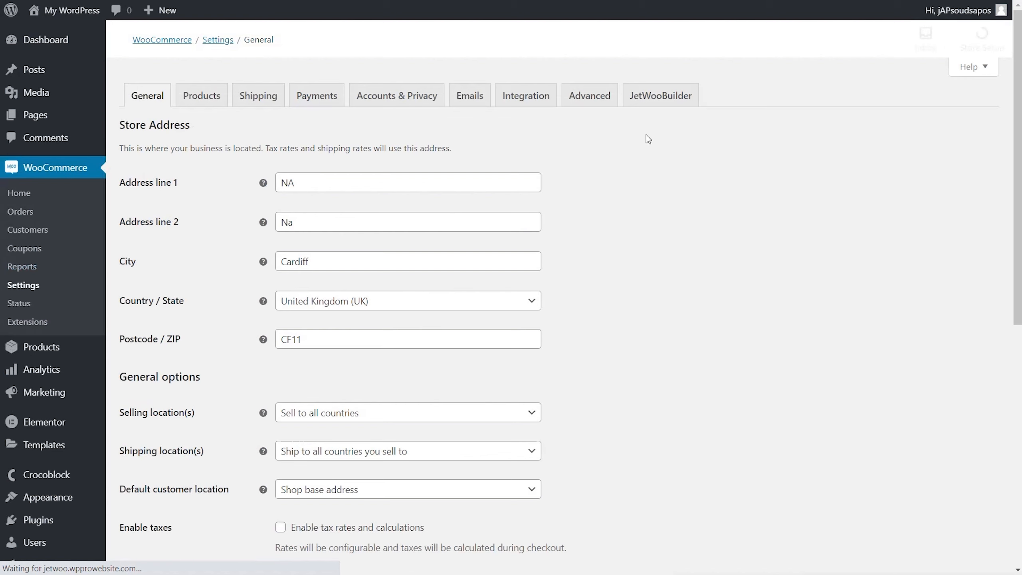
pyautogui.click(672, 100)
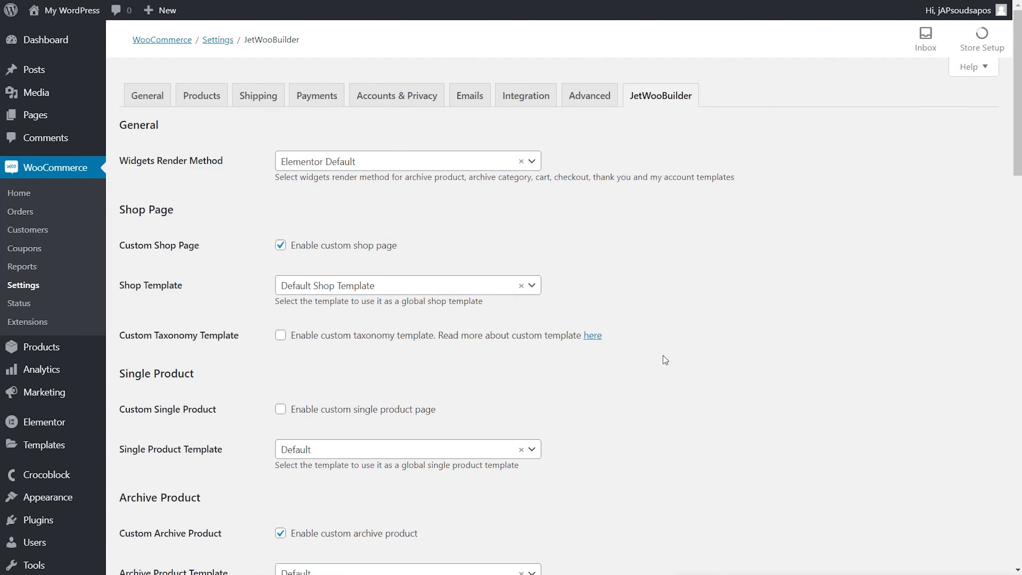
pyautogui.scroll(-3, 665, 360)
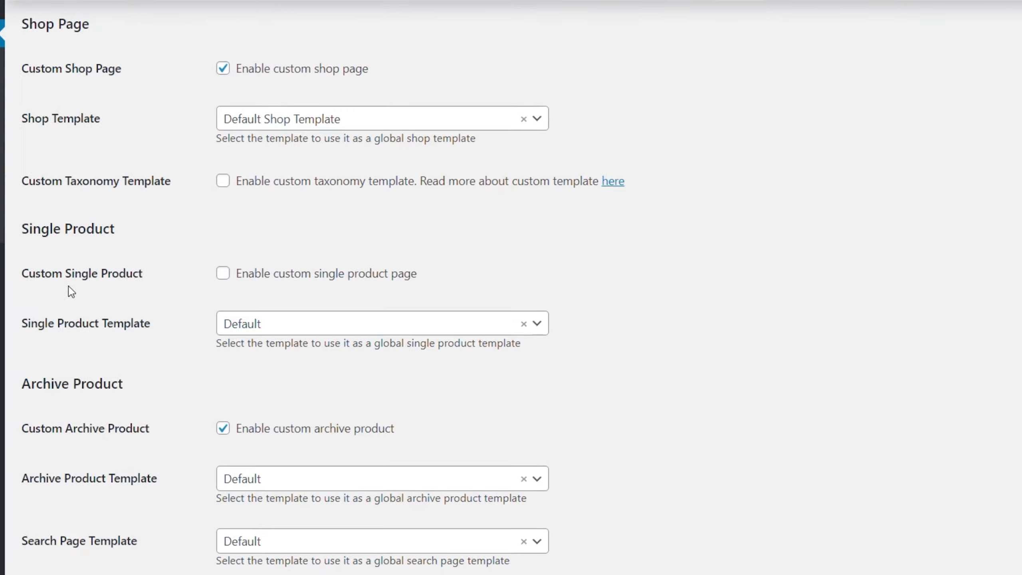
pyautogui.click(222, 273)
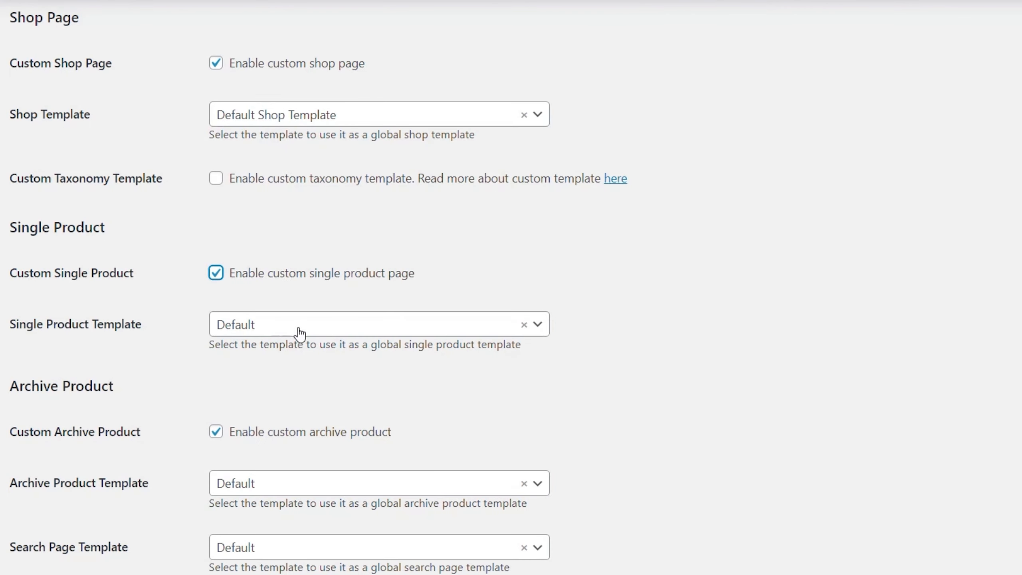
pyautogui.click(322, 333)
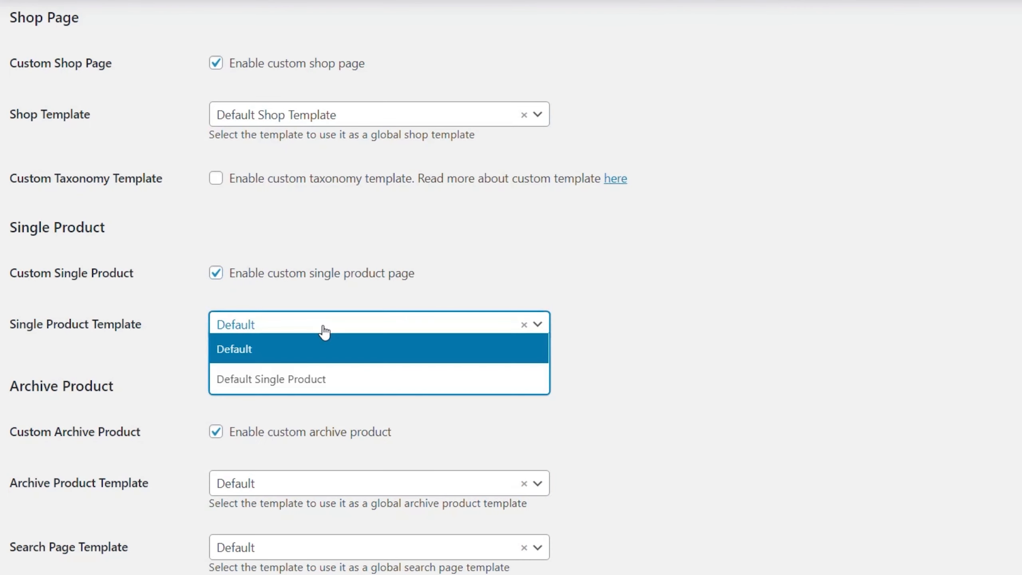
pyautogui.click(310, 386)
pyautogui.scroll(-10, 655, 361)
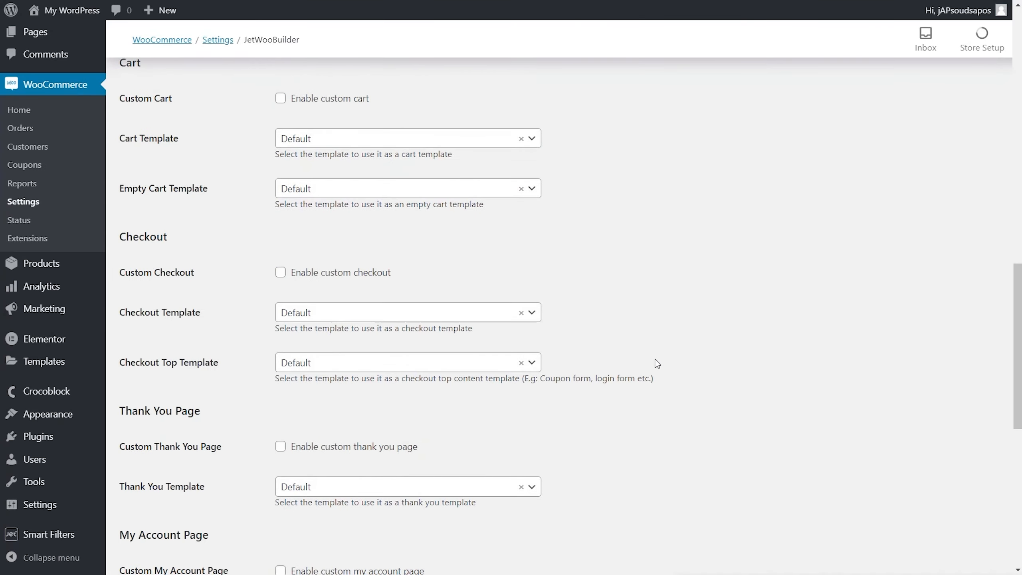
pyautogui.scroll(-10, 656, 364)
pyautogui.click(163, 511)
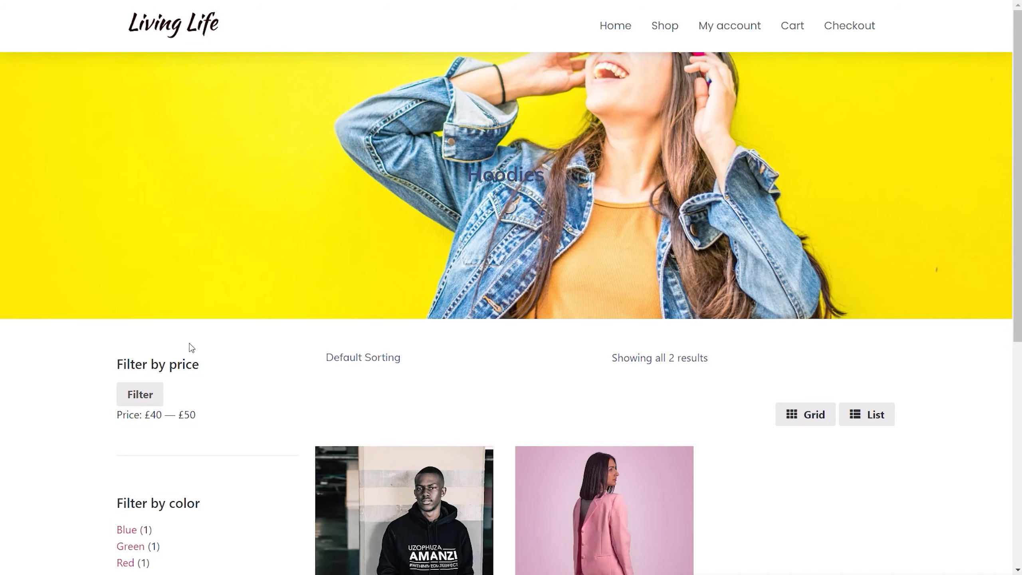
# Step: Open the Hoodie product from the Hoodies category page and review its layout, description and related products
pyautogui.scroll(-5, 176, 338)
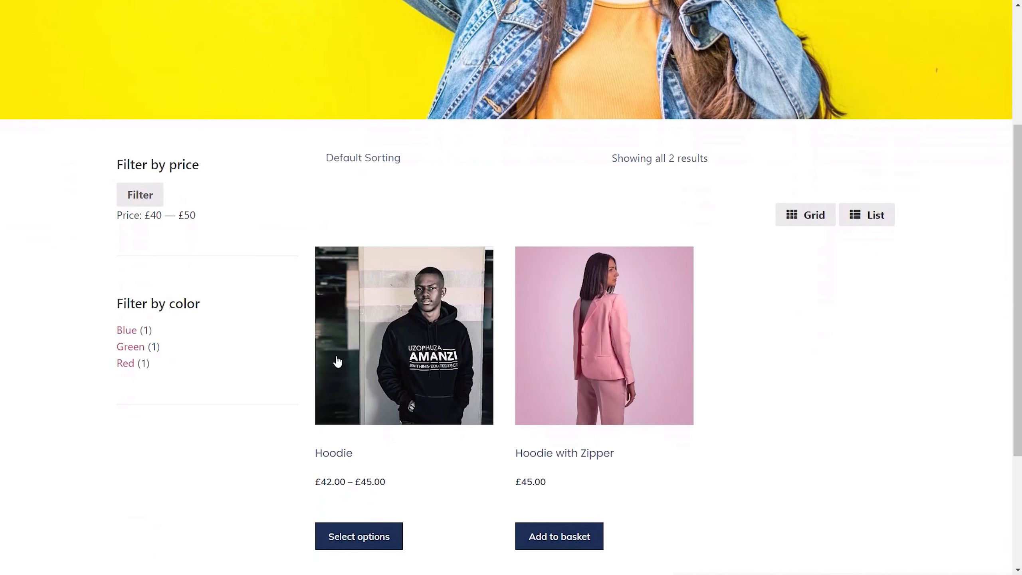
pyautogui.click(363, 362)
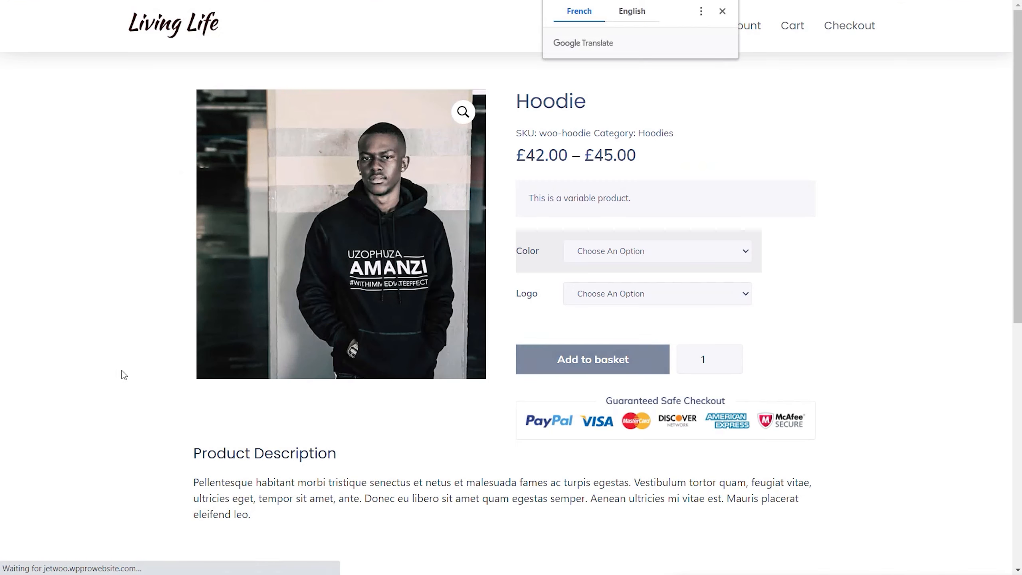
pyautogui.click(722, 12)
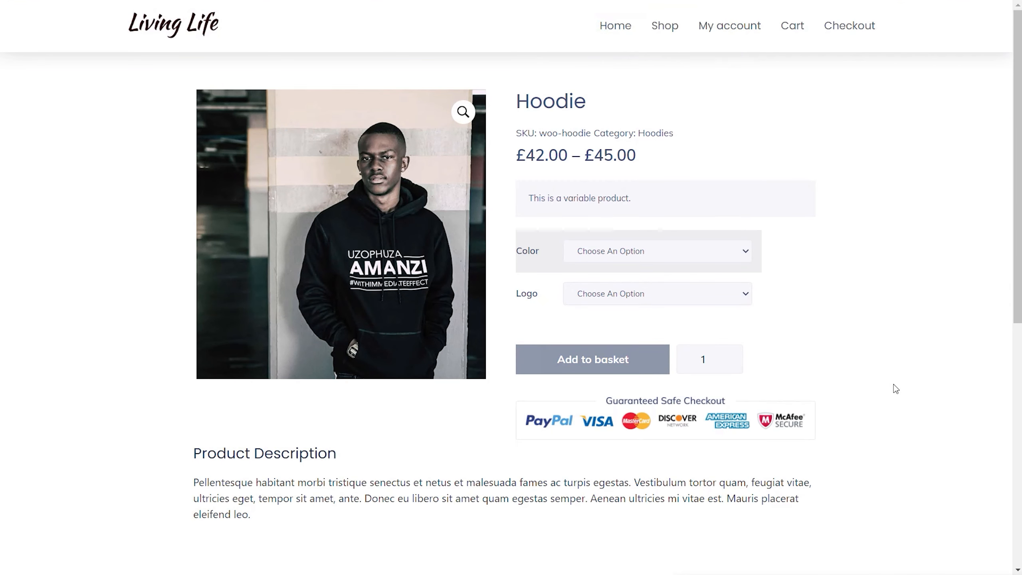
pyautogui.scroll(-10, 884, 380)
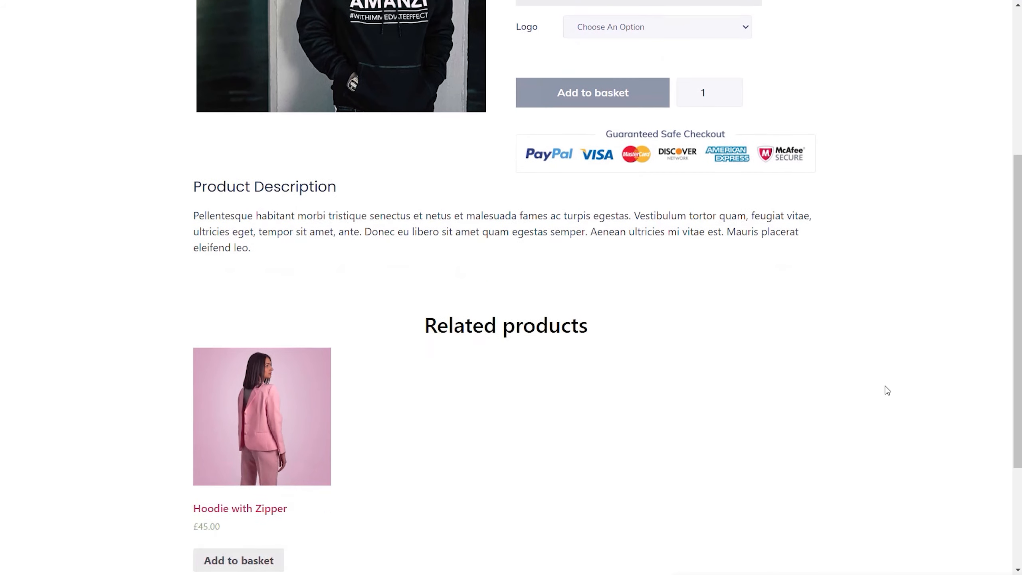
pyautogui.scroll(8, 278, 347)
pyautogui.scroll(2, 279, 347)
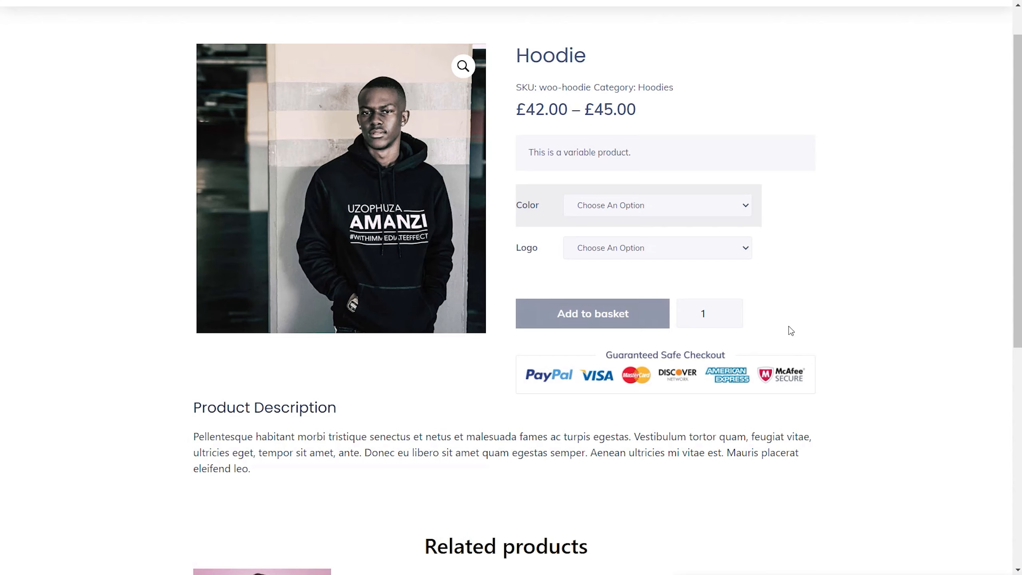
pyautogui.scroll(1, 825, 391)
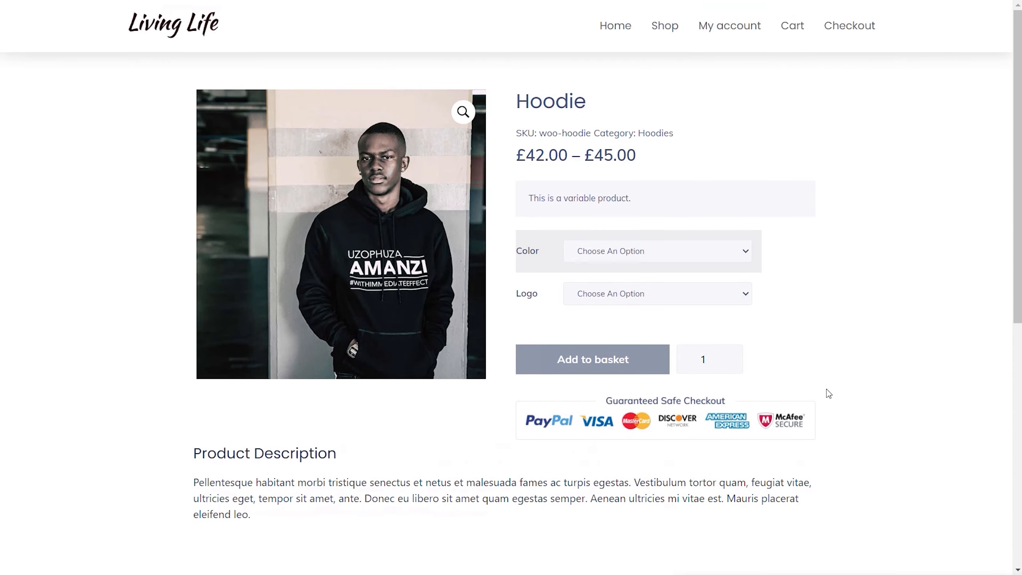
pyautogui.scroll(-8, 827, 389)
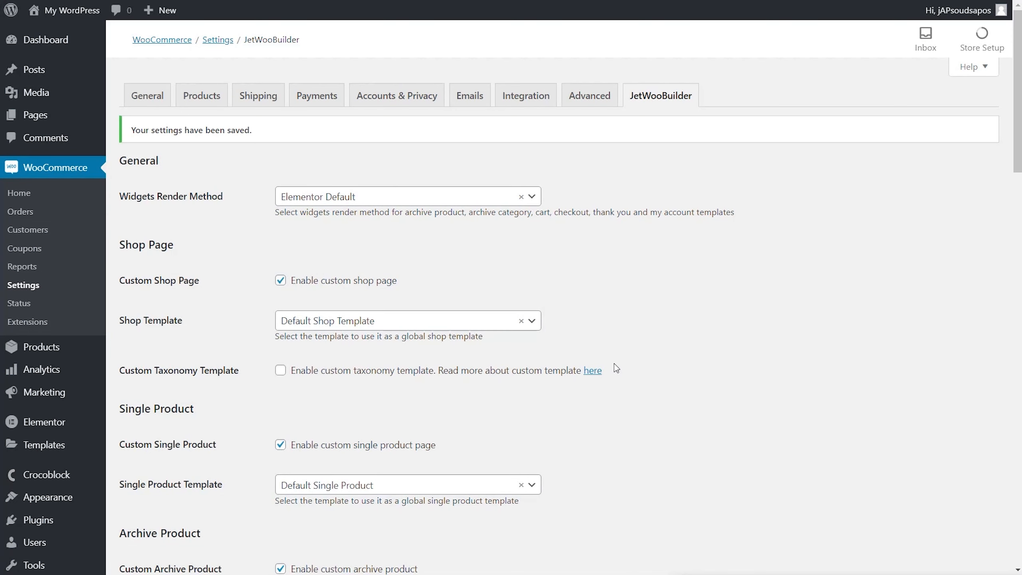
# Step: Set the Related and Up-Sells Products Template to Shop Archive (Grid), save the changes, and check the Hoodie page's related products
pyautogui.scroll(-10, 619, 395)
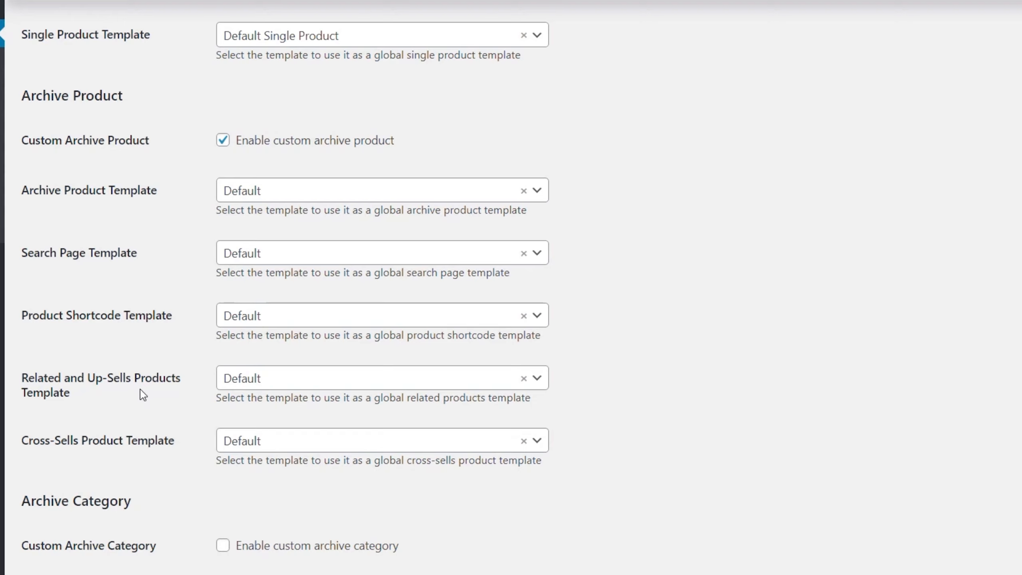
pyautogui.click(350, 382)
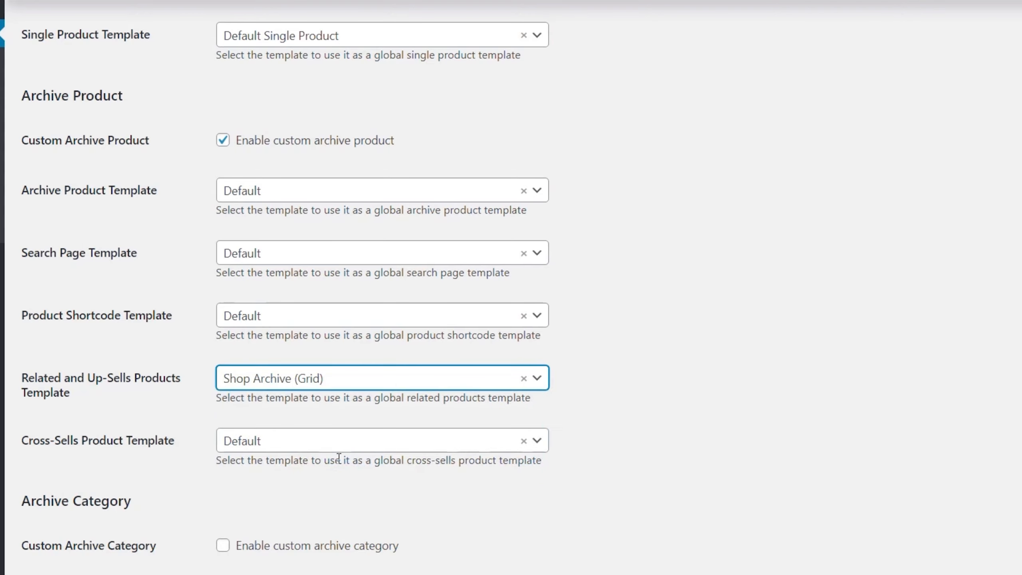
pyautogui.click(338, 460)
pyautogui.scroll(-15, 709, 450)
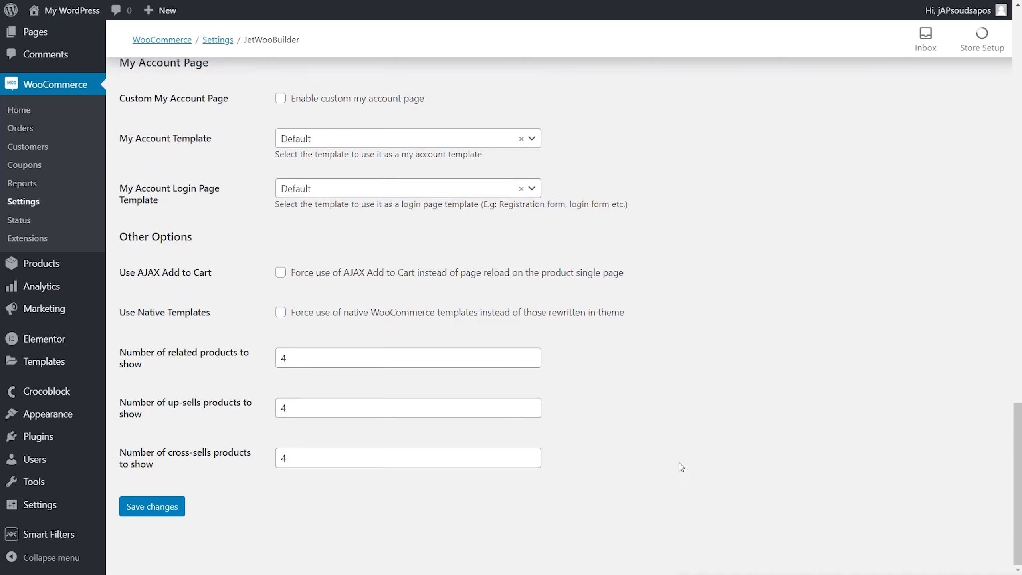
pyautogui.click(176, 508)
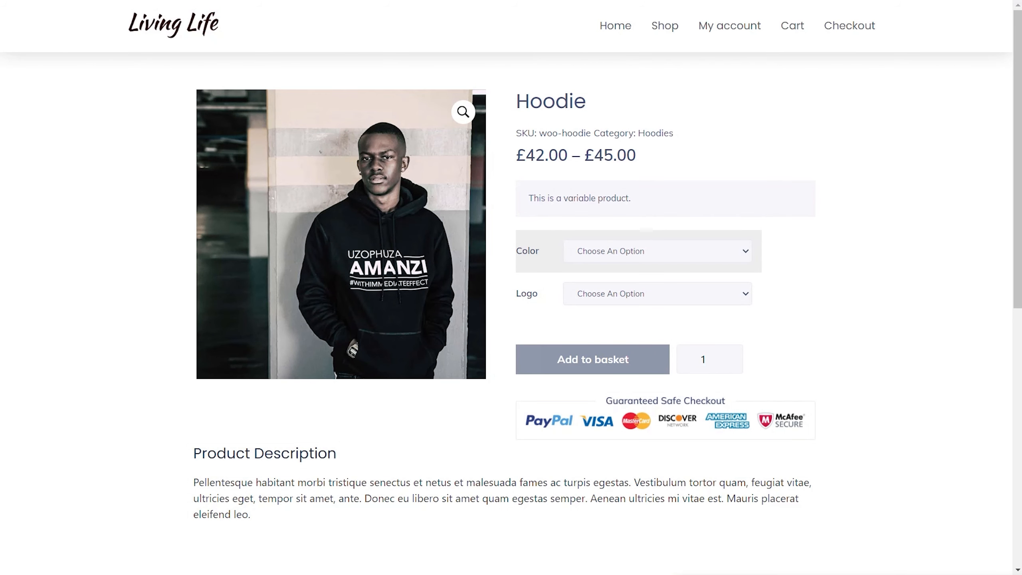
pyautogui.scroll(-10, 87, 251)
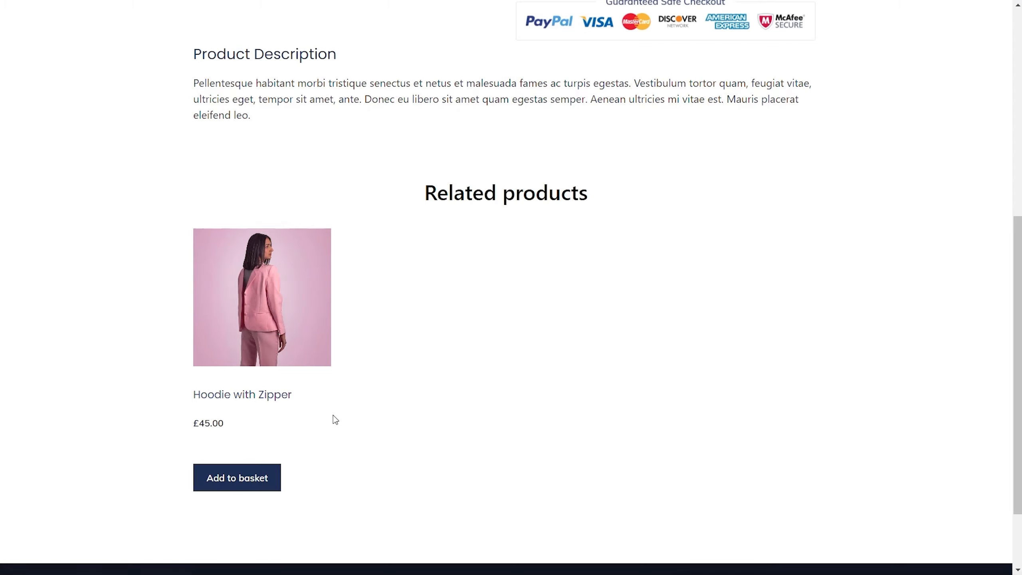
pyautogui.scroll(10, 476, 450)
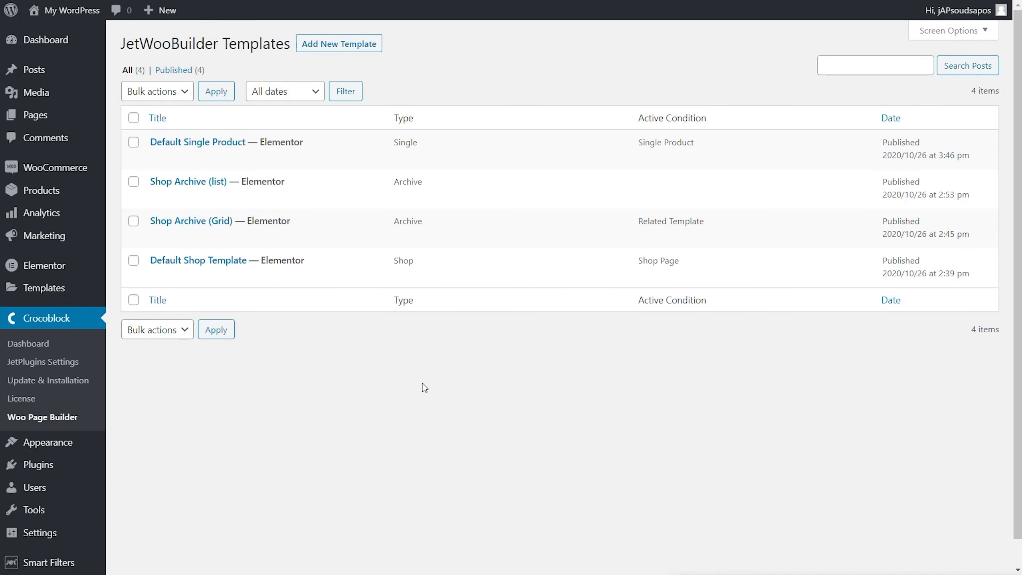
# Step: Start a new JetWooBuilder template and set its type to Cart
pyautogui.click(353, 47)
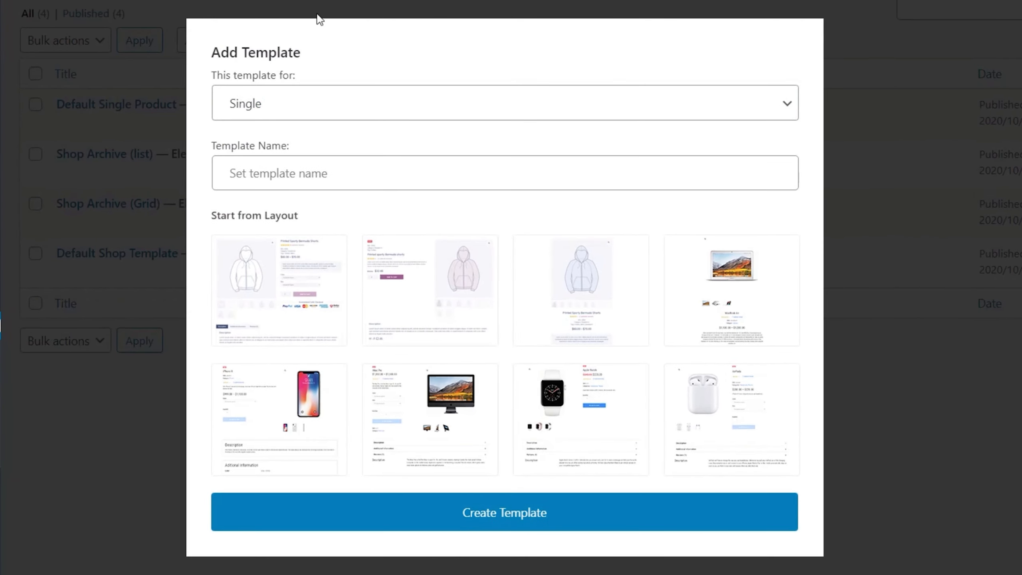
pyautogui.click(358, 107)
pyautogui.click(277, 197)
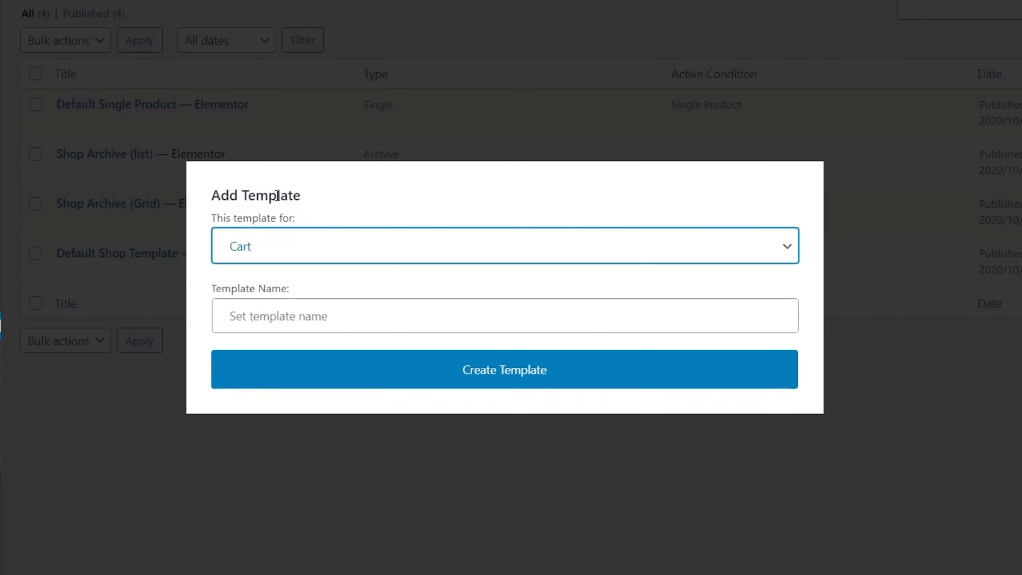
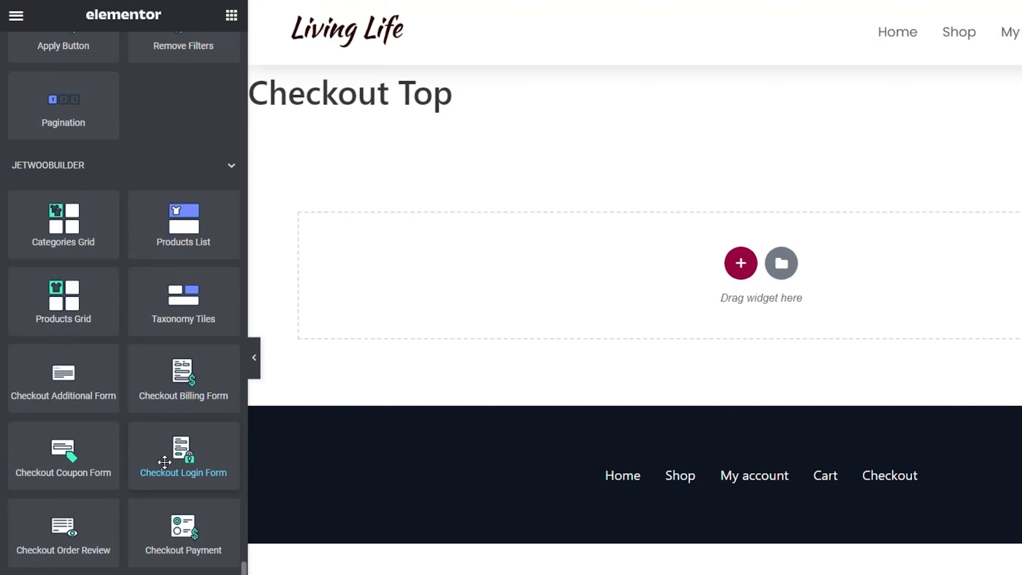
# Step: Add a two-column section to the Checkout Top template and place the Checkout Coupon Form widget in its first column
pyautogui.click(740, 263)
pyautogui.click(644, 304)
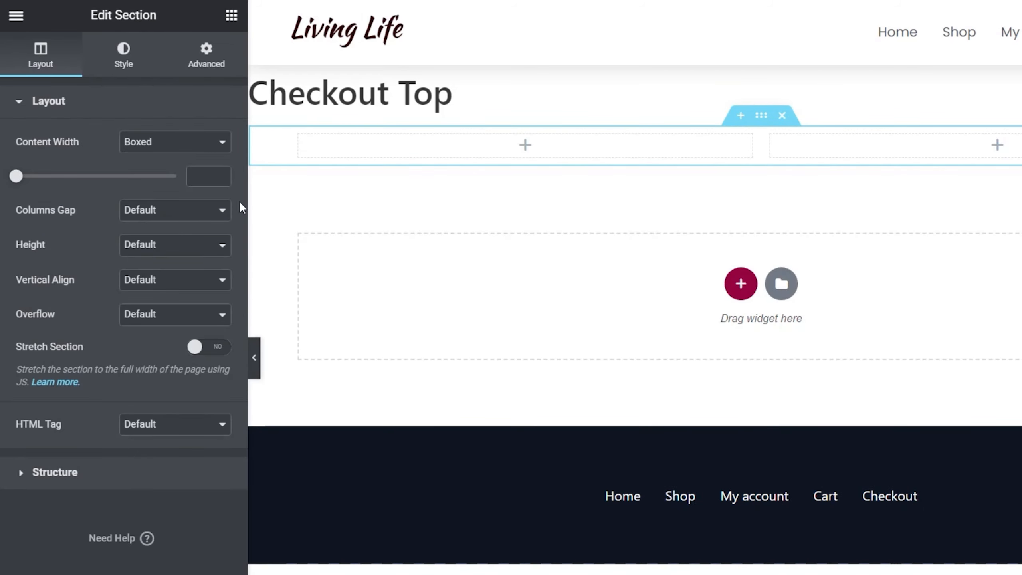
pyautogui.click(232, 15)
pyautogui.scroll(-15, 159, 437)
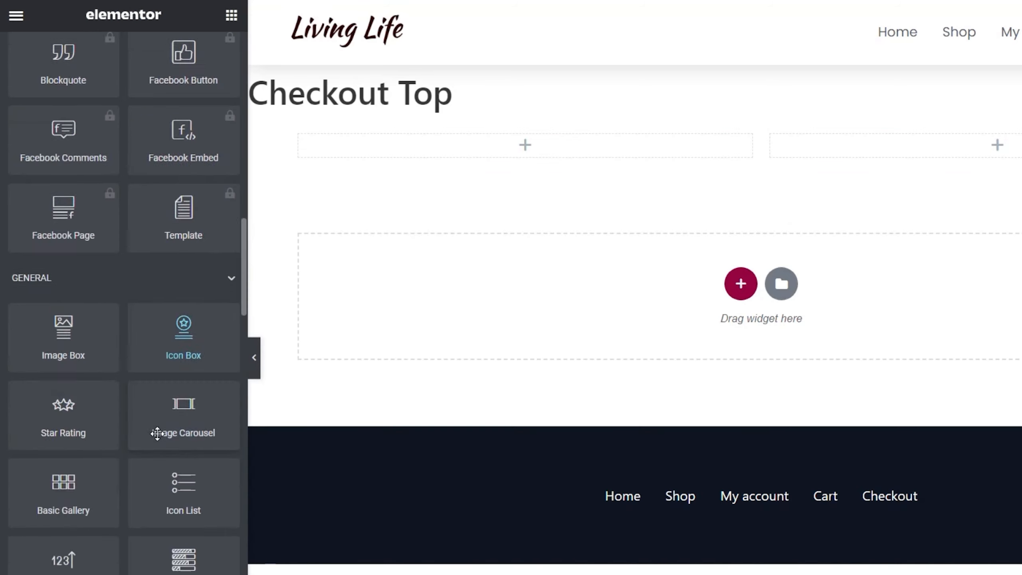
pyautogui.scroll(-20, 157, 434)
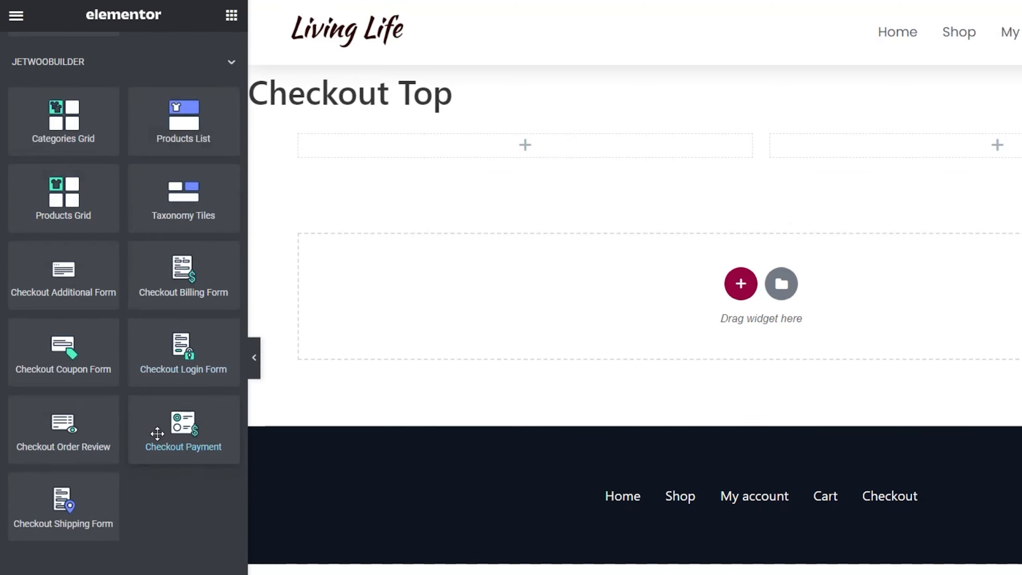
pyautogui.moveTo(66, 356); pyautogui.dragTo(415, 159)
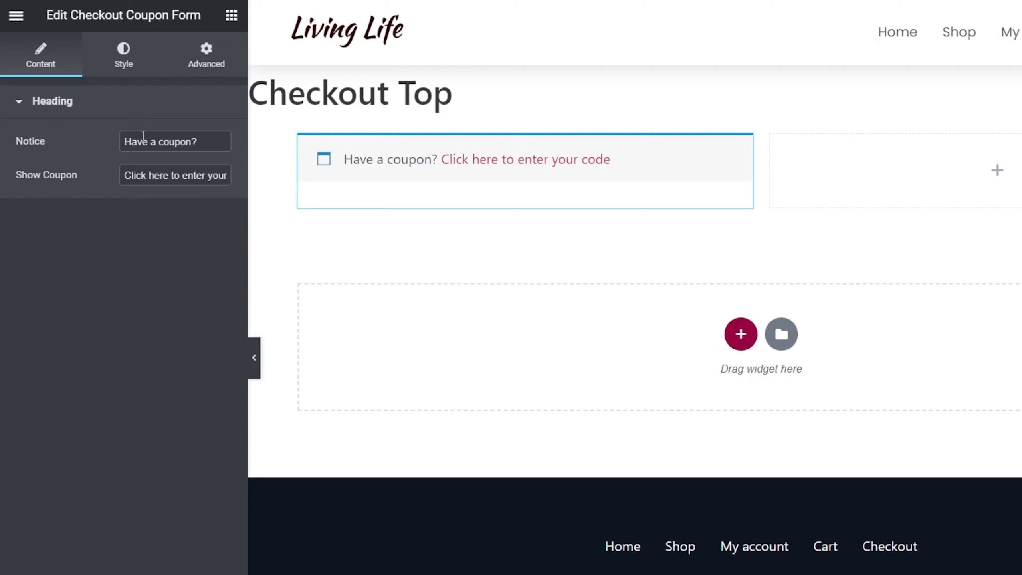
# Step: Place the Checkout Login Form widget in the second column of the Checkout Top section
pyautogui.click(232, 15)
pyautogui.scroll(-10, 140, 399)
pyautogui.scroll(-20, 139, 396)
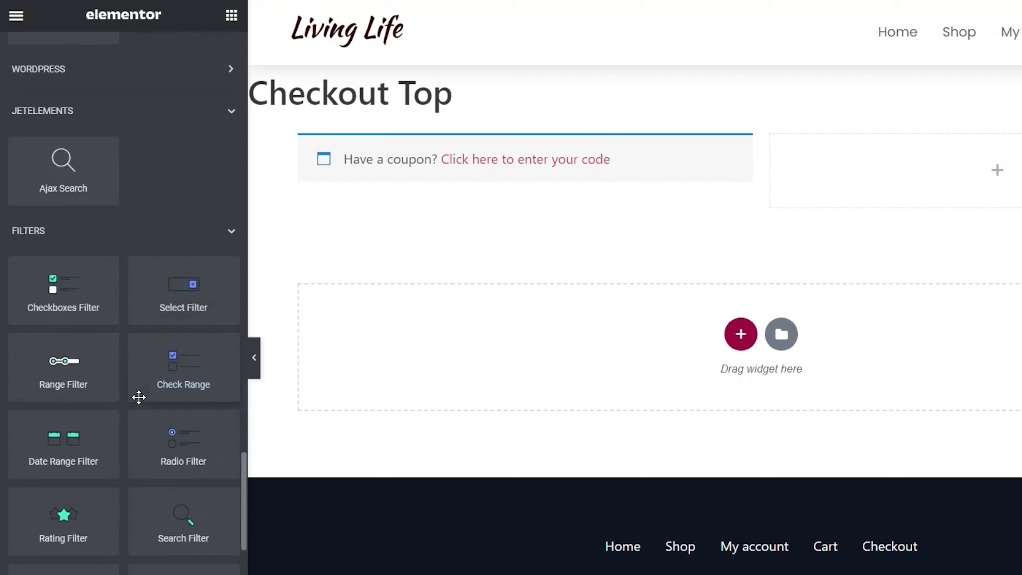
pyautogui.scroll(-10, 139, 397)
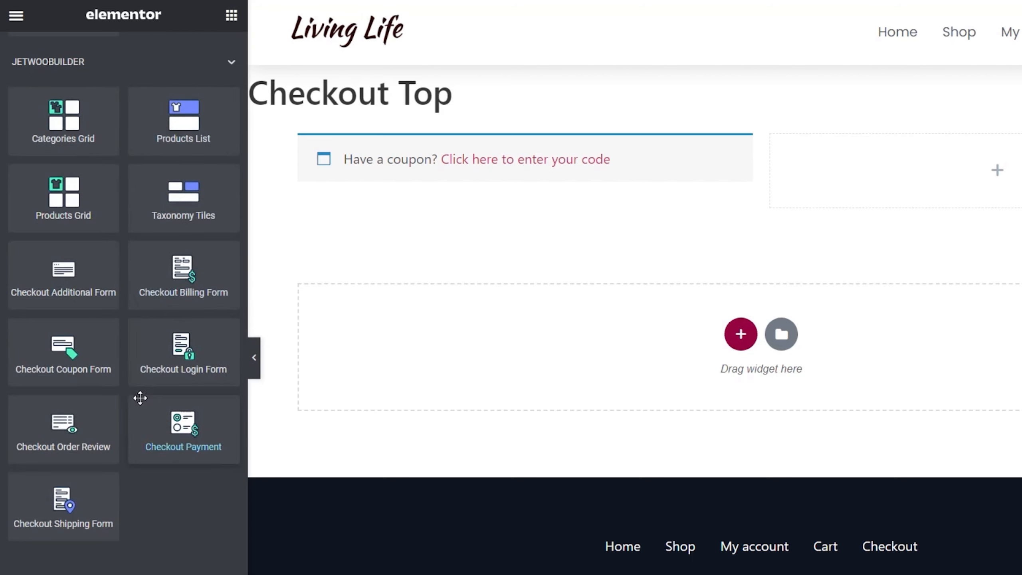
pyautogui.moveTo(180, 346); pyautogui.dragTo(966, 169)
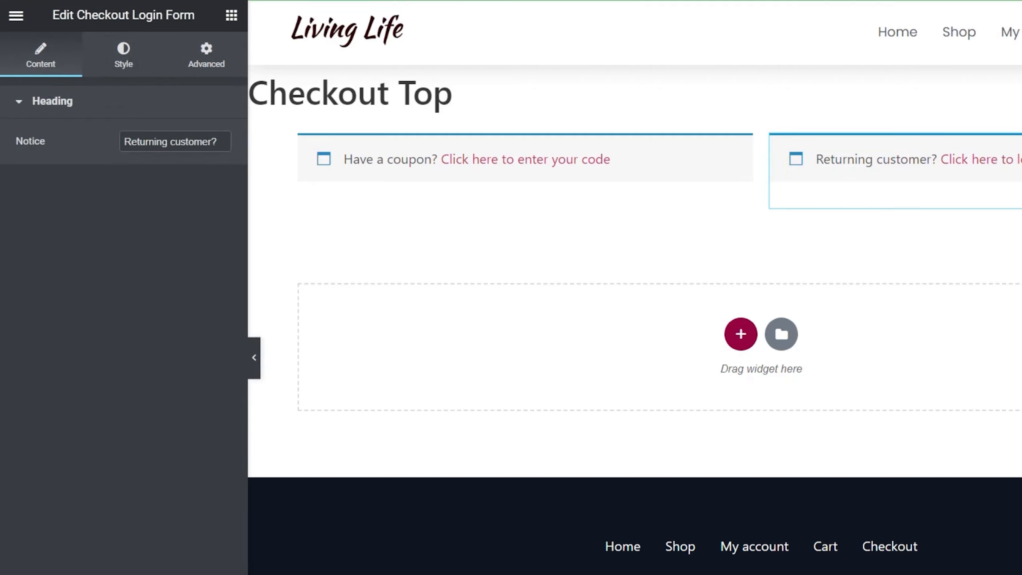
# Step: Exit the Checkout Top template to the dashboard and create a Checkout template named Checkout Bottom
pyautogui.click(13, 14)
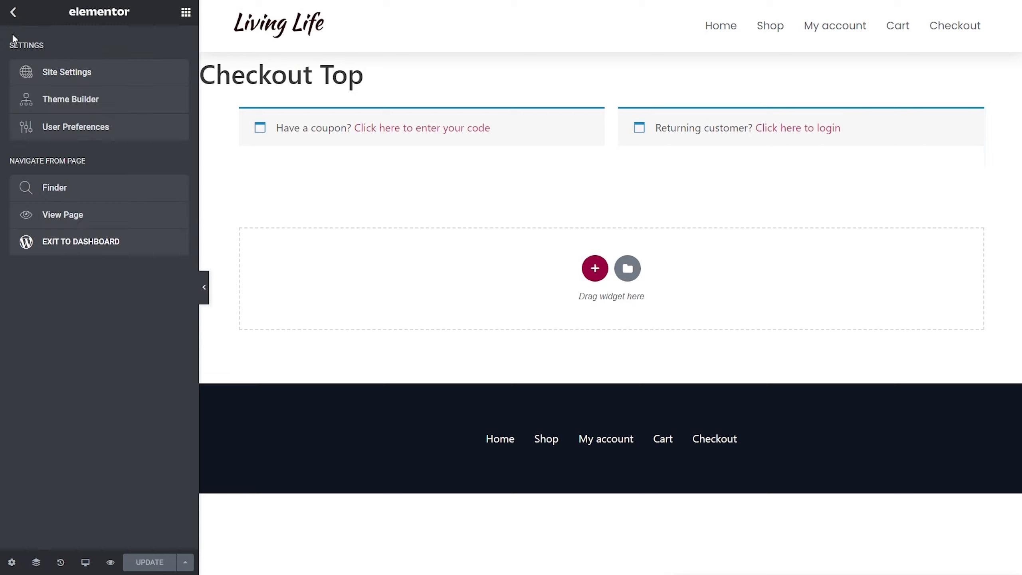
pyautogui.click(80, 244)
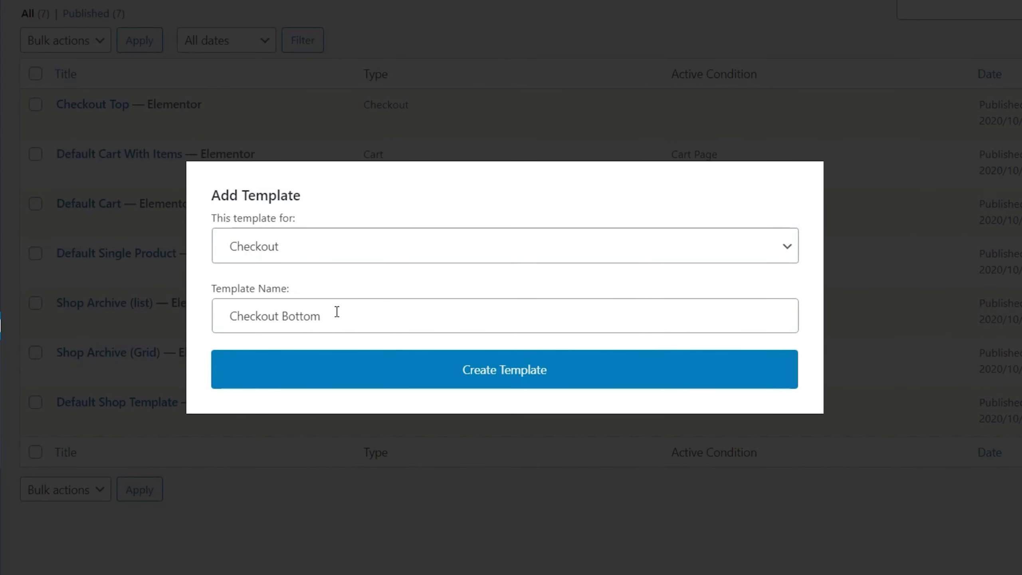
pyautogui.click(522, 374)
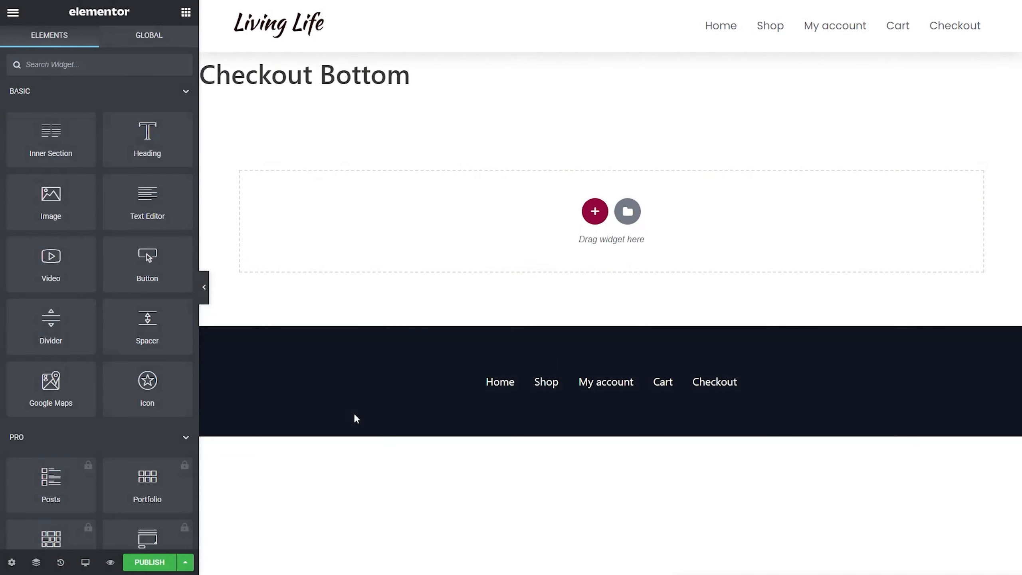
# Step: Add a two-column section to the Checkout Bottom template and set its top and bottom margins to 50 px
pyautogui.scroll(-15, 96, 341)
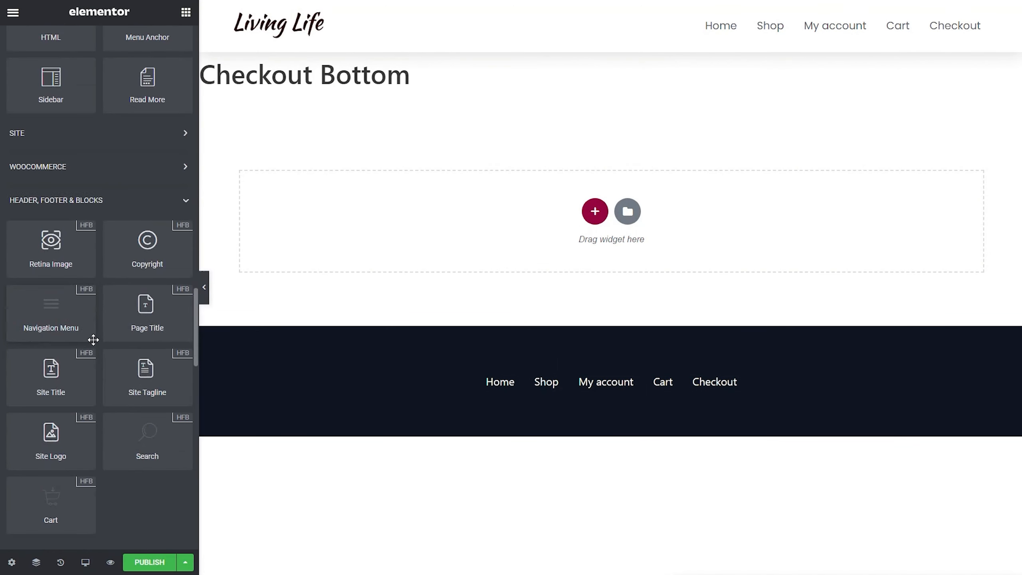
pyautogui.scroll(-10, 93, 341)
pyautogui.scroll(3, 102, 374)
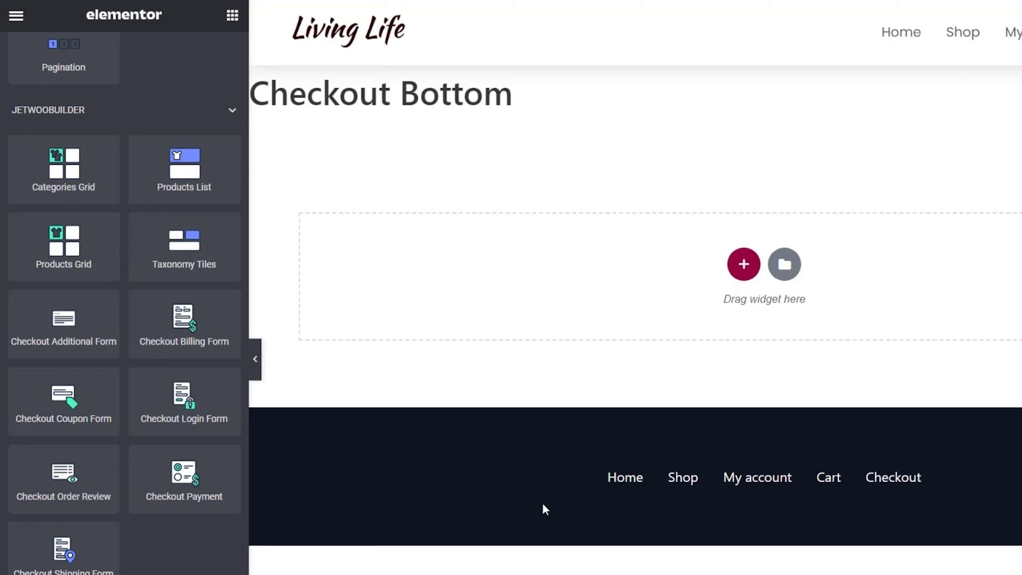
pyautogui.click(744, 265)
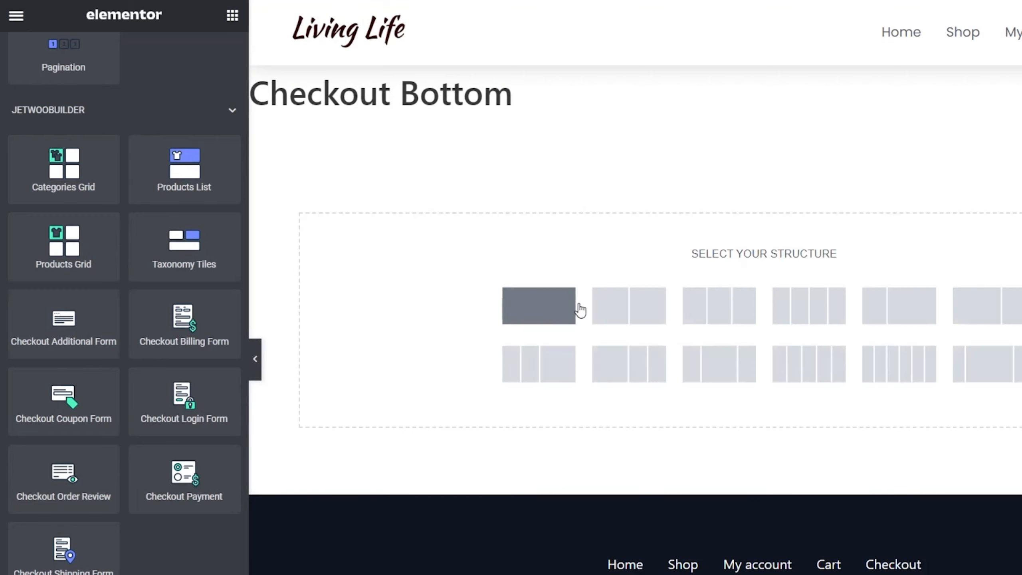
pyautogui.click(632, 313)
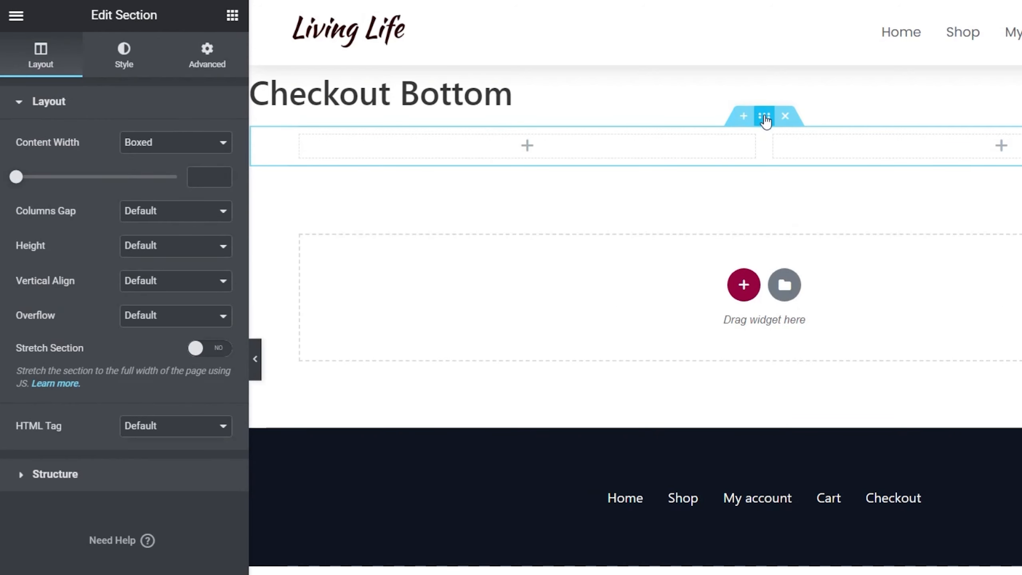
pyautogui.click(208, 58)
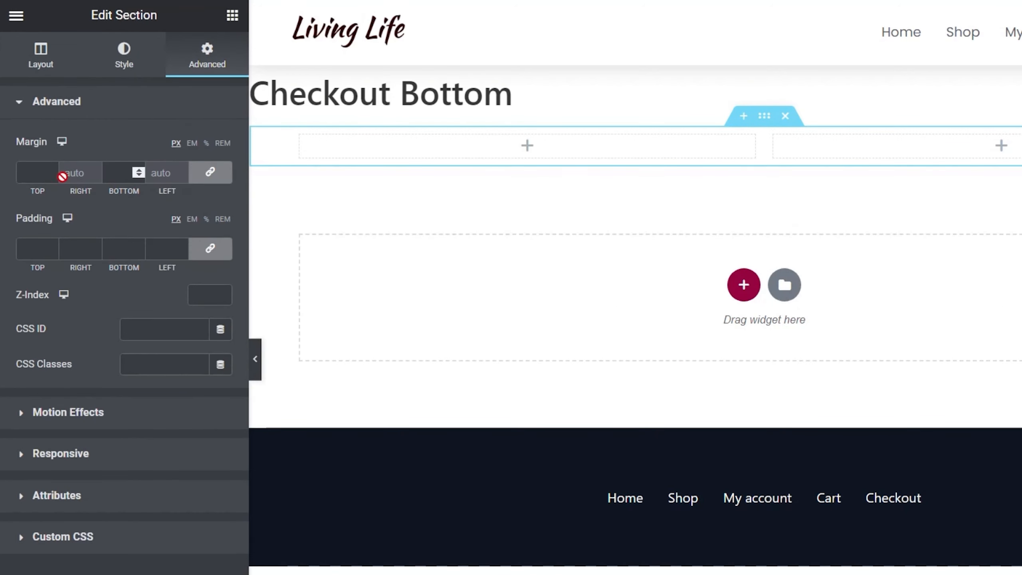
pyautogui.write('50')
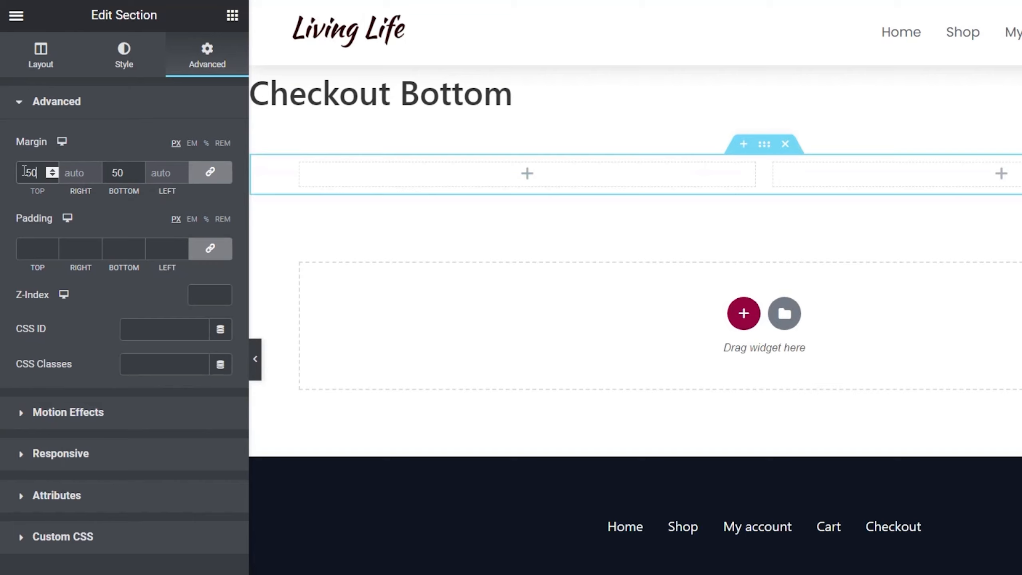
# Step: Place the Checkout Billing Form widget in the first column of the Checkout Bottom section
pyautogui.click(232, 15)
pyautogui.scroll(-15, 95, 464)
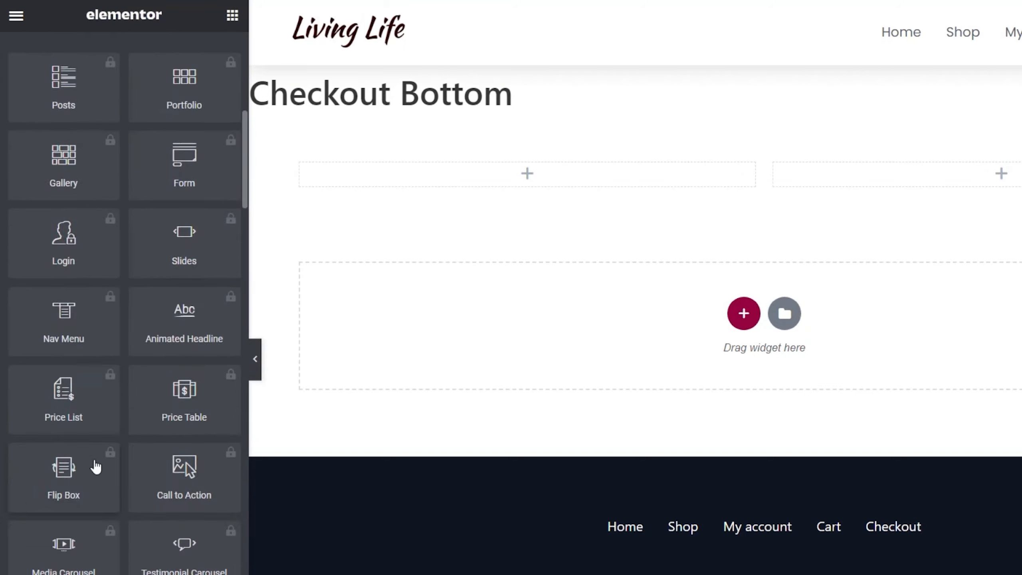
pyautogui.scroll(-20, 94, 463)
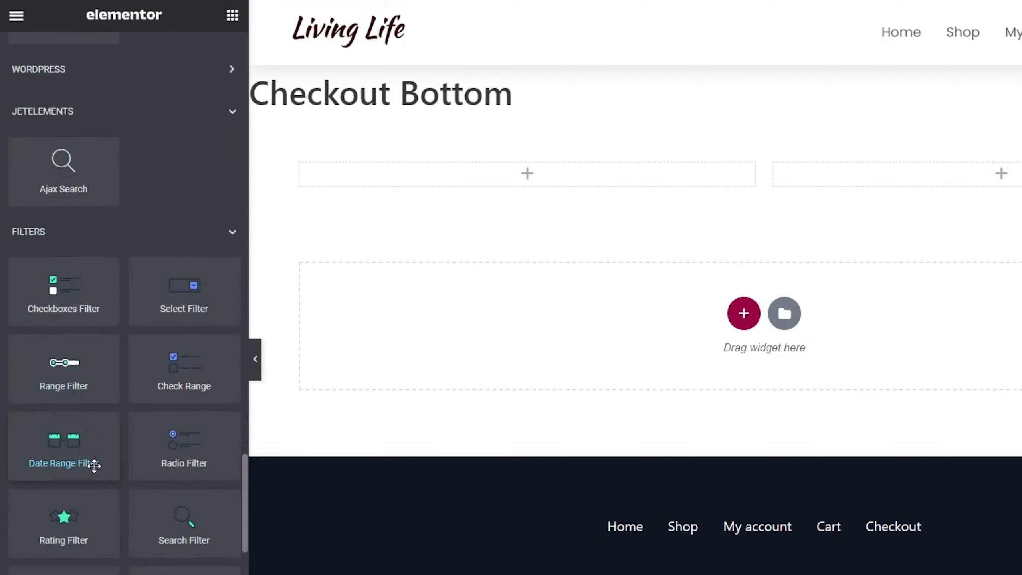
pyautogui.scroll(-3, 94, 466)
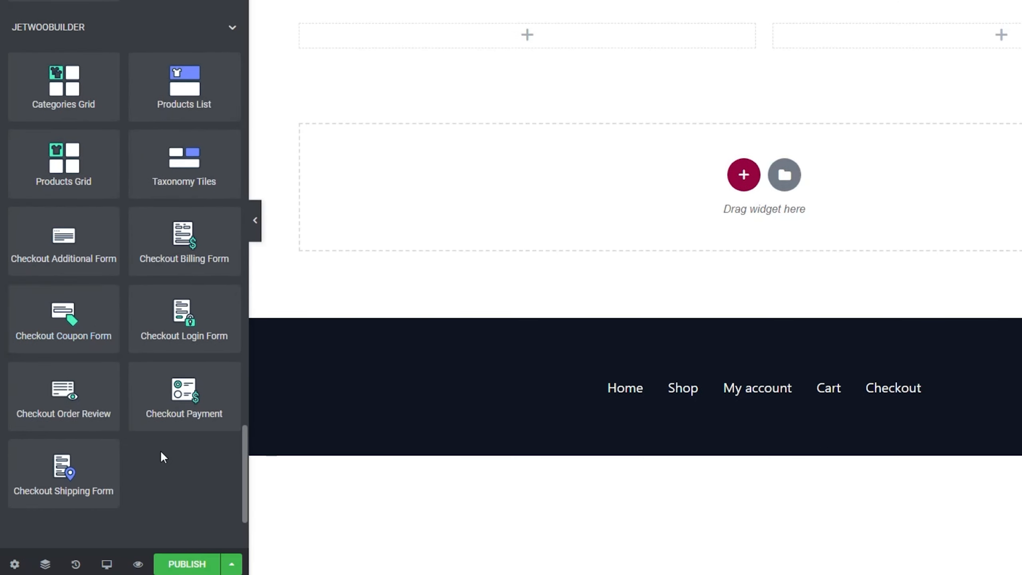
pyautogui.moveTo(183, 229); pyautogui.dragTo(511, 44)
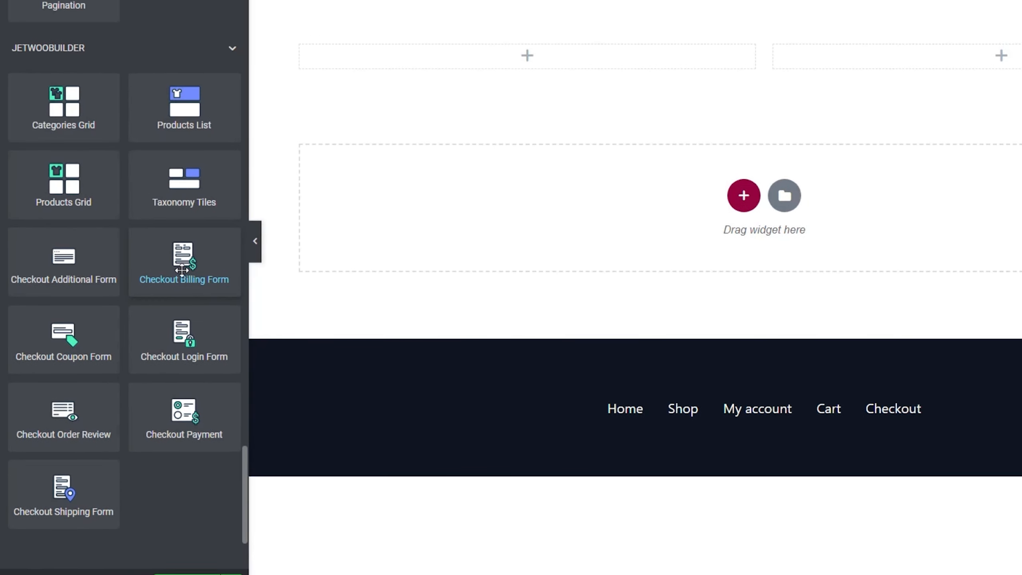
pyautogui.moveTo(511, 184); pyautogui.dragTo(511, 185)
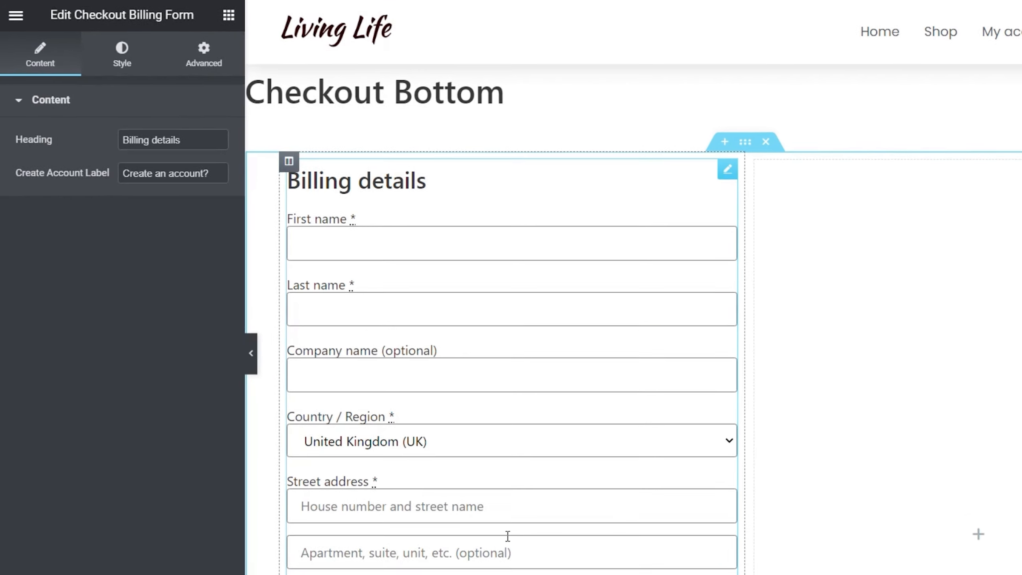
# Step: Apply the Primary global font to the Billing details heading of the Checkout Billing Form
pyautogui.click(122, 55)
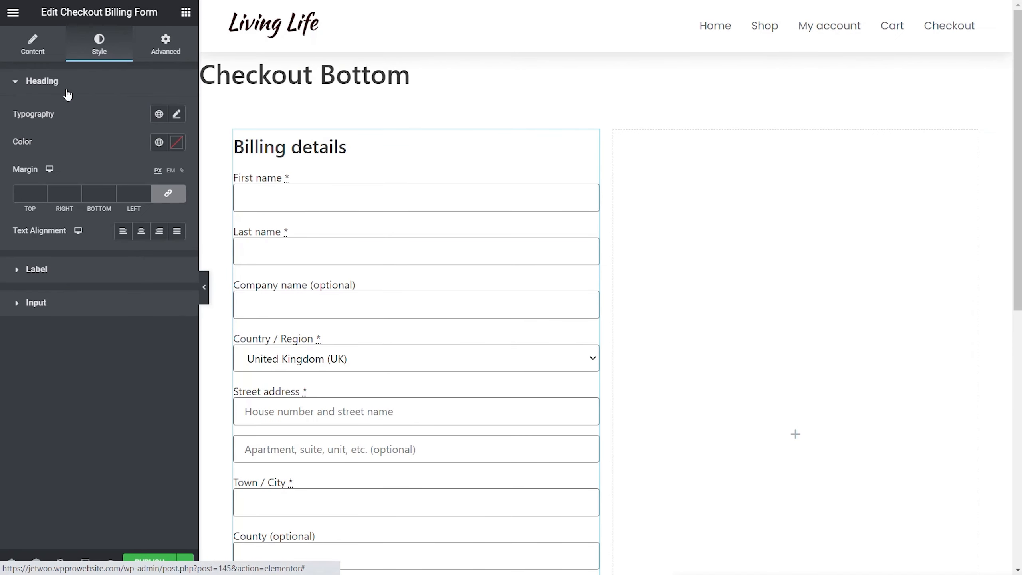
pyautogui.click(159, 113)
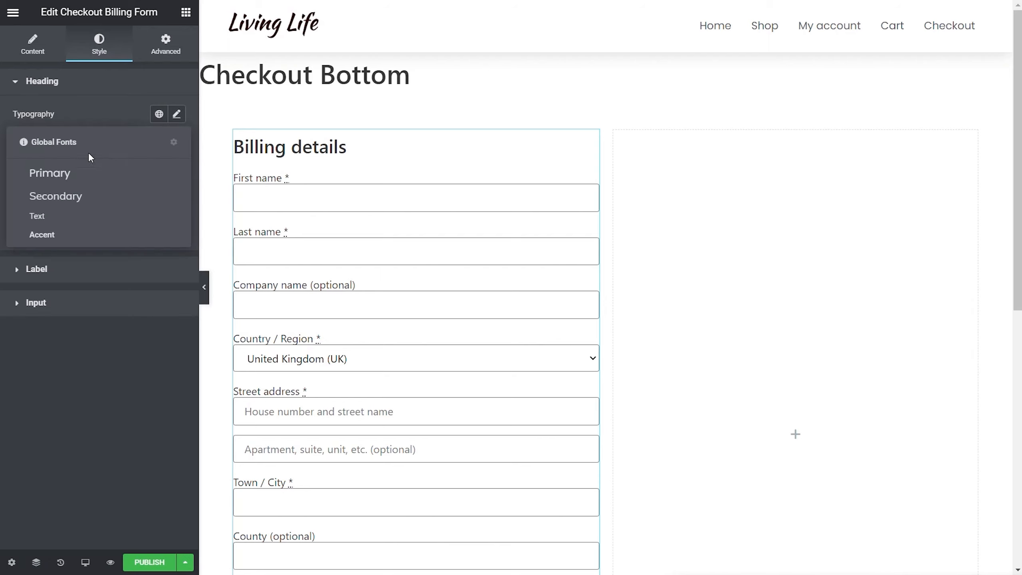
pyautogui.click(64, 177)
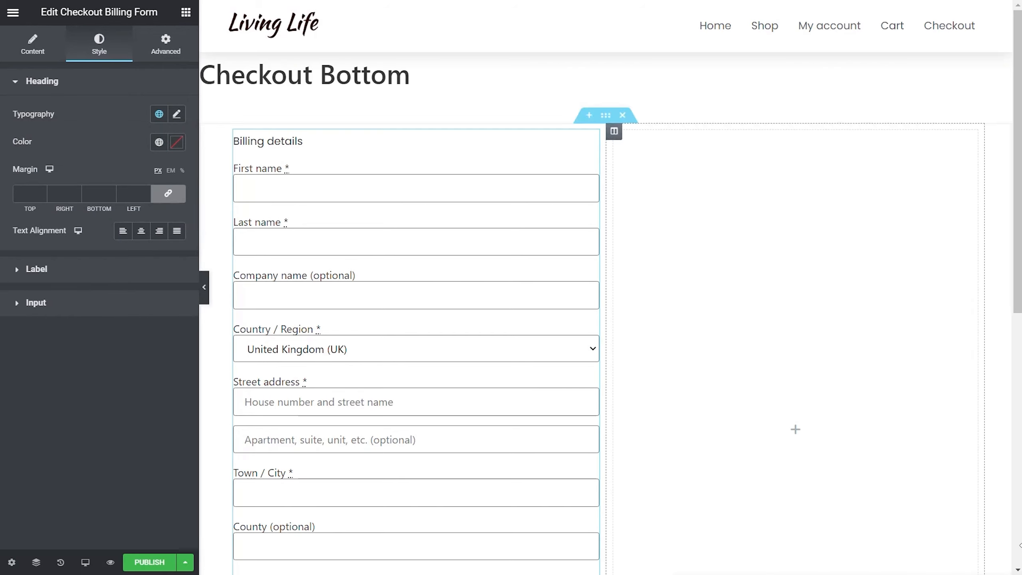
pyautogui.click(33, 44)
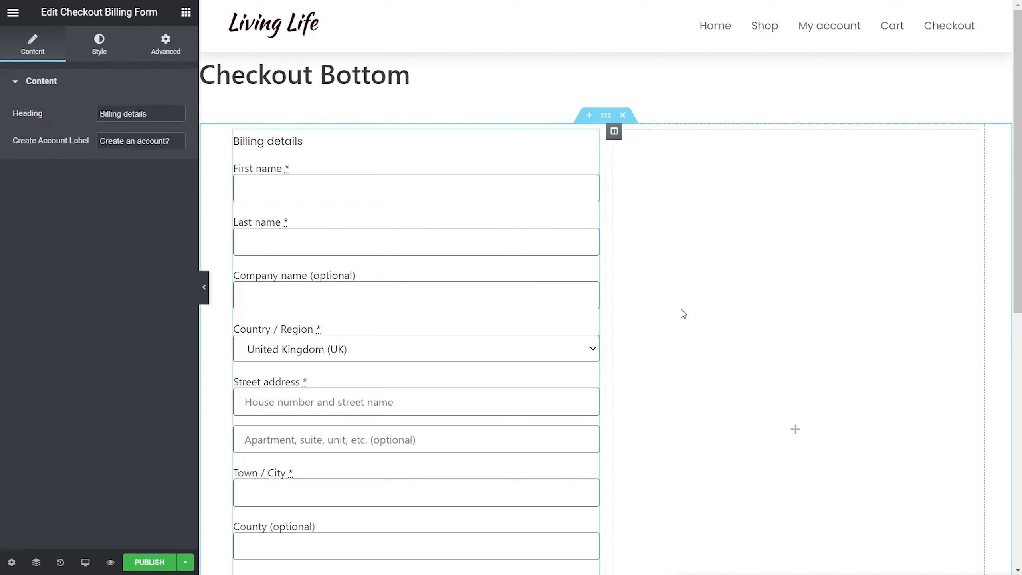
# Step: Place the Checkout Shipping Form widget in the empty second column beside the billing form
pyautogui.click(186, 13)
pyautogui.scroll(-15, 135, 346)
pyautogui.scroll(-10, 133, 340)
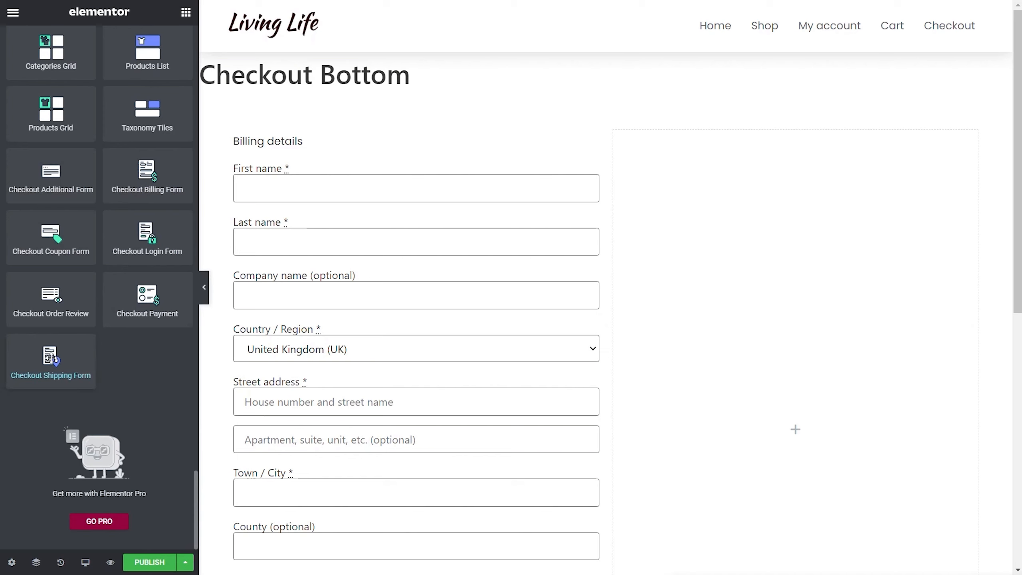
pyautogui.moveTo(48, 359); pyautogui.dragTo(788, 245)
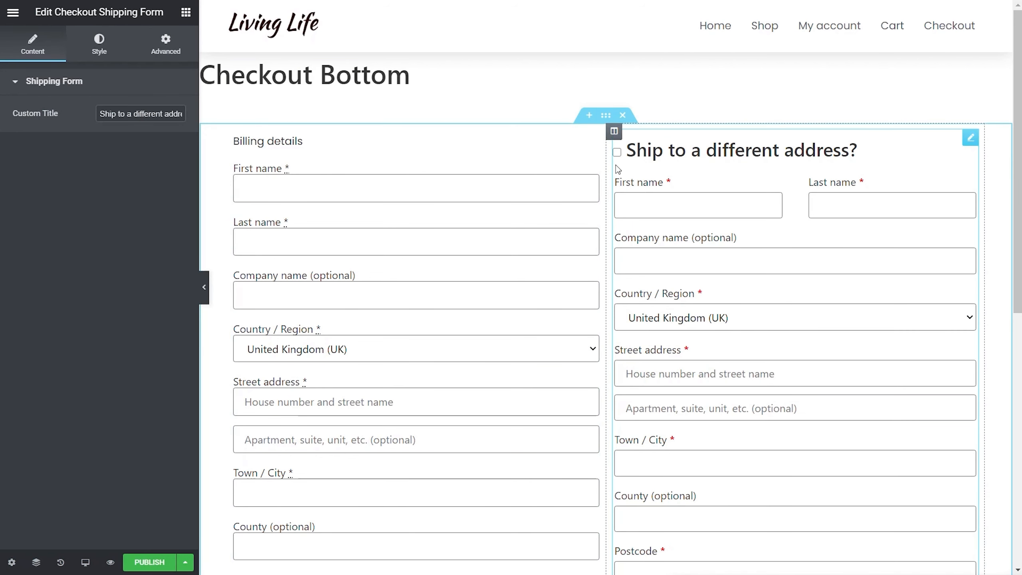
# Step: Apply the Primary global font to the "Ship to a different address?" heading of the Checkout Shipping Form
pyautogui.click(99, 44)
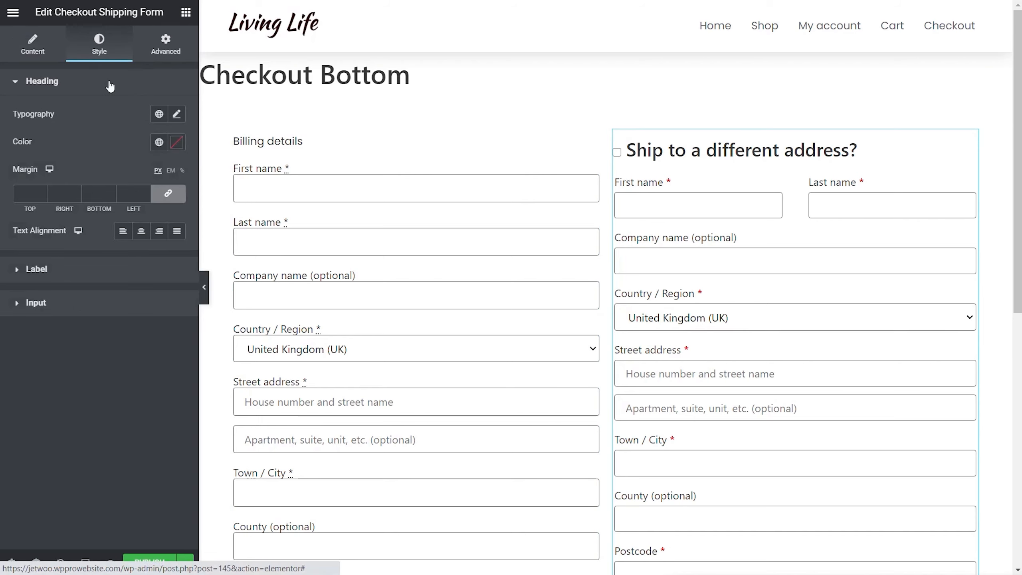
pyautogui.click(168, 119)
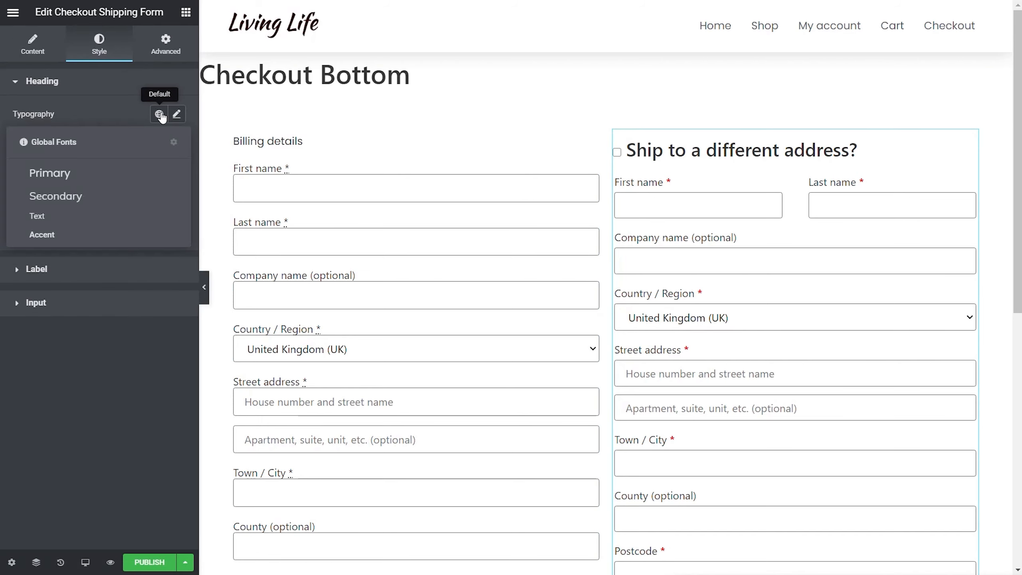
pyautogui.click(92, 170)
# Step: Add a new two-column section below the billing and shipping forms
pyautogui.scroll(-10, 247, 401)
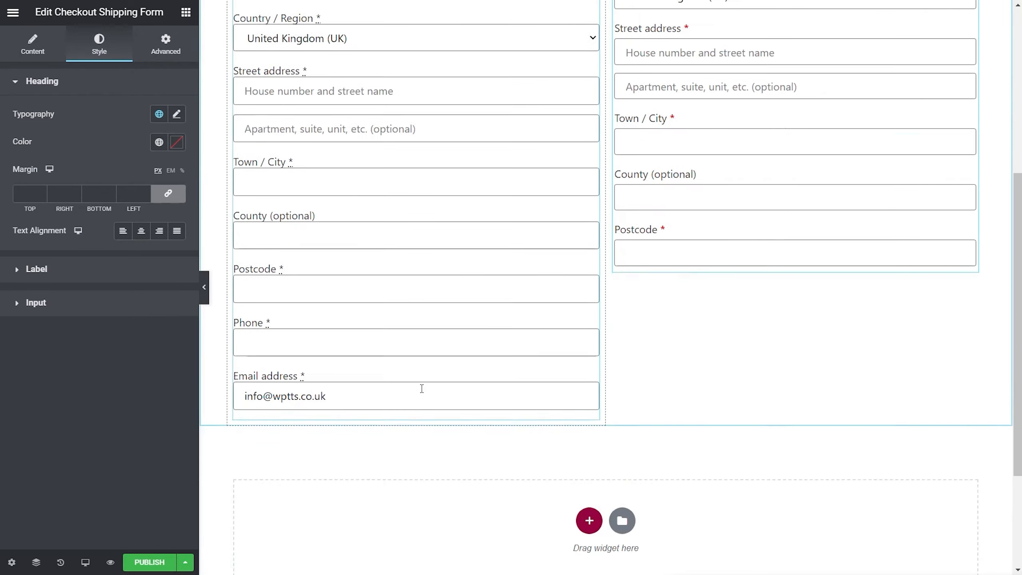
pyautogui.click(189, 13)
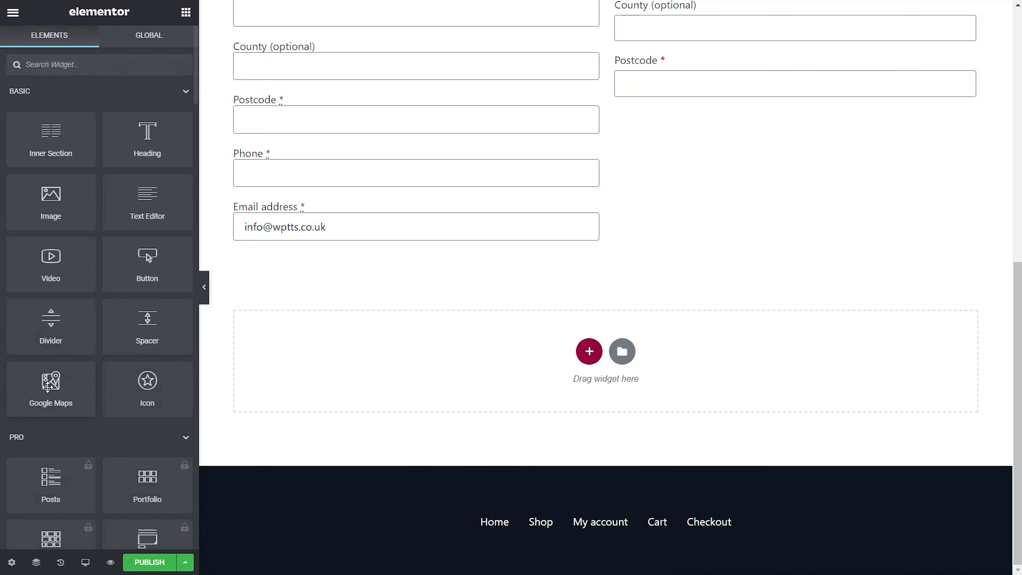
pyautogui.scroll(-15, 89, 388)
pyautogui.scroll(-10, 90, 386)
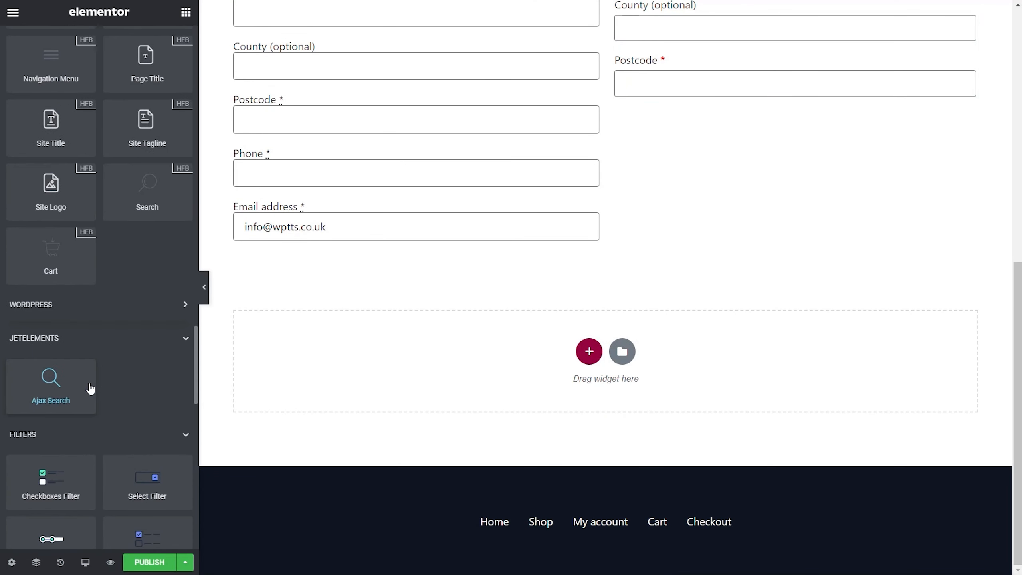
pyautogui.scroll(-10, 90, 386)
pyautogui.scroll(-5, 90, 387)
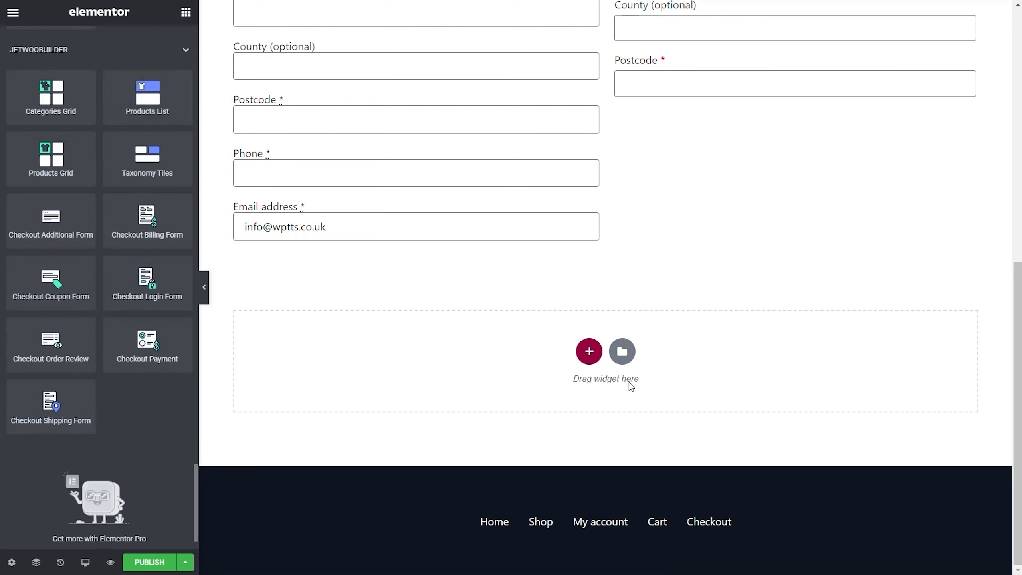
pyautogui.click(590, 351)
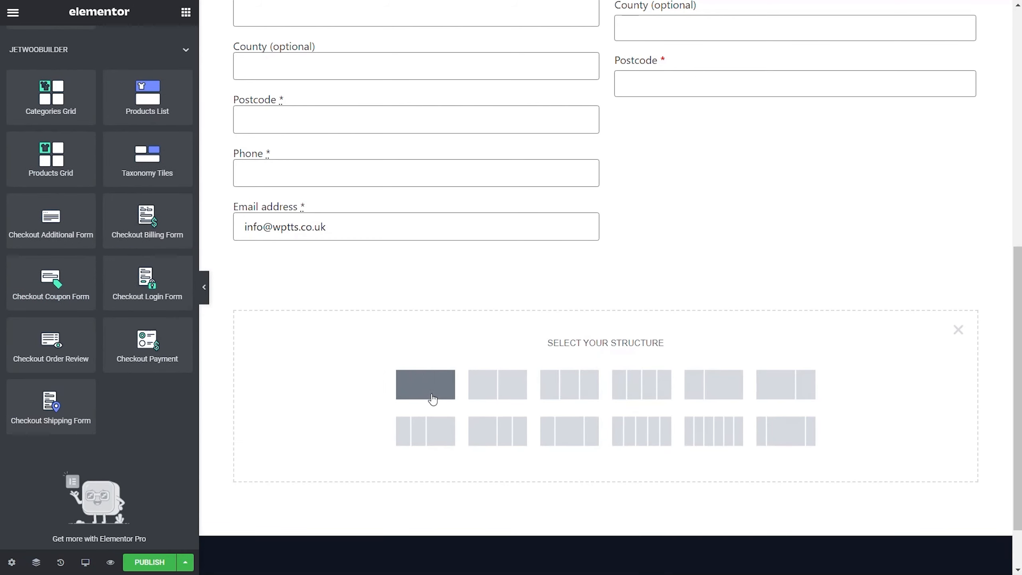
pyautogui.click(495, 392)
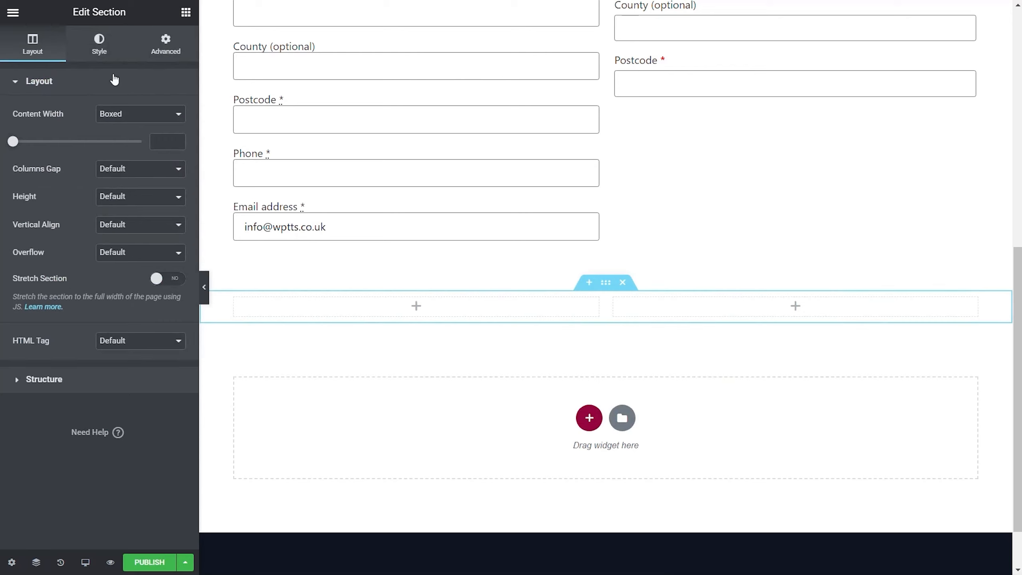
# Step: Place the Checkout Order Review widget in the first column of the new section
pyautogui.click(177, 13)
pyautogui.scroll(-20, 42, 467)
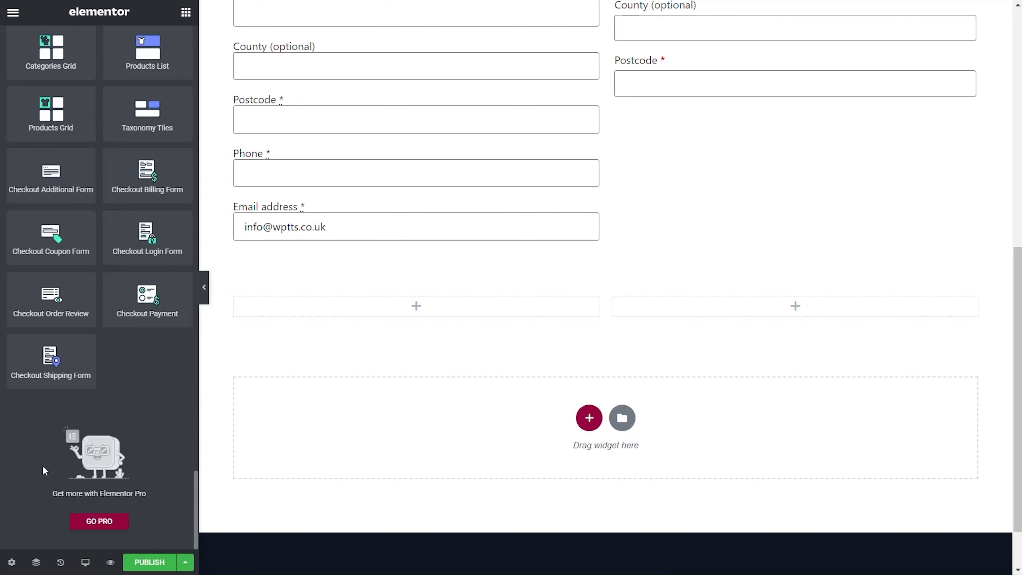
pyautogui.scroll(2, 43, 465)
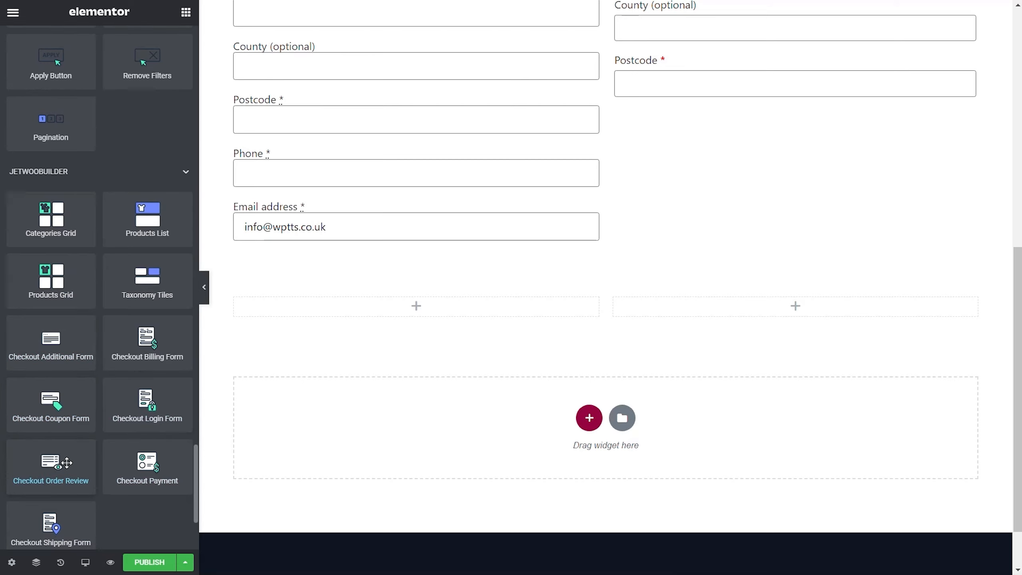
pyautogui.moveTo(52, 461); pyautogui.dragTo(451, 308)
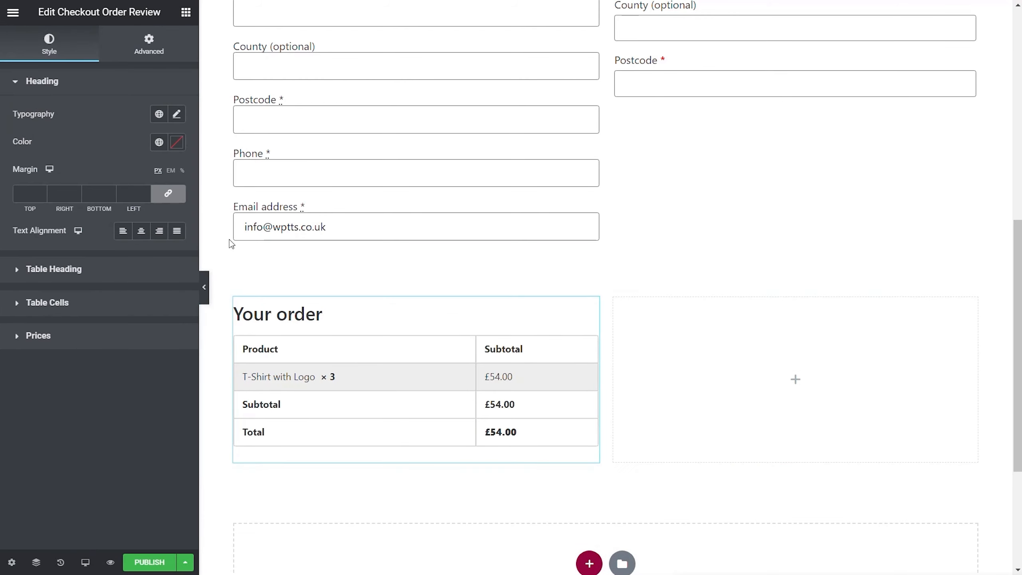
# Step: Place the Checkout Payment widget in the second column, beside the order review
pyautogui.click(187, 13)
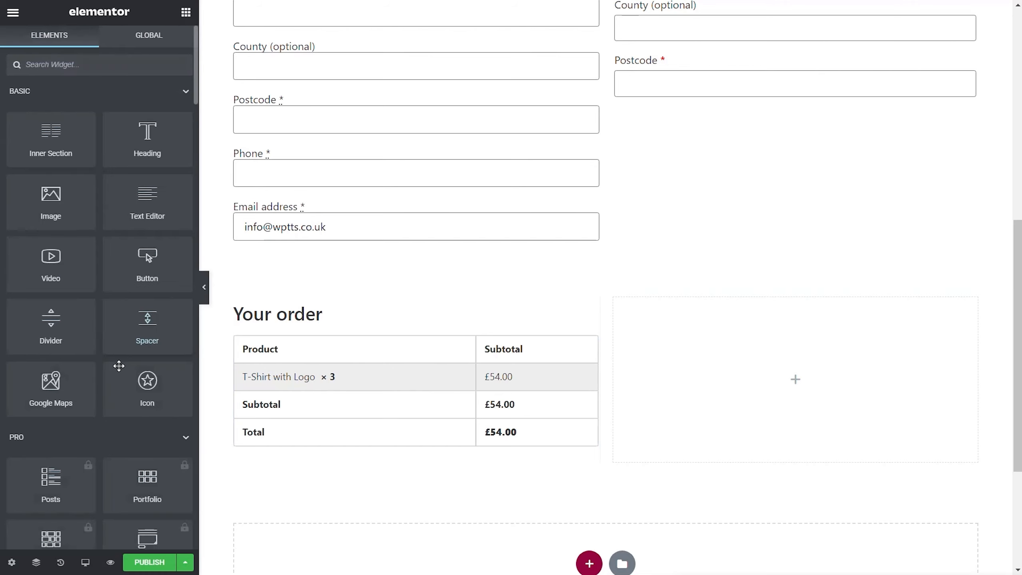
pyautogui.scroll(-10, 119, 367)
pyautogui.scroll(-10, 119, 369)
pyautogui.scroll(-15, 119, 371)
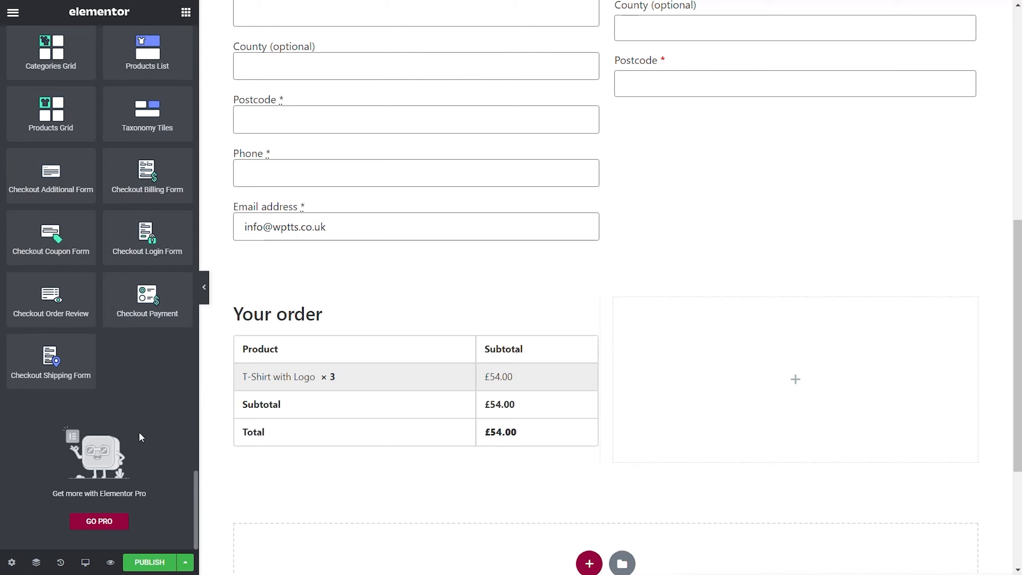
pyautogui.moveTo(145, 300); pyautogui.dragTo(785, 387)
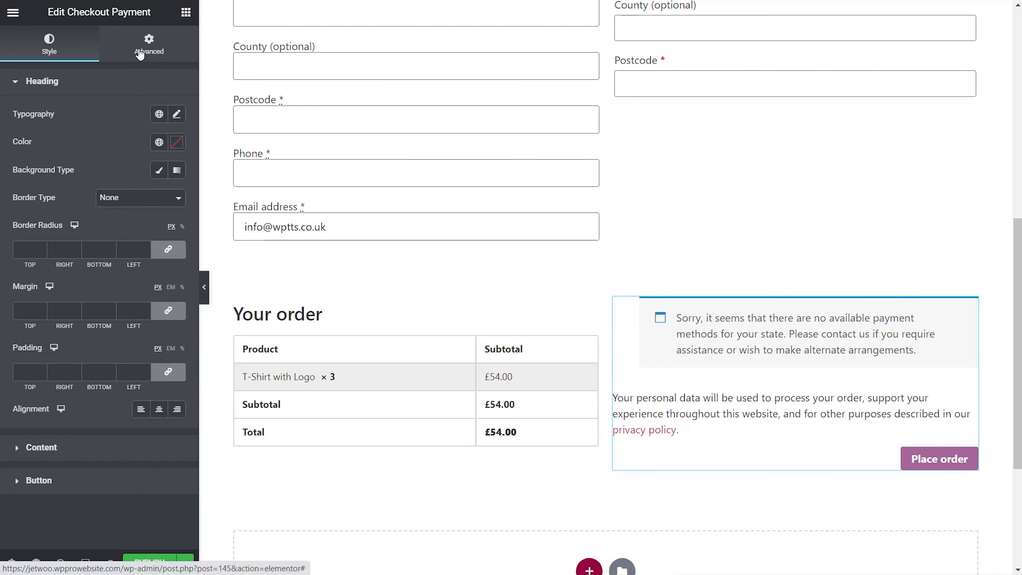
# Step: Give the Checkout Payment widget's Place order button the Primary global font and the text color #FFFFFF
pyautogui.click(39, 480)
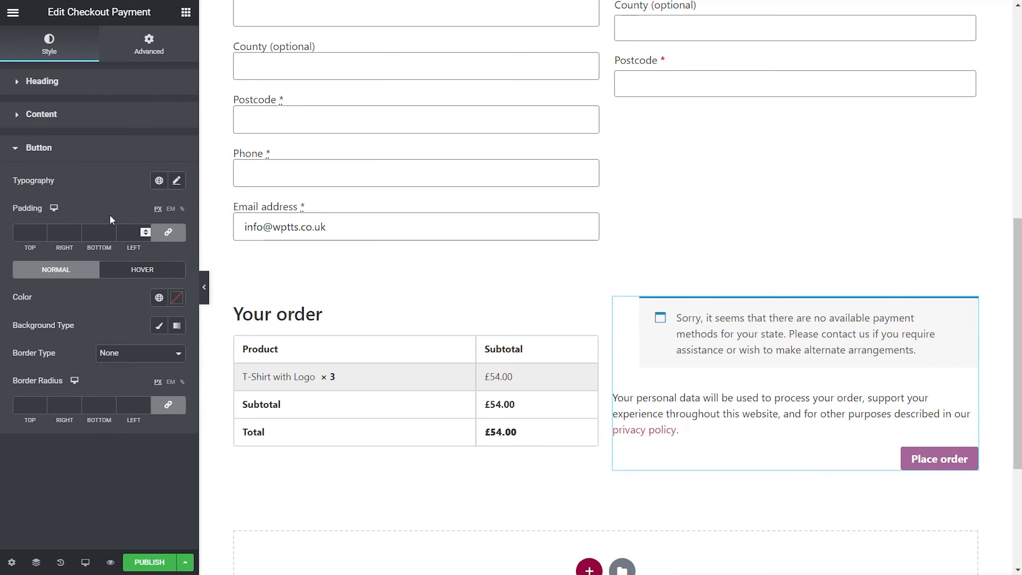
pyautogui.click(160, 188)
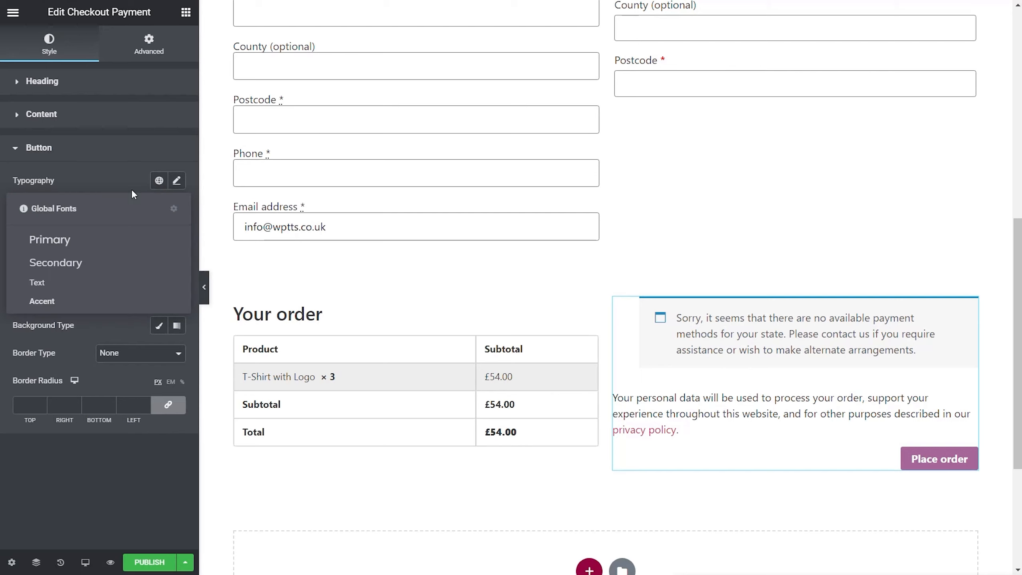
pyautogui.click(66, 241)
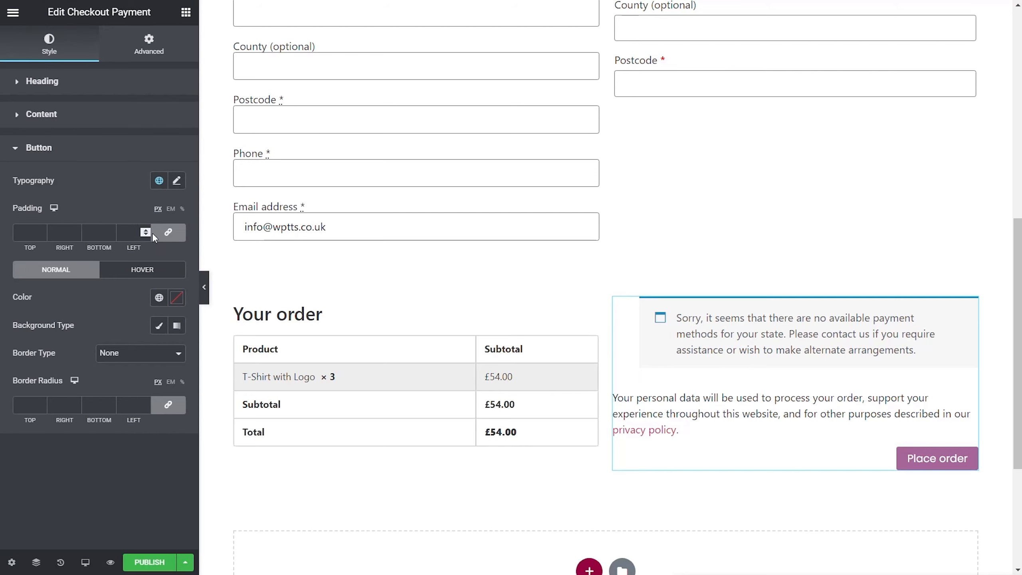
pyautogui.click(159, 297)
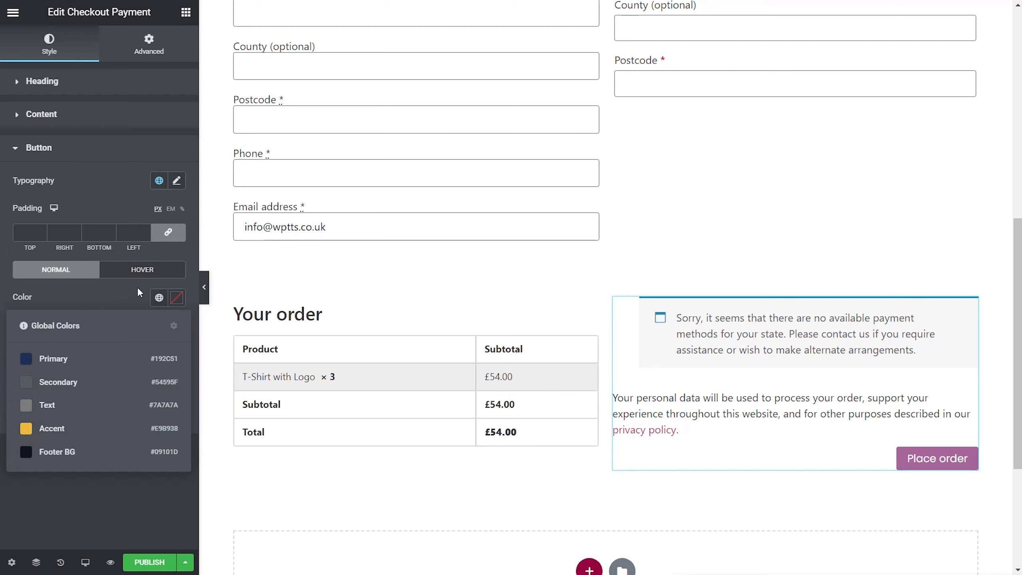
pyautogui.click(177, 298)
pyautogui.write('#FFFFFF')
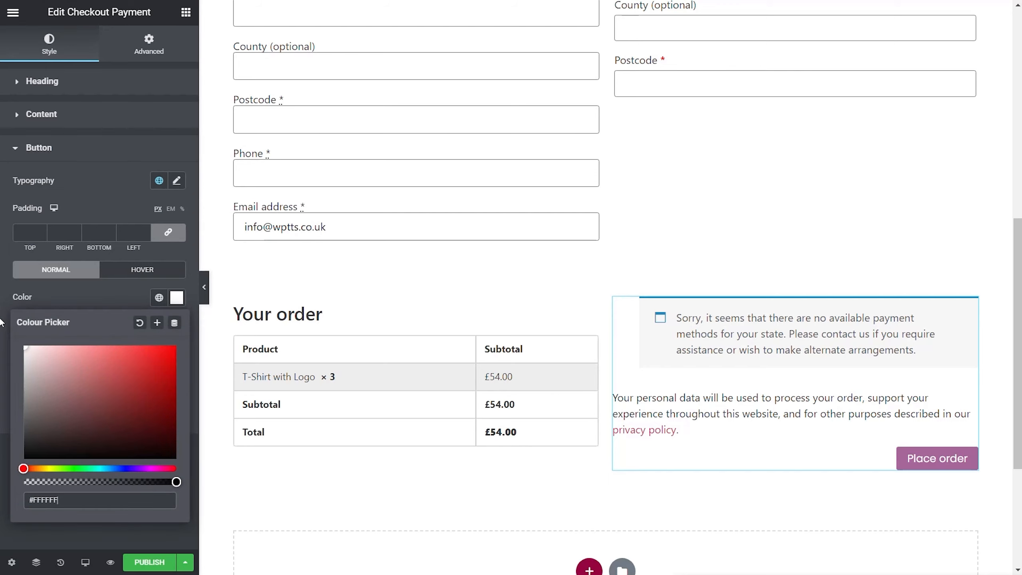
pyautogui.click(114, 299)
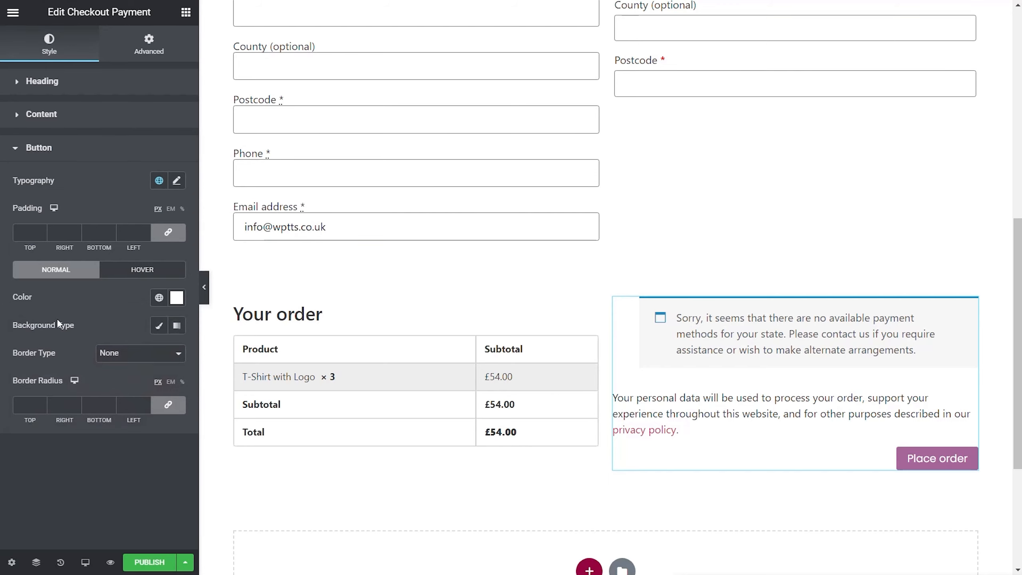
# Step: Give the Place order button a classic background in the Primary global color and set its border radius to 0 px
pyautogui.scroll(-1, 170, 354)
pyautogui.click(159, 332)
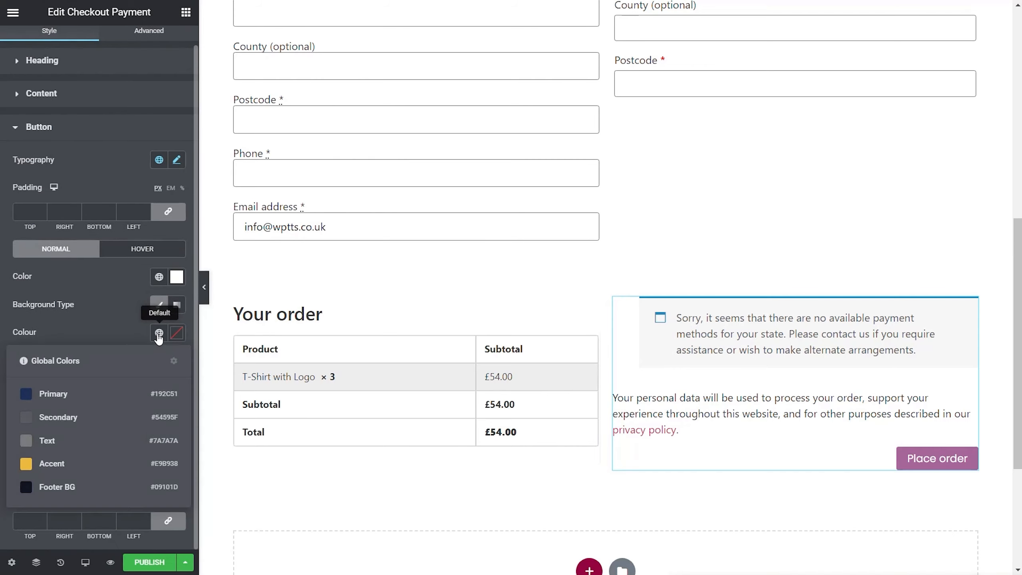
pyautogui.click(69, 395)
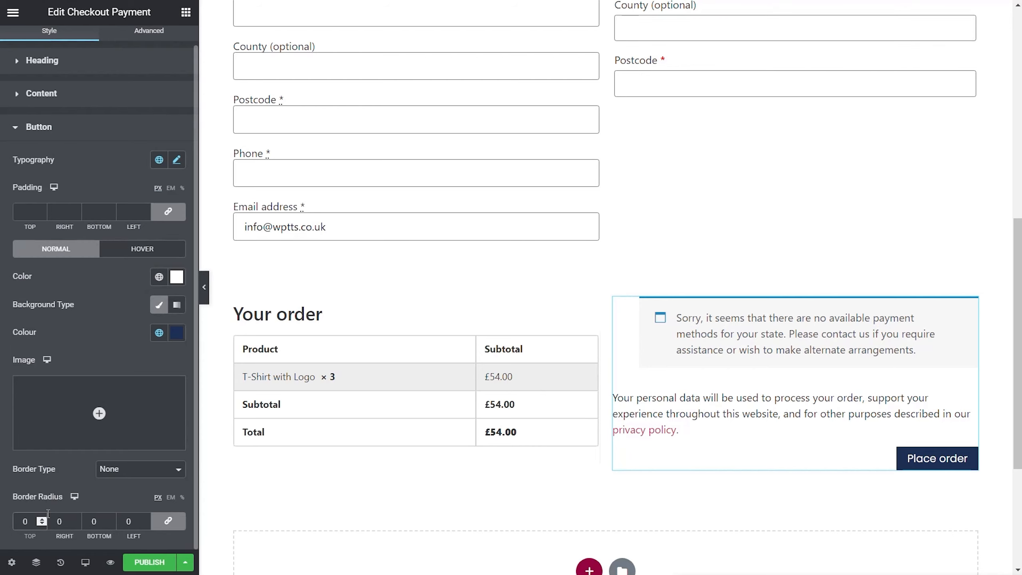
# Step: Publish the Checkout Bottom template and exit to the dashboard
pyautogui.scroll(-2, 506, 499)
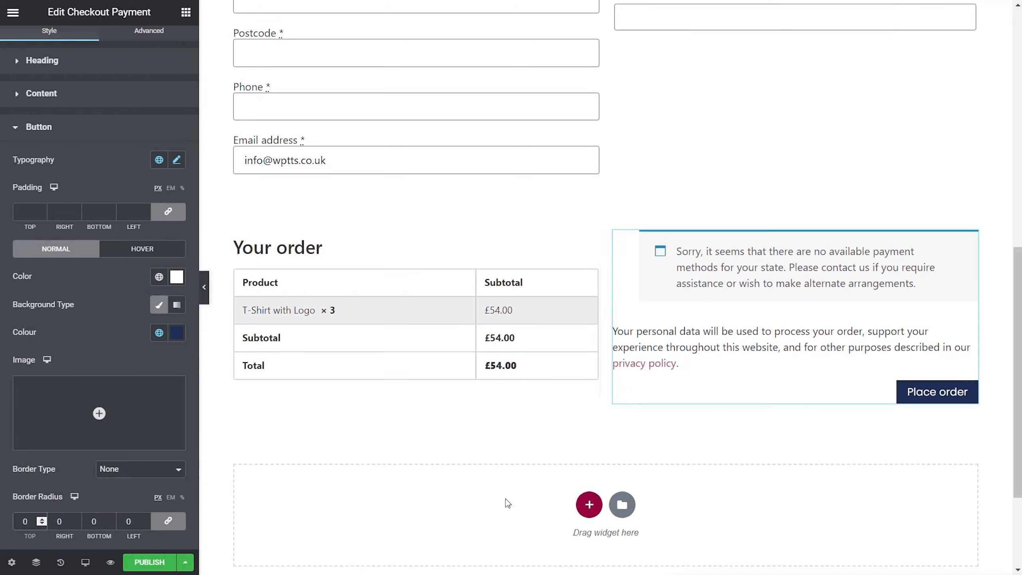
pyautogui.click(150, 563)
pyautogui.click(12, 12)
pyautogui.click(76, 242)
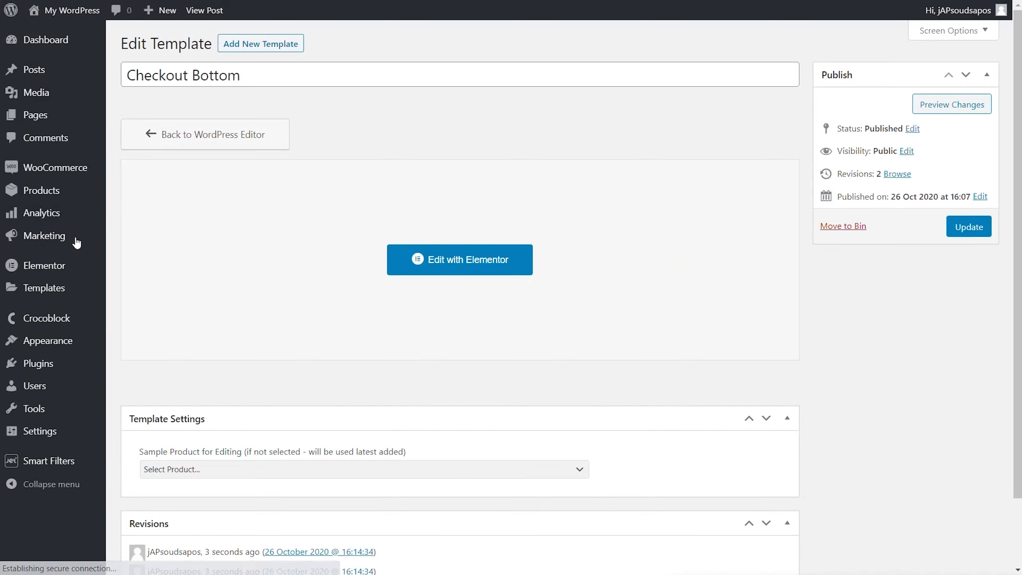
# Step: Open the JetWooBuilder settings of WooCommerce and enable the custom checkout
pyautogui.moveTo(60, 169)
pyautogui.click(136, 270)
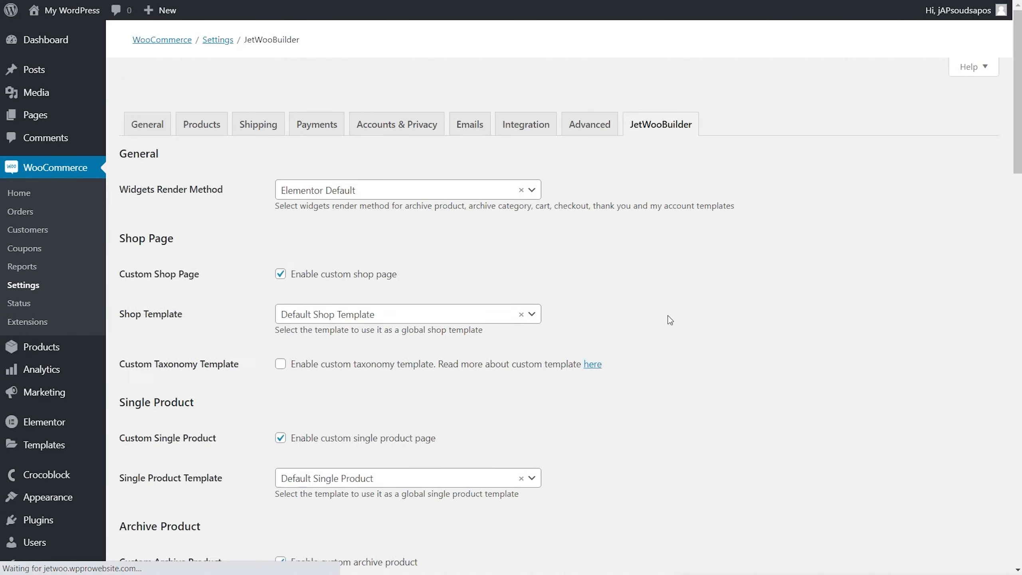
pyautogui.scroll(-10, 670, 321)
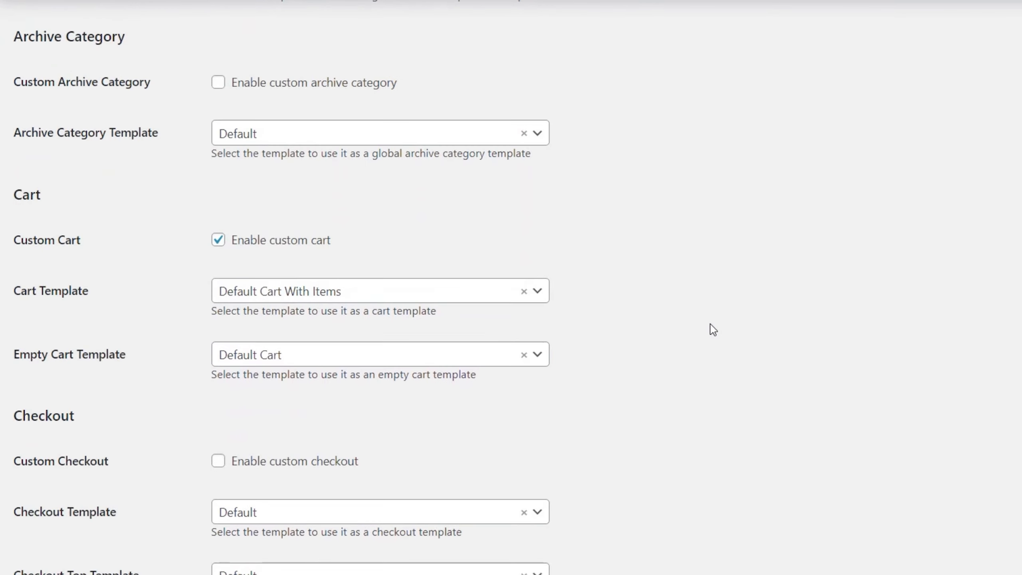
pyautogui.scroll(-4, 712, 330)
pyautogui.click(218, 291)
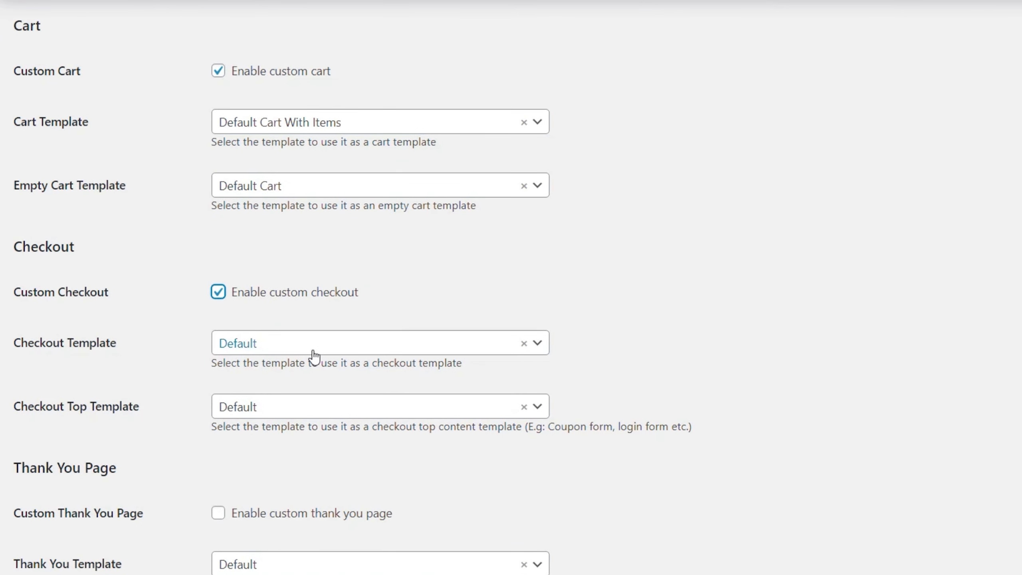
# Step: Assign Checkout Bottom as the checkout template and Checkout Top as the checkout top template, and save the settings
pyautogui.click(262, 345)
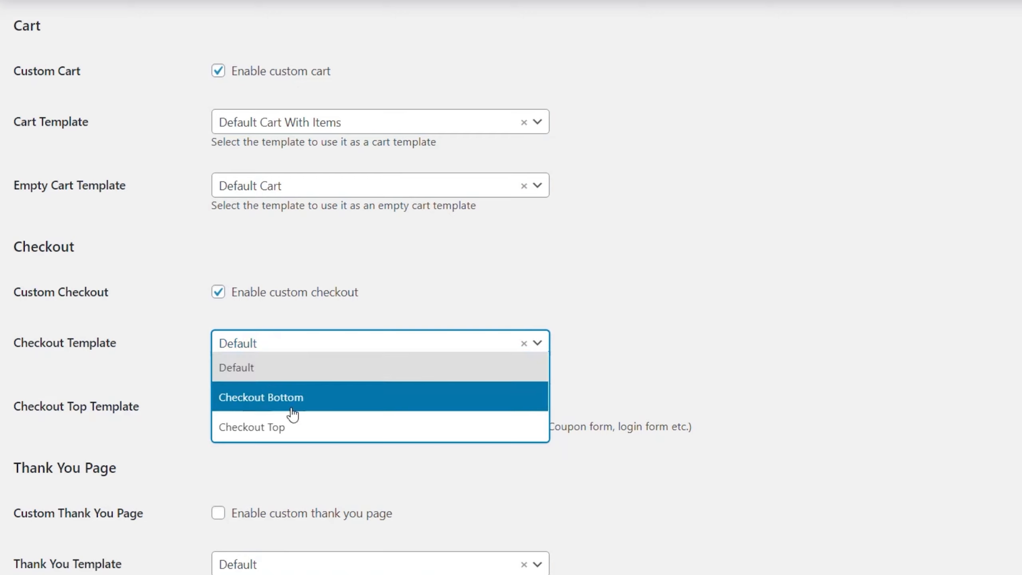
pyautogui.click(319, 403)
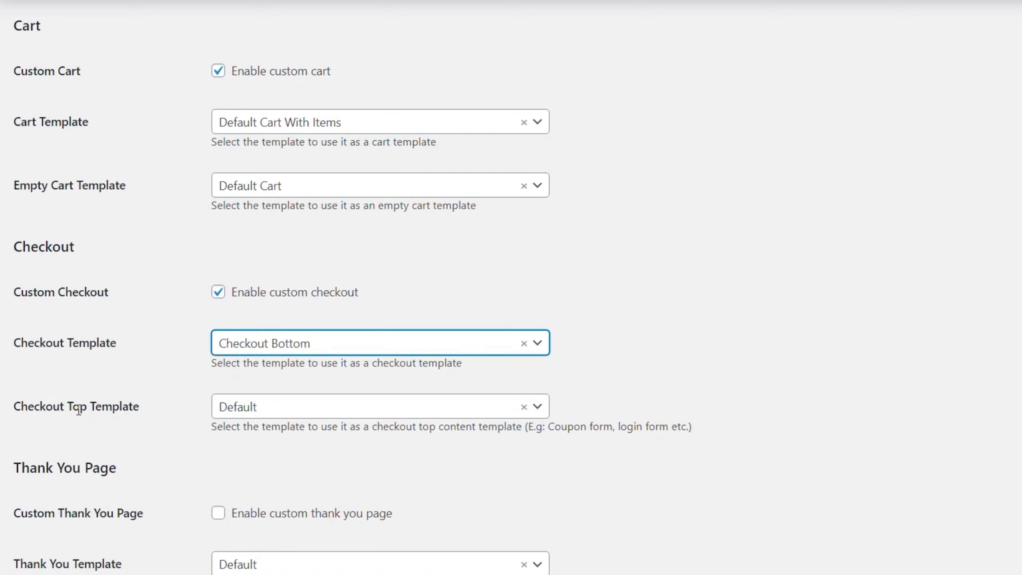
pyautogui.click(261, 409)
pyautogui.click(266, 488)
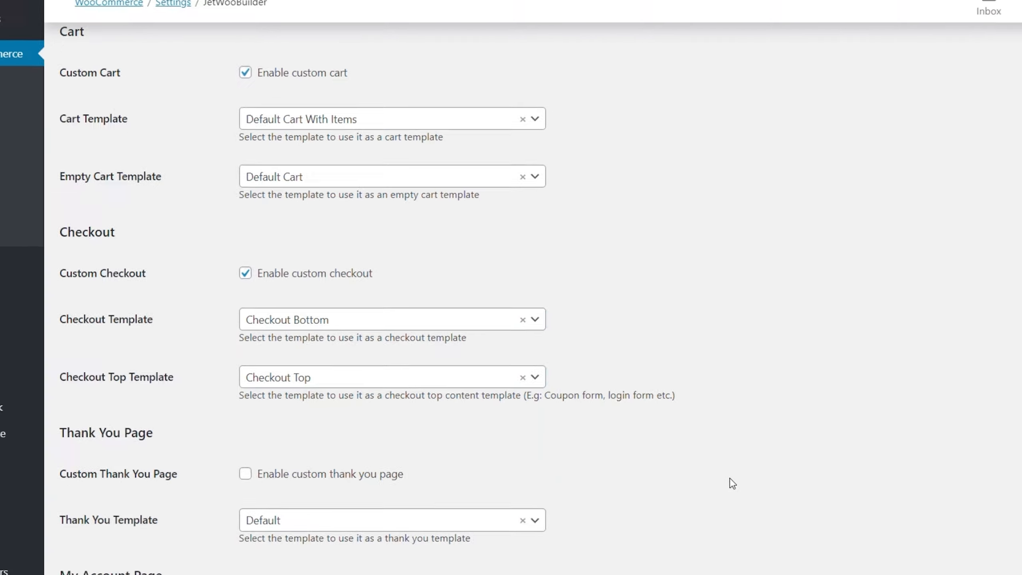
pyautogui.scroll(-10, 732, 484)
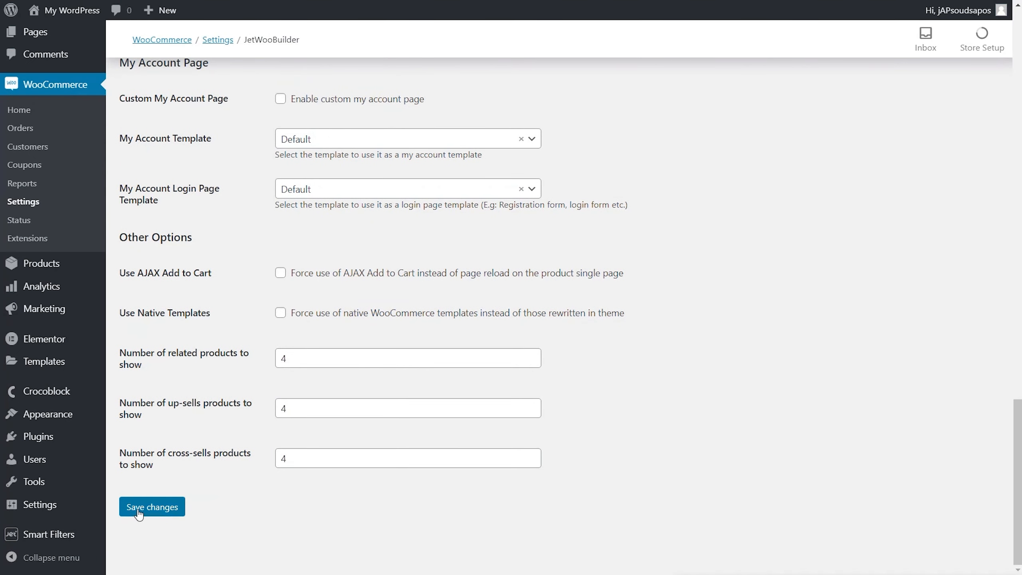
pyautogui.click(139, 512)
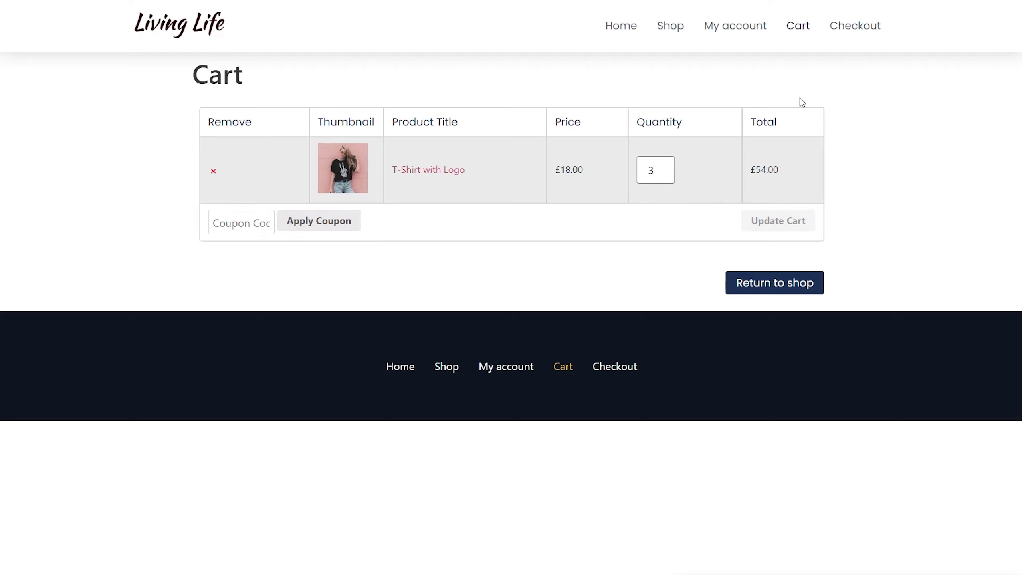
# Step: Review the full Checkout page on the live shop site and look over the Shop page's product listing
pyautogui.click(857, 29)
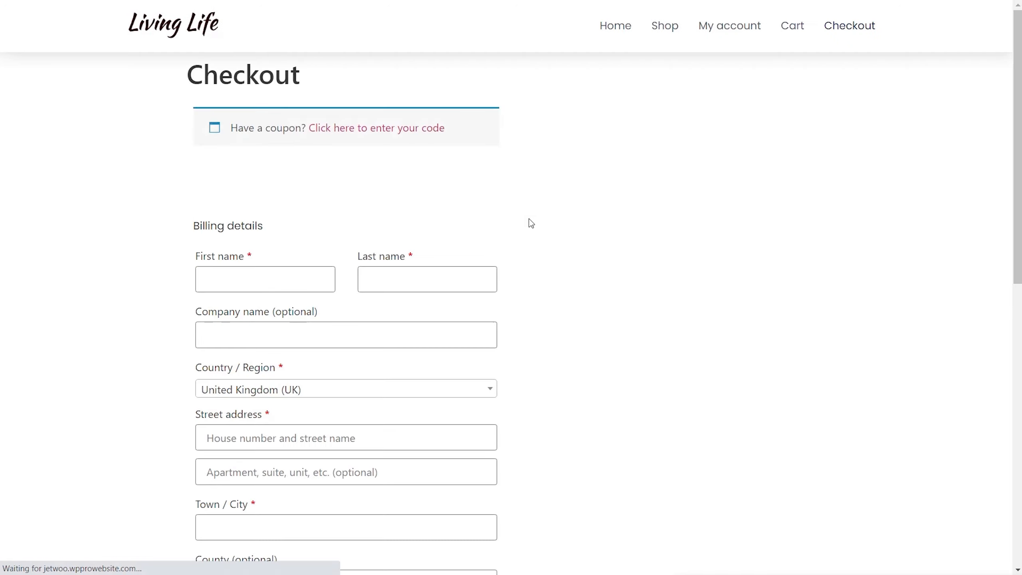
pyautogui.scroll(-10, 554, 269)
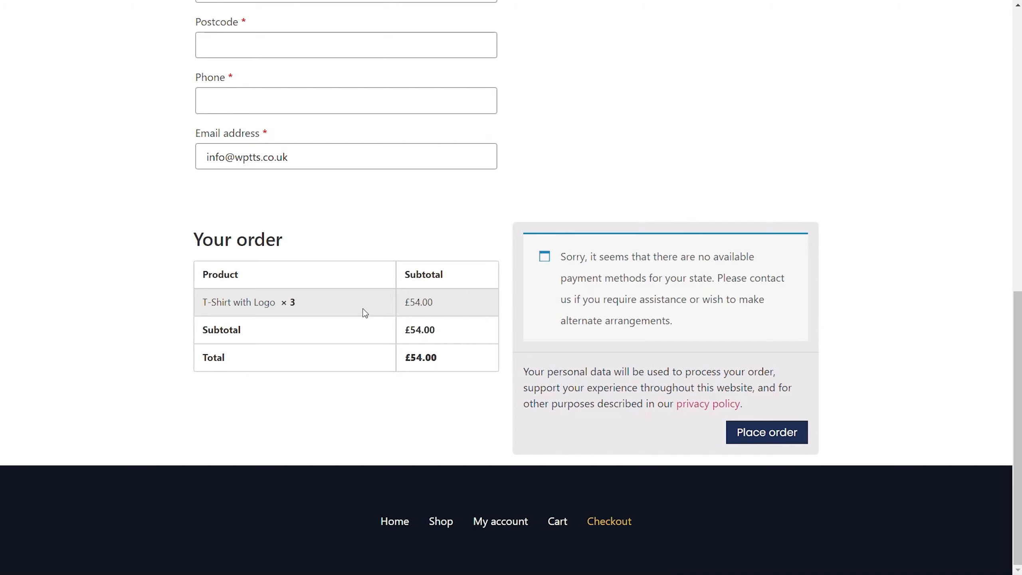
pyautogui.scroll(10, 365, 313)
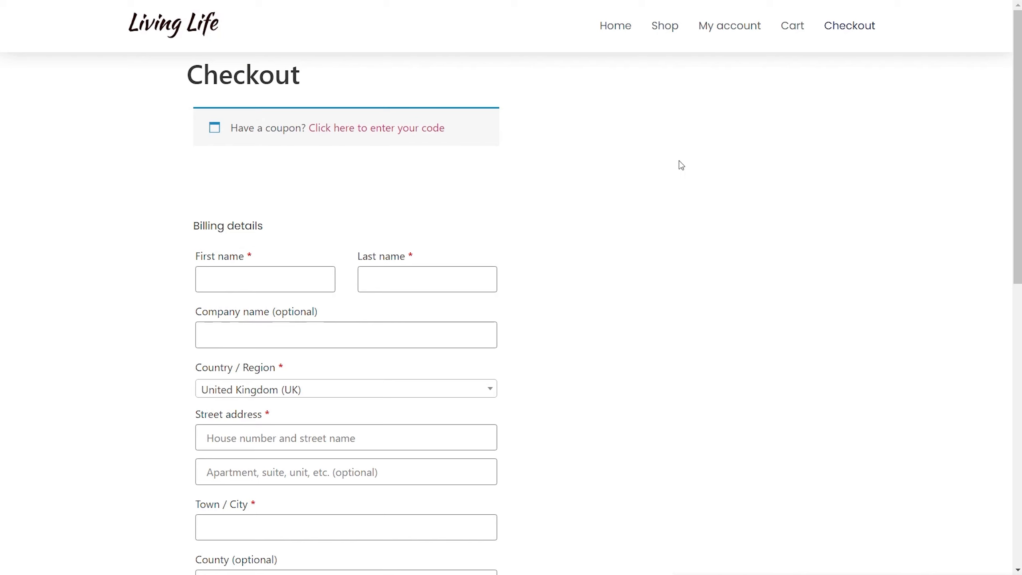
pyautogui.click(663, 31)
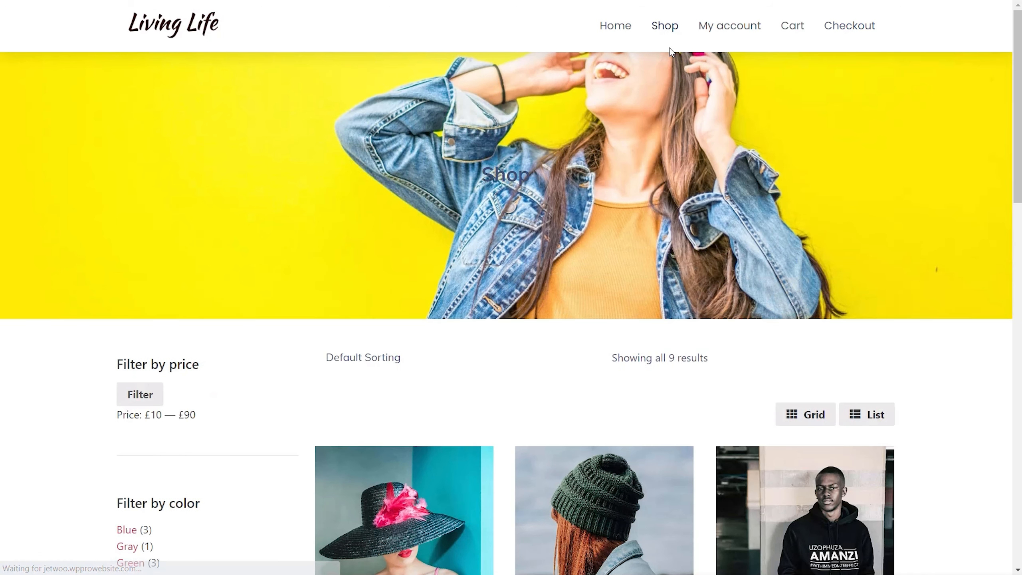
pyautogui.scroll(-5, 810, 210)
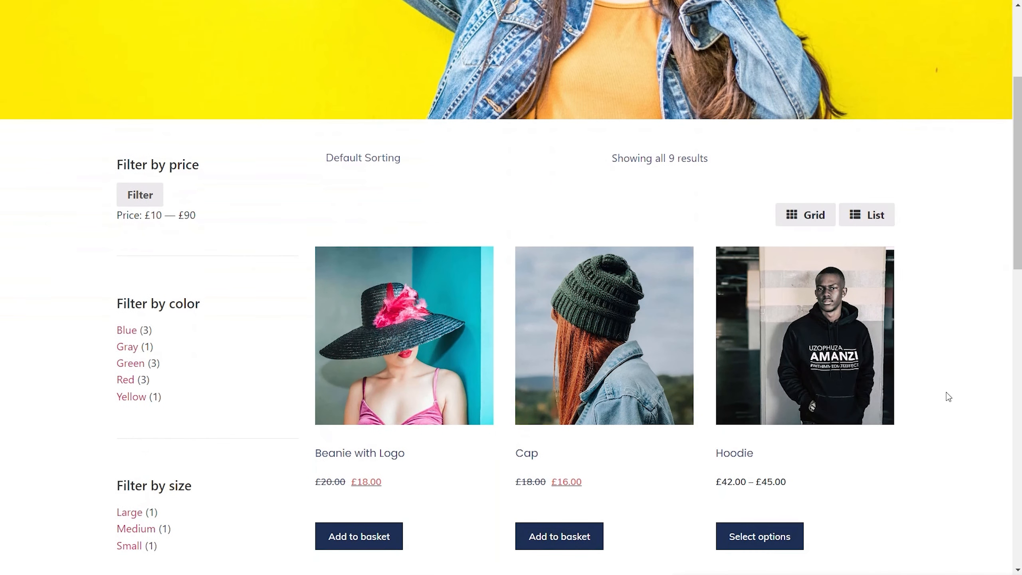